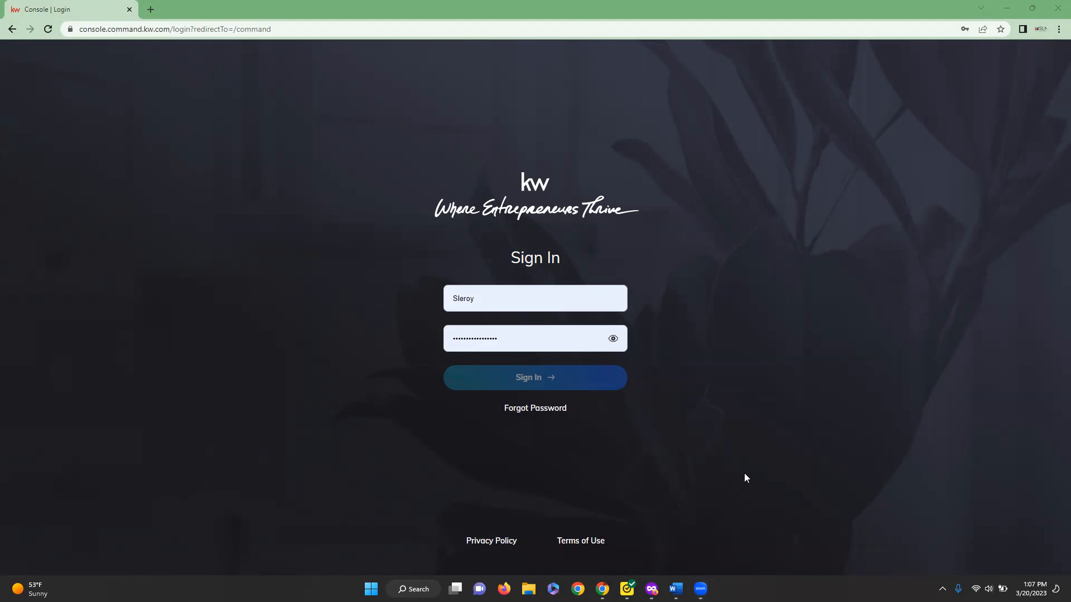
- Sign in to the console with the saved username and password
click(519, 382)
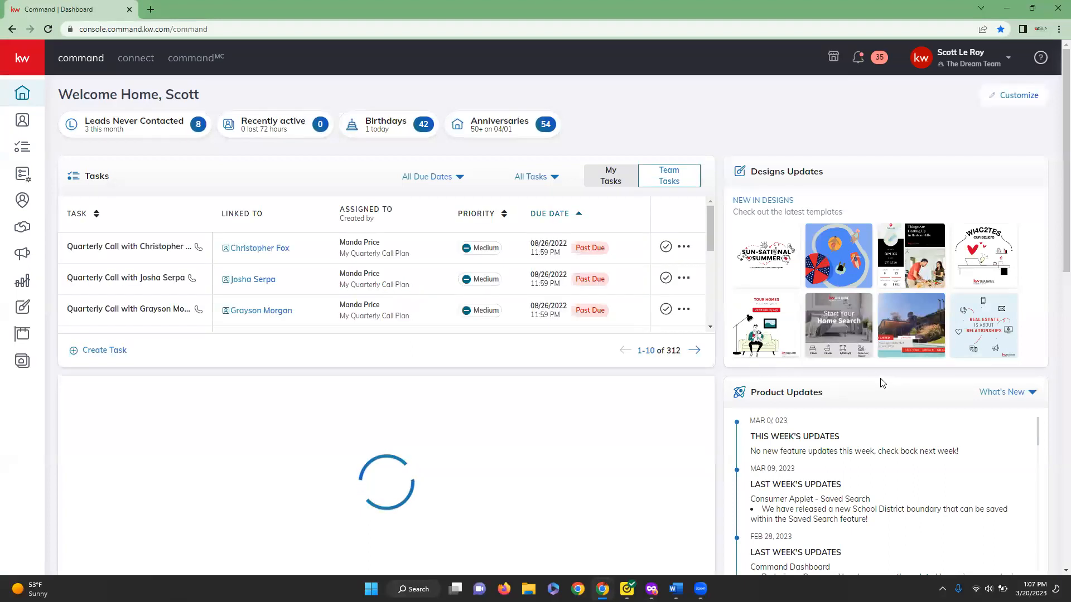
mouse_move(840, 354)
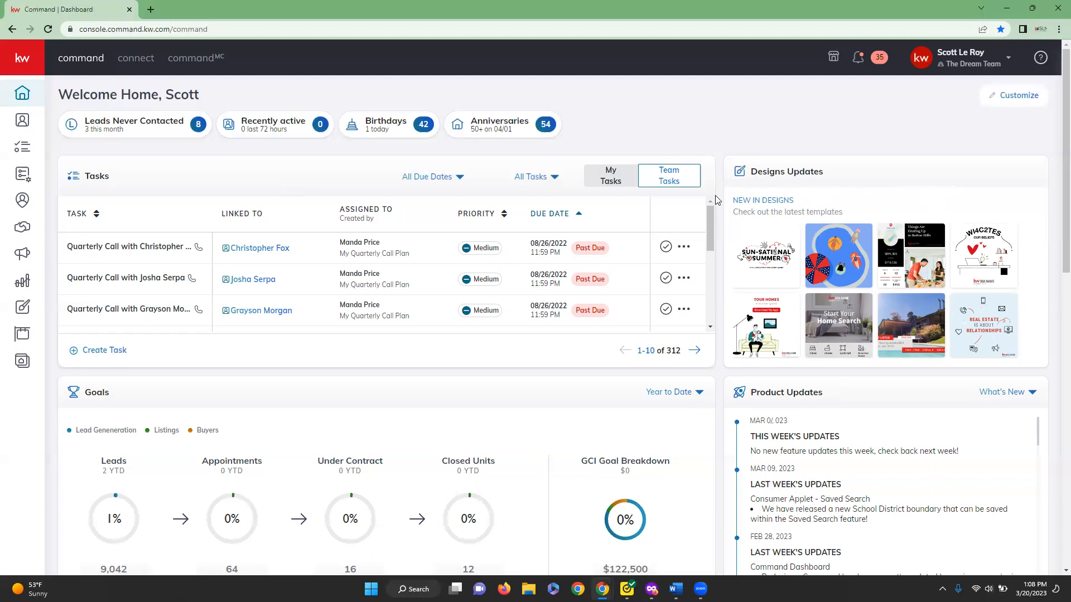
- Review the home dashboard widgets, including Goals, Database Health, Notepad, Recent Leads, My Profit Share and My Activity
scroll(716, 200, down, 4)
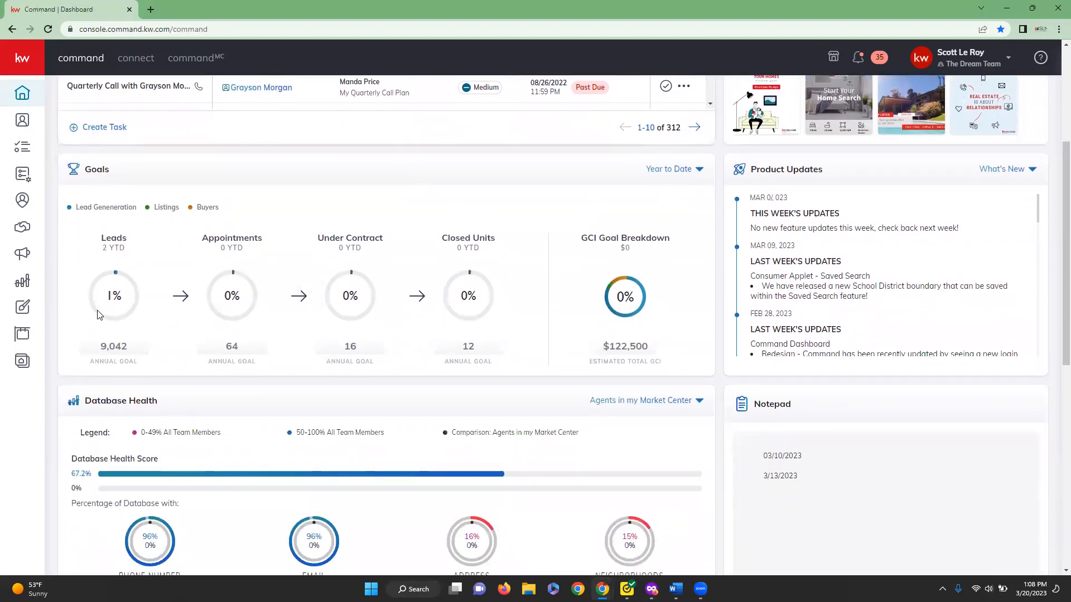
mouse_move(439, 304)
scroll(833, 260, down, 3)
scroll(831, 259, down, 4)
scroll(831, 257, up, 7)
scroll(724, 298, down, 1)
scroll(723, 300, down, 2)
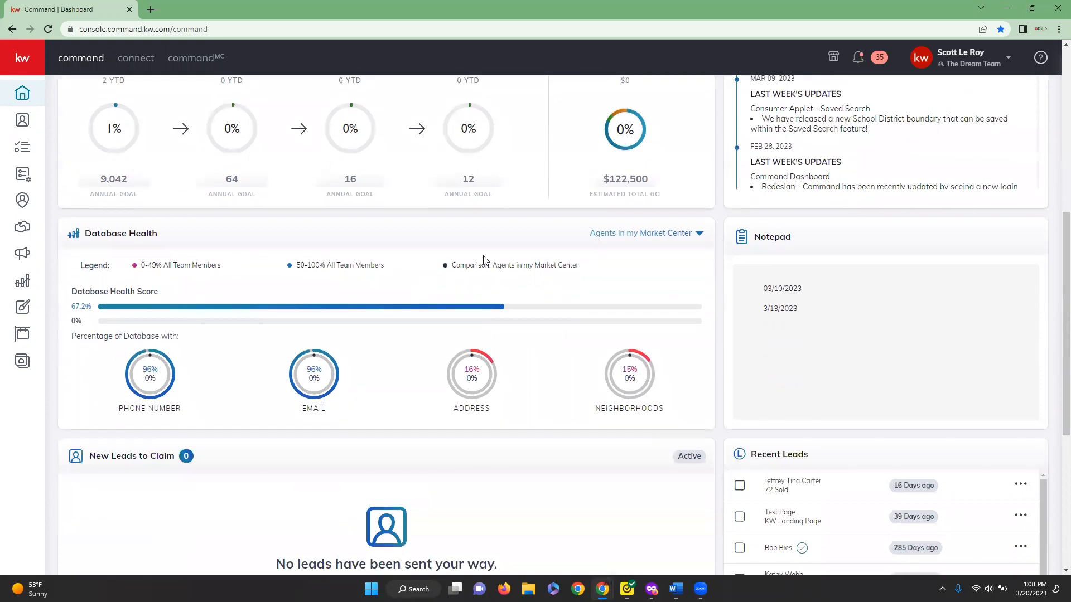
scroll(720, 275, down, 1)
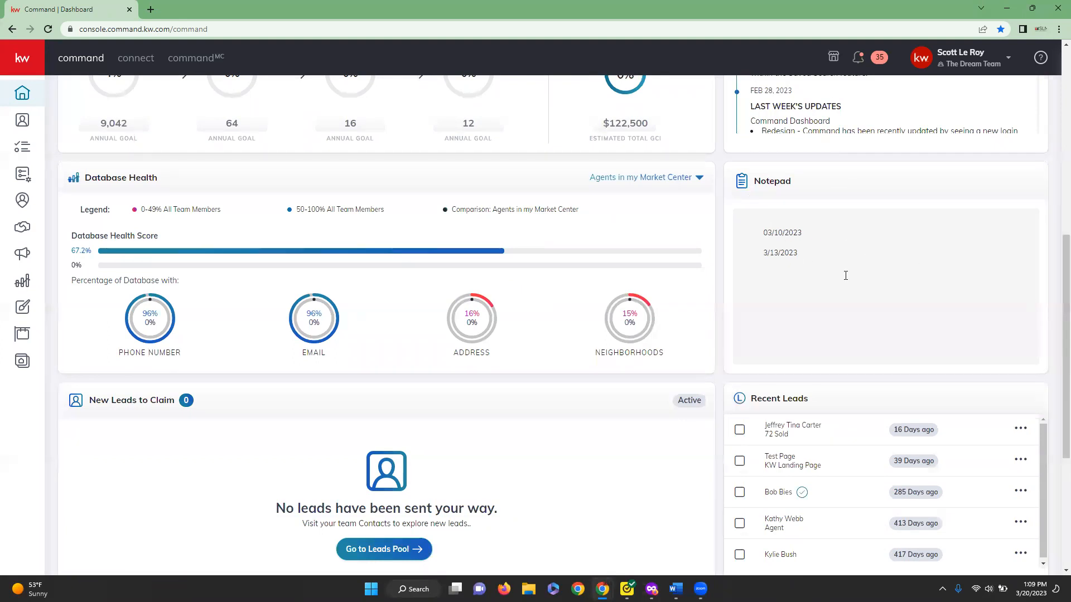
scroll(717, 318, down, 3)
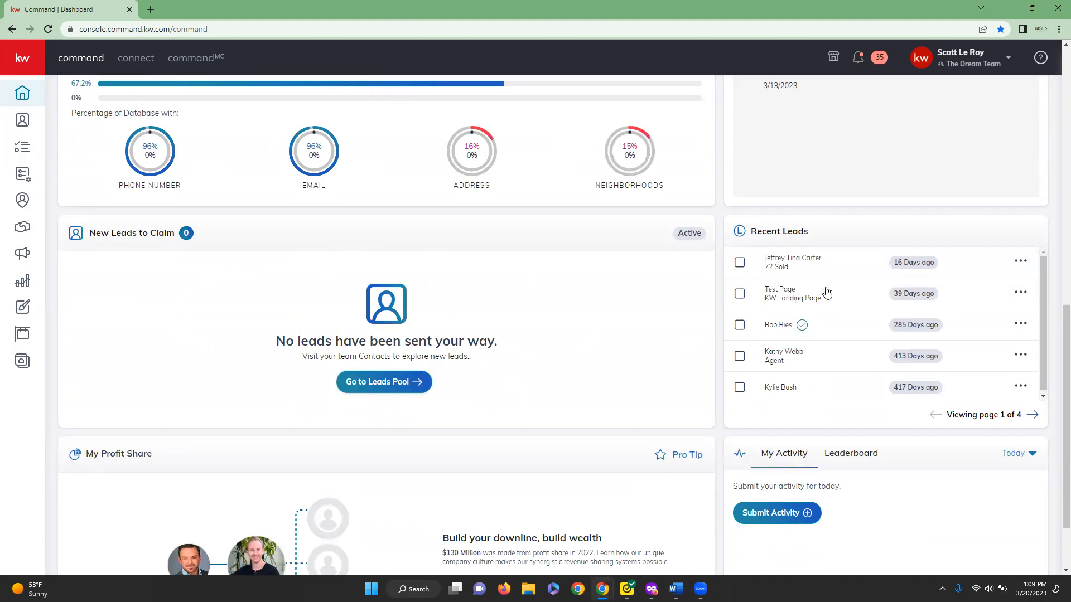
scroll(1036, 419, down, 2)
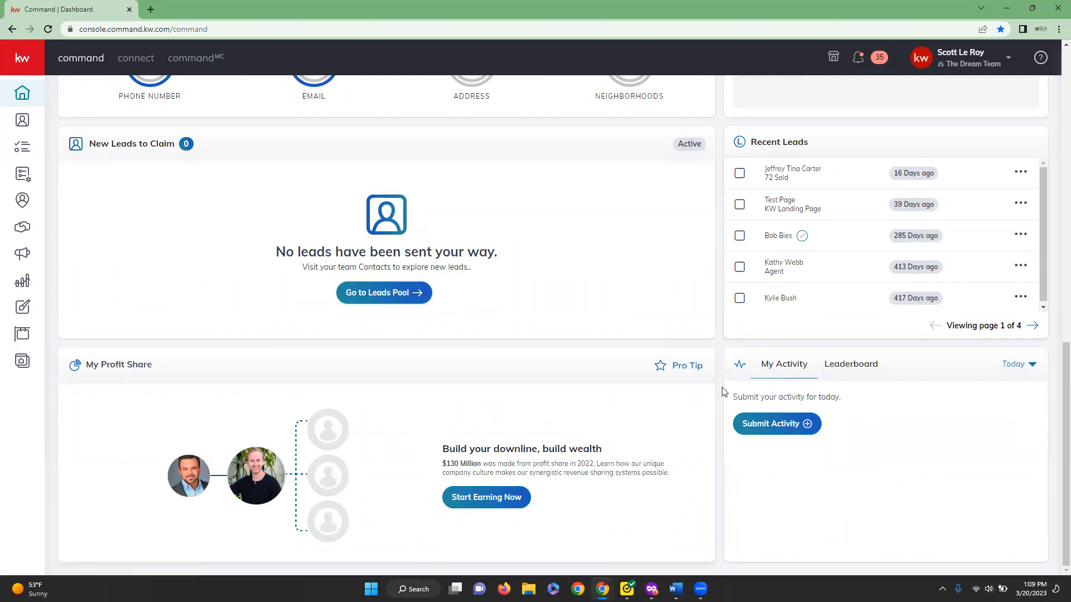
scroll(717, 394, up, 10)
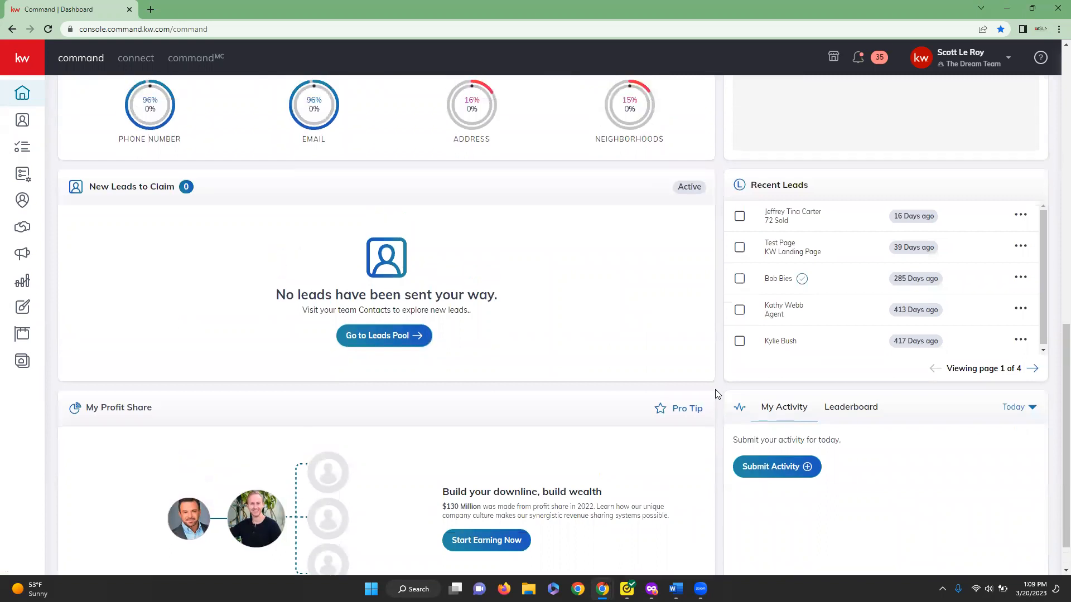
scroll(717, 393, up, 3)
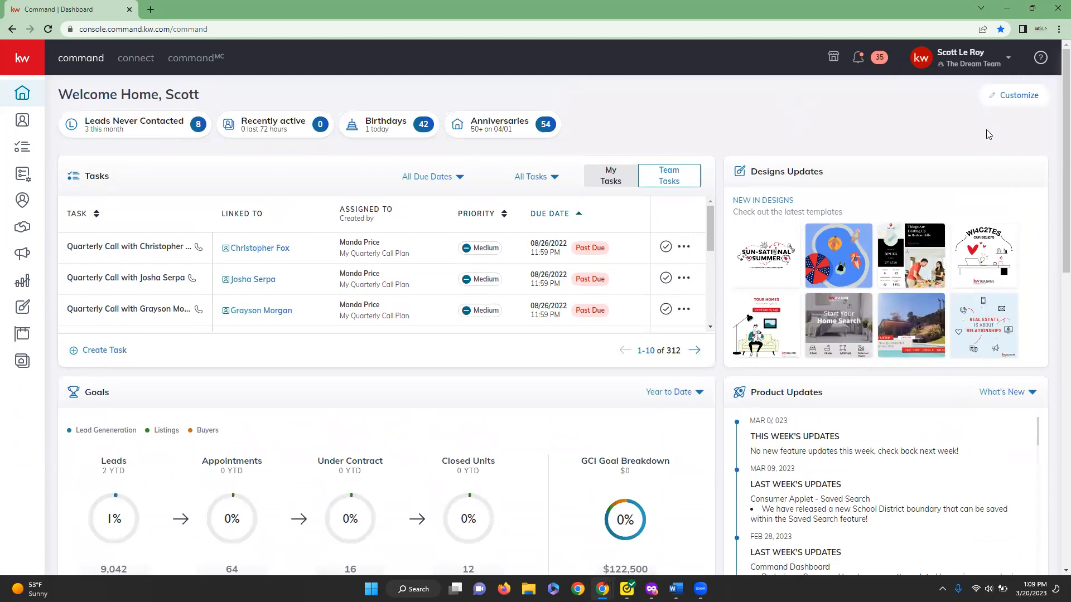
- Try removing the Database Health and Design Updates widgets in the home page customization, and discard the changes
click(1017, 97)
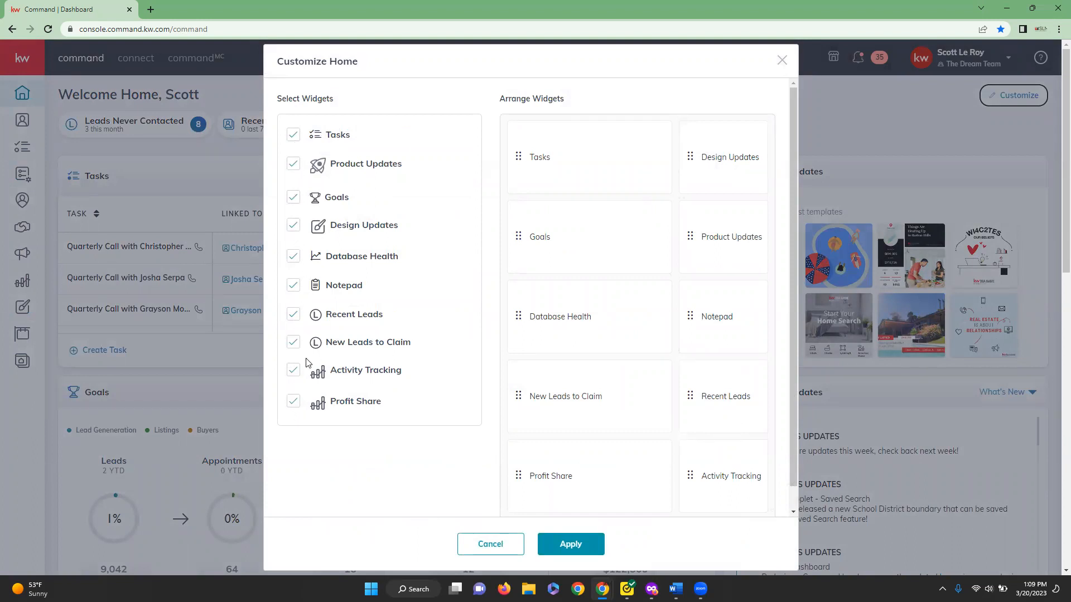
click(292, 257)
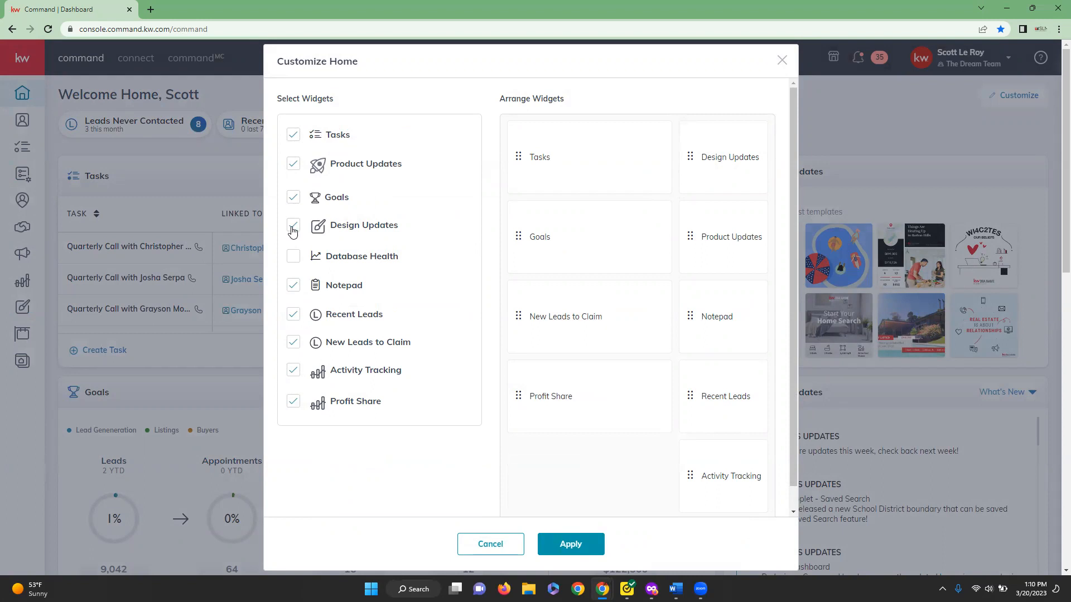
click(293, 229)
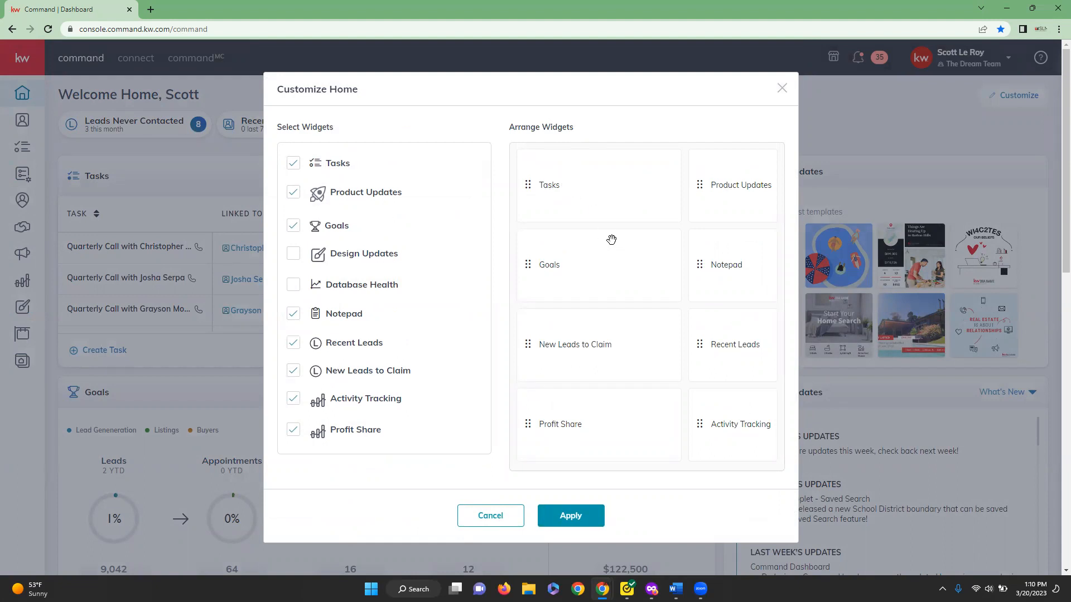
mouse_move(541, 185)
mouse_down()
mouse_move(550, 430)
mouse_move(552, 146)
mouse_move(560, 379)
mouse_move(551, 189)
mouse_up()
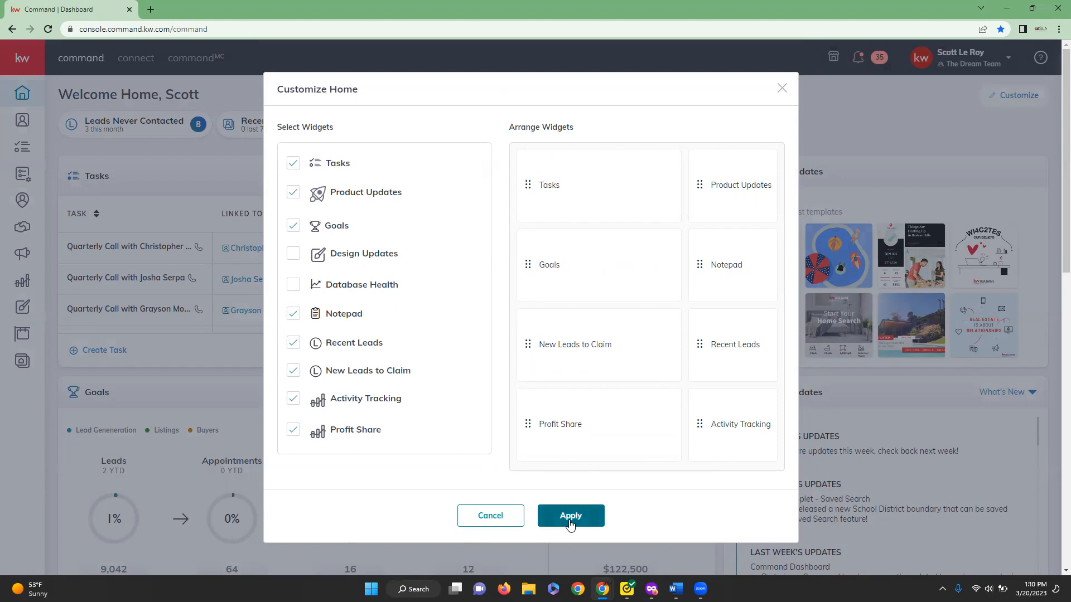
click(500, 523)
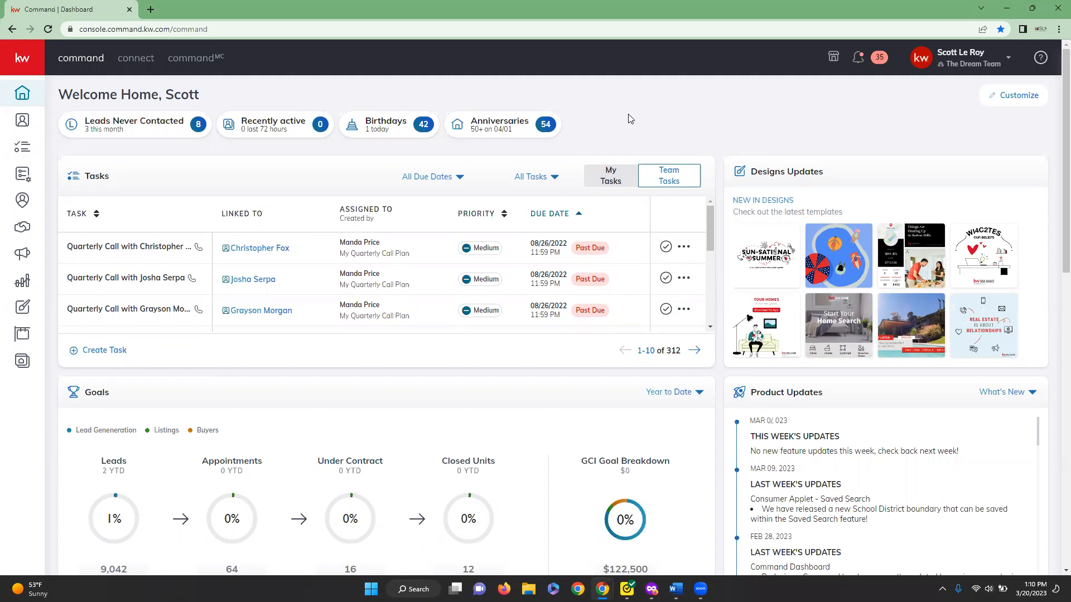
scroll(721, 182, down, 4)
scroll(721, 183, down, 4)
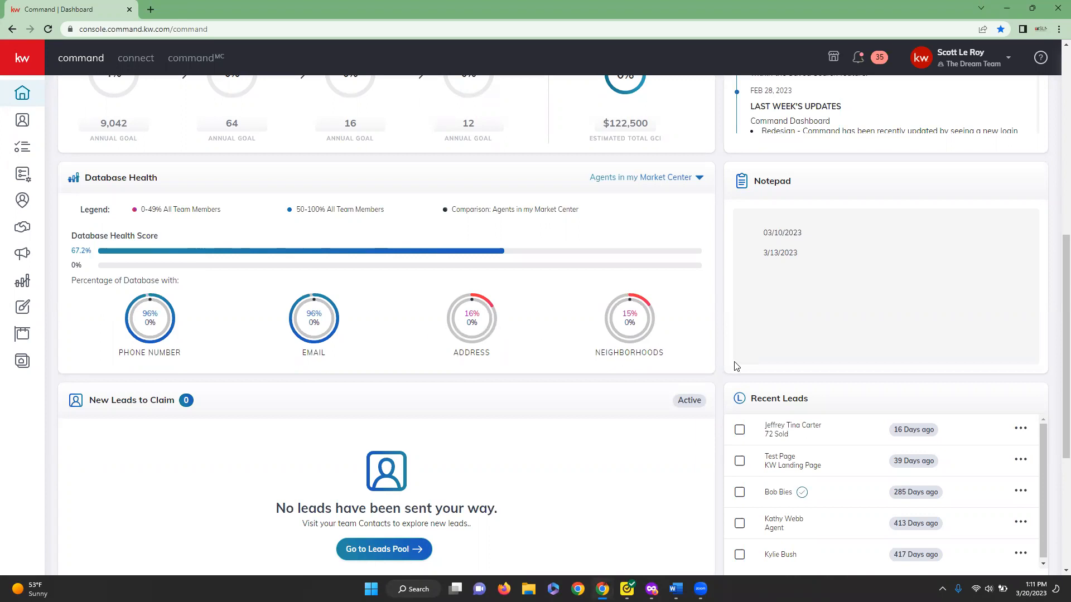
scroll(722, 368, up, 7)
scroll(721, 368, up, 1)
scroll(29, 243, down, 1)
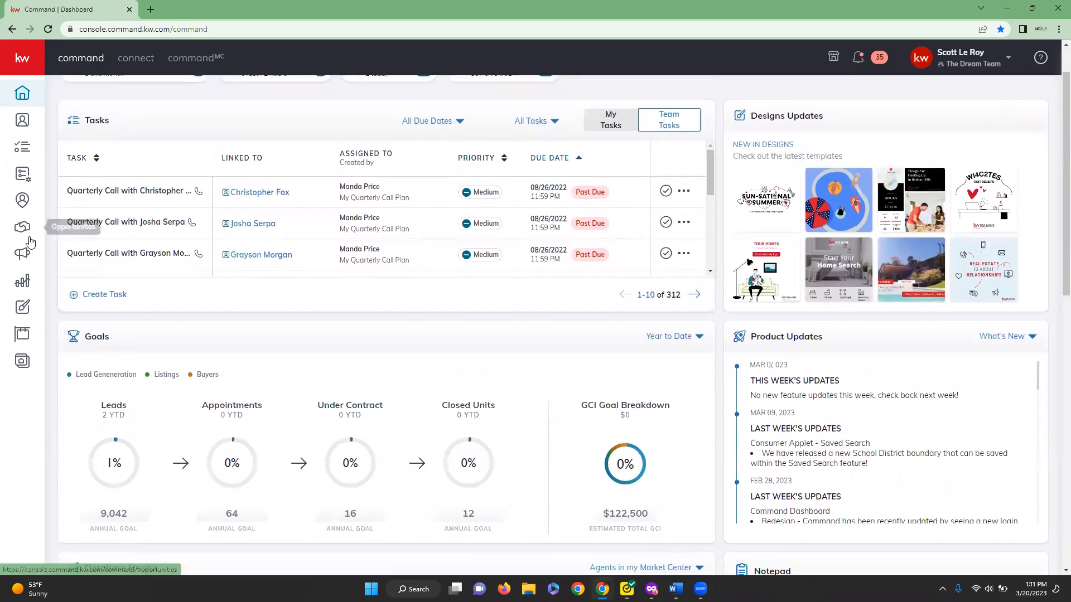
scroll(357, 148, up, 1)
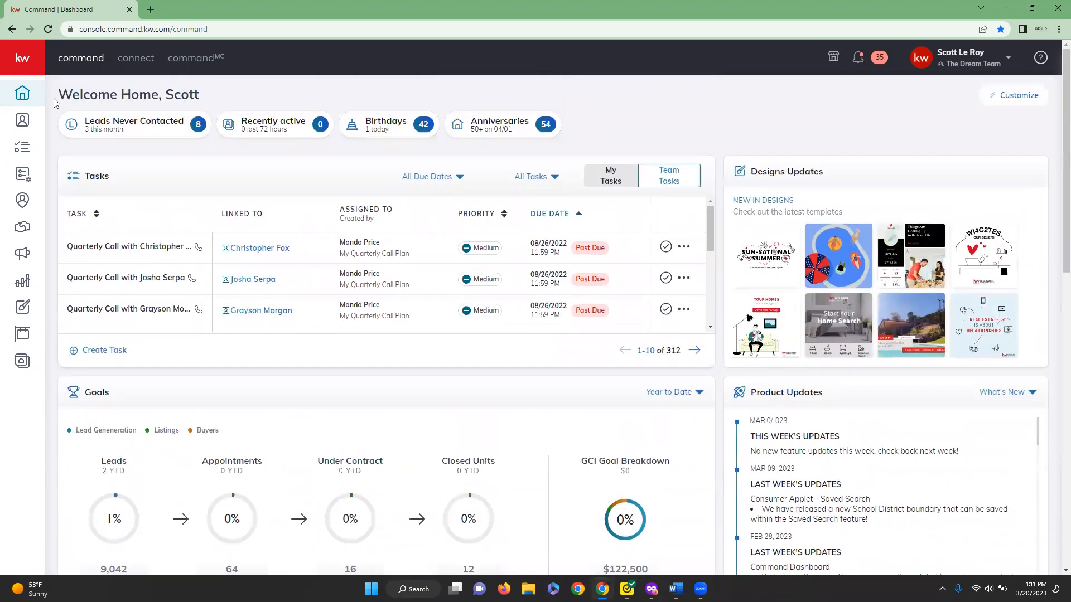
- Expand the navigation sidebar so that each section shows its name
click(23, 63)
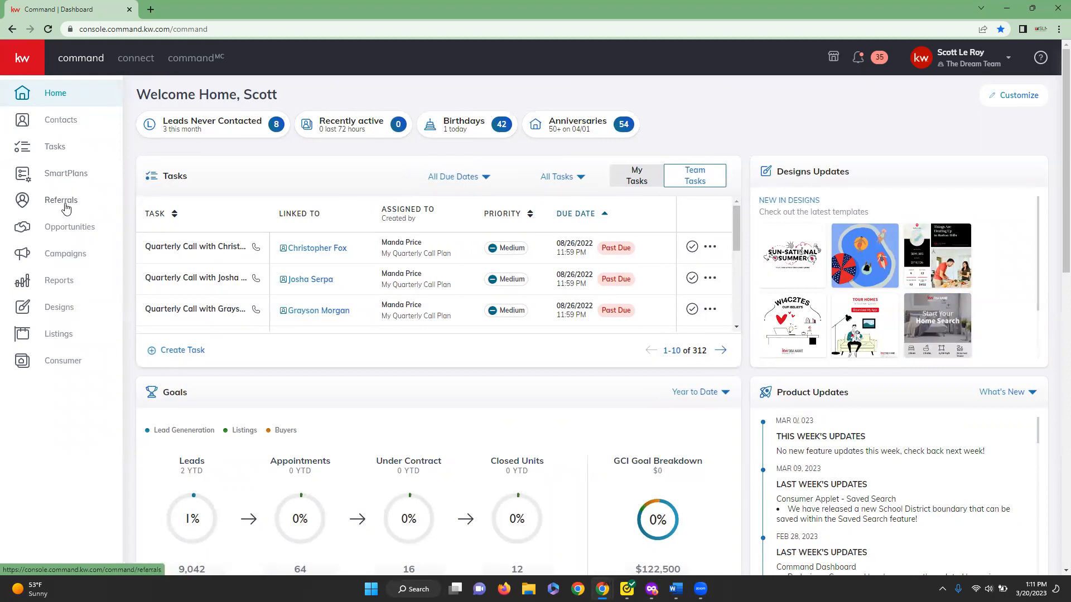
click(16, 61)
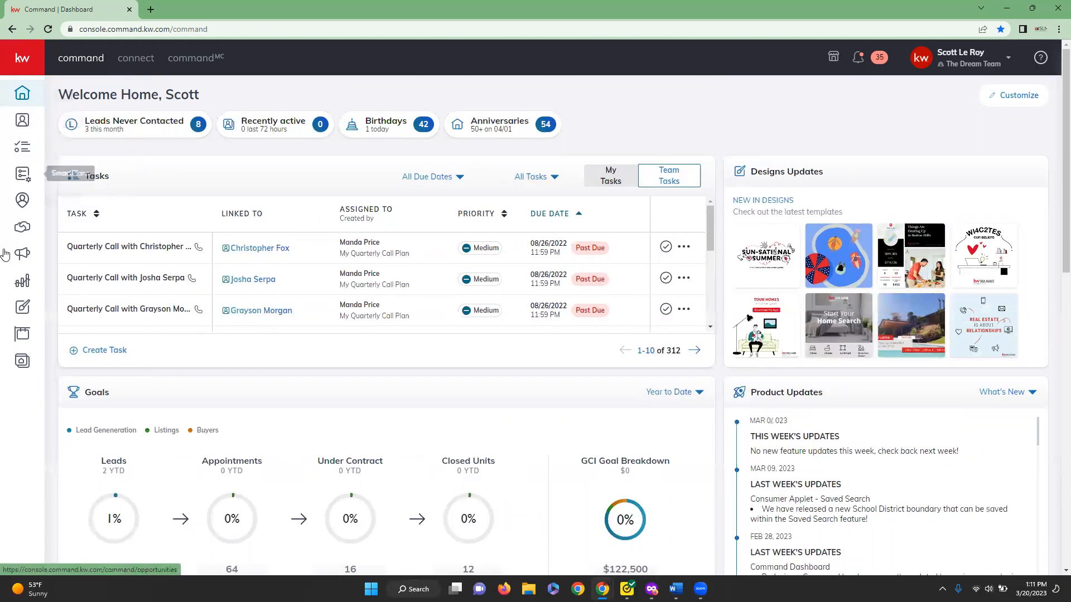
click(20, 61)
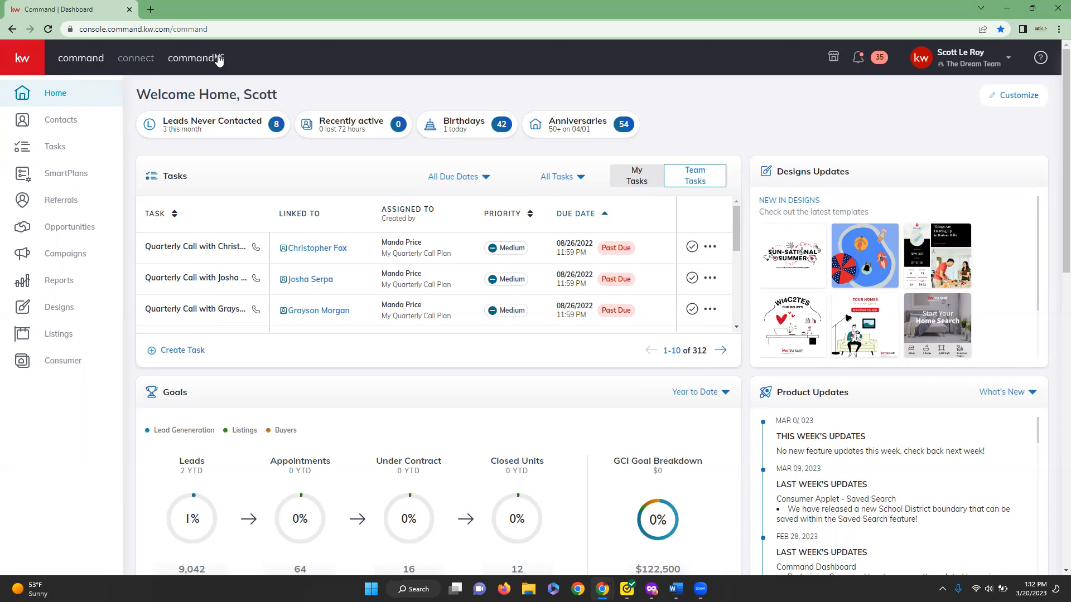
- Check the unread notifications, filter them to Listings, and close the notifications
click(858, 61)
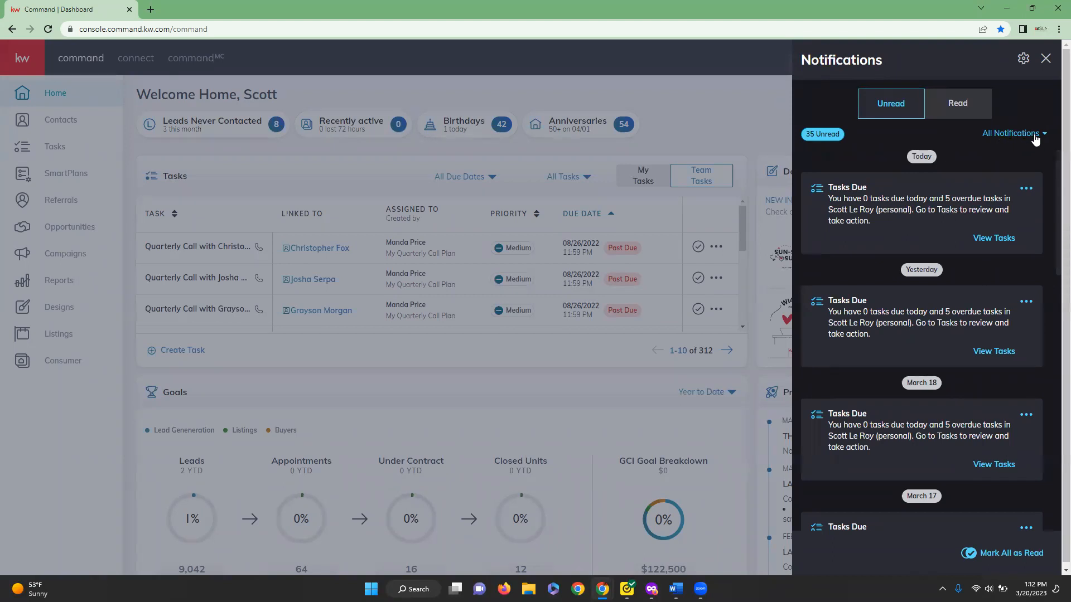
click(1036, 139)
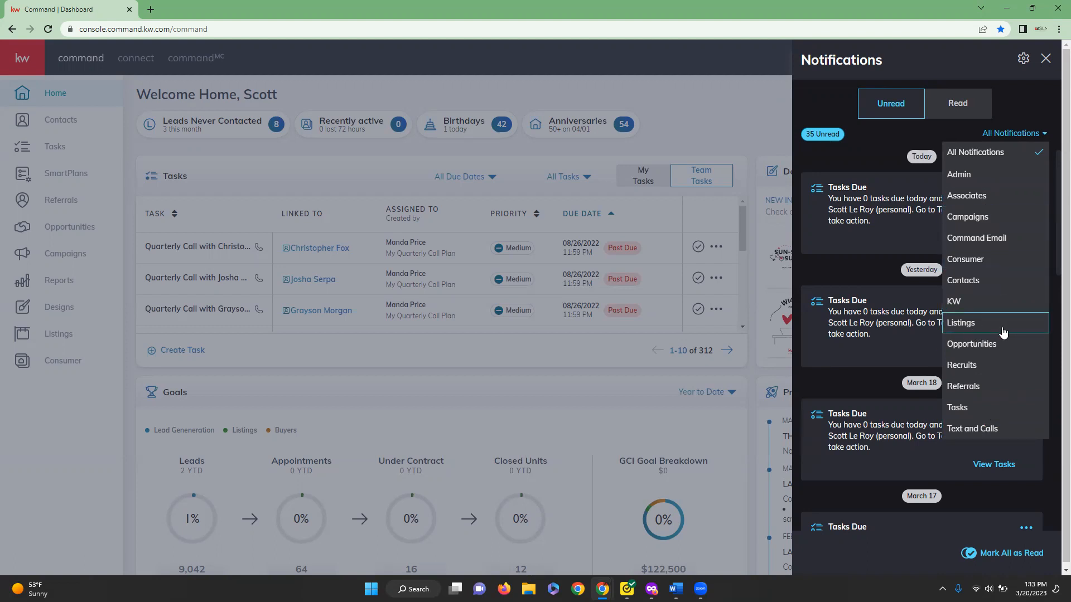
click(962, 323)
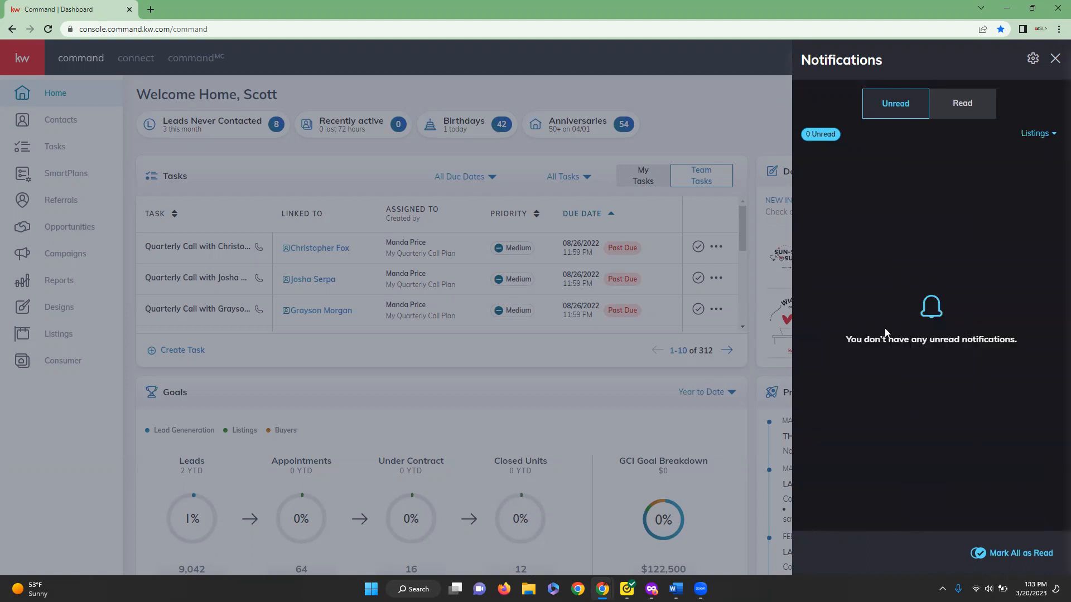
click(1054, 61)
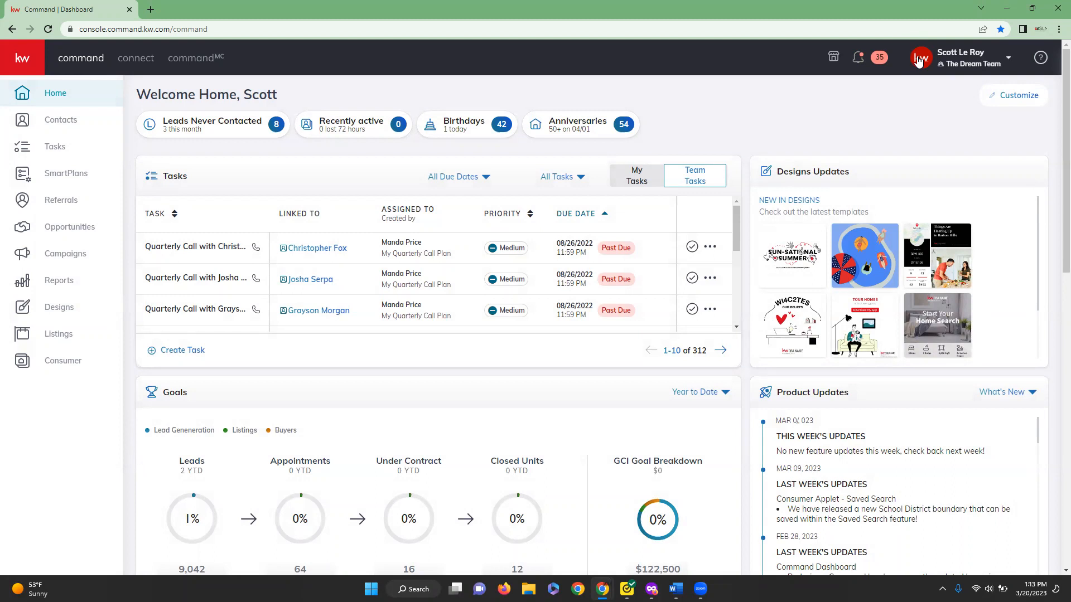
- Switch from The Dream Team account to the personal account, and look at the account options
click(1007, 62)
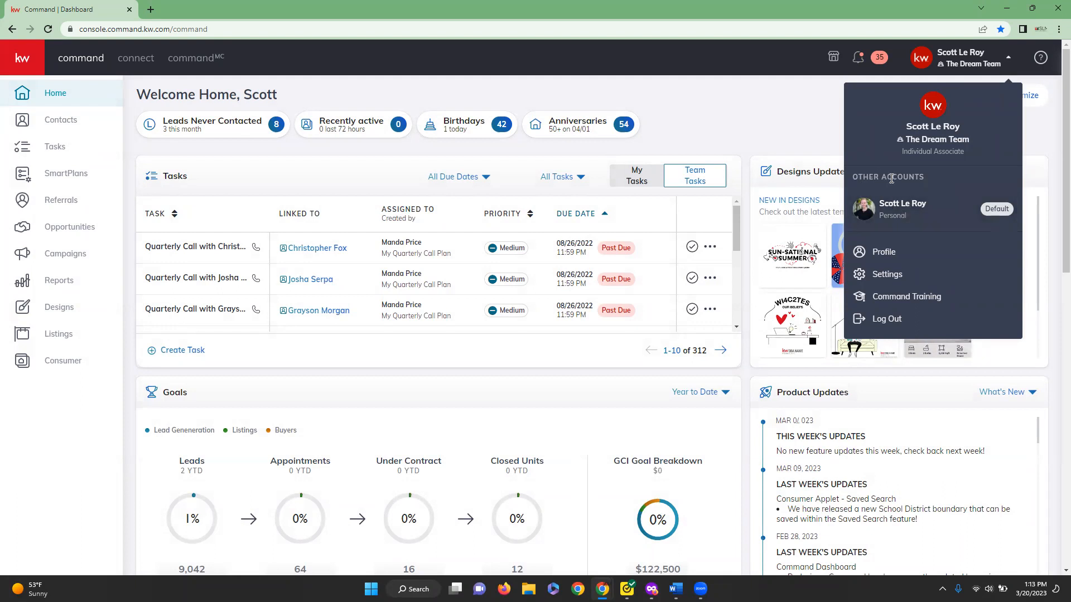
click(937, 209)
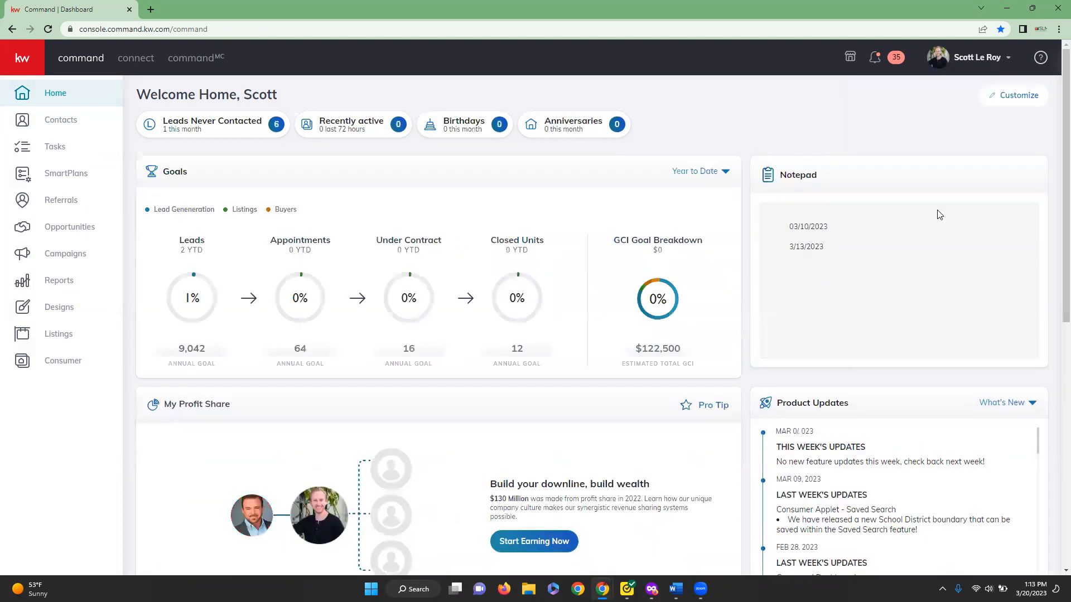
click(982, 61)
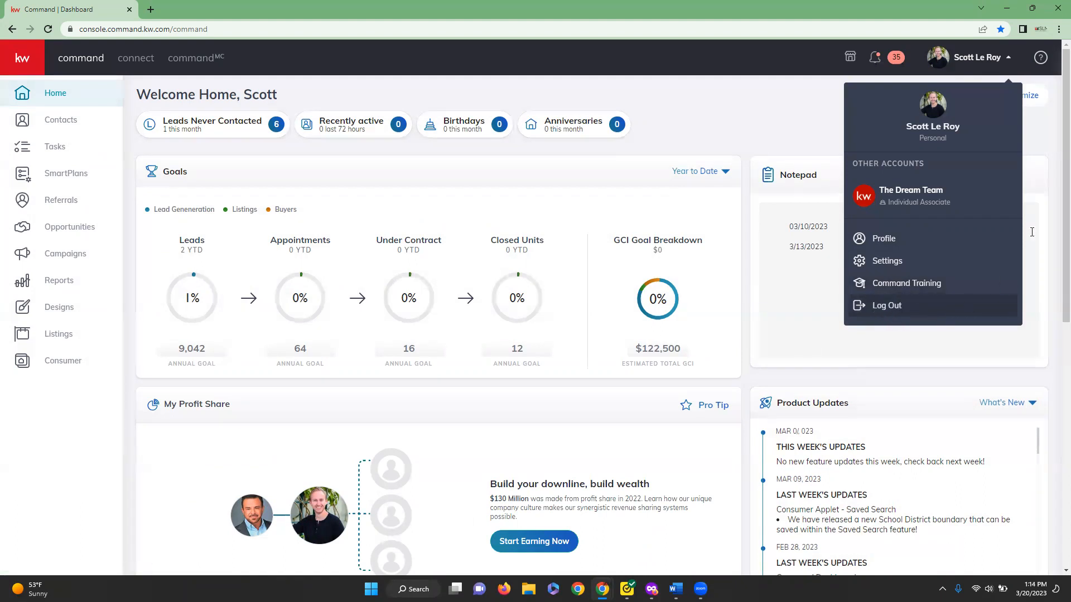
click(1036, 132)
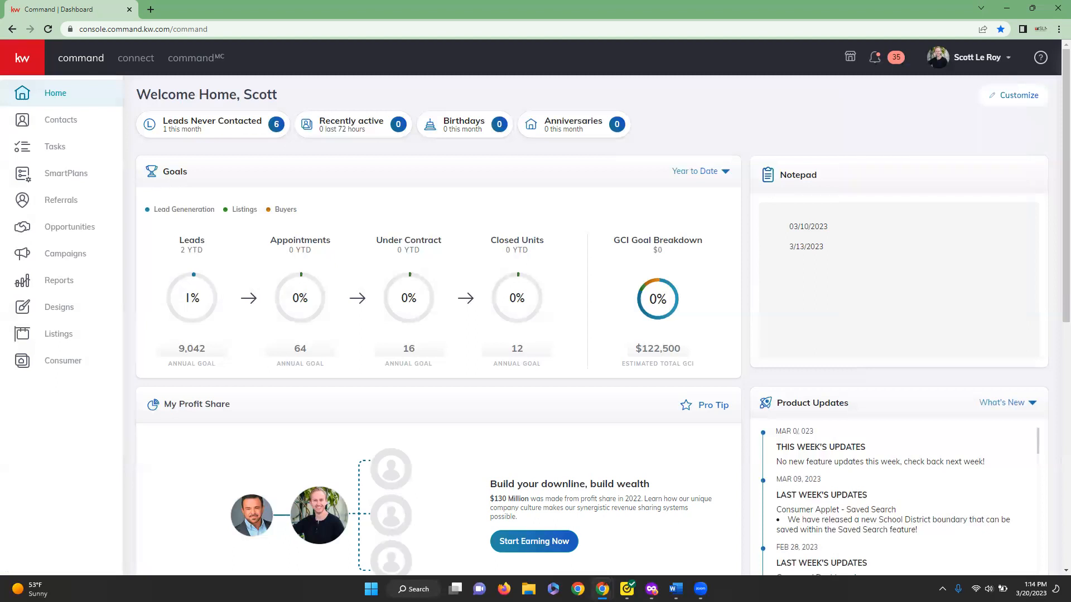
- View the Help & Information options, and close them
click(1040, 60)
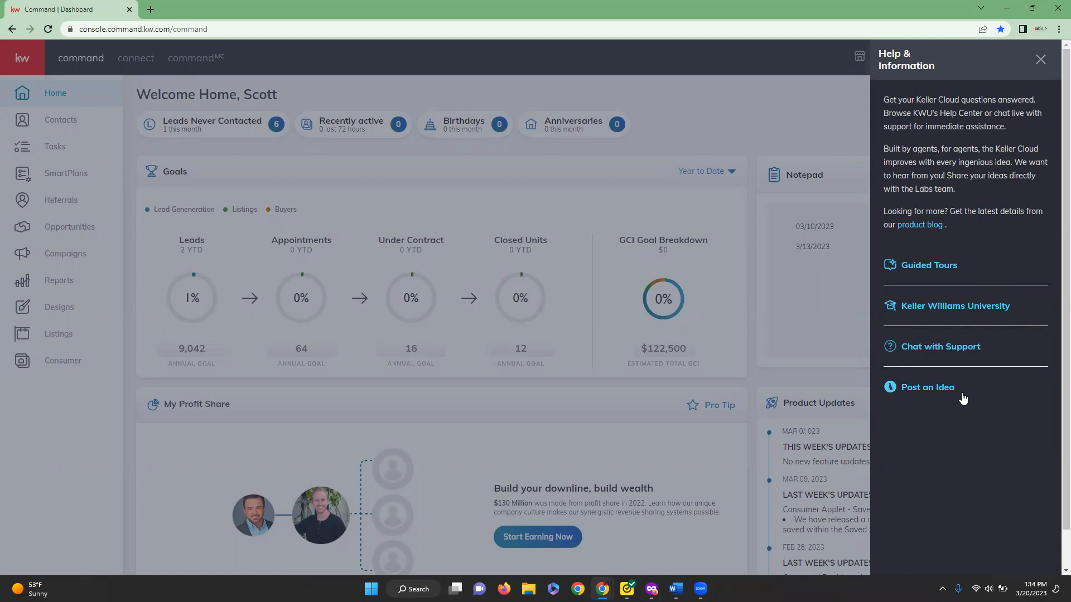
click(1043, 62)
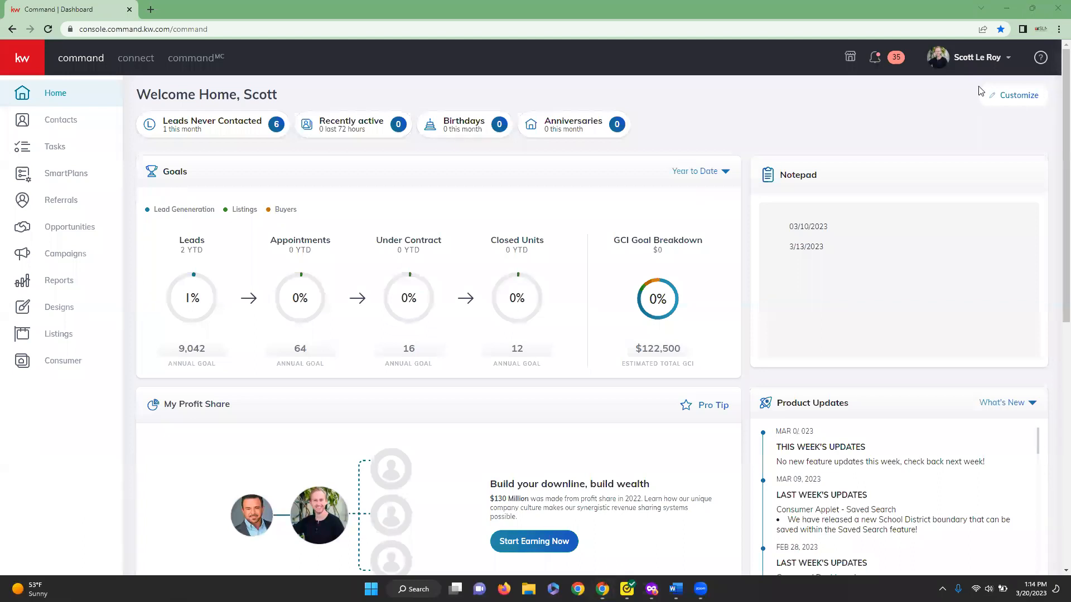
- Open the personal account's settings and review the connected applications, from DocuSign and Dotloop to Google Calendar and Facebook Ads Manager
click(1001, 65)
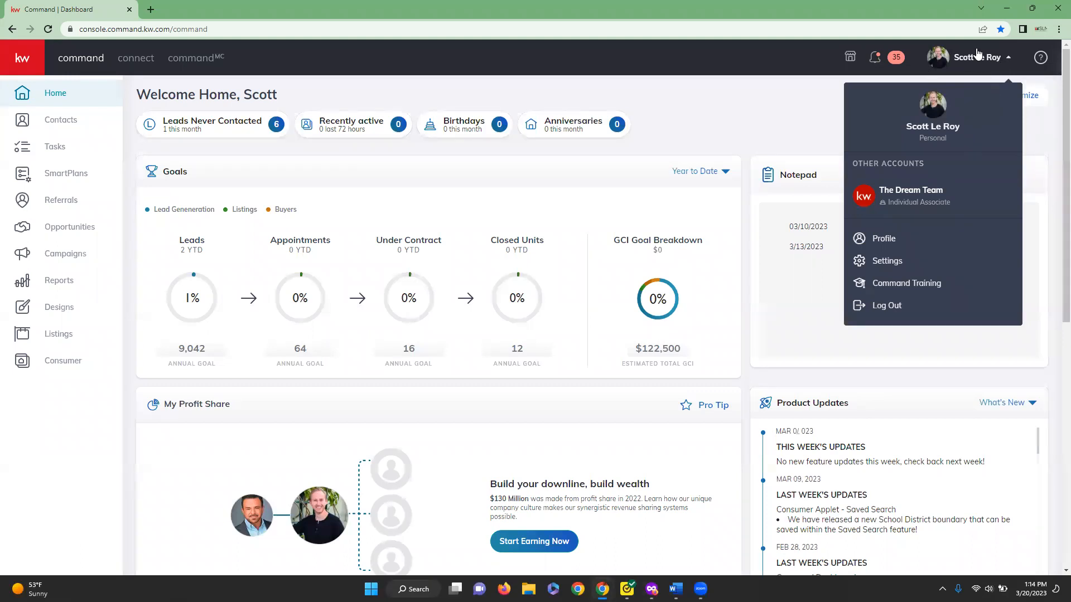
click(901, 261)
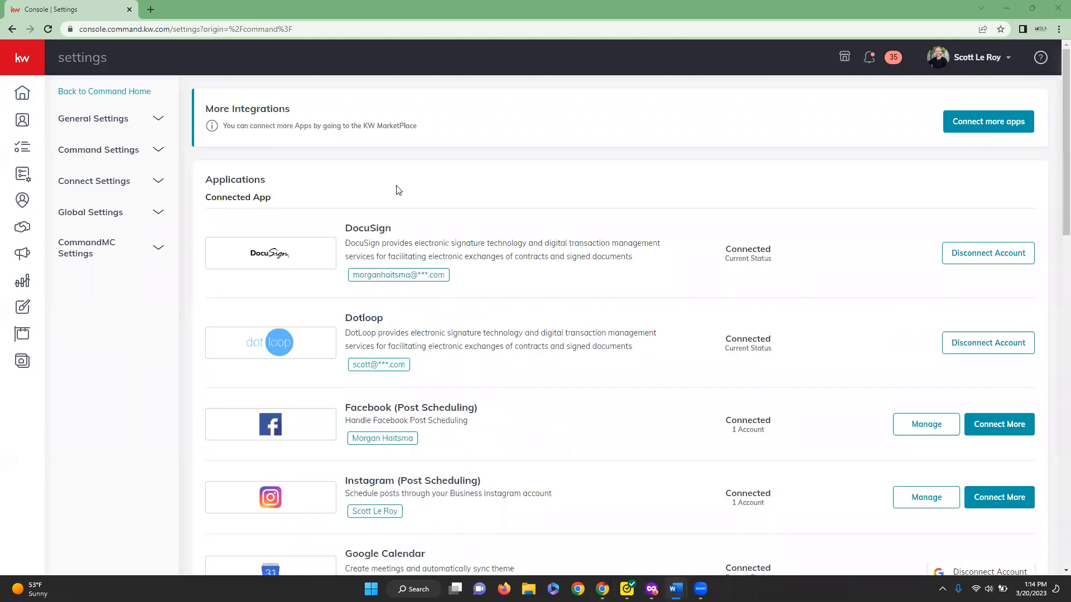
scroll(447, 182, down, 1)
scroll(474, 211, up, 1)
click(765, 184)
scroll(424, 212, down, 1)
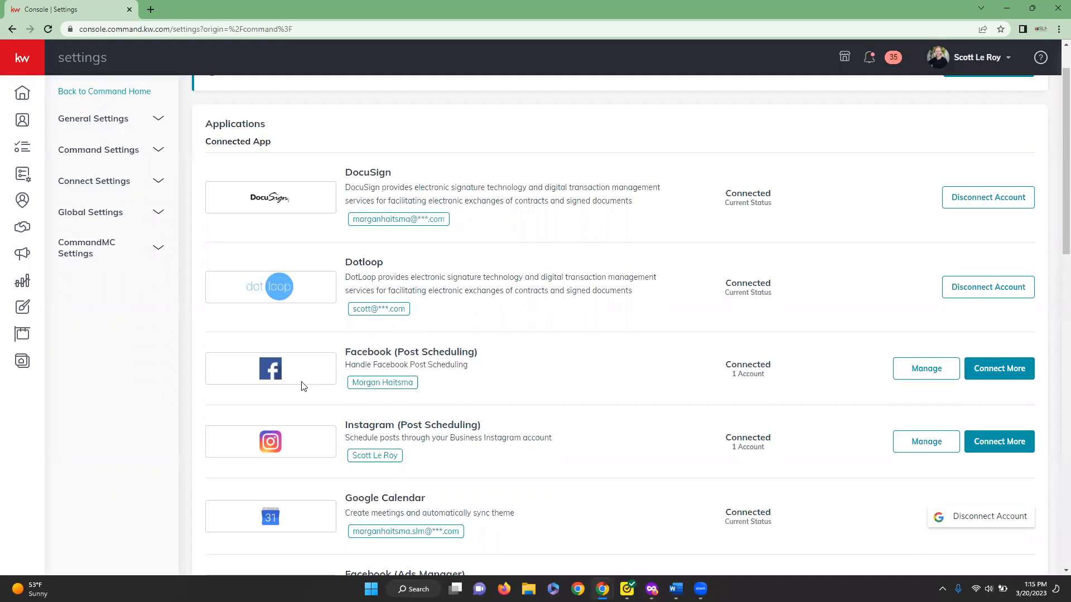
scroll(594, 359, down, 1)
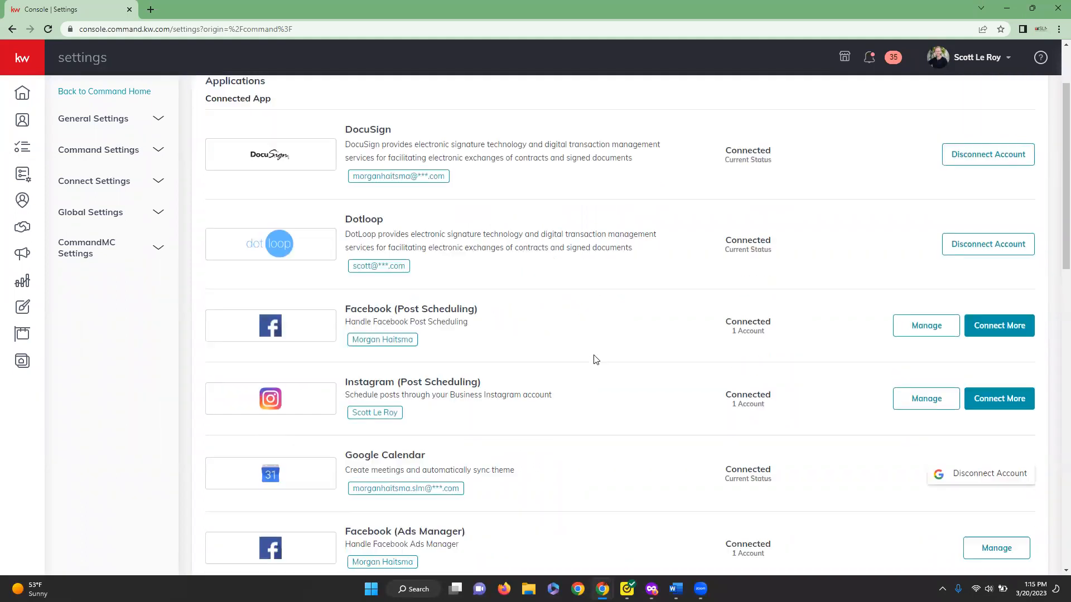
scroll(586, 357, down, 1)
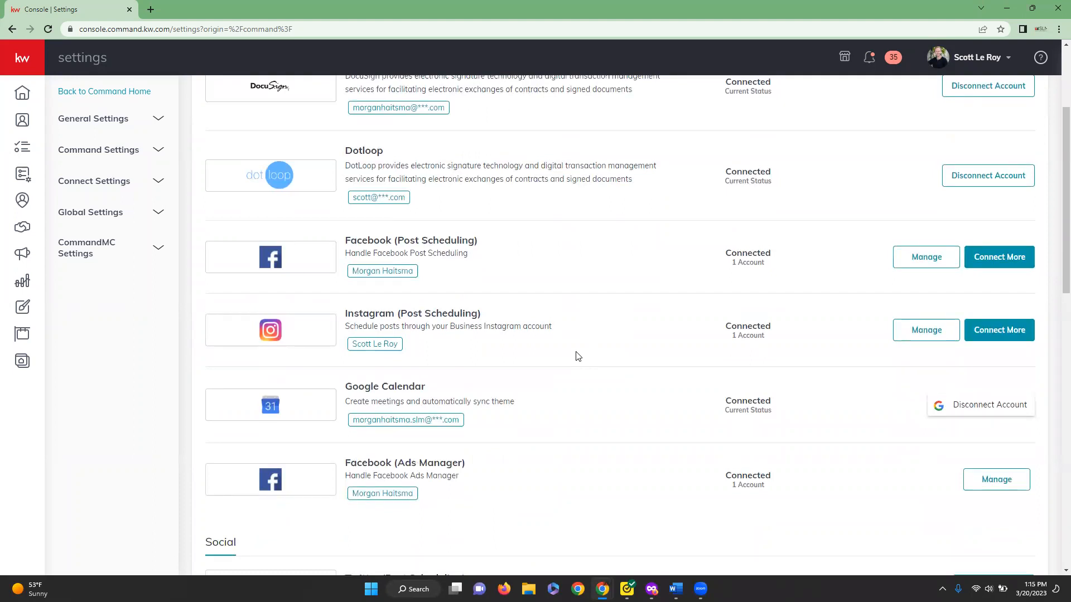
scroll(578, 357, down, 1)
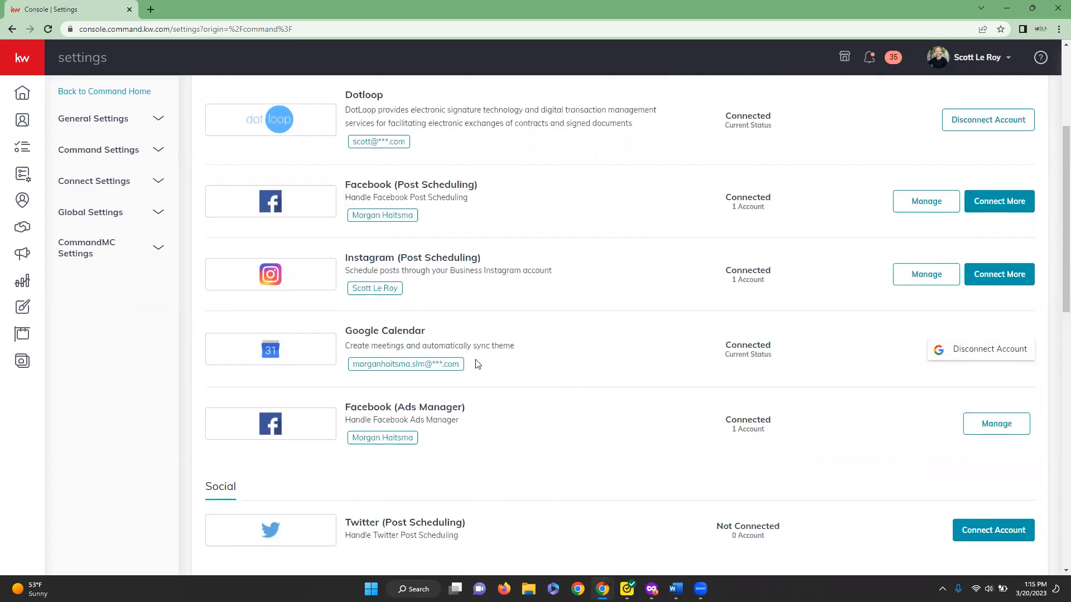
- Review the remaining application integrations under Social, Productivity, Marketing Automation, Email Services and Messaging
scroll(477, 364, down, 3)
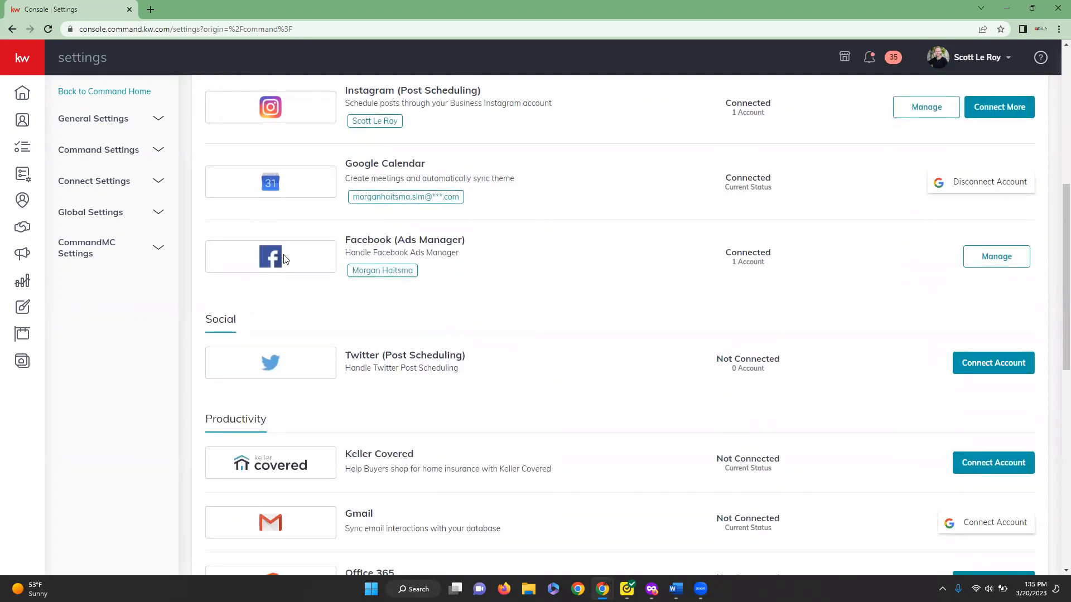
scroll(283, 258, down, 3)
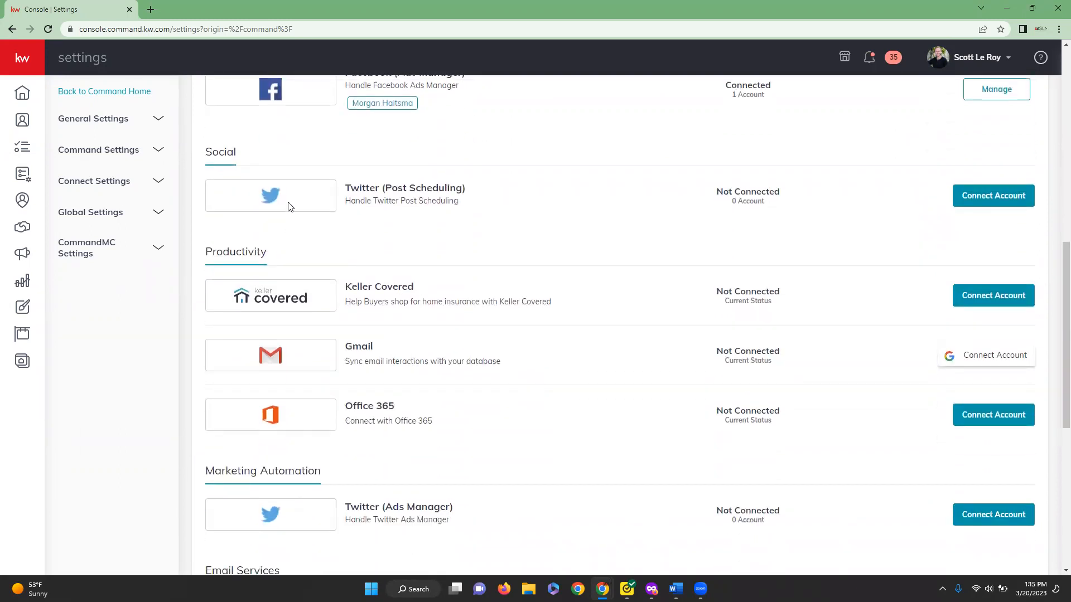
scroll(289, 209, down, 2)
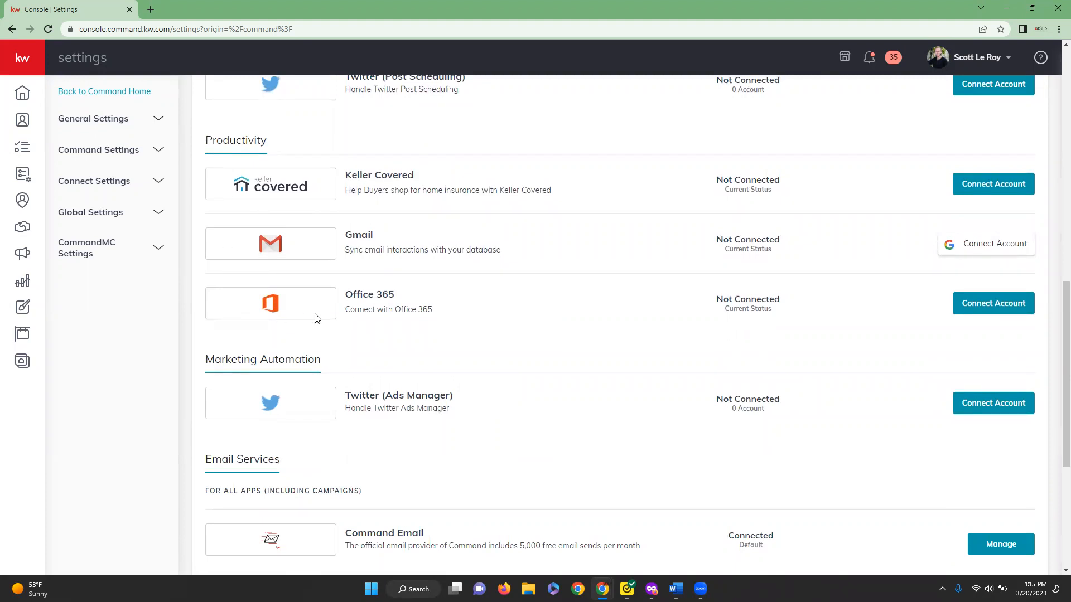
scroll(315, 318, down, 2)
scroll(315, 318, down, 1)
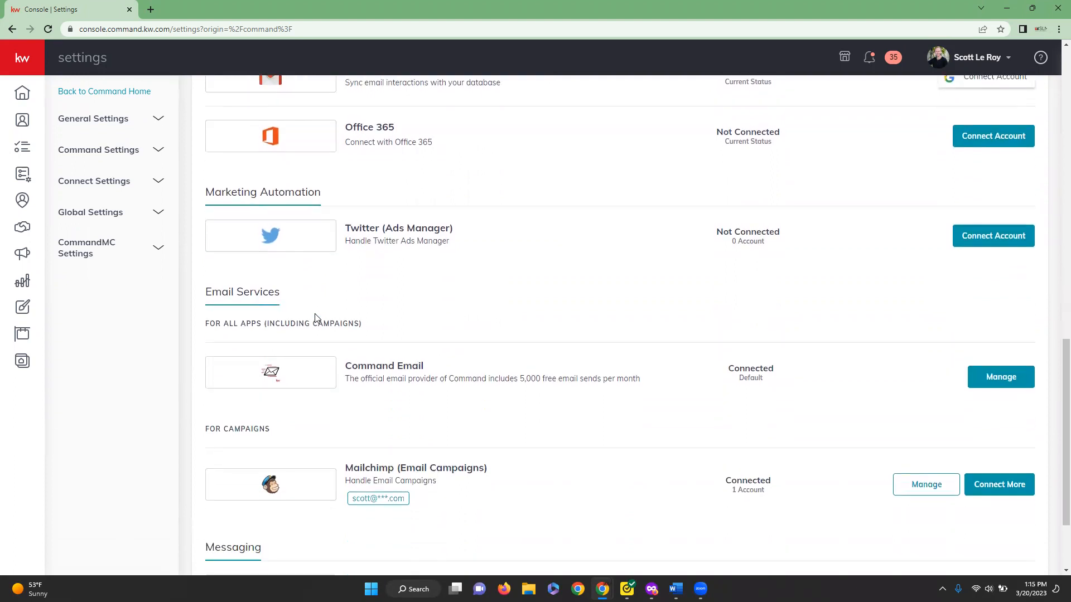
scroll(322, 251, down, 2)
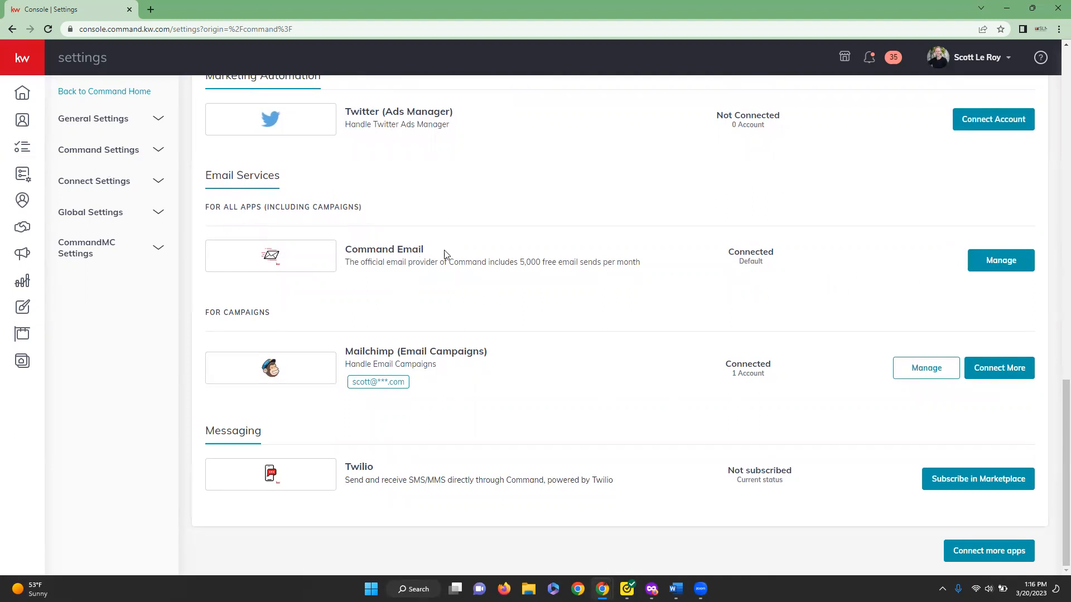
- Check the Command Email configuration, its reply-to address choices and monthly usage, and close it without changes
click(1013, 262)
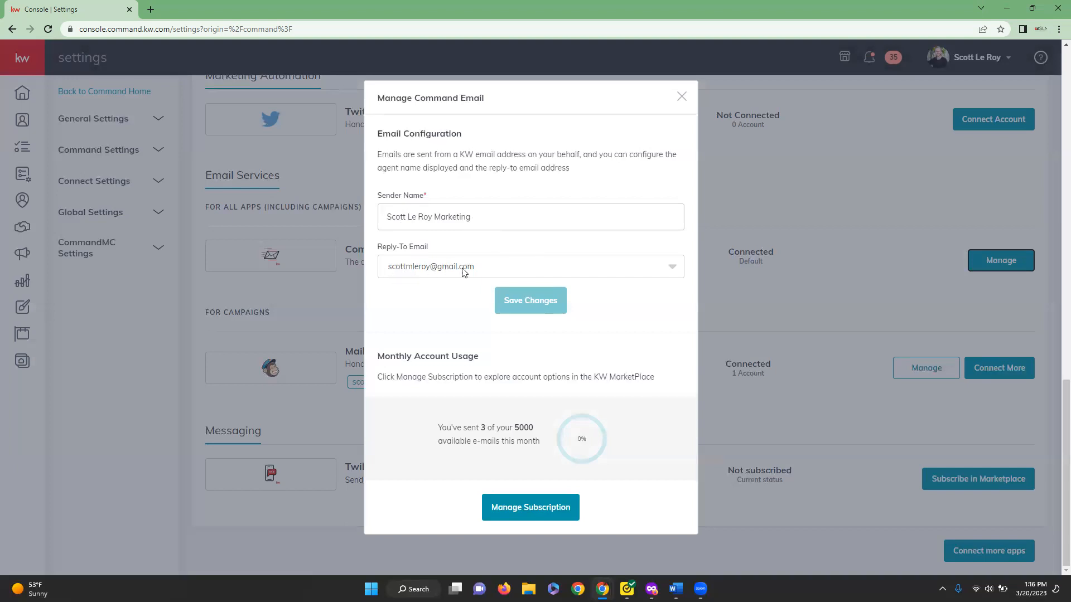
click(674, 269)
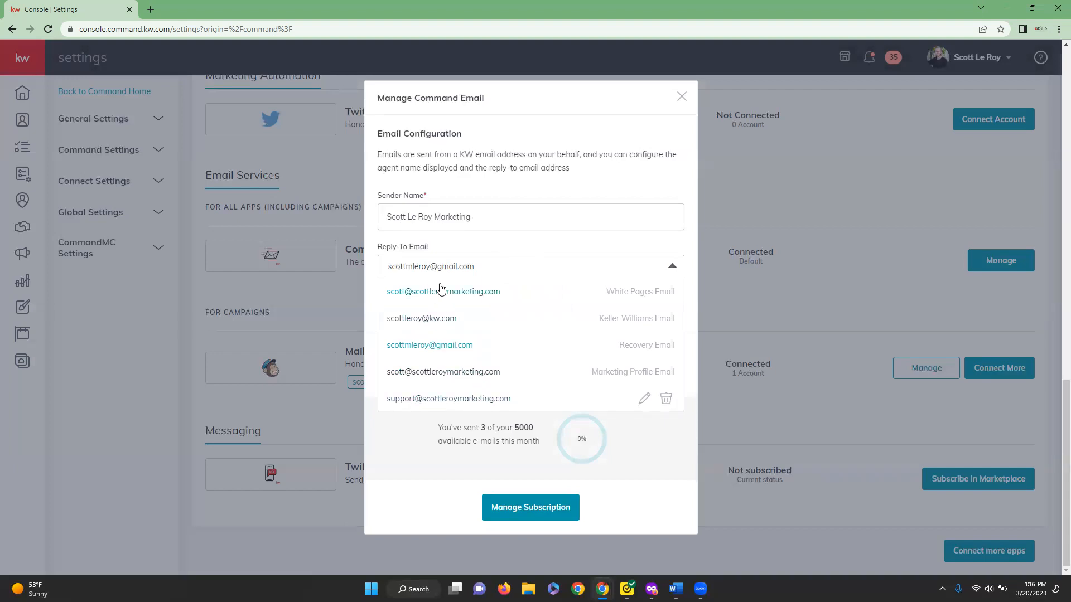
click(684, 239)
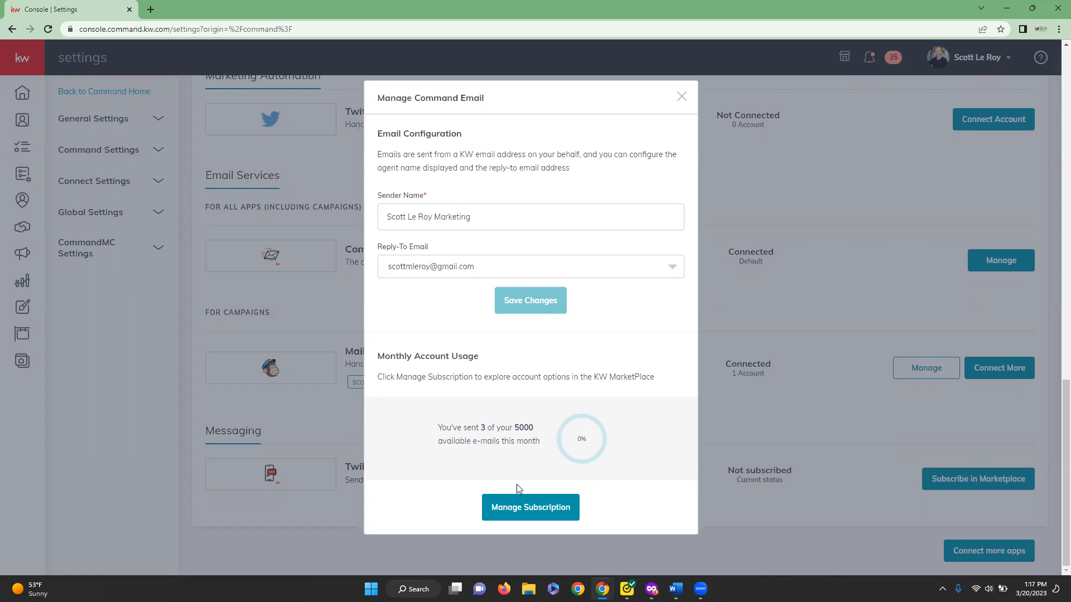
click(682, 97)
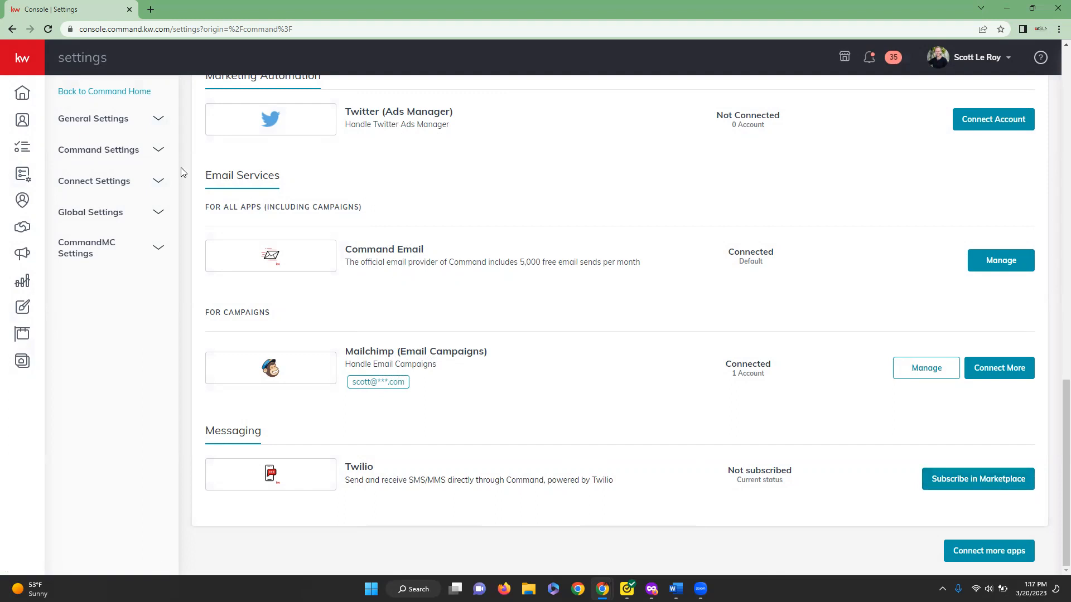
- Look at the Command Settings options, and open the Marketing Profile under Connect Settings
click(109, 153)
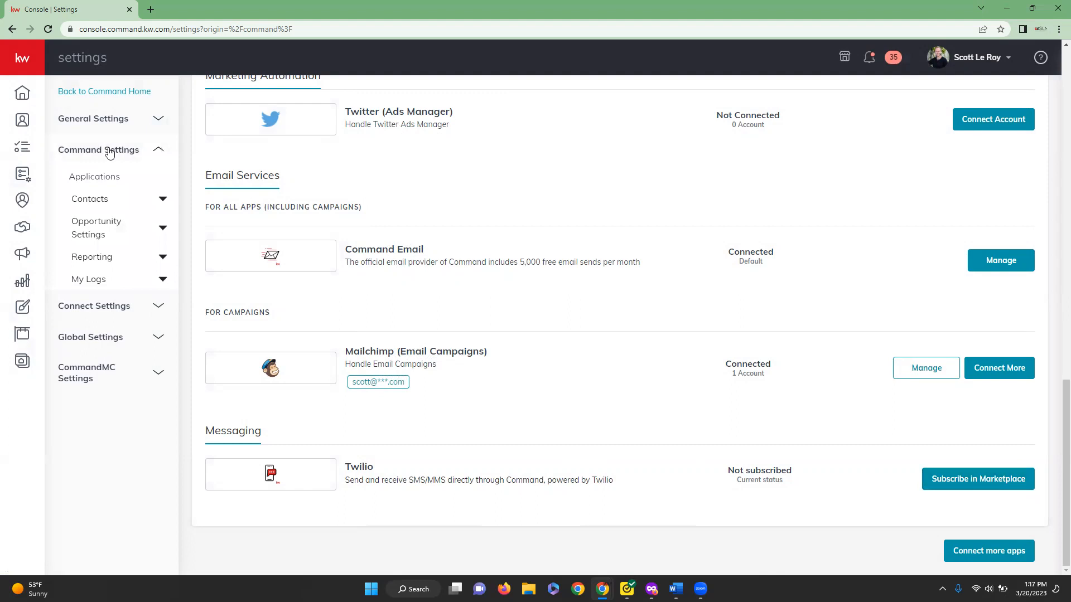
click(109, 152)
click(113, 184)
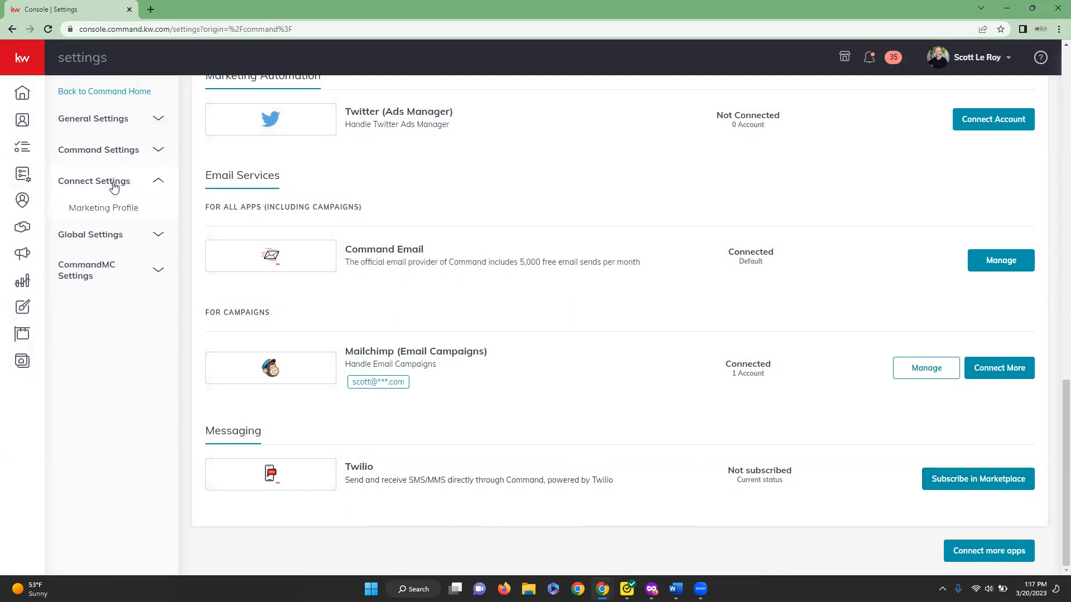
click(94, 211)
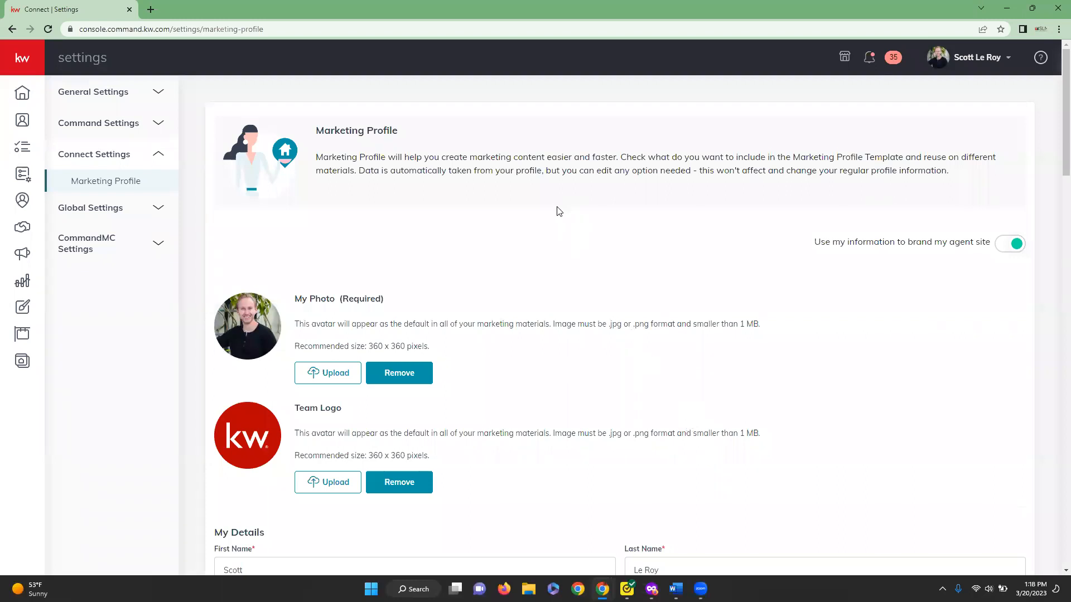
- Examine the Marketing Profile's photo, team logo, My Details fields, affiliations and bio
scroll(466, 304, down, 1)
scroll(466, 304, down, 1)
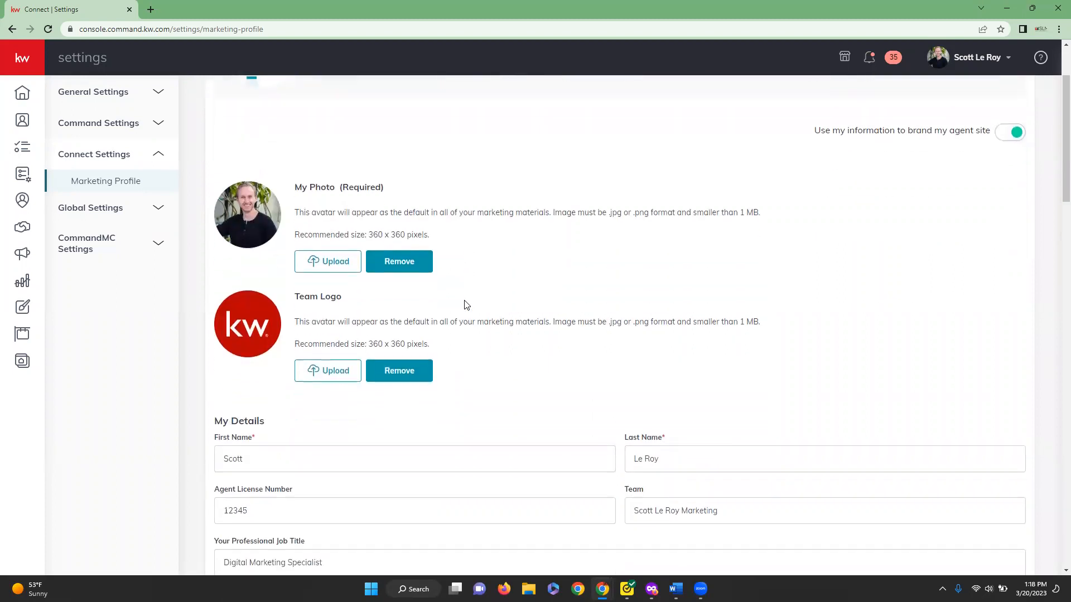
scroll(531, 350, down, 6)
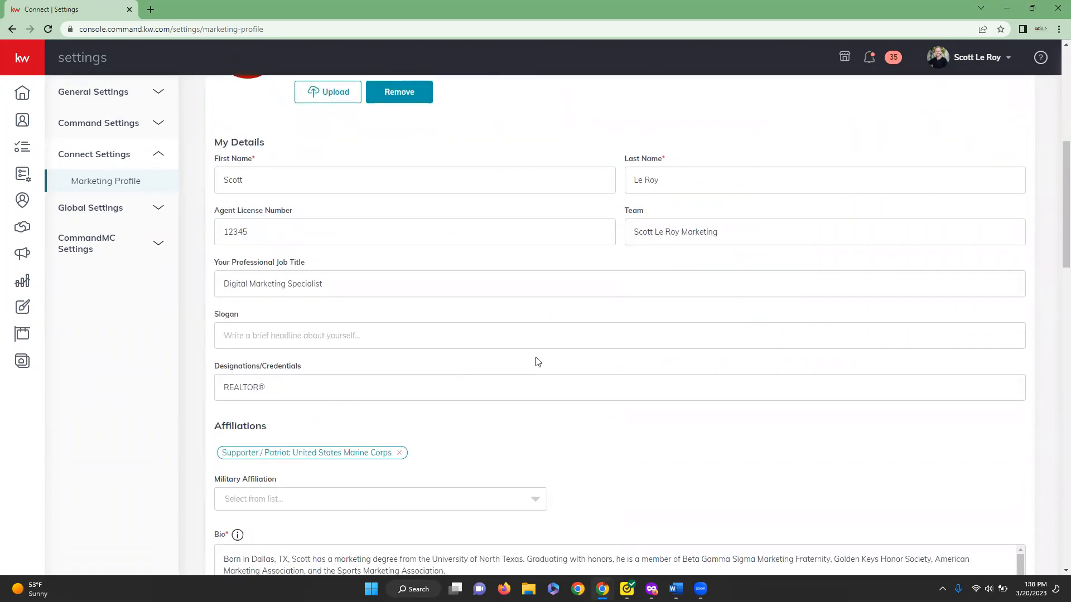
scroll(536, 360, up, 7)
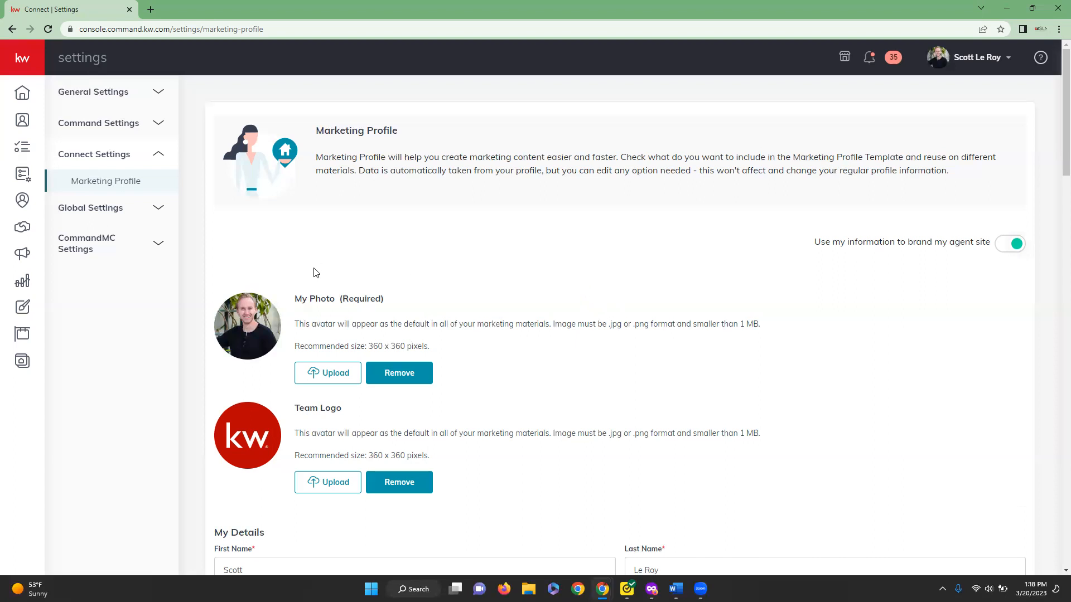
scroll(318, 265, down, 2)
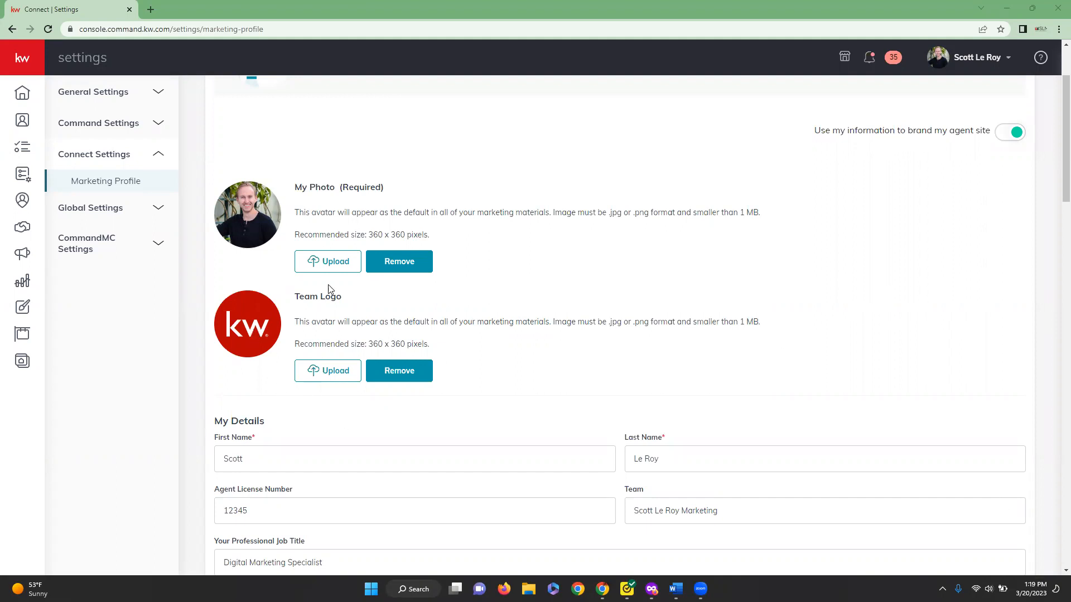
scroll(527, 265, down, 2)
scroll(527, 265, down, 3)
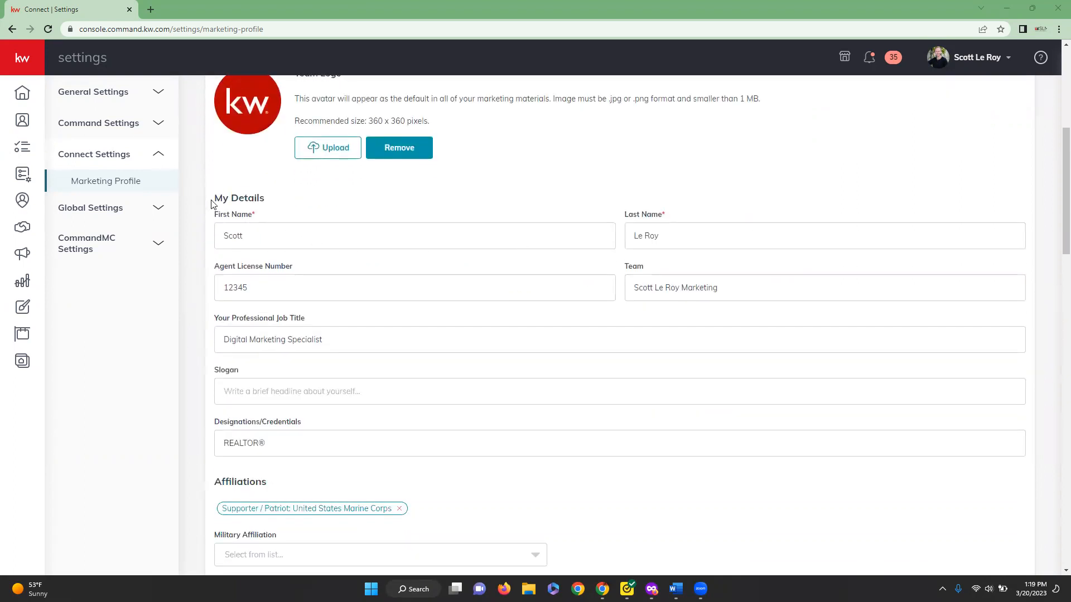
scroll(209, 205, down, 1)
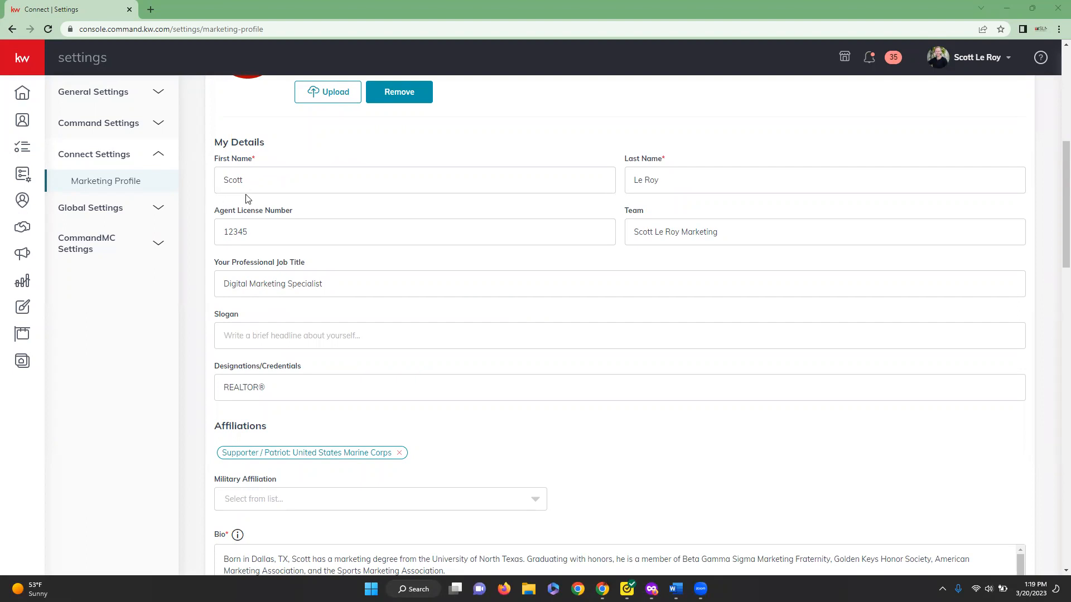
scroll(248, 199, down, 3)
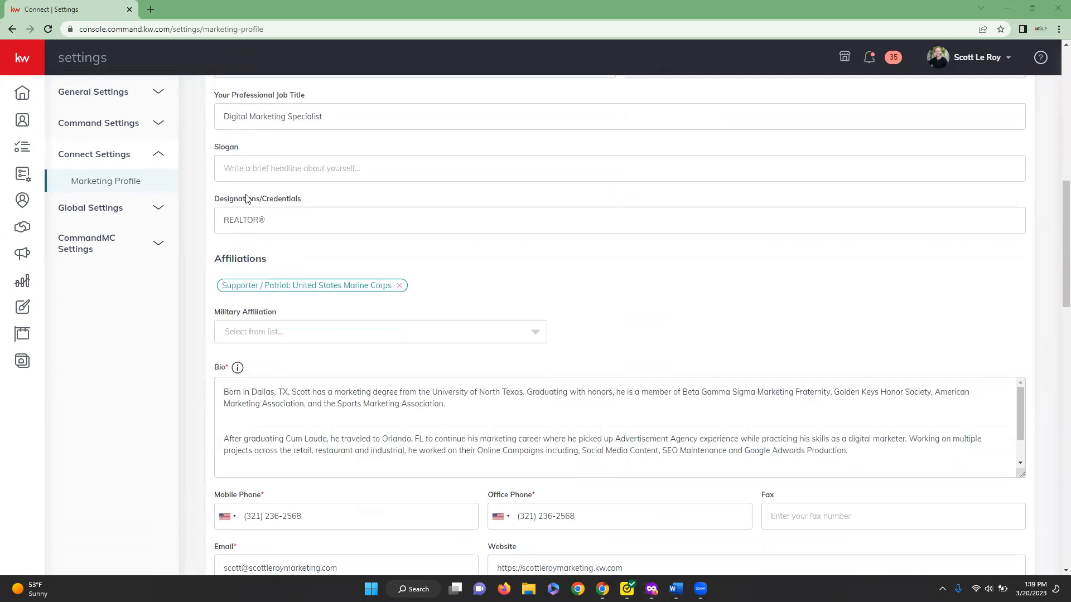
scroll(248, 199, down, 2)
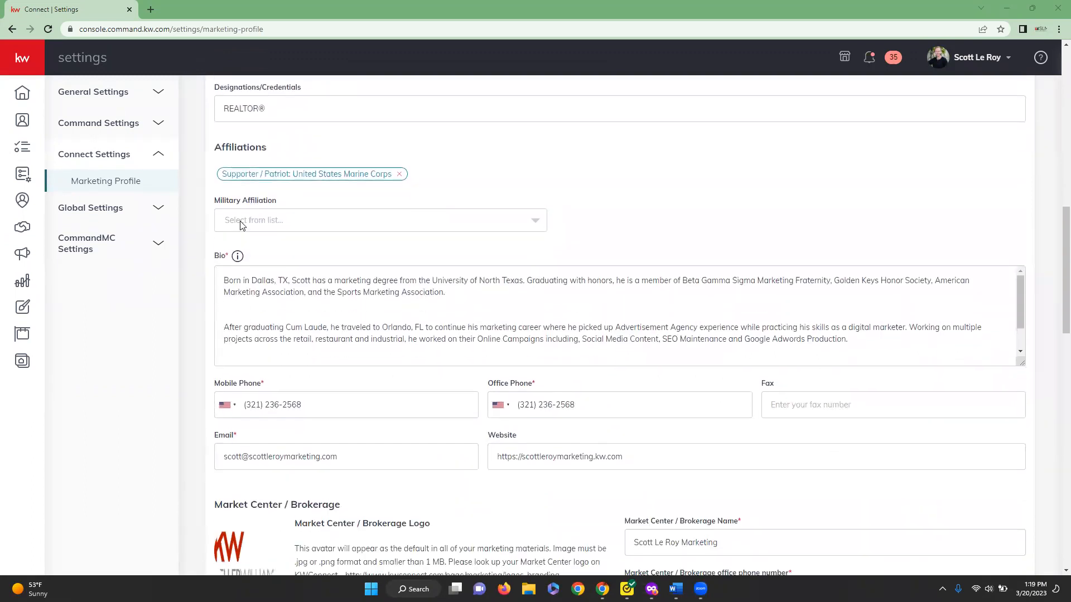
- View the available Military Affiliation choices, and close the list without selecting one
click(536, 228)
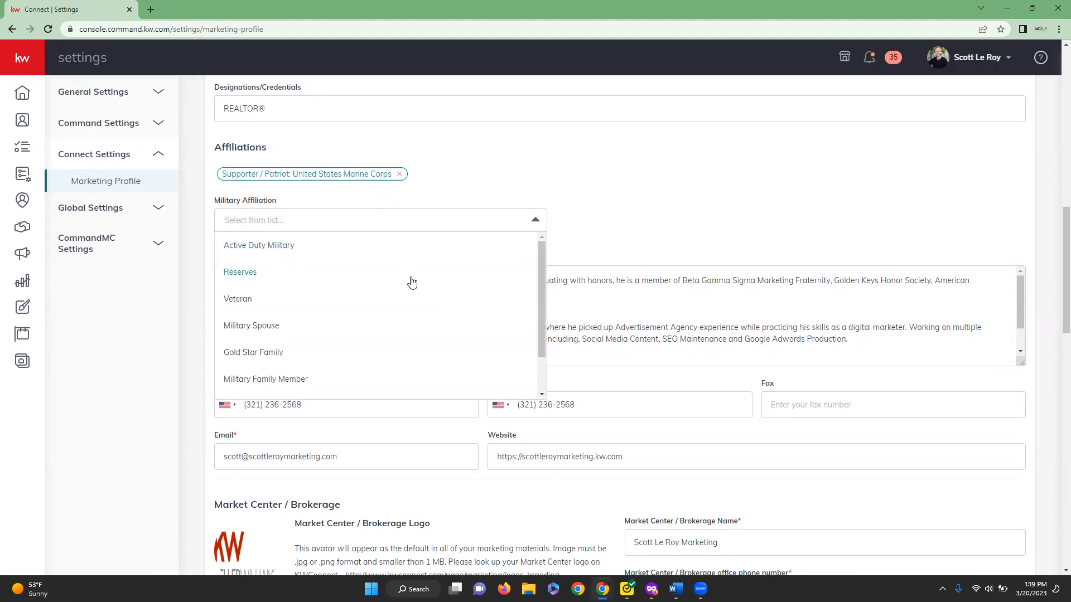
scroll(410, 346, down, 1)
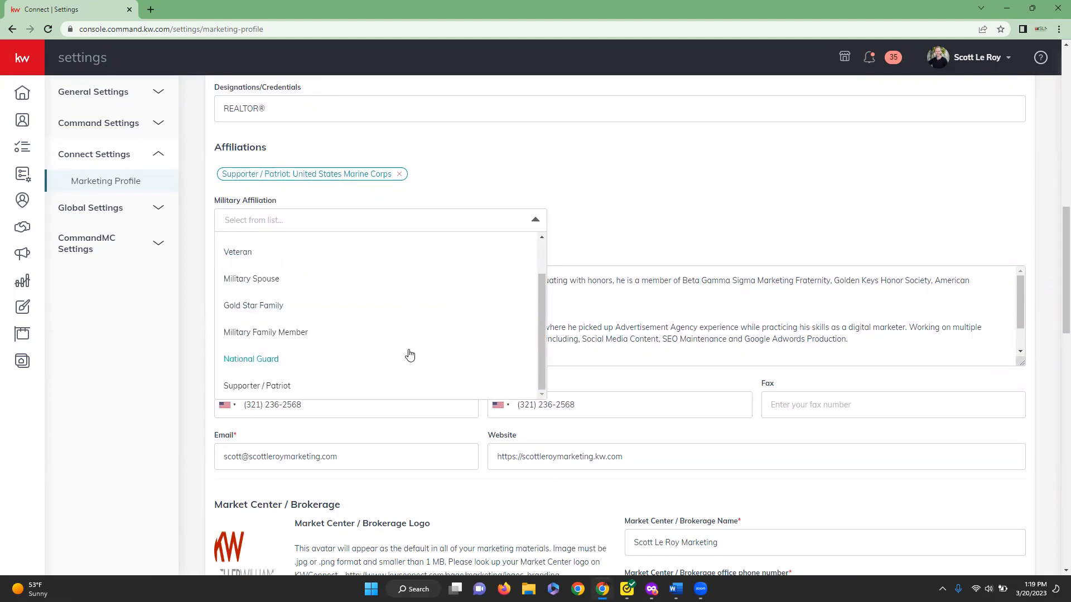
scroll(410, 354, up, 1)
click(618, 186)
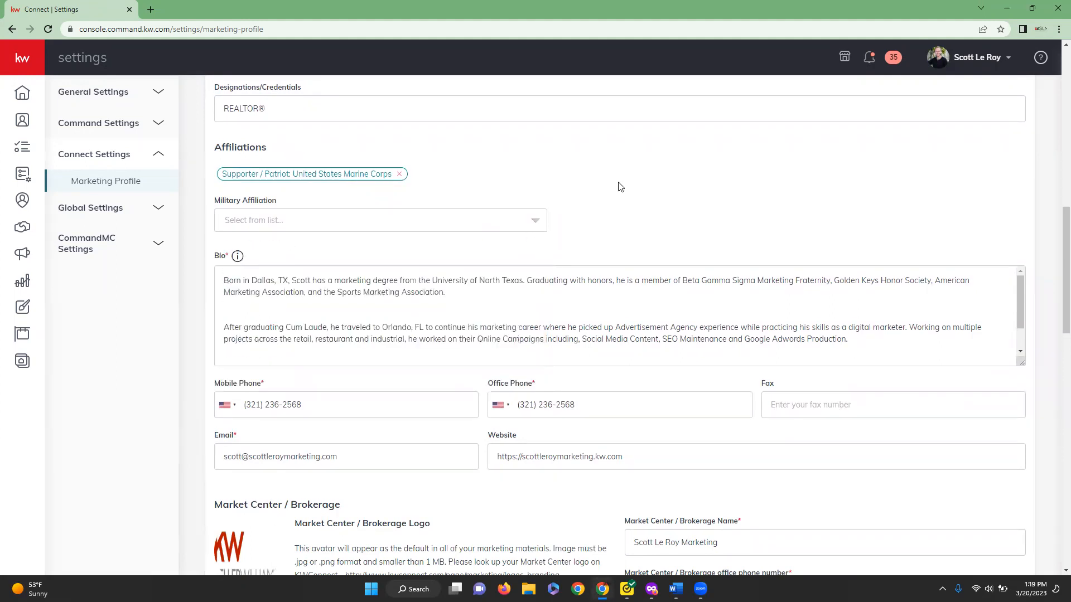
- Review the profile's bio guidance, contact details, brokerage information, compliance footer, social links and Google Analytics ID fields
mouse_move(237, 259)
scroll(207, 341, down, 3)
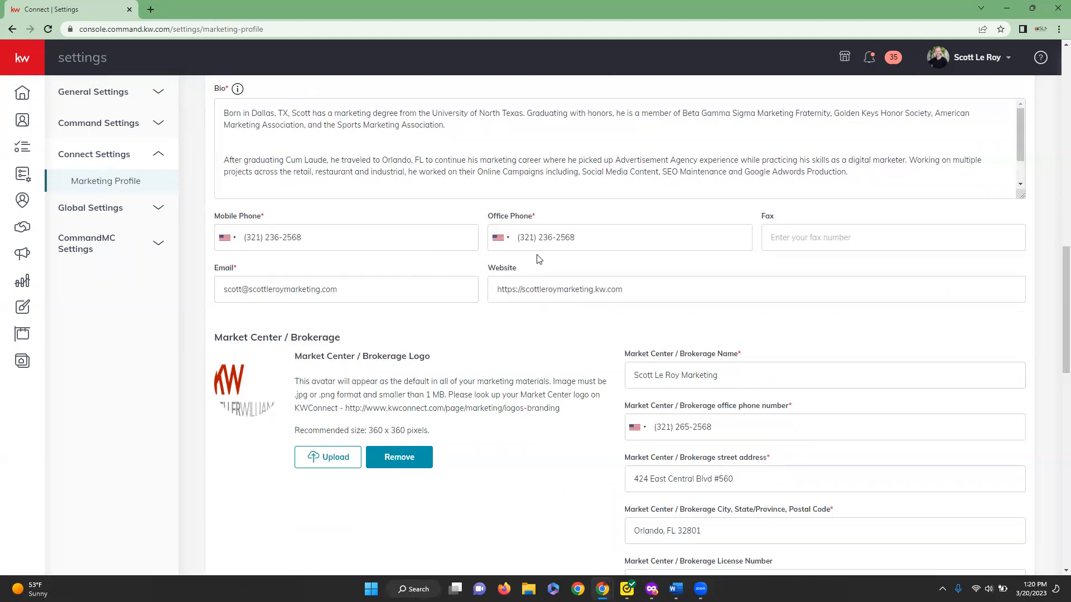
scroll(539, 258, down, 3)
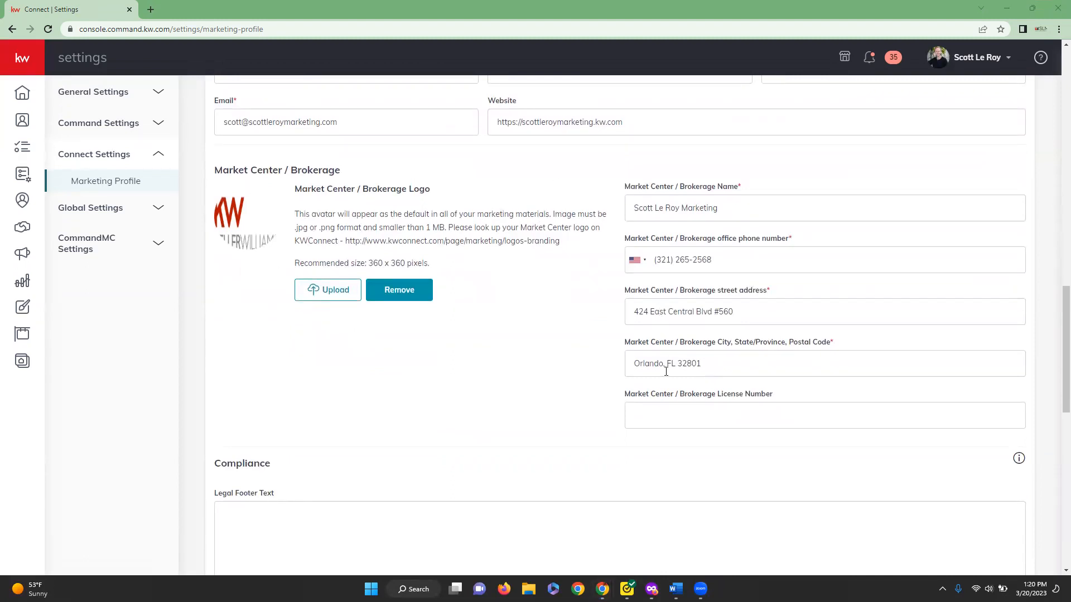
scroll(561, 402, down, 6)
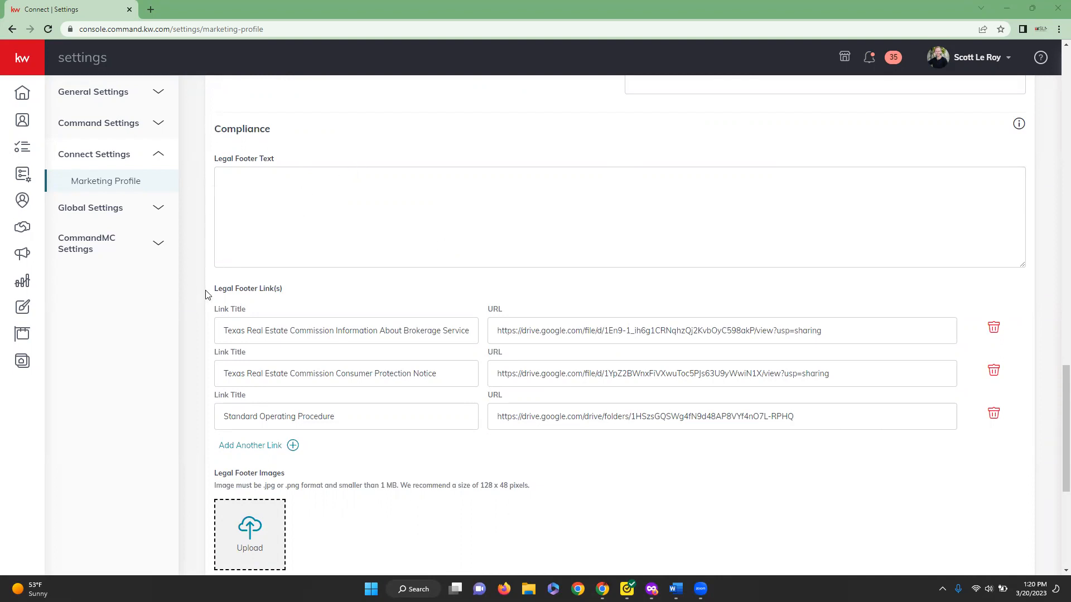
scroll(206, 294, down, 5)
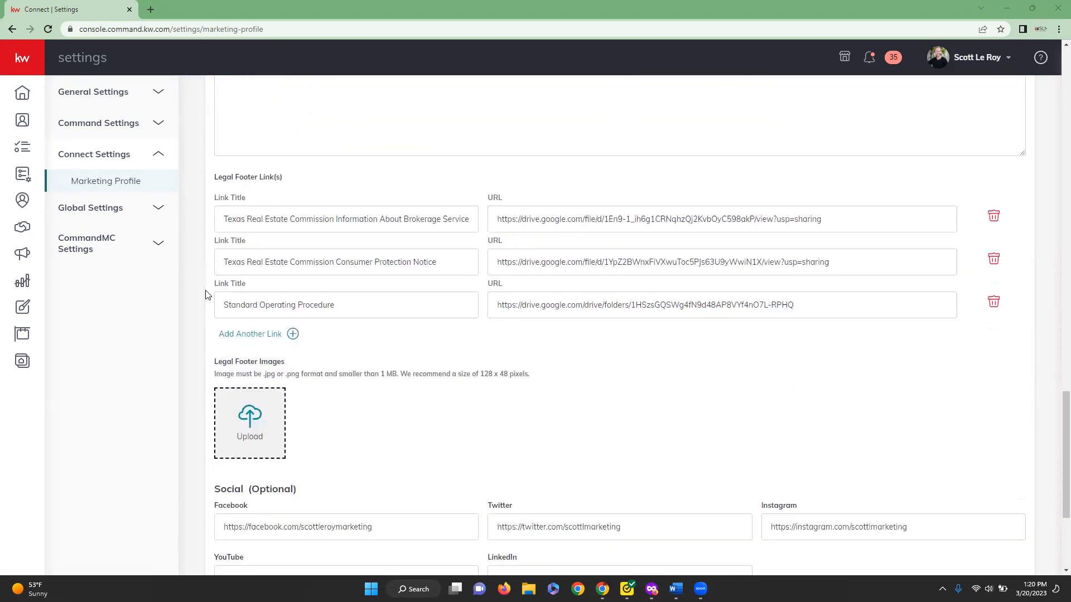
scroll(206, 294, down, 1)
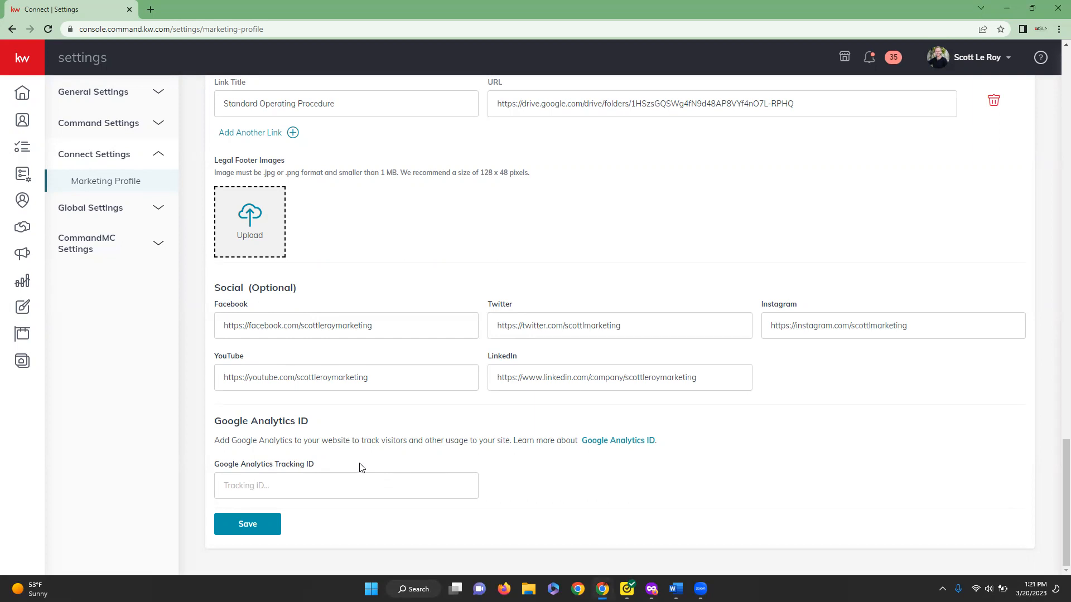
scroll(360, 467, up, 10)
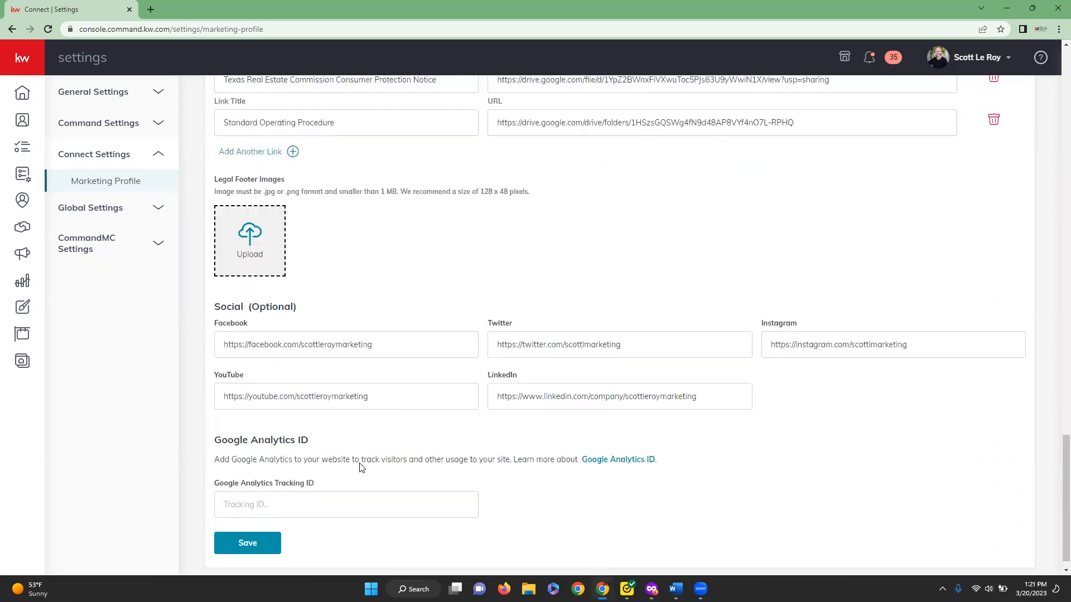
- Save the Marketing Profile, and close the confirmation dialog
scroll(360, 468, down, 10)
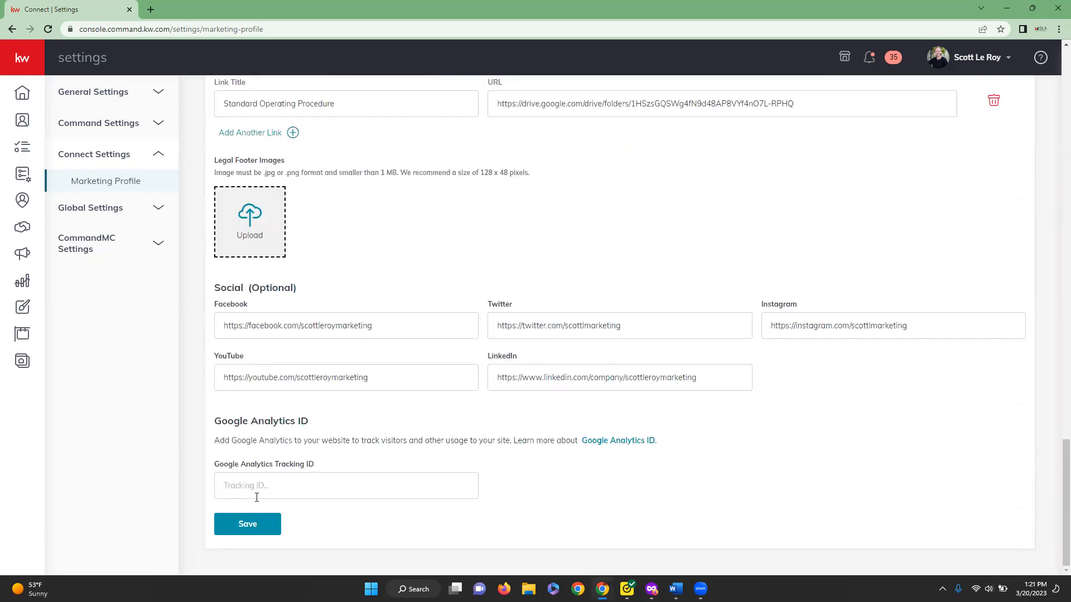
click(247, 527)
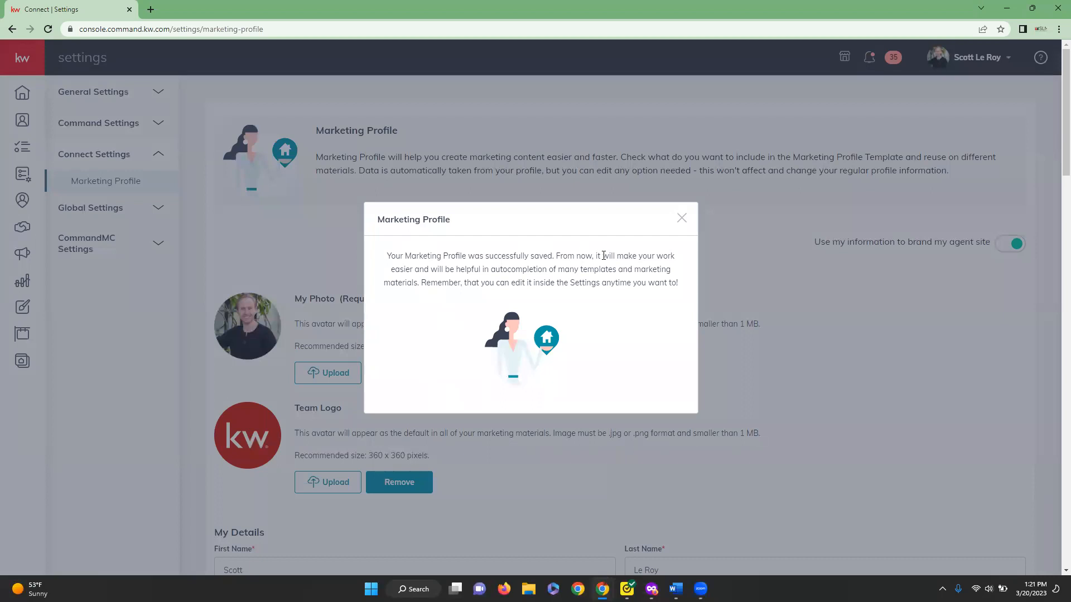
click(681, 220)
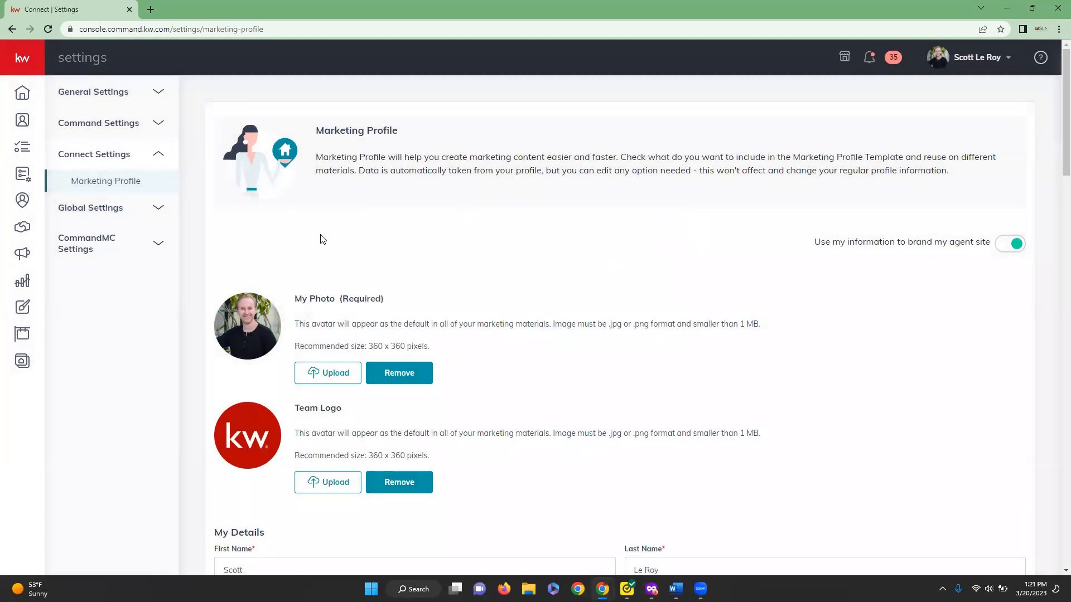
- Open the Contacts list, and clear the filters applied to the Class SmartView
click(20, 61)
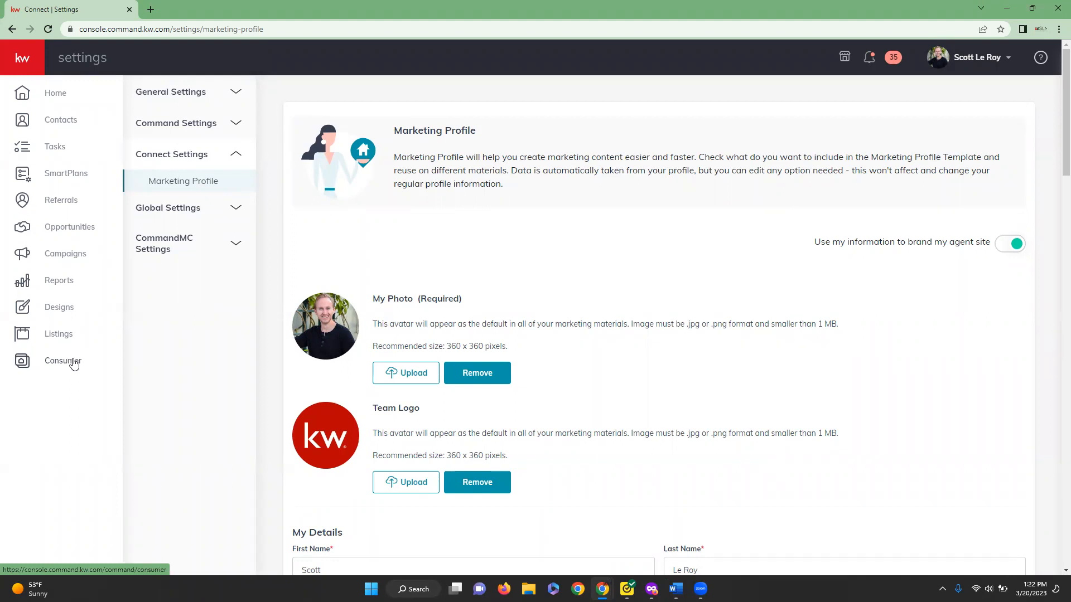
click(58, 124)
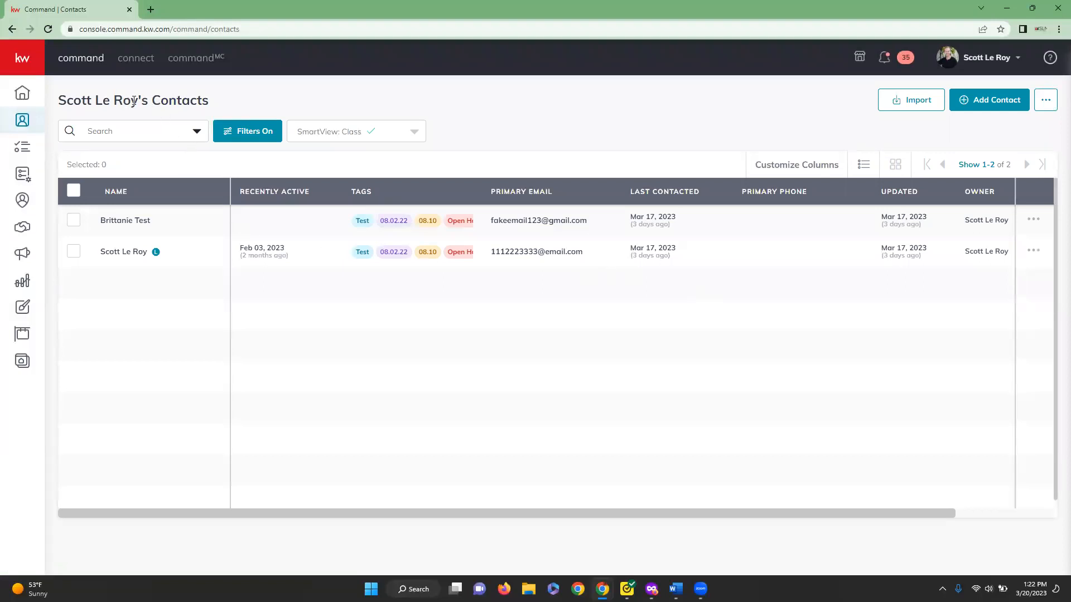
click(248, 131)
click(764, 486)
click(1036, 495)
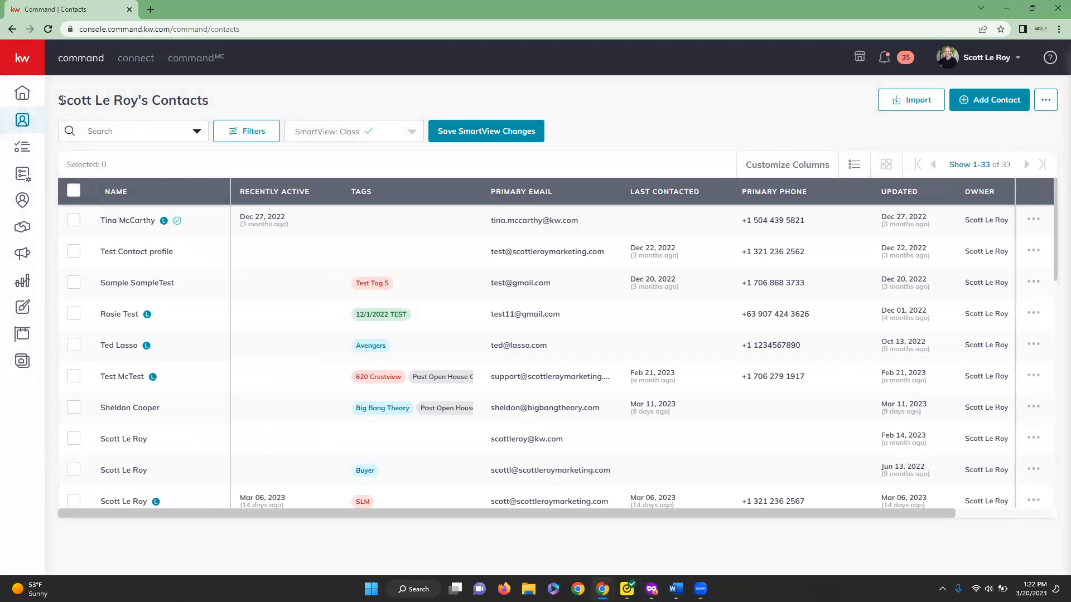
drag(56, 98, 232, 101)
click(232, 101)
- Search the contacts across everything by part of a first name, and clear the search
click(116, 133)
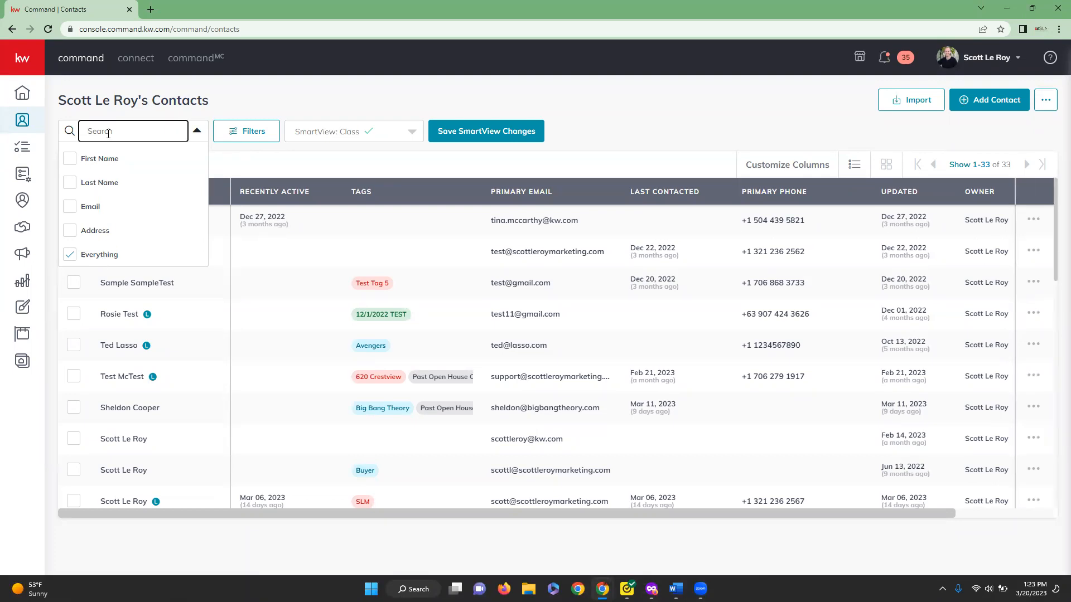
text(t)
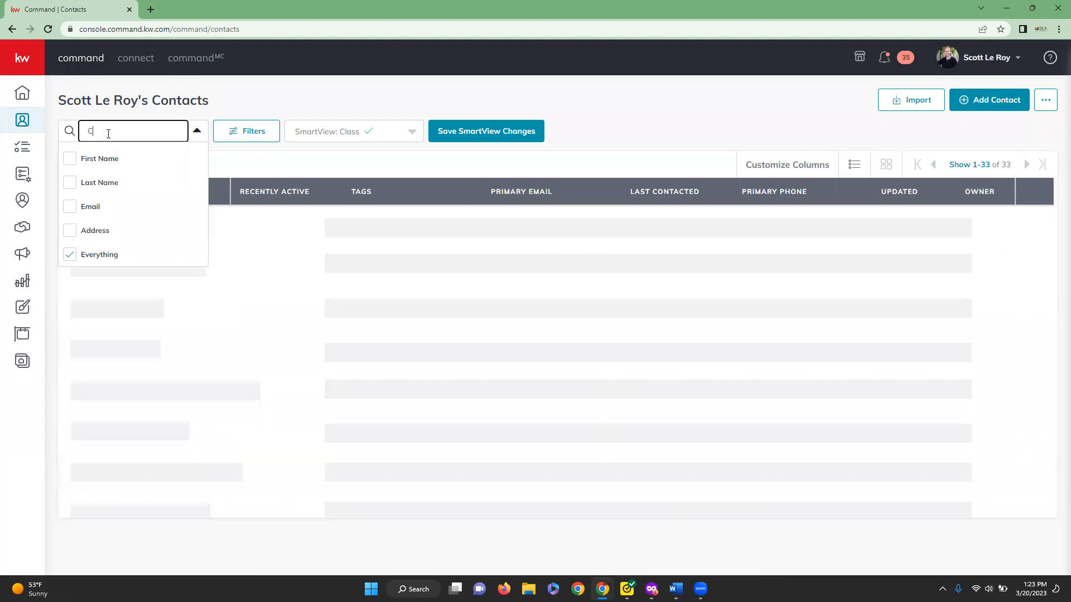
key(BackSpace)
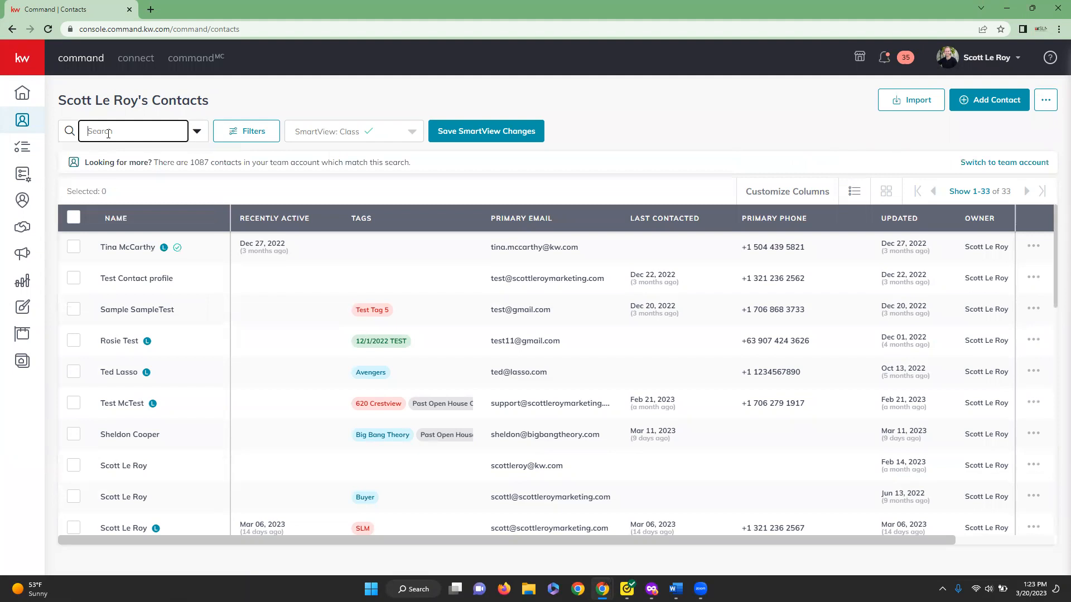
text(Rac)
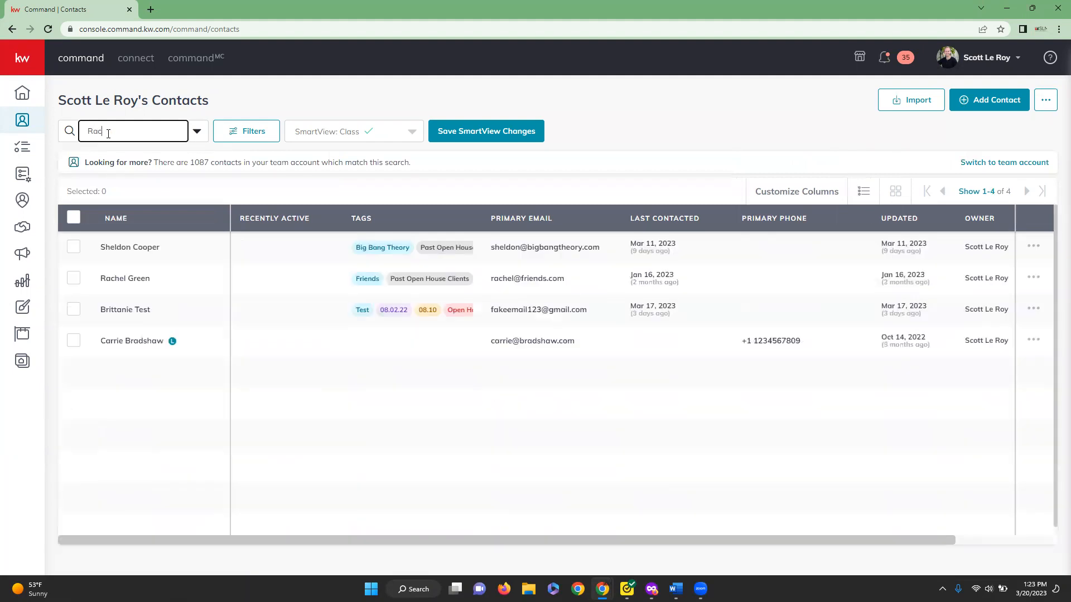
text(h)
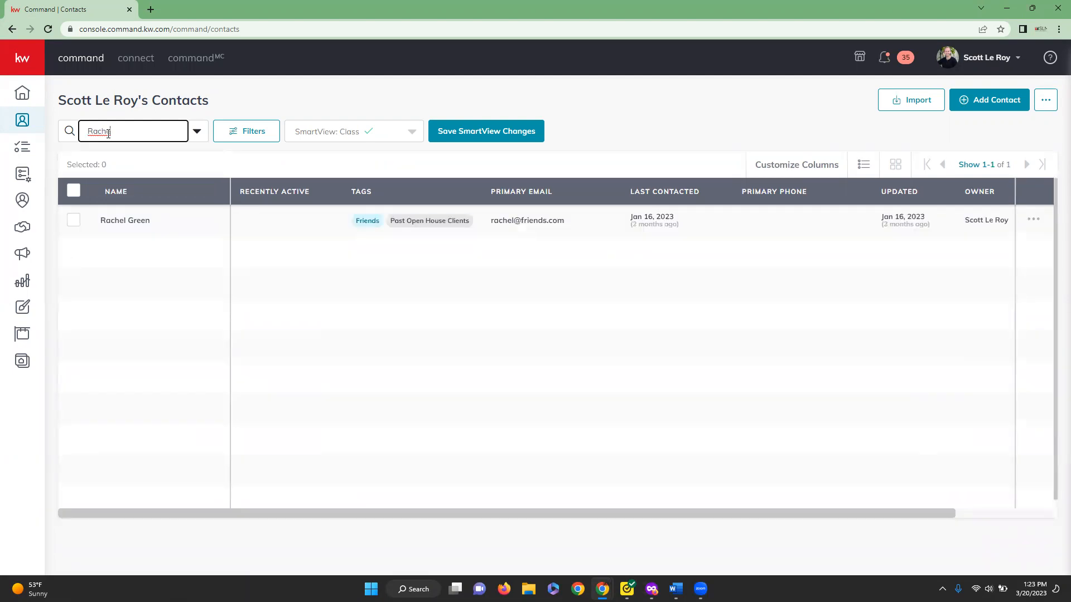
key(BackSpace)
key(BackSpace)
key(BackSpace)
key(BackSpace)
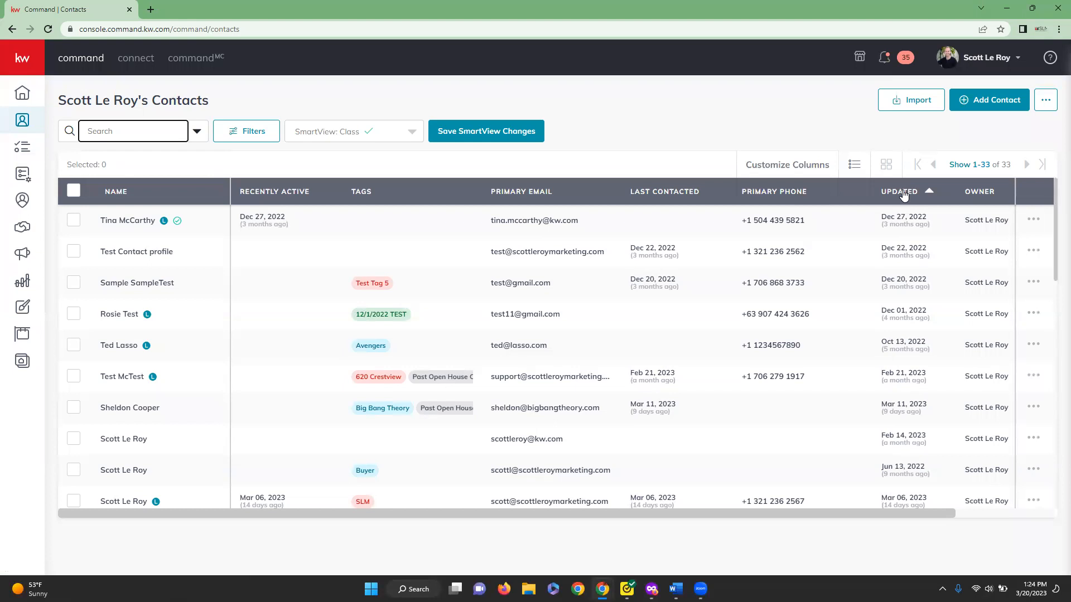
- View the actions available for the first contact in the list, without choosing one
click(1035, 222)
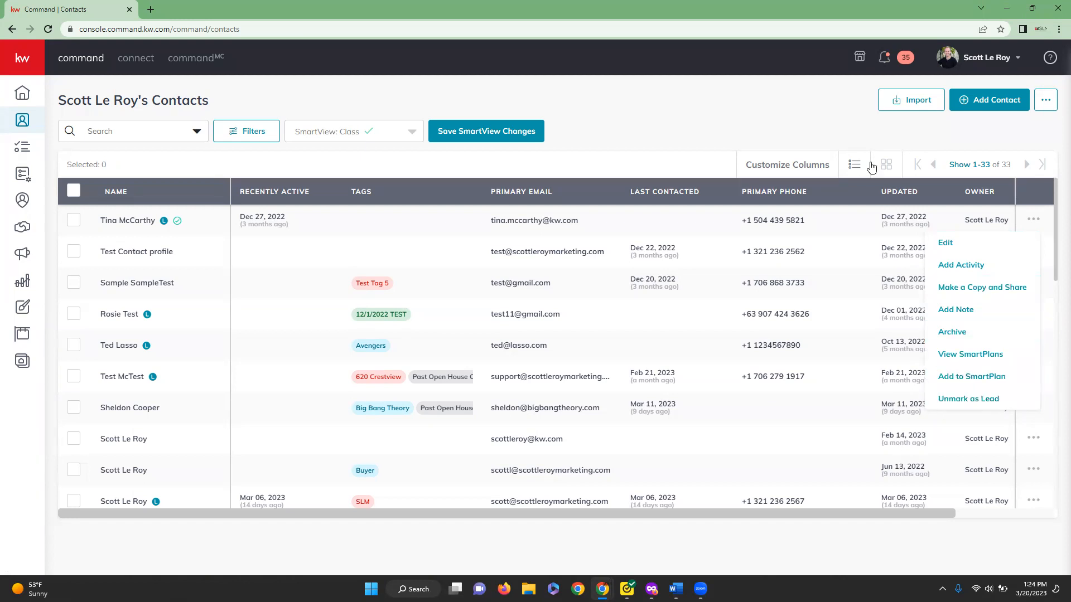
click(918, 139)
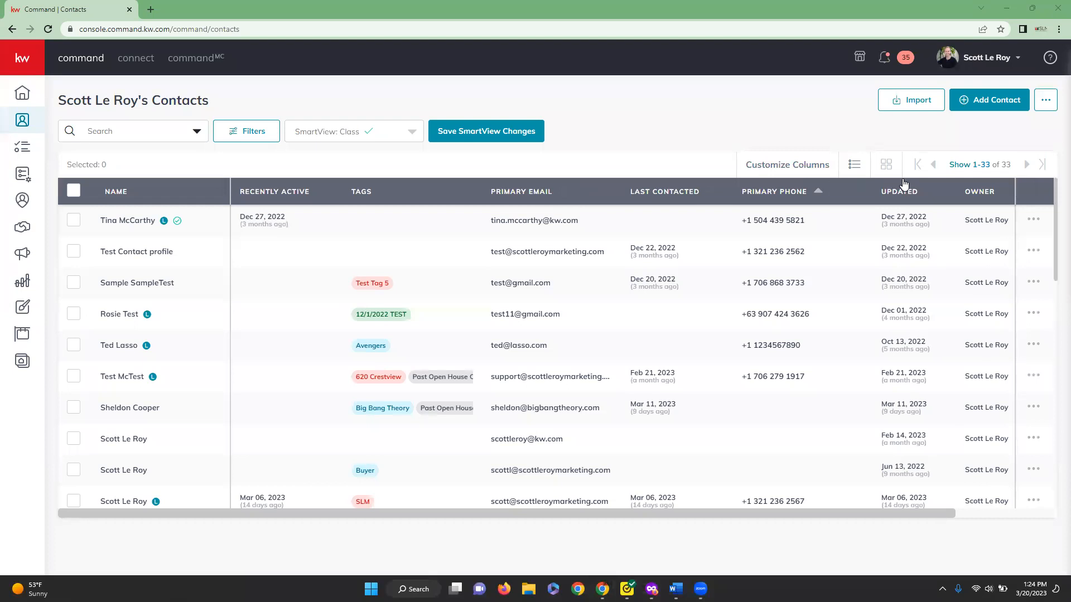
- Review all the available columns in the Customize Columns options for the Class SmartView
click(808, 166)
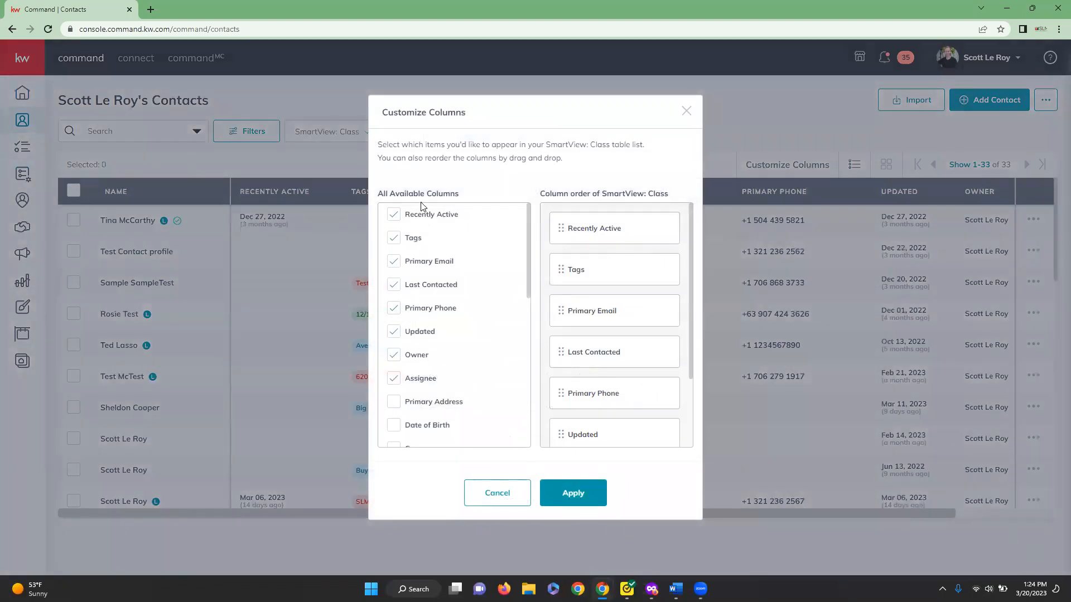
scroll(448, 224, down, 7)
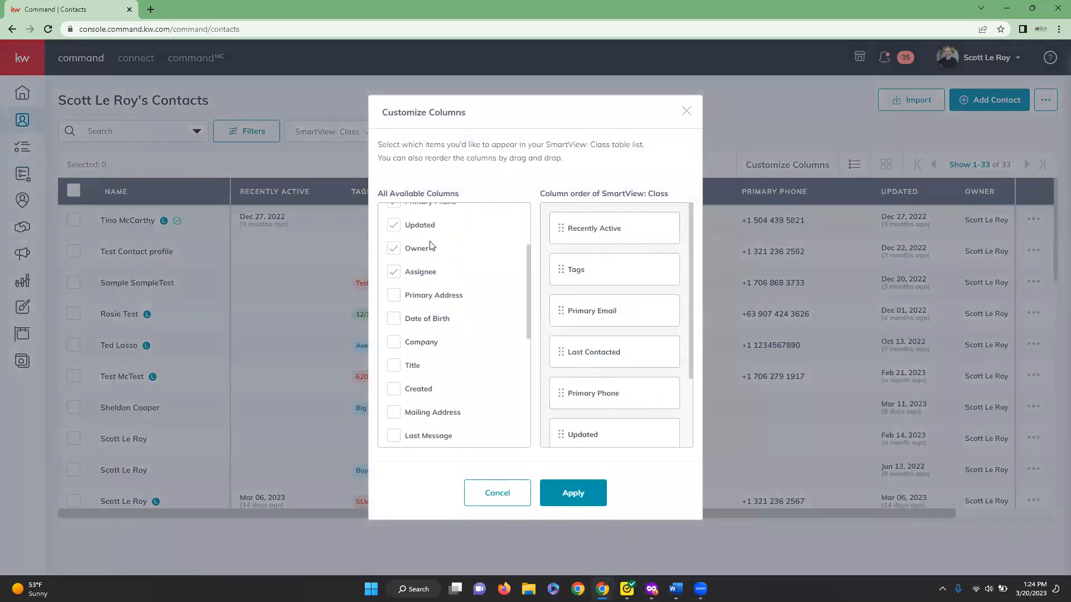
scroll(430, 247, down, 1)
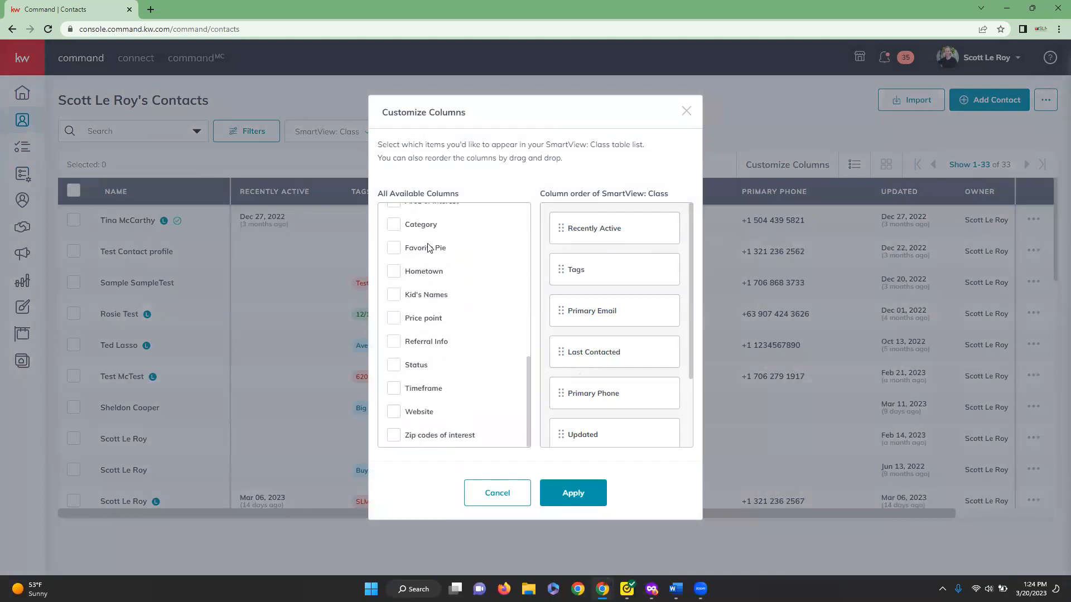
scroll(417, 357, up, 3)
scroll(415, 352, up, 6)
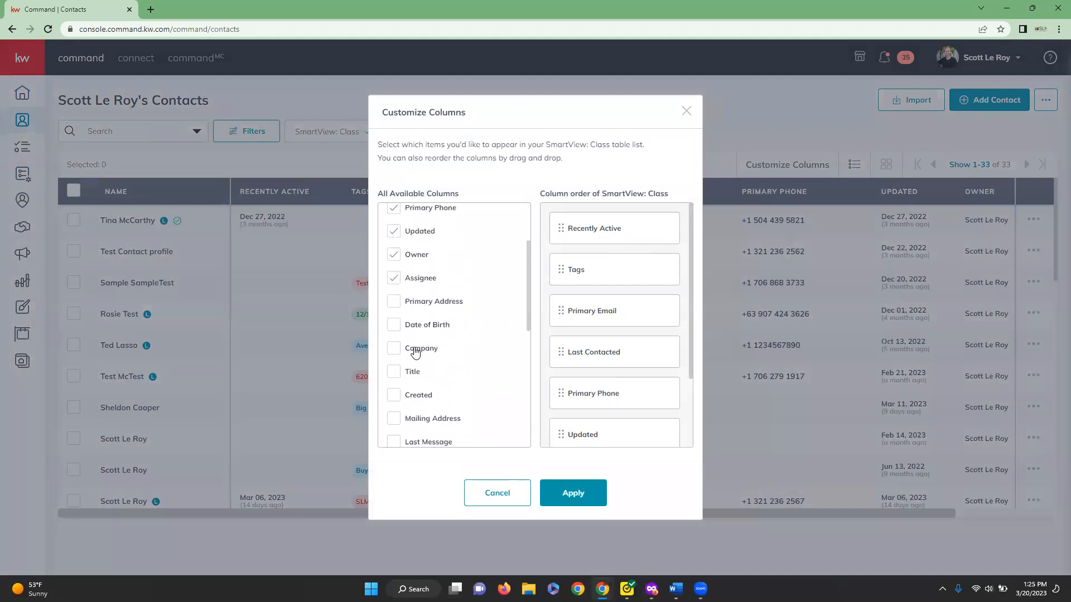
- Try toggling the Date of Birth column and moving Recently Active in the column order, and cancel the column customization
click(395, 405)
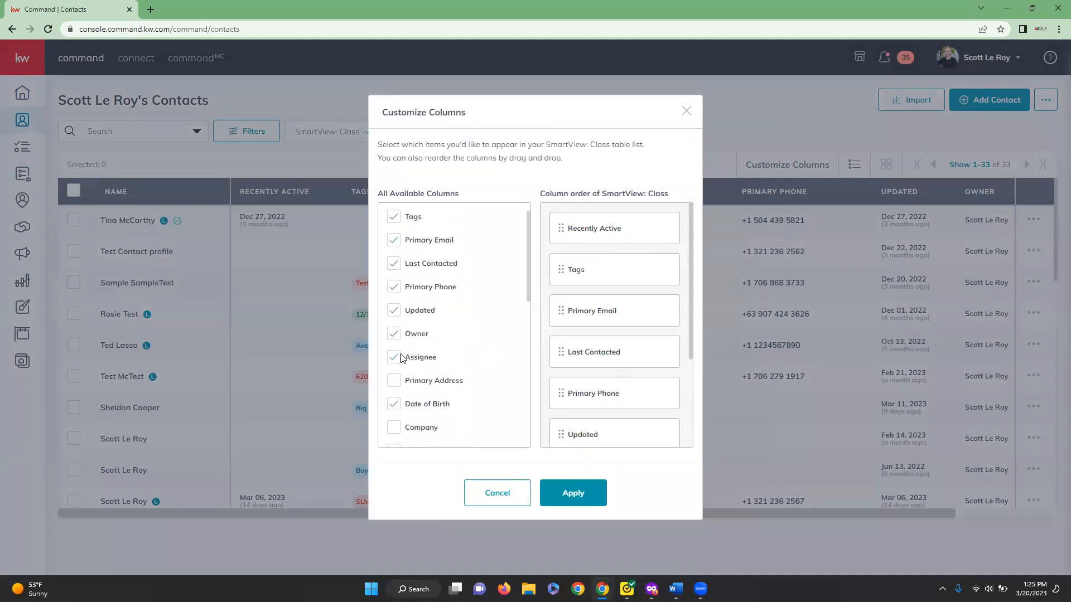
click(398, 408)
scroll(483, 377, up, 1)
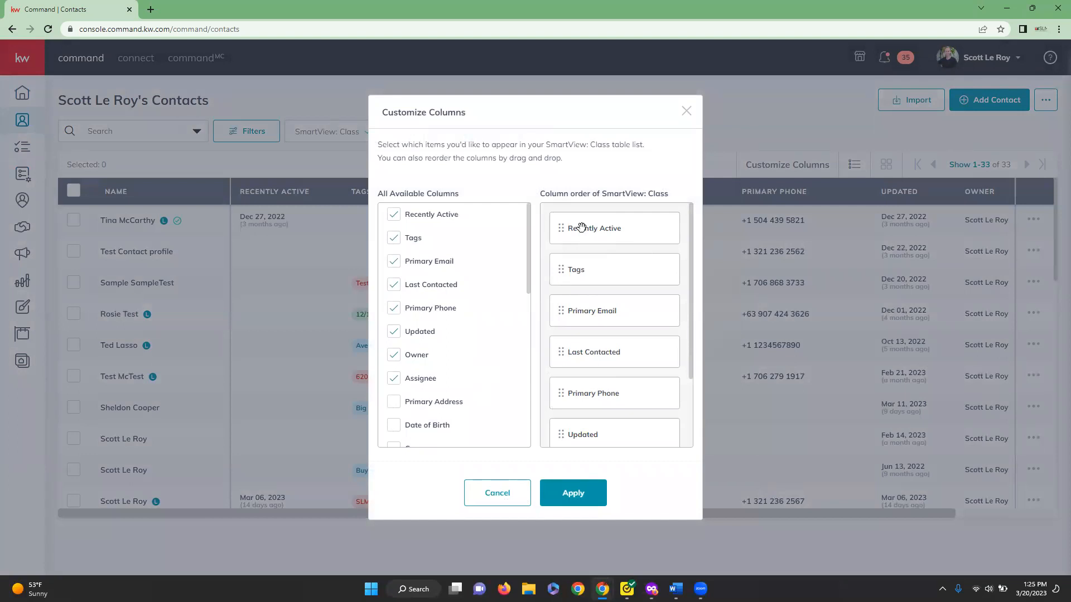
mouse_move(581, 228)
mouse_down()
mouse_move(584, 413)
mouse_move(581, 187)
mouse_move(579, 231)
mouse_move(578, 206)
mouse_up()
click(515, 499)
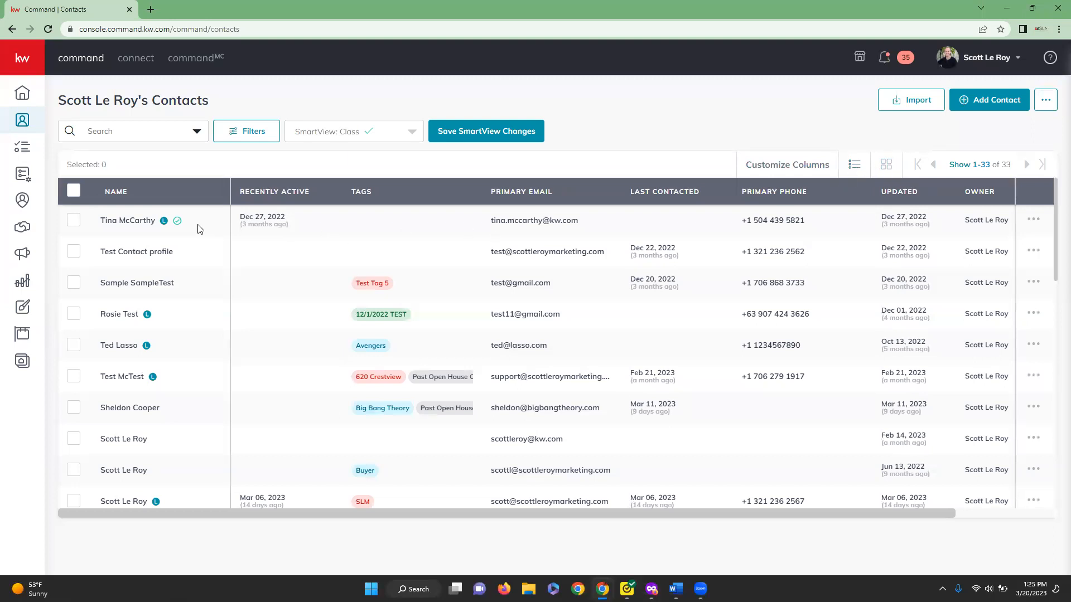
- Preview the contacts in card layout, return to the table layout, and keep 500 contacts per page
click(887, 165)
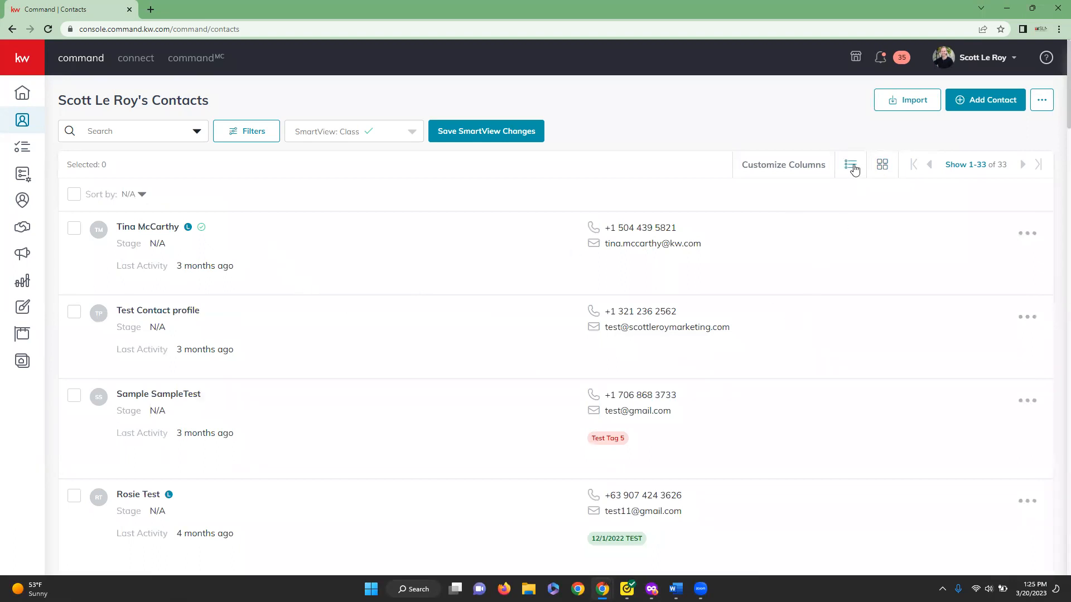
click(851, 165)
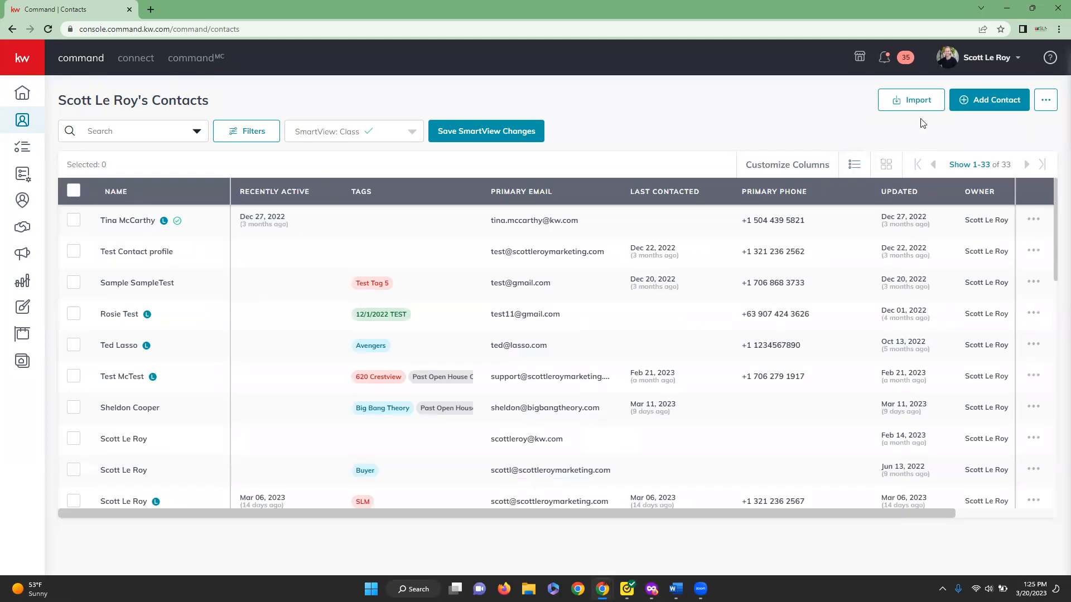
click(987, 166)
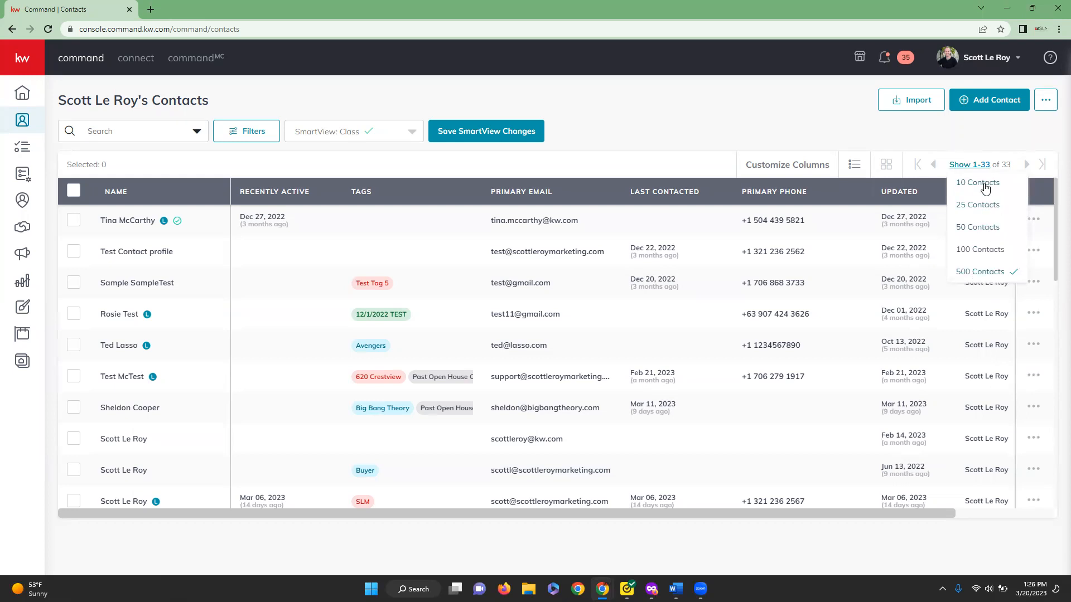
click(980, 274)
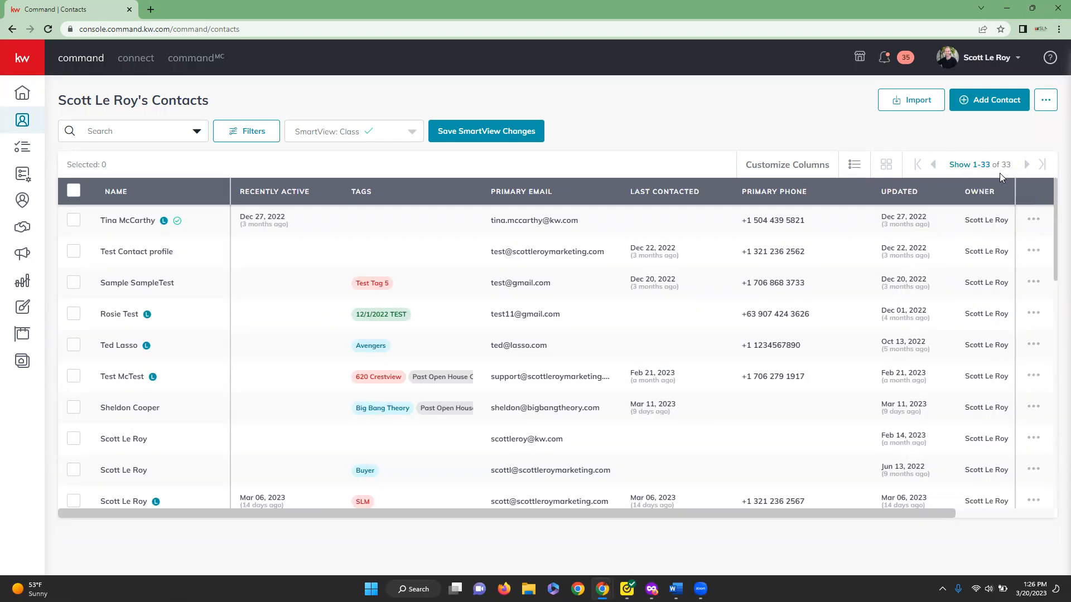
- Review the contact import upload options and rules, and close them without importing a file
click(922, 105)
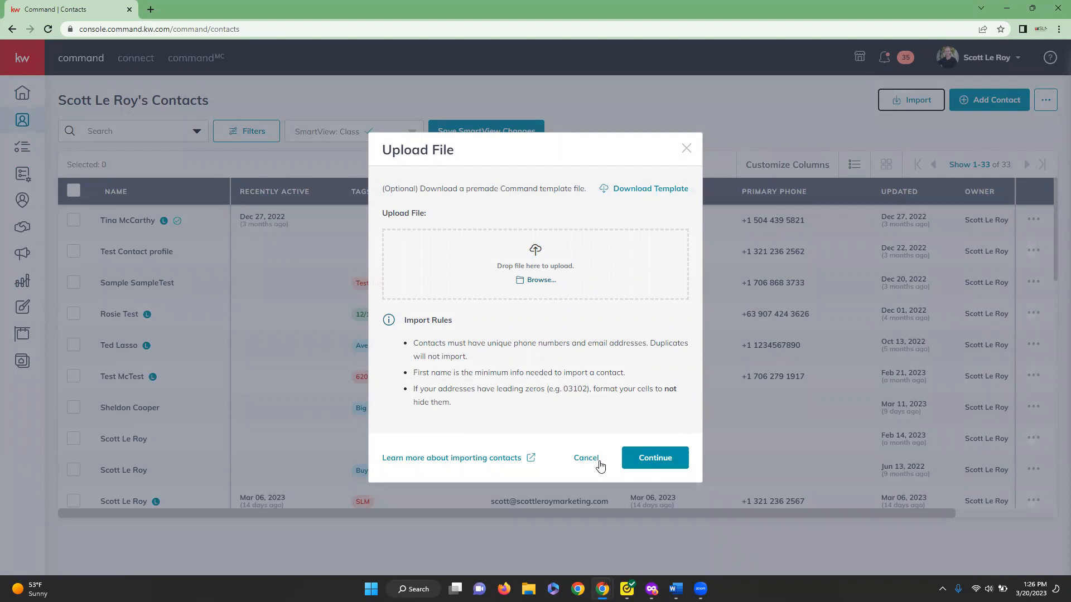
click(687, 149)
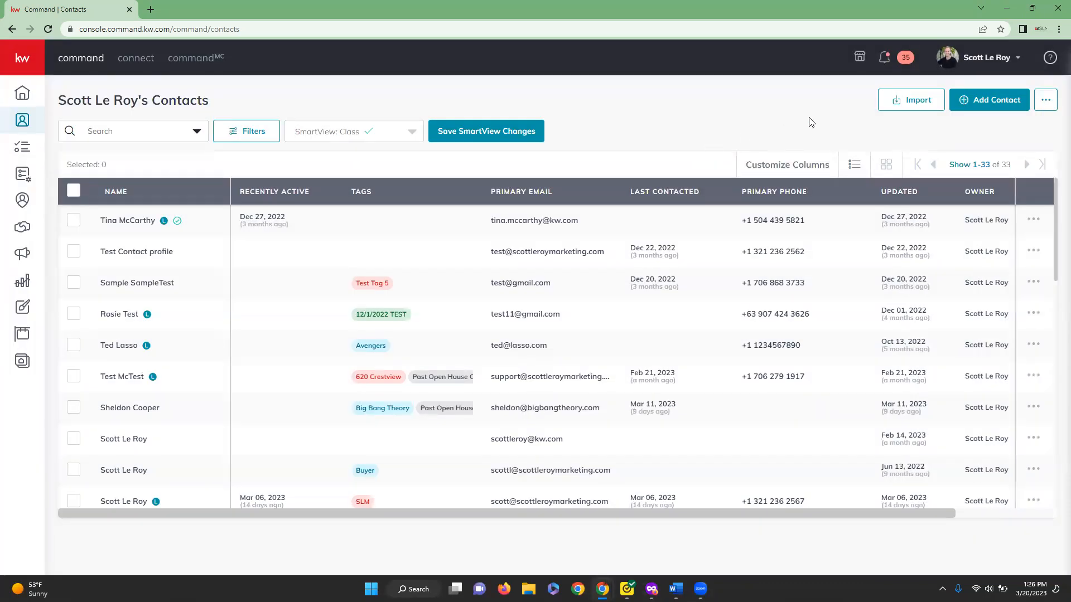
- Start adding a new contact, and view the Lead Source choices without selecting one
click(1008, 104)
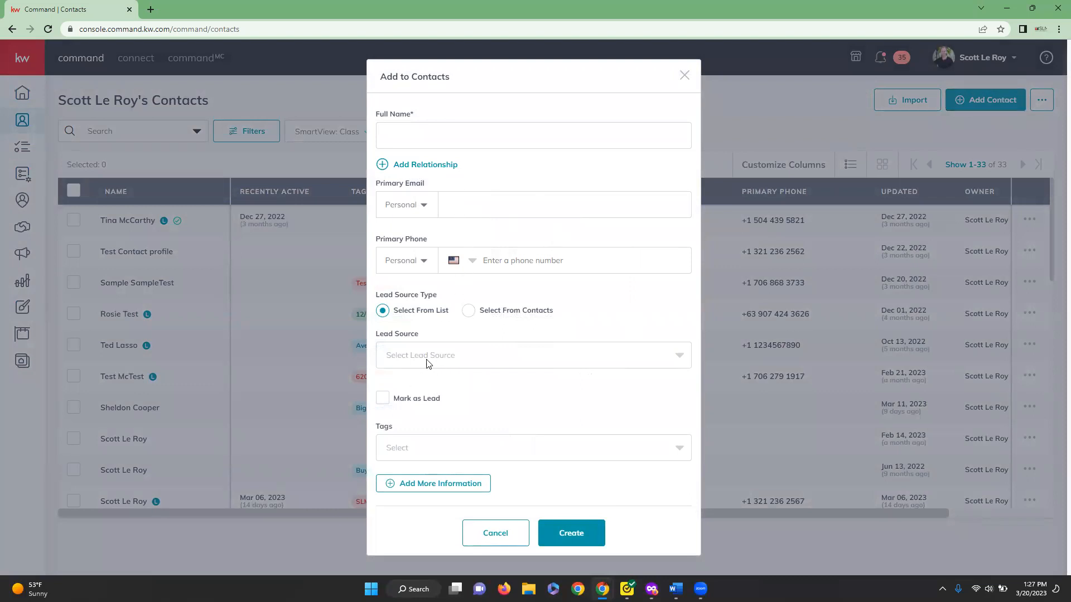
click(676, 360)
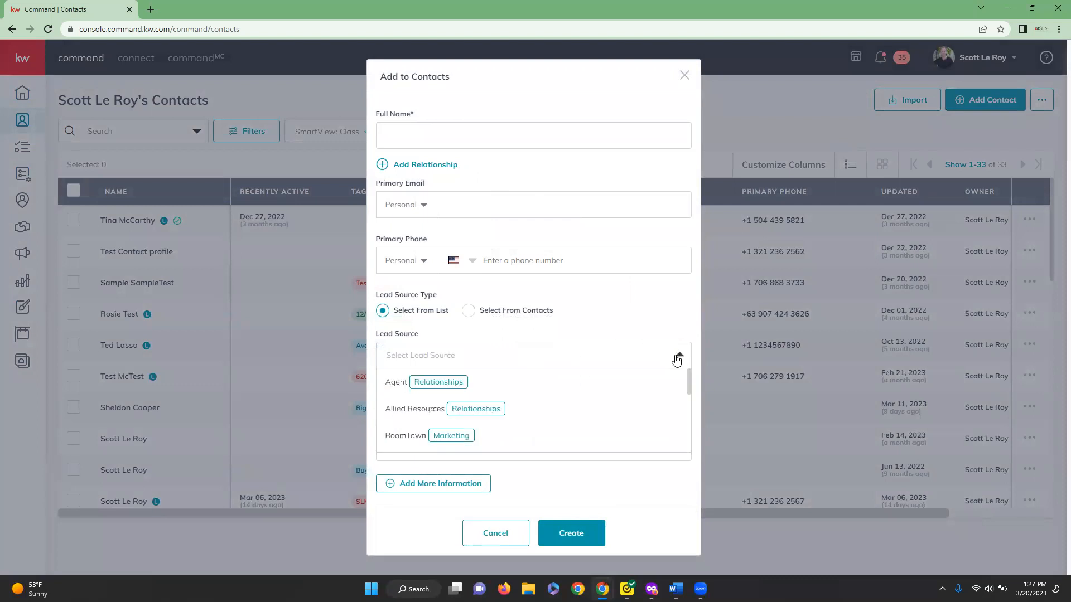
click(676, 360)
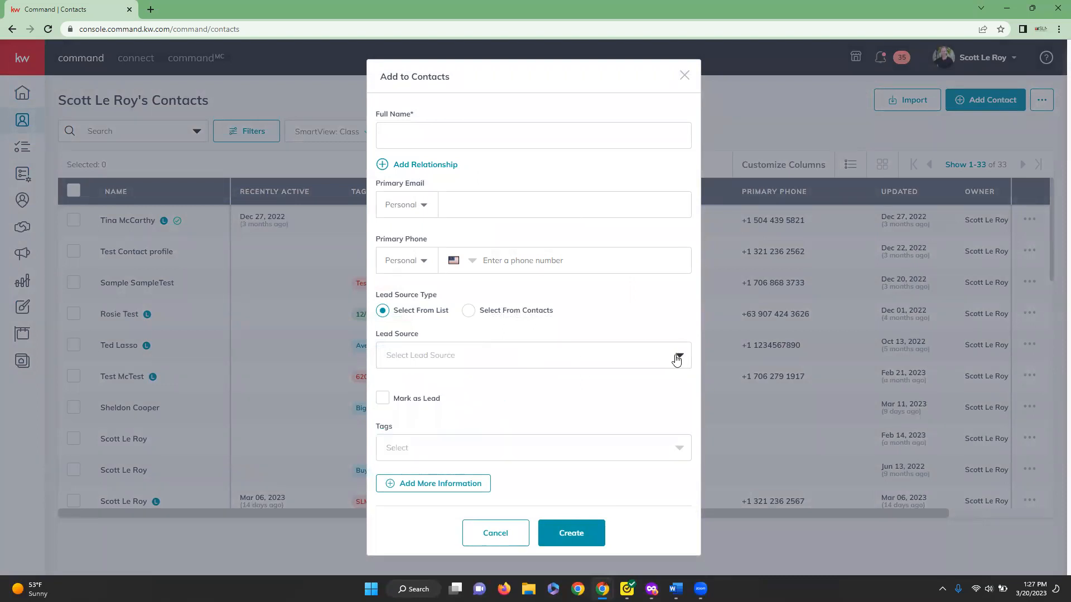
- Browse the new contact's tag choices, look up "March" among the tags, and clear the entry
click(680, 449)
scroll(485, 503, down, 5)
scroll(458, 502, up, 5)
click(435, 454)
text(March)
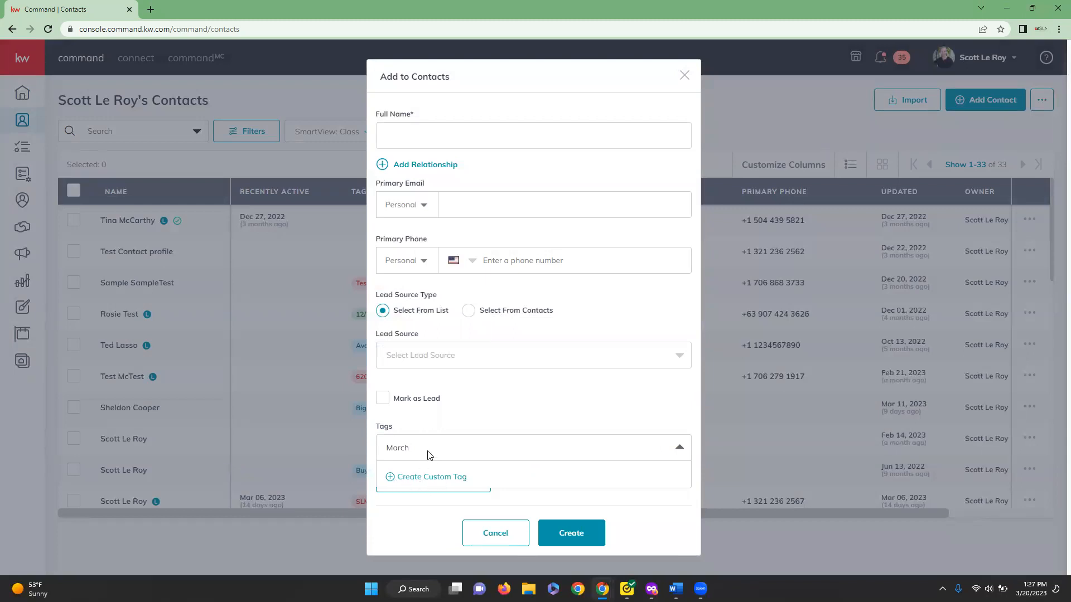
key(BackSpace)
key(BackSpace)
key(BackSpace)
key(BackSpace)
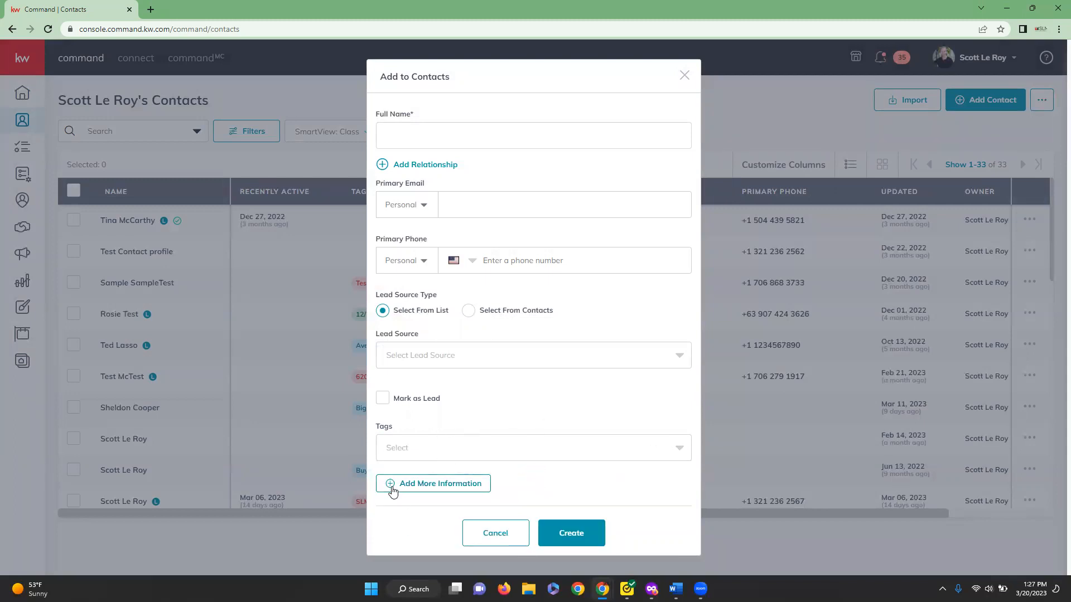
- Expand the new contact form with more information and review the Additional Contact Information fields
click(393, 491)
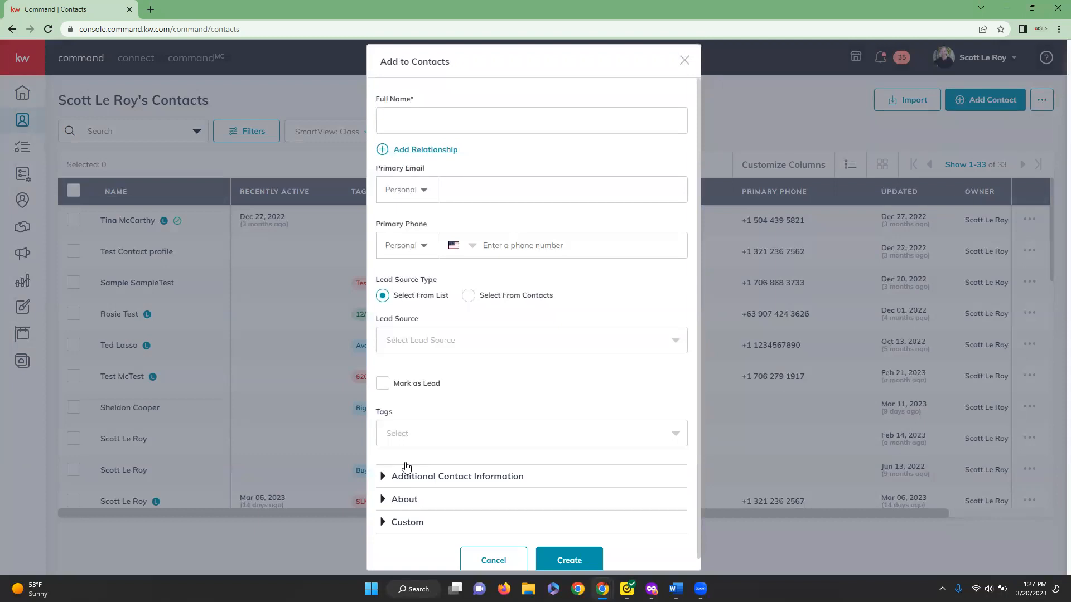
scroll(432, 479, down, 1)
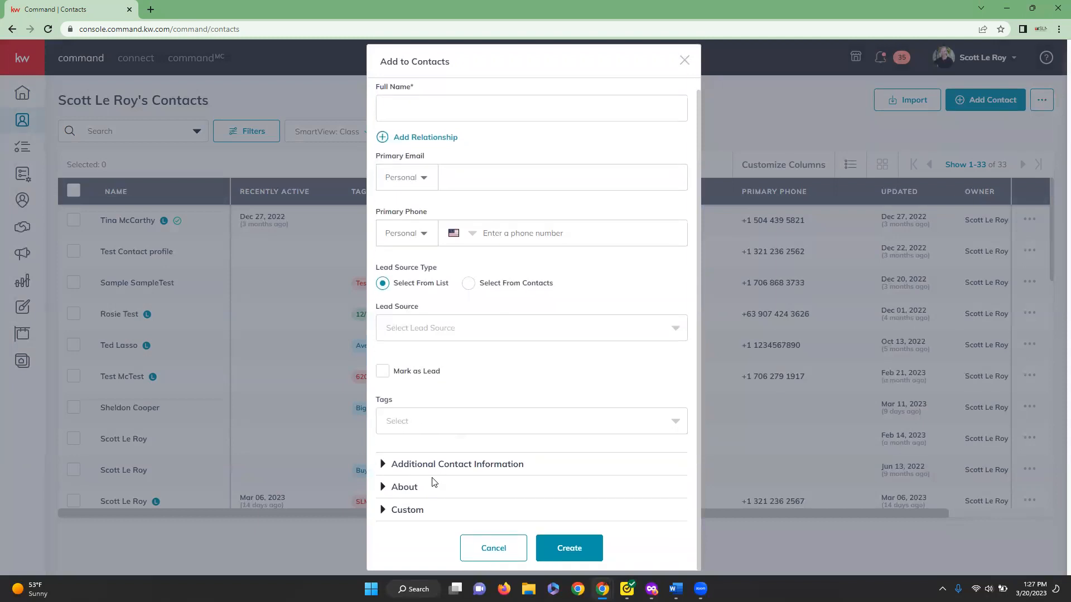
click(386, 468)
scroll(427, 446, down, 4)
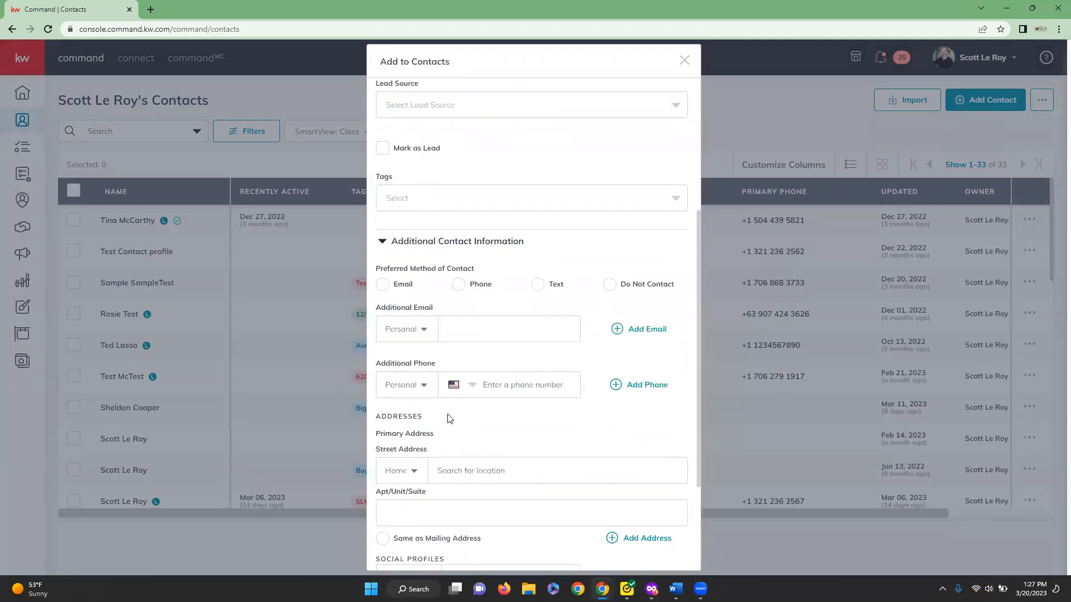
scroll(521, 427, down, 2)
scroll(520, 427, down, 1)
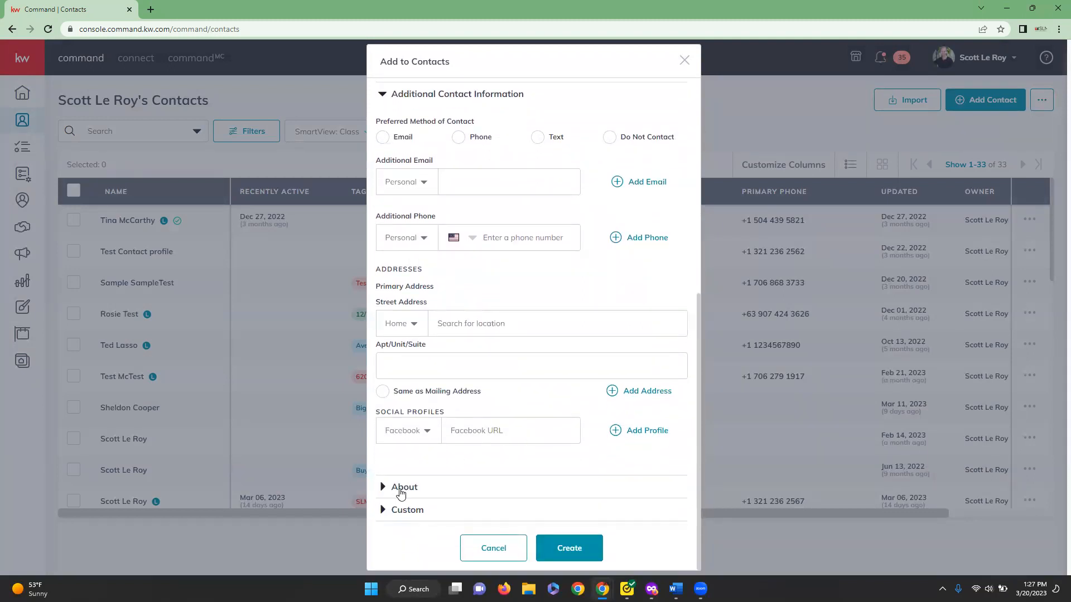
- Review the About and Custom fields of the new contact, and cancel the contact without creating it
click(404, 487)
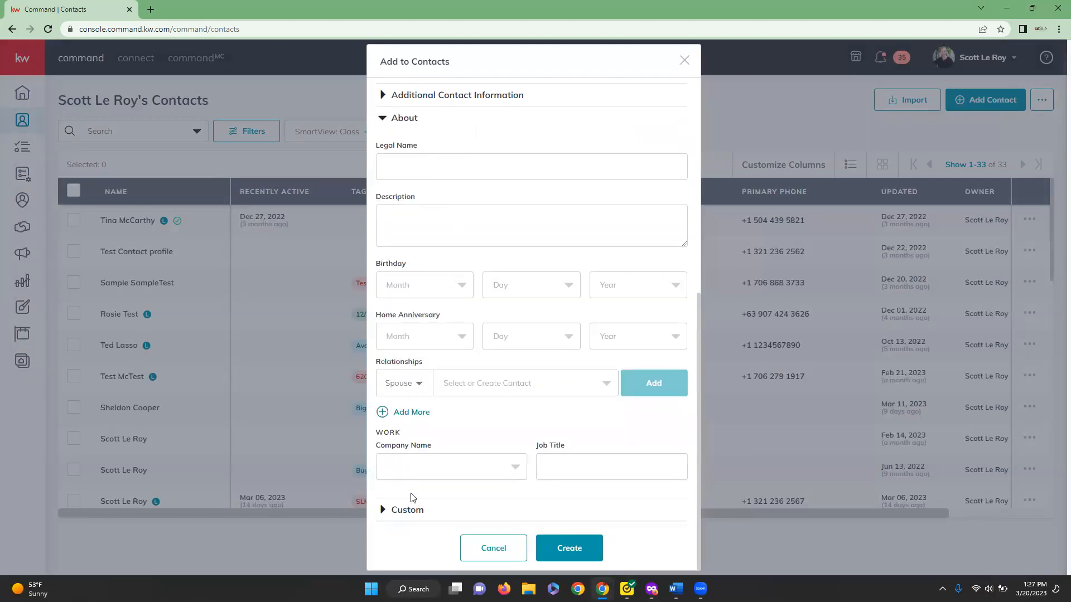
click(395, 511)
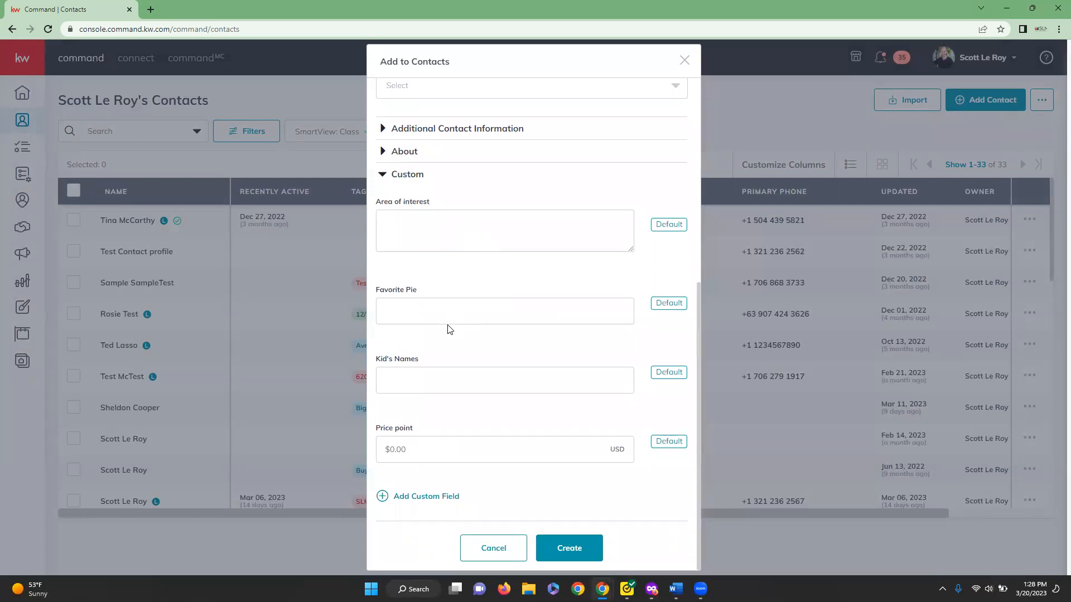
click(491, 178)
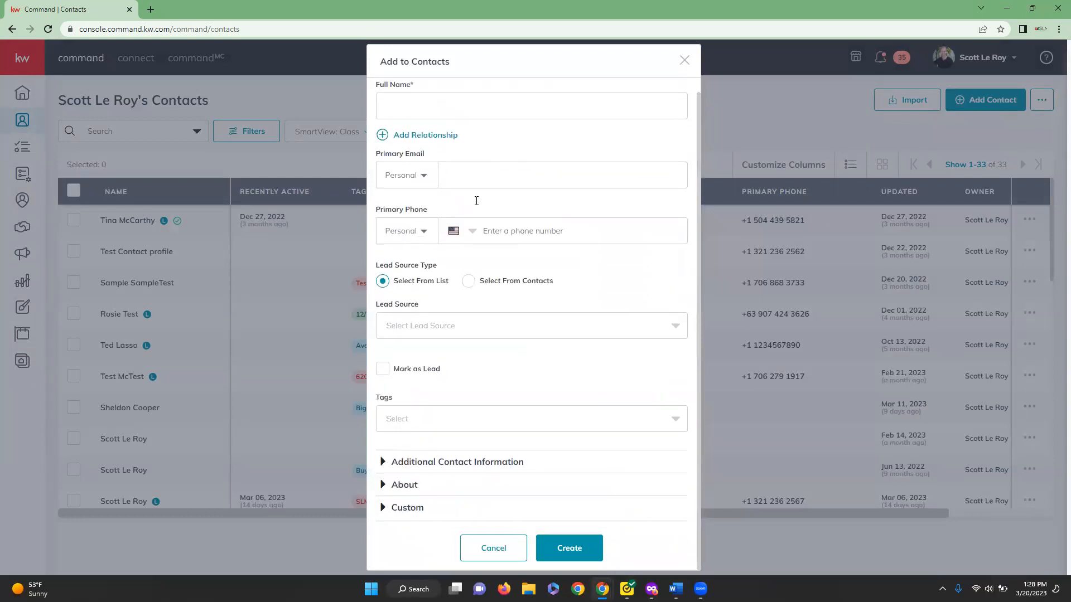
click(419, 513)
scroll(477, 304, down, 5)
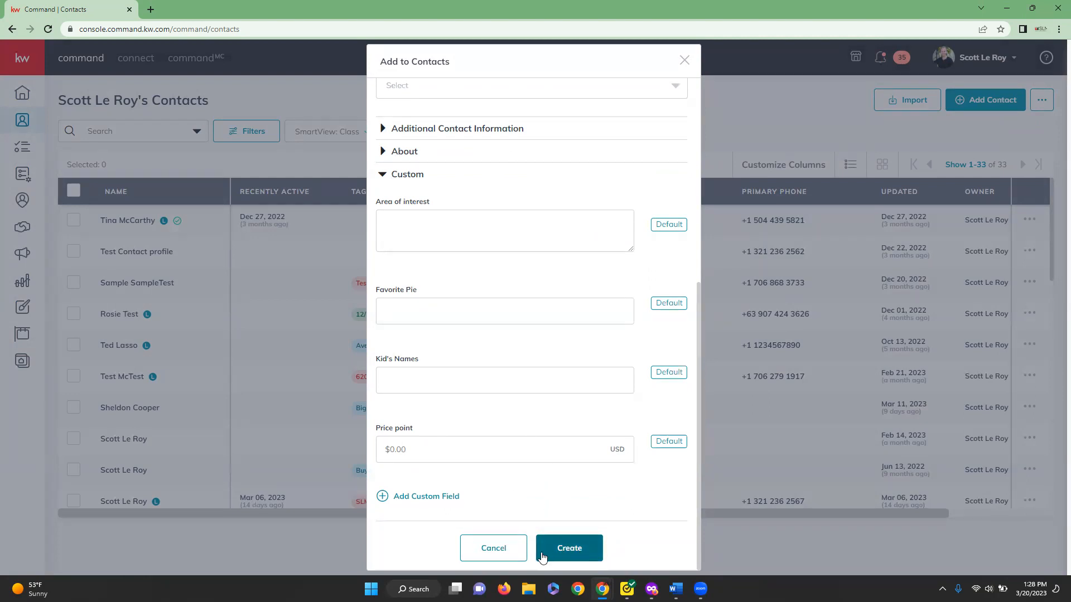
click(494, 552)
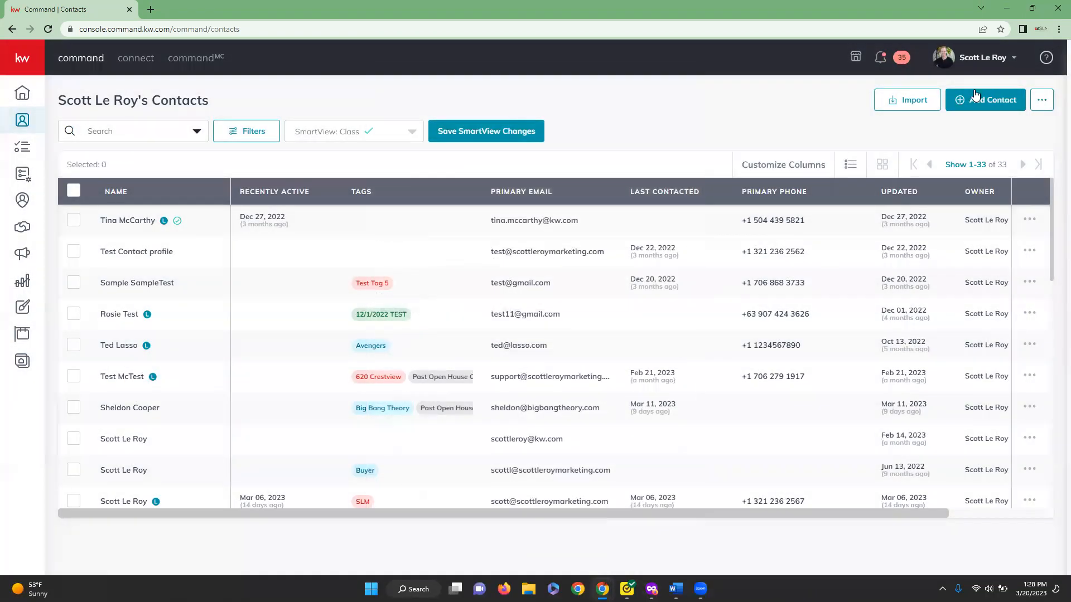
- View the export options for all owned contacts without exporting anything
click(1046, 106)
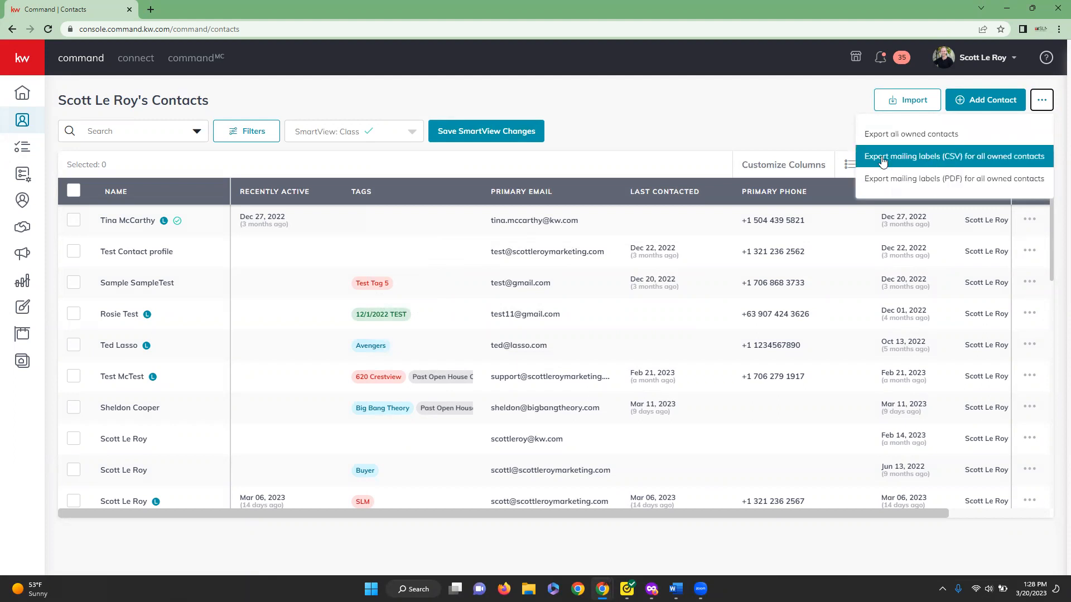
click(769, 117)
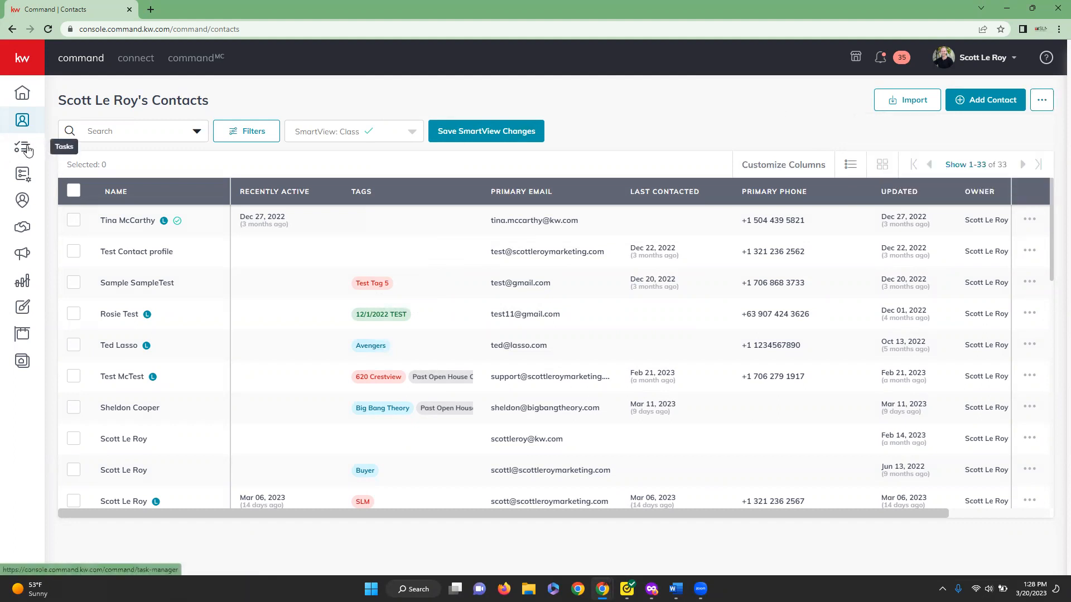
- Filter the contacts list by the Agent tag
click(249, 139)
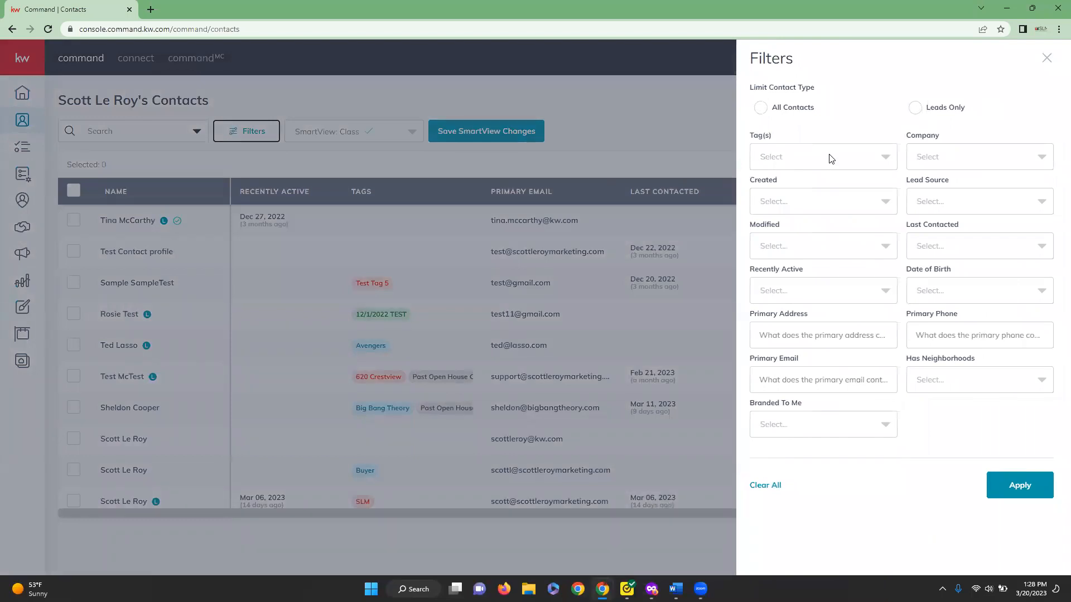
click(881, 158)
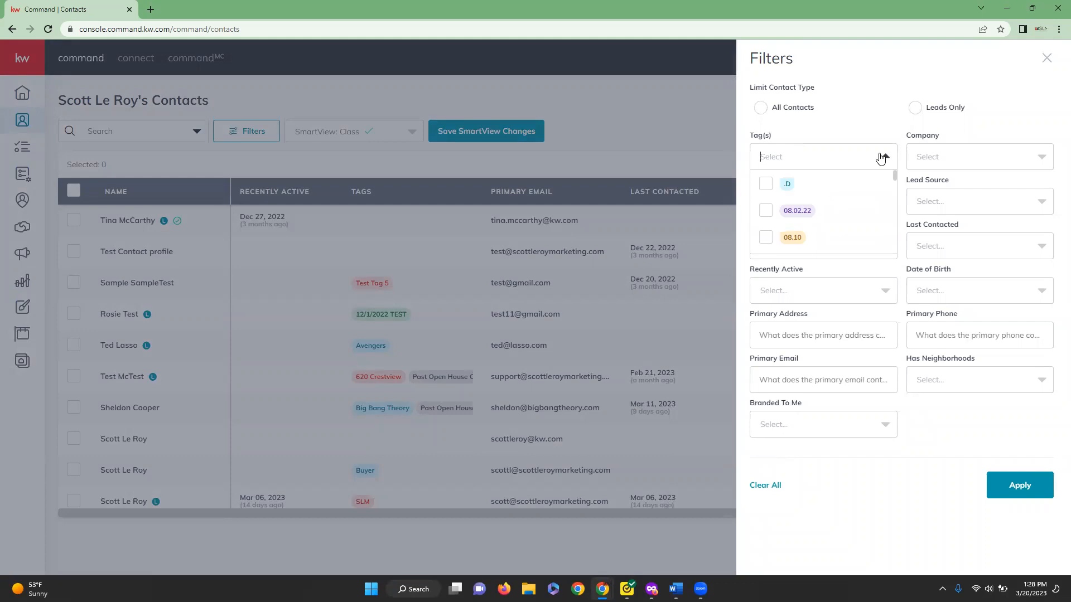
text(agent)
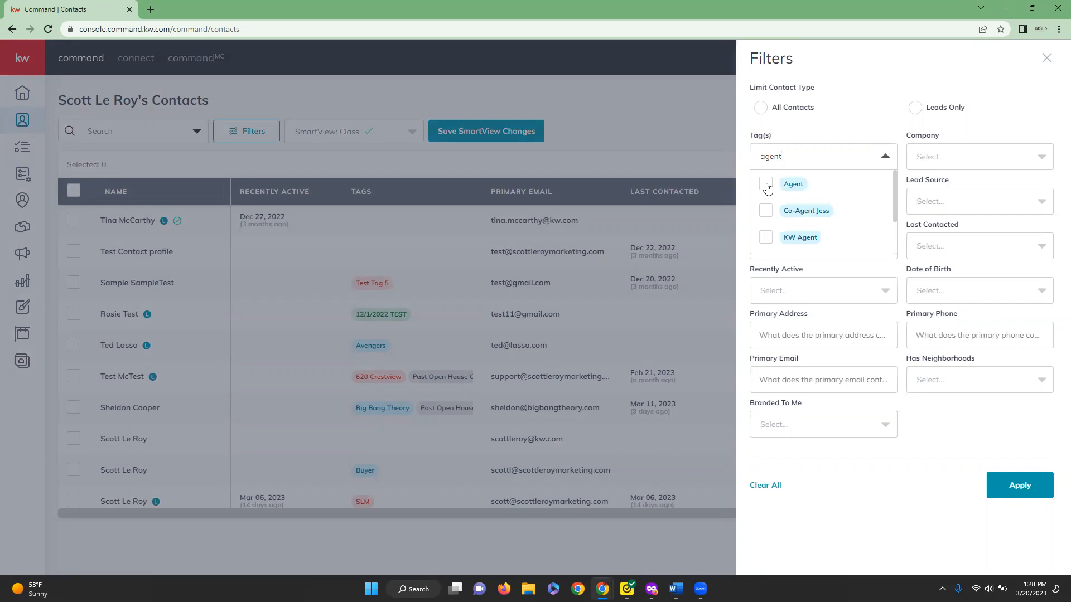
click(766, 185)
click(868, 99)
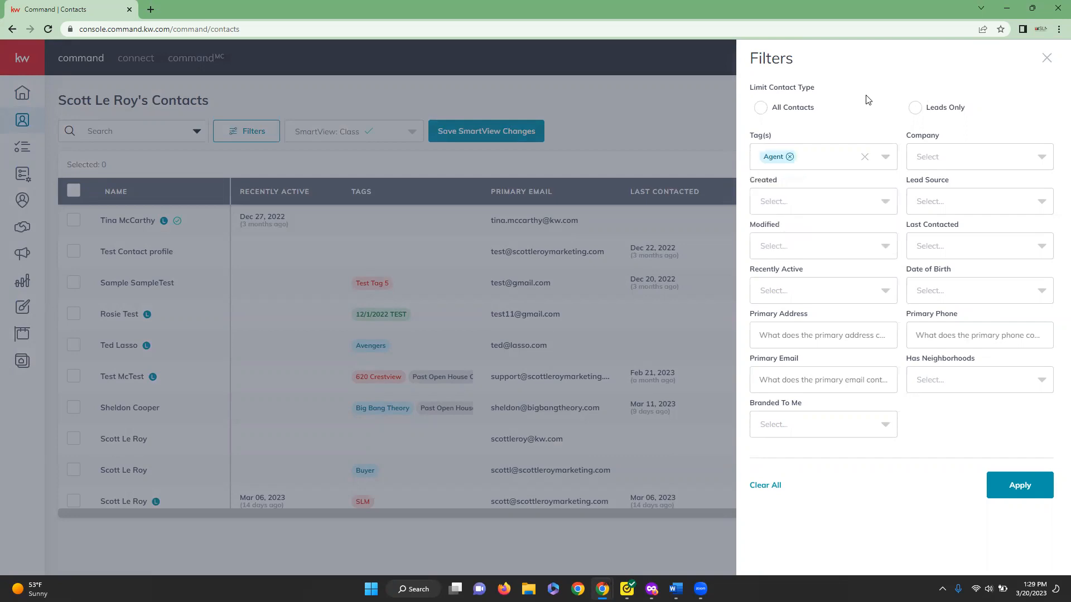
click(1012, 486)
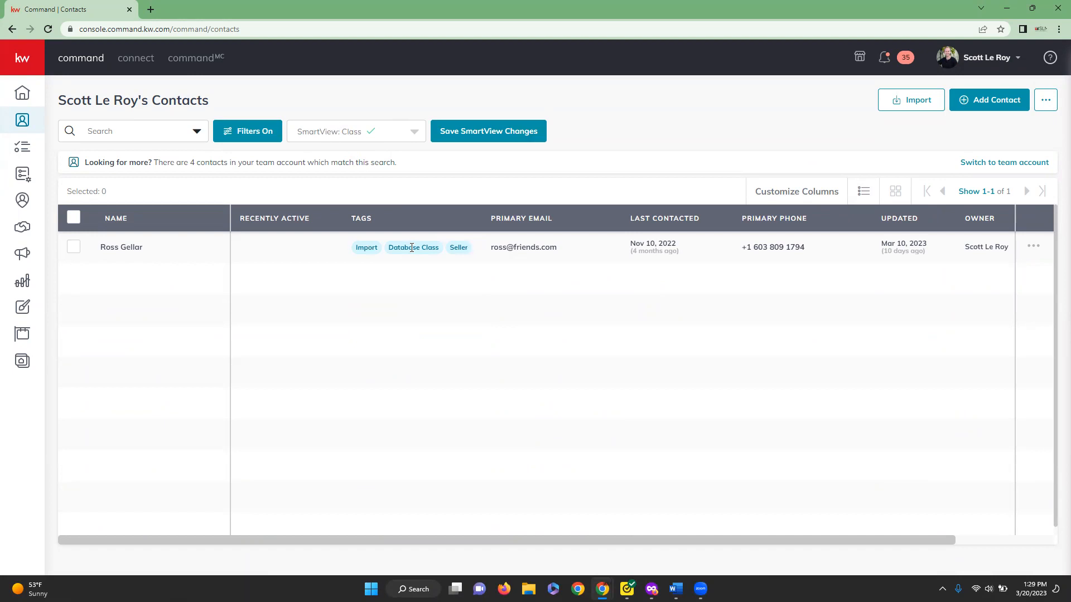
- Start creating a SmartView named "Agent" from the filtered contacts, and close it without saving
click(415, 133)
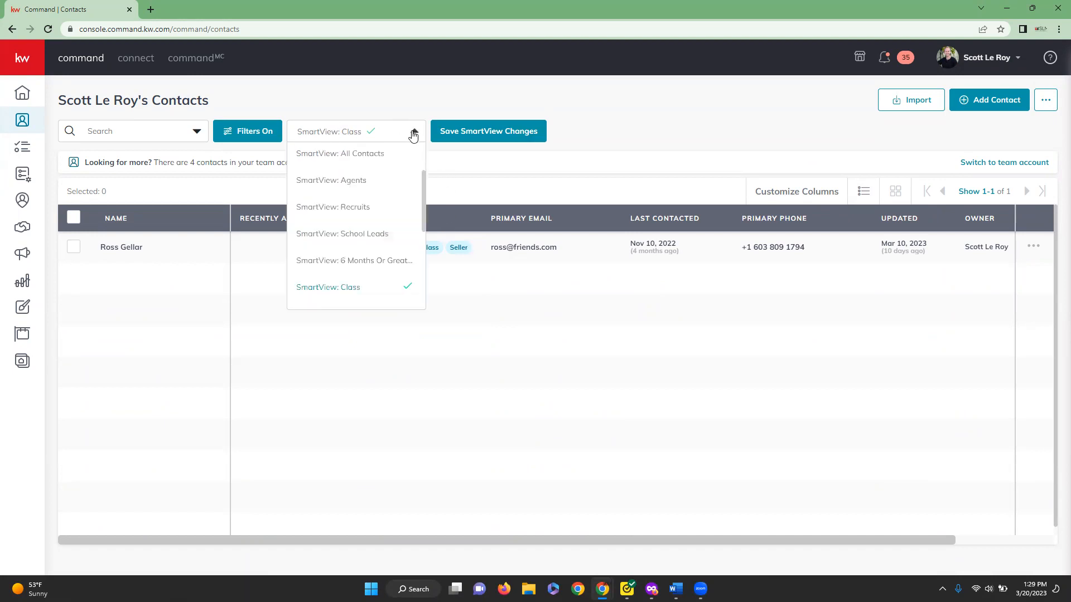
scroll(390, 167, up, 2)
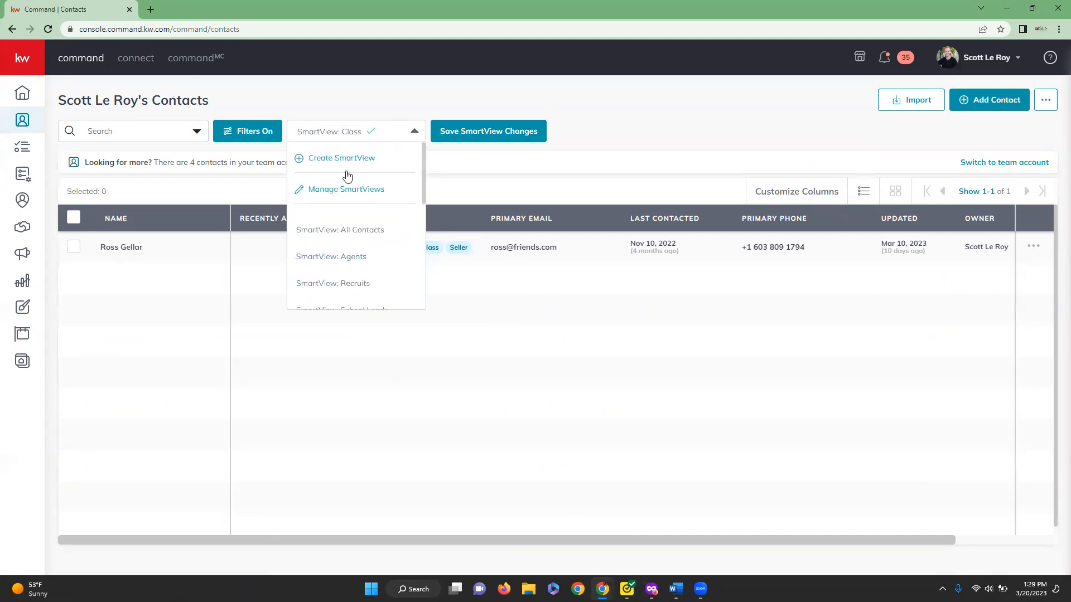
click(321, 162)
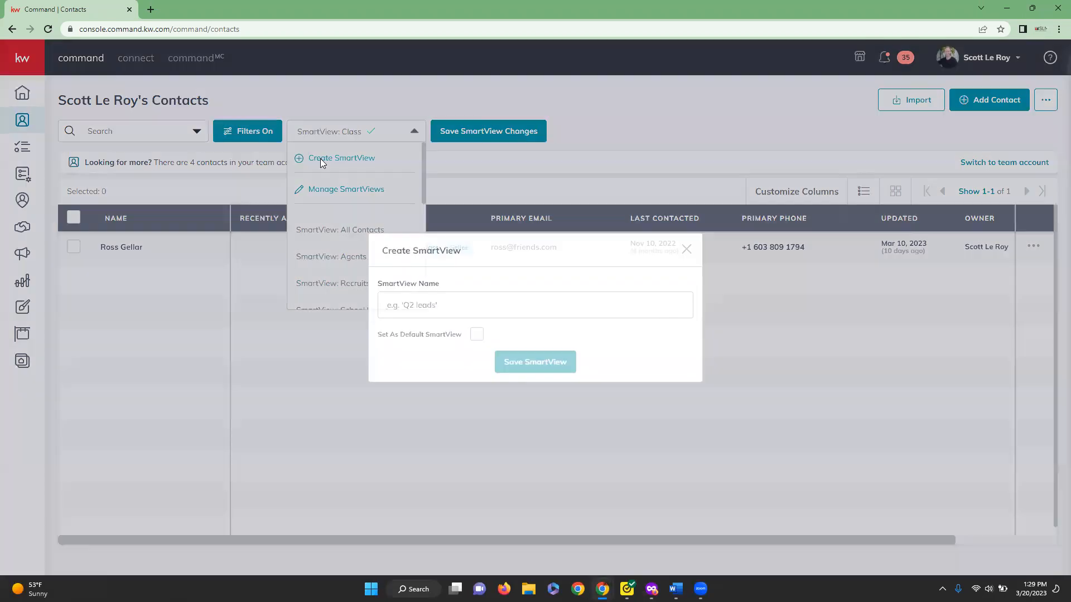
text(Agent)
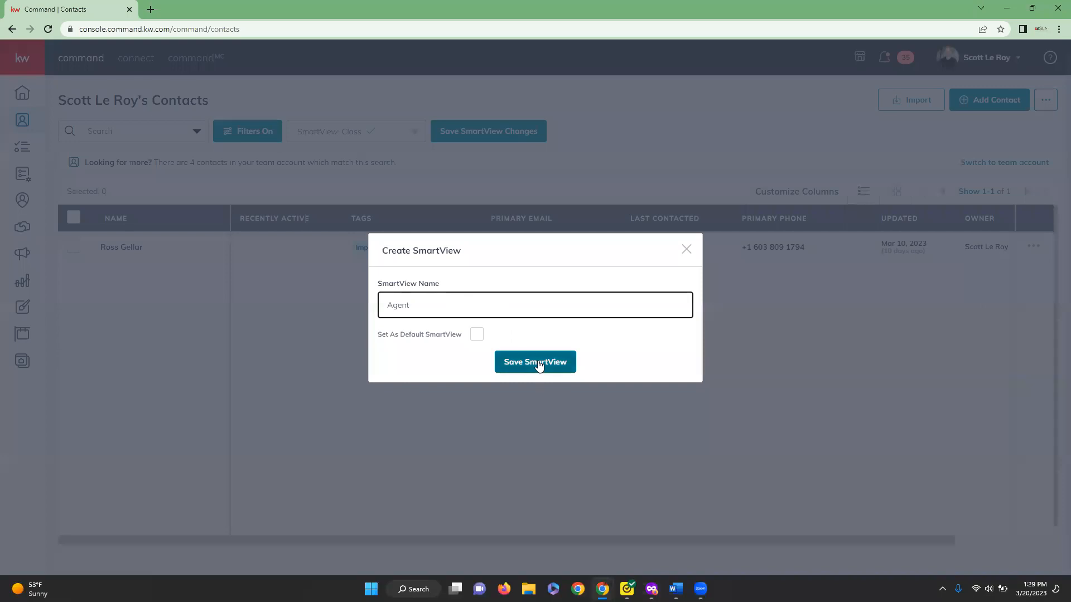
click(686, 250)
click(687, 251)
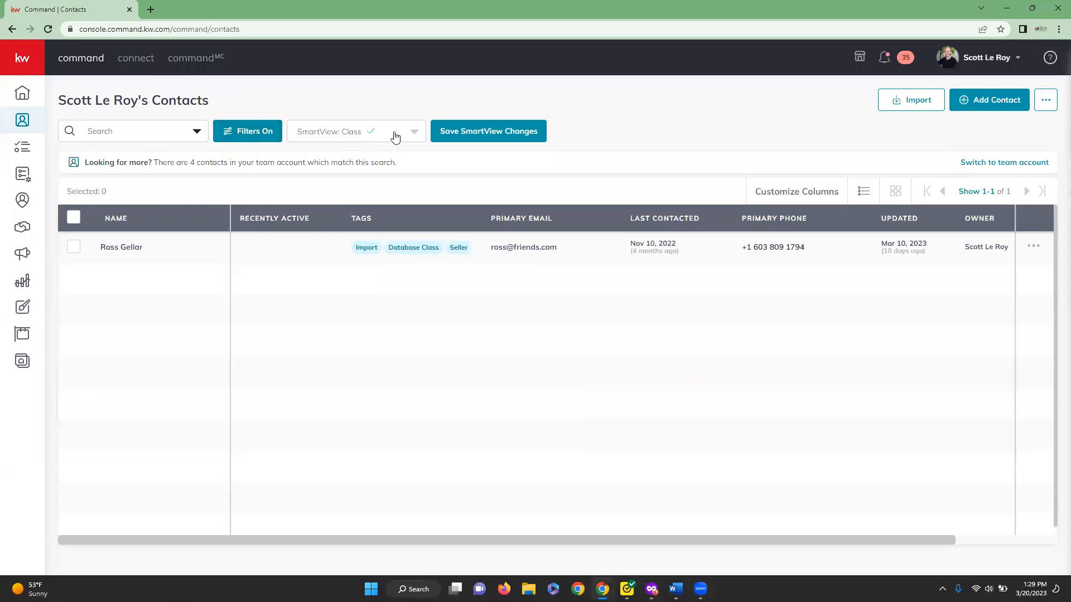
- Browse the saved SmartViews and apply the School Leads one to the contacts list
click(414, 135)
scroll(390, 174, up, 2)
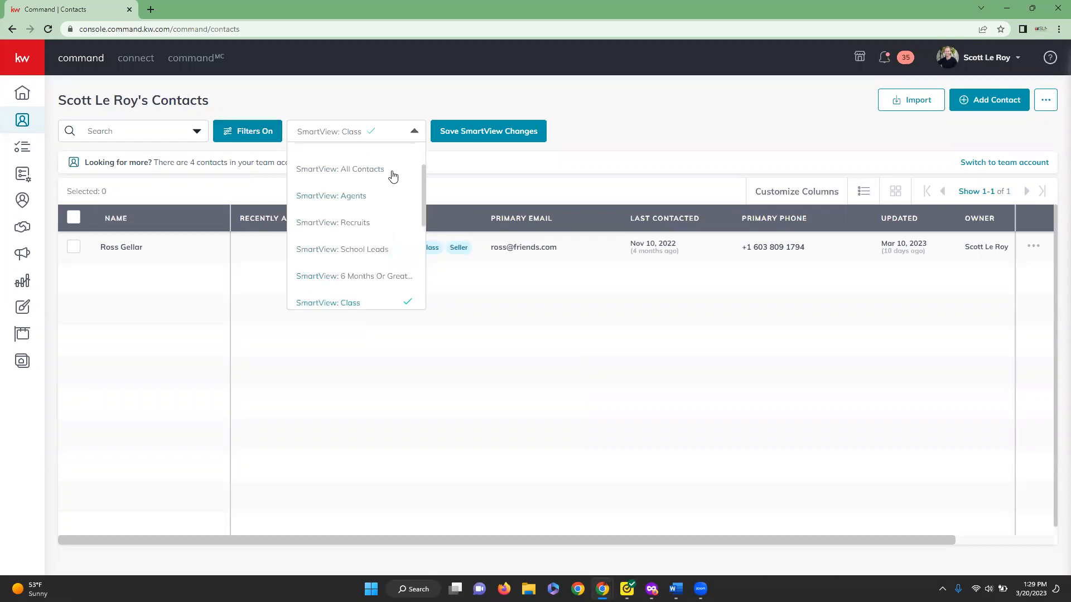
scroll(389, 184, down, 3)
scroll(387, 196, down, 2)
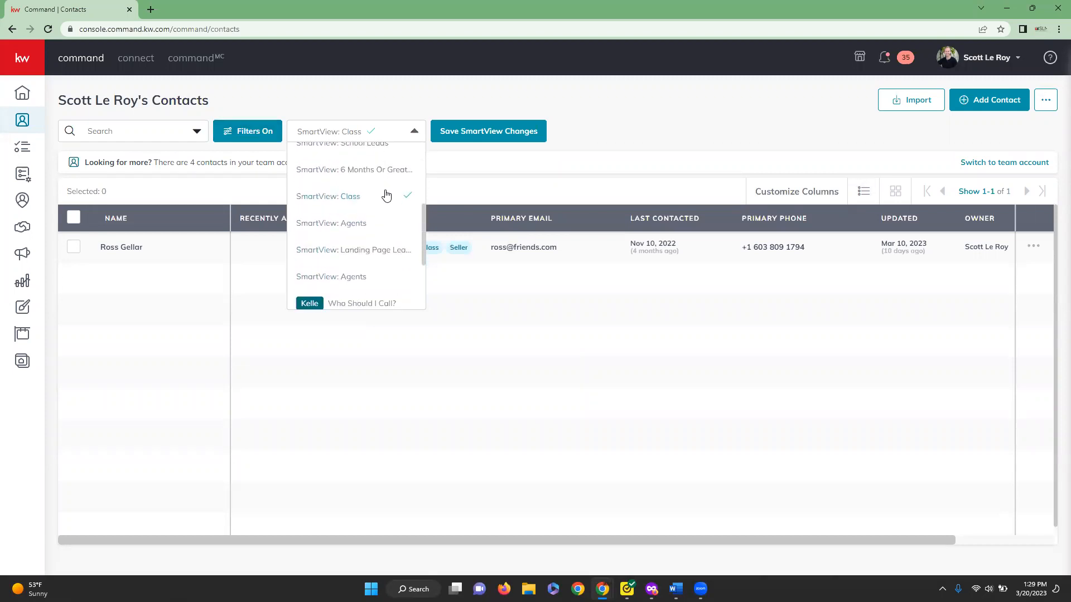
scroll(366, 243, up, 2)
scroll(366, 244, up, 1)
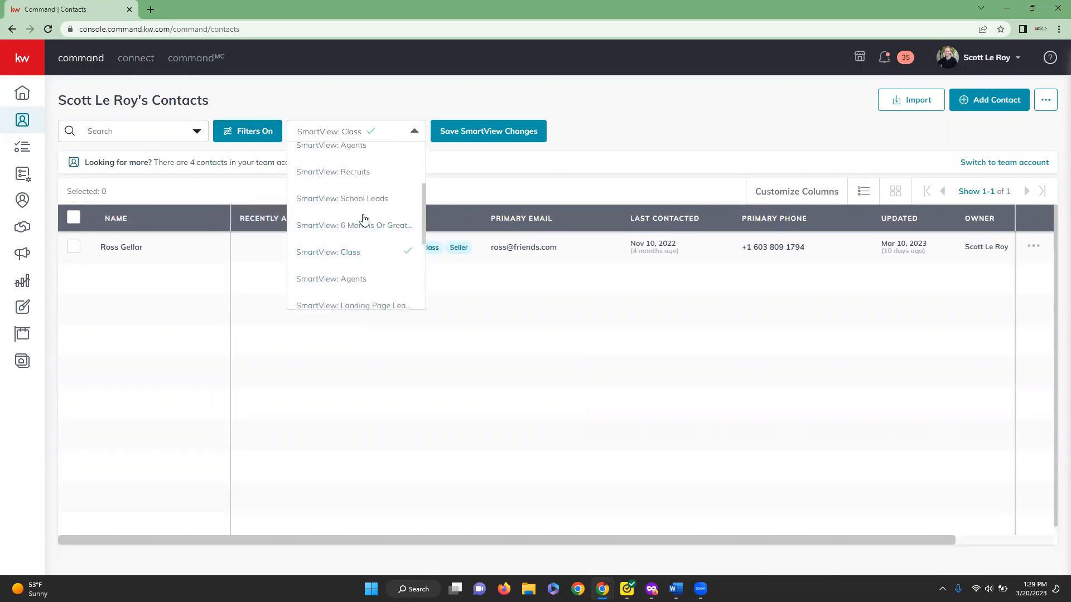
click(350, 204)
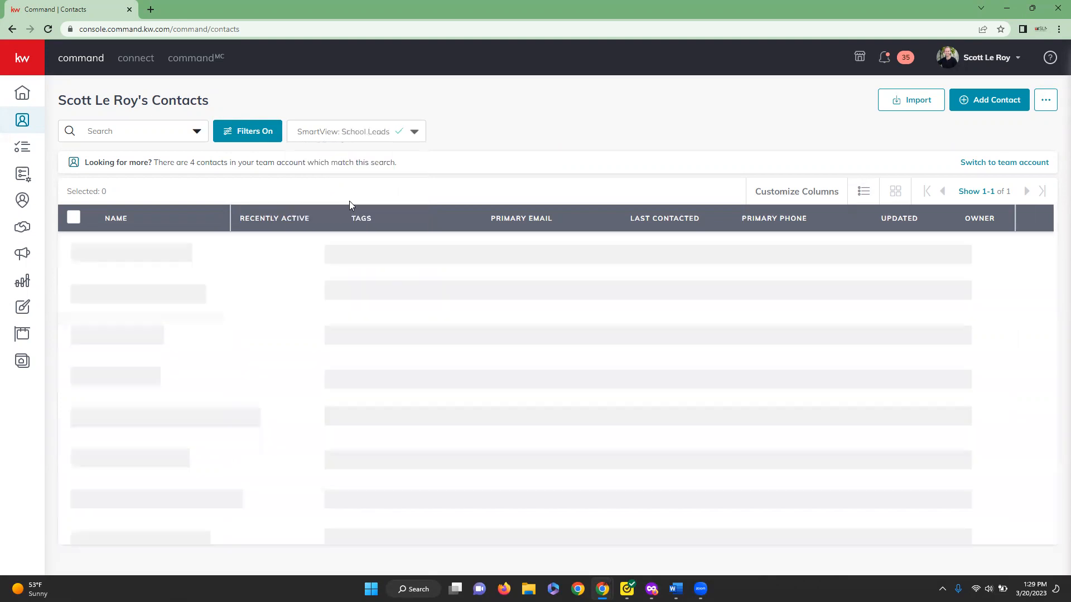
- Preview the Recruits SmartView, and switch the contacts list to the Agents SmartView listed just after All Contacts
click(413, 132)
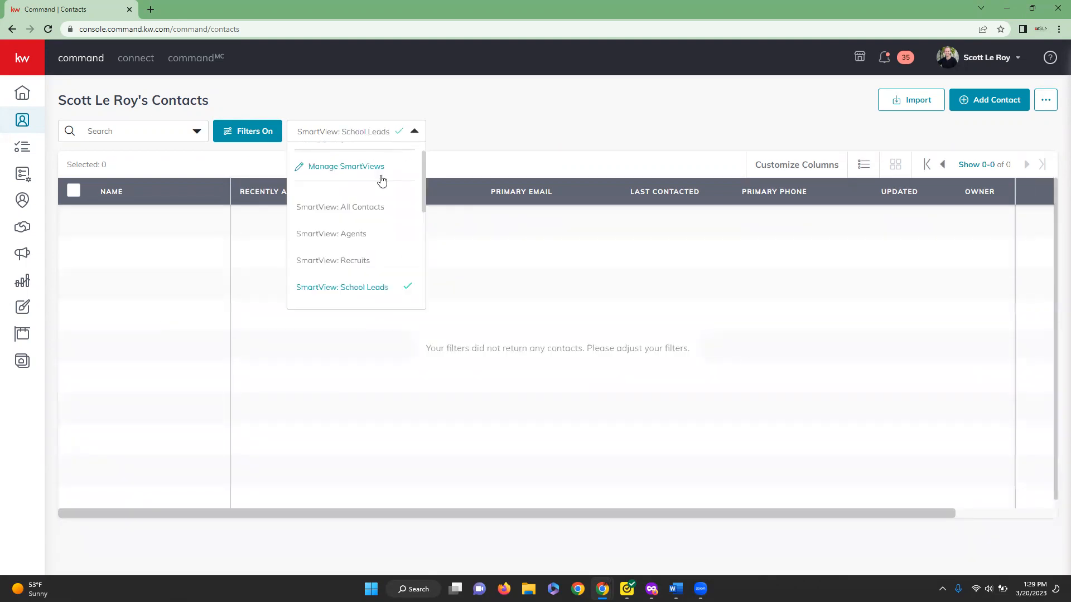
click(354, 268)
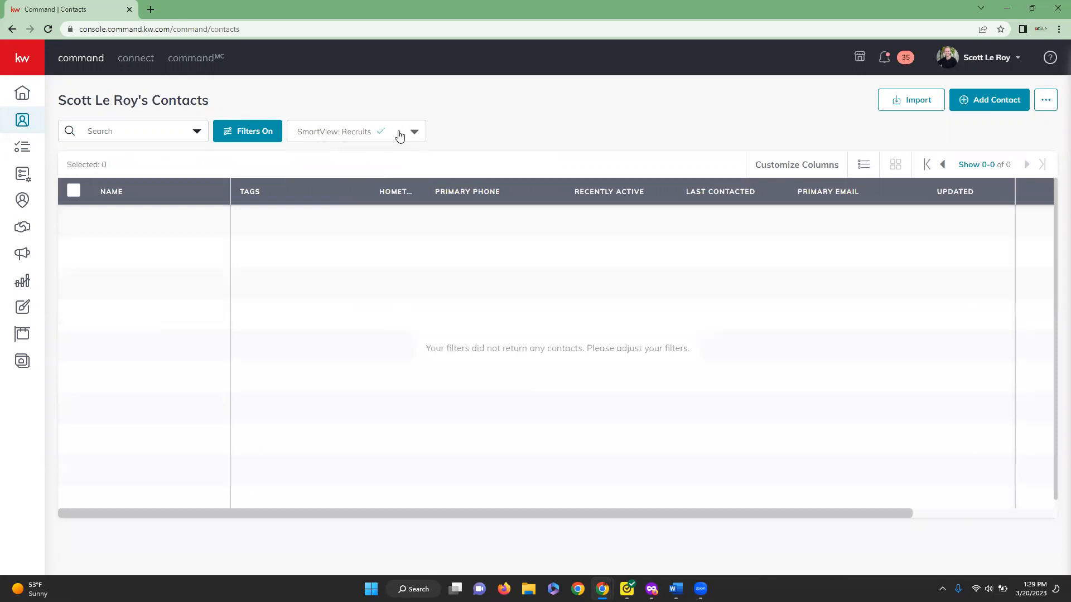
click(413, 131)
click(346, 257)
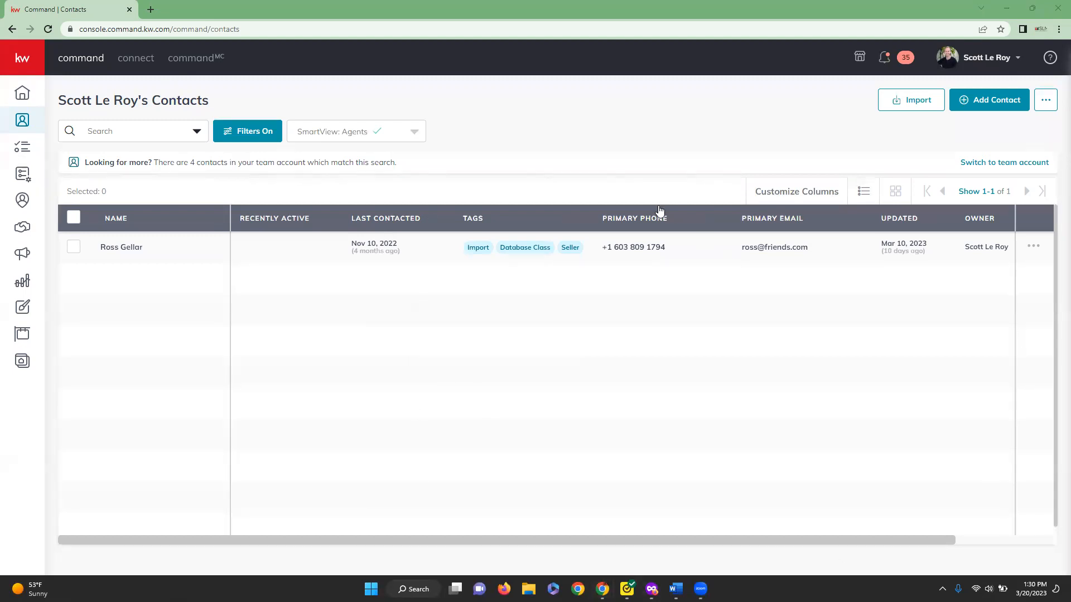
- Go to the Tasks page and show its task name search without entering a query
click(24, 154)
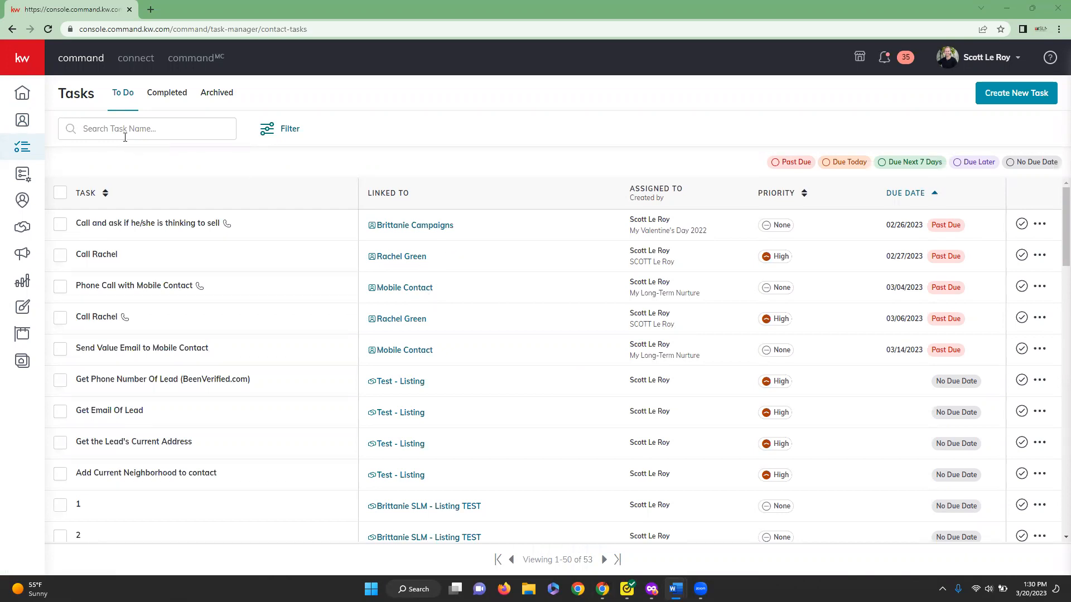
click(107, 129)
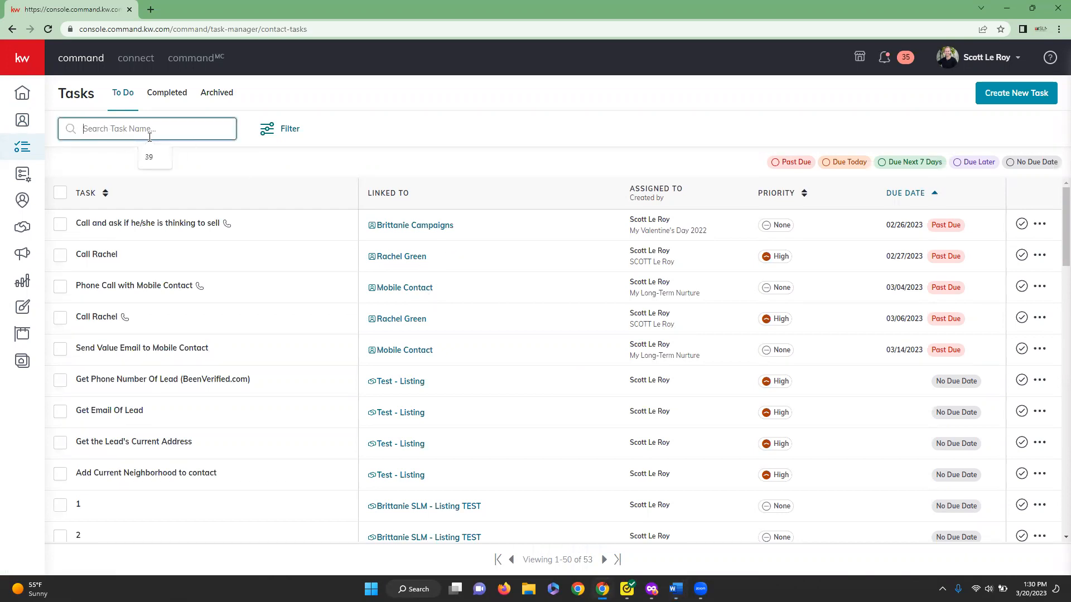
click(438, 117)
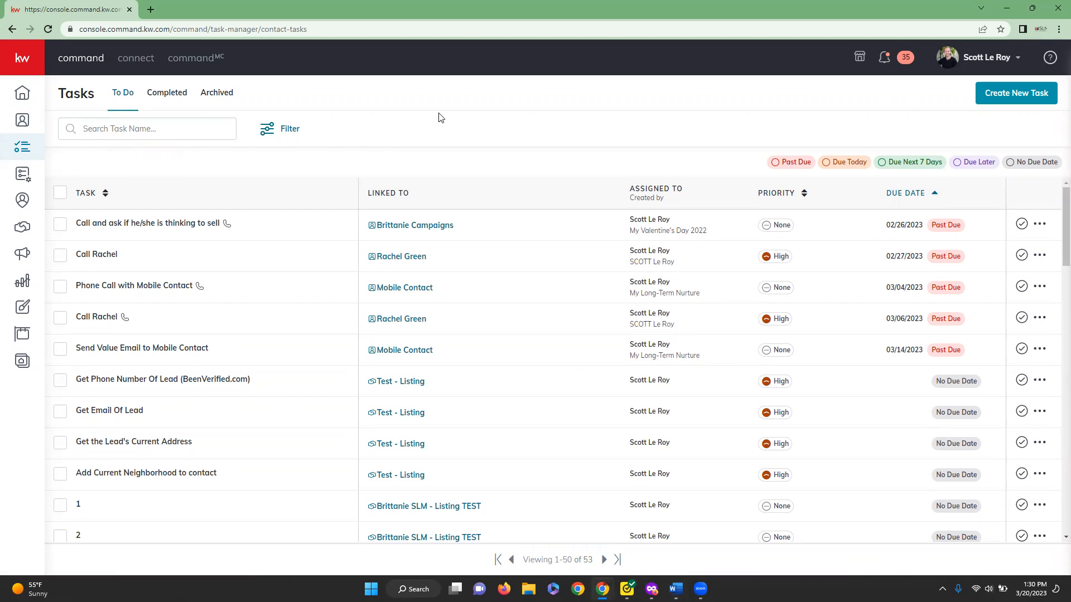
- Review the available task filters and limit the to-do tasks to High priority
click(278, 132)
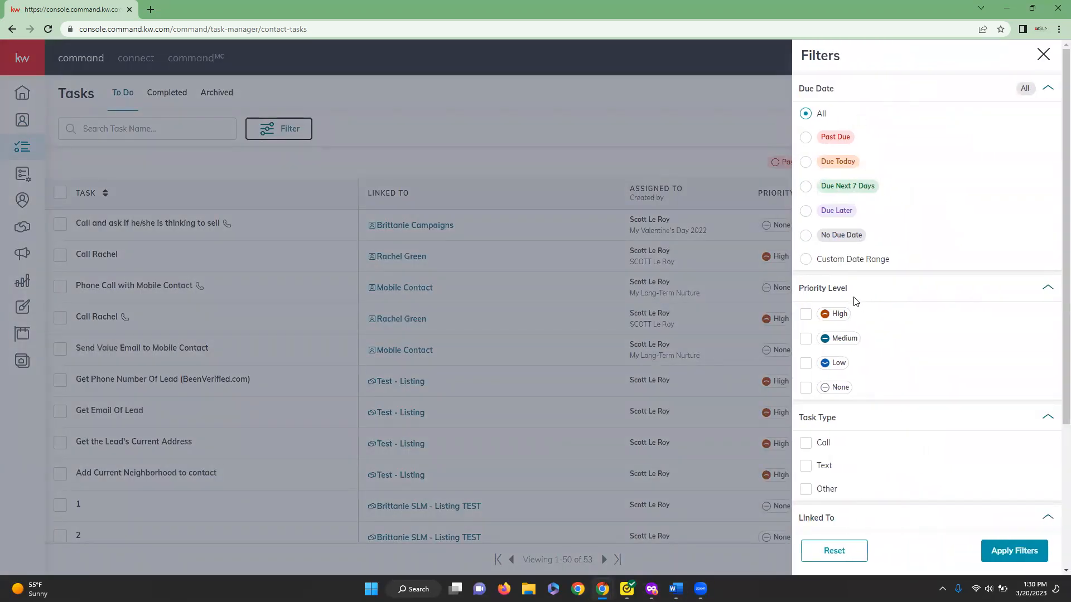
scroll(865, 408, down, 2)
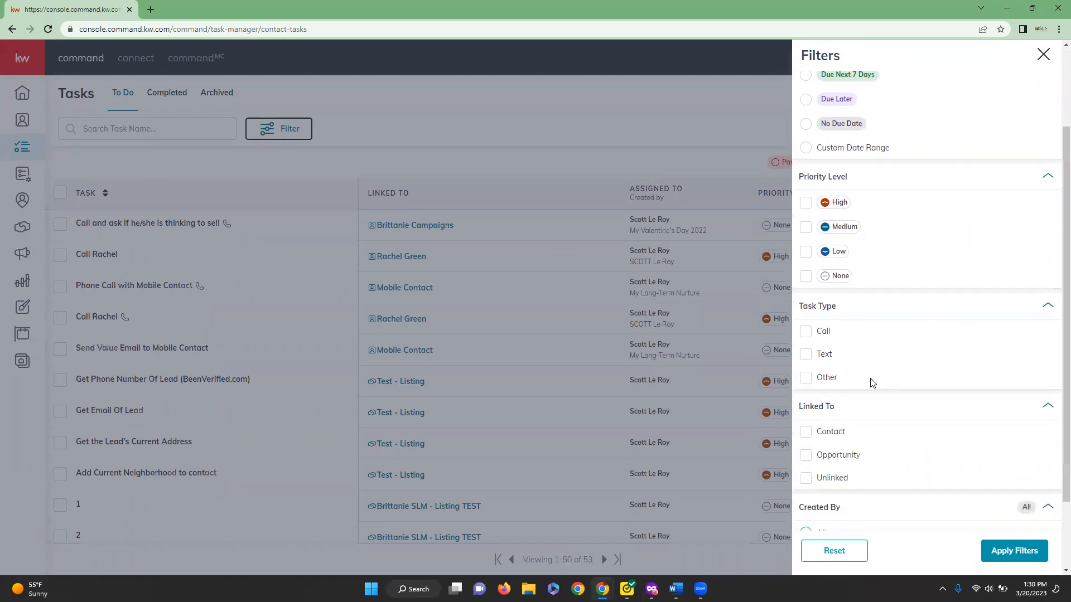
scroll(873, 385, down, 2)
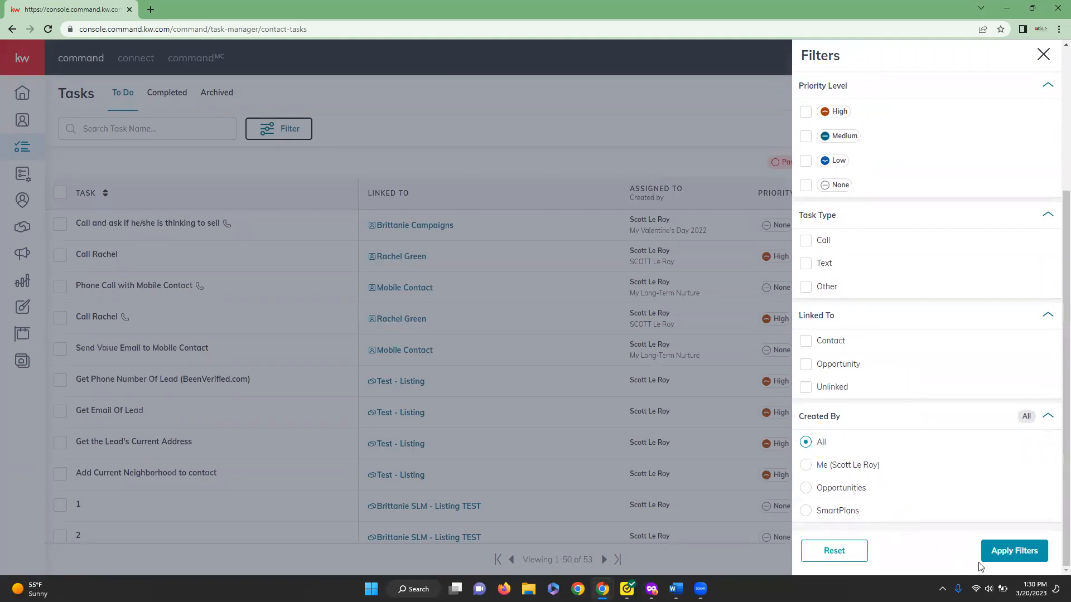
click(803, 114)
click(1013, 555)
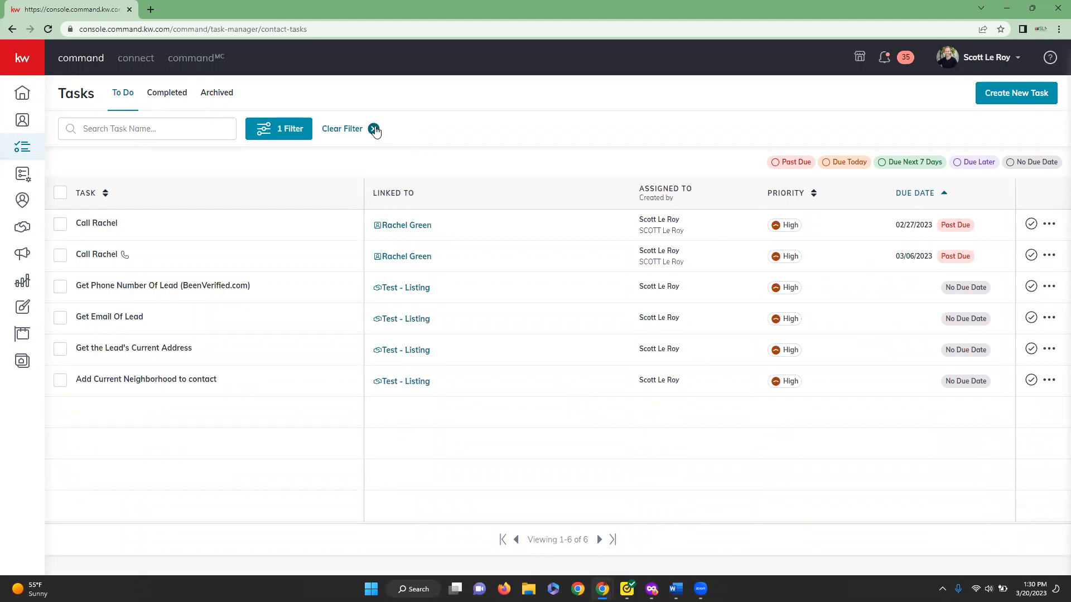
- Clear the task filter, and inspect the first call task's completion form and its outcome field without completing the task
click(374, 129)
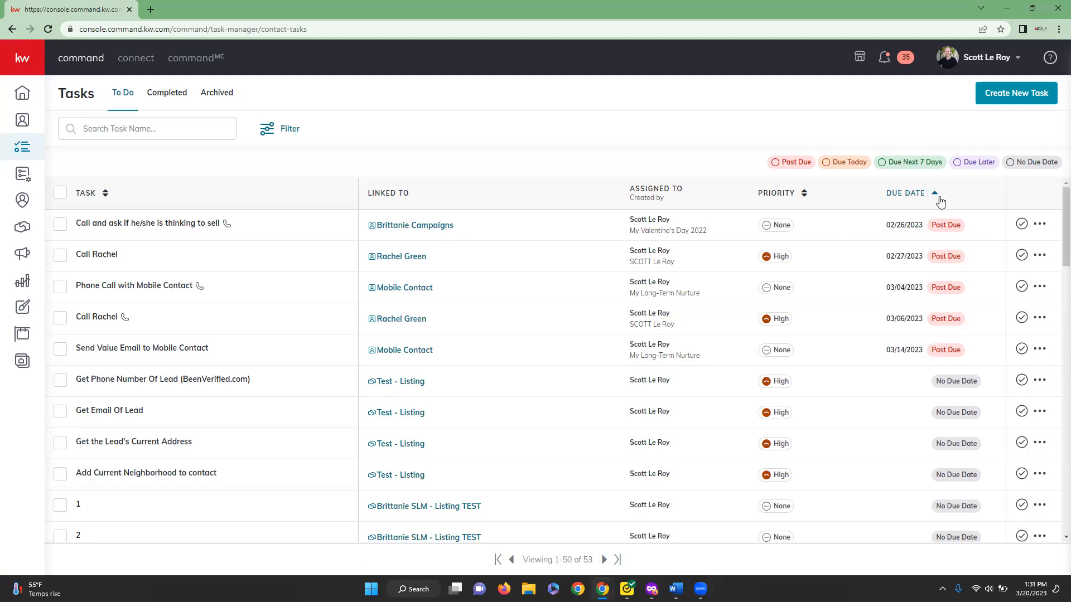
click(1022, 225)
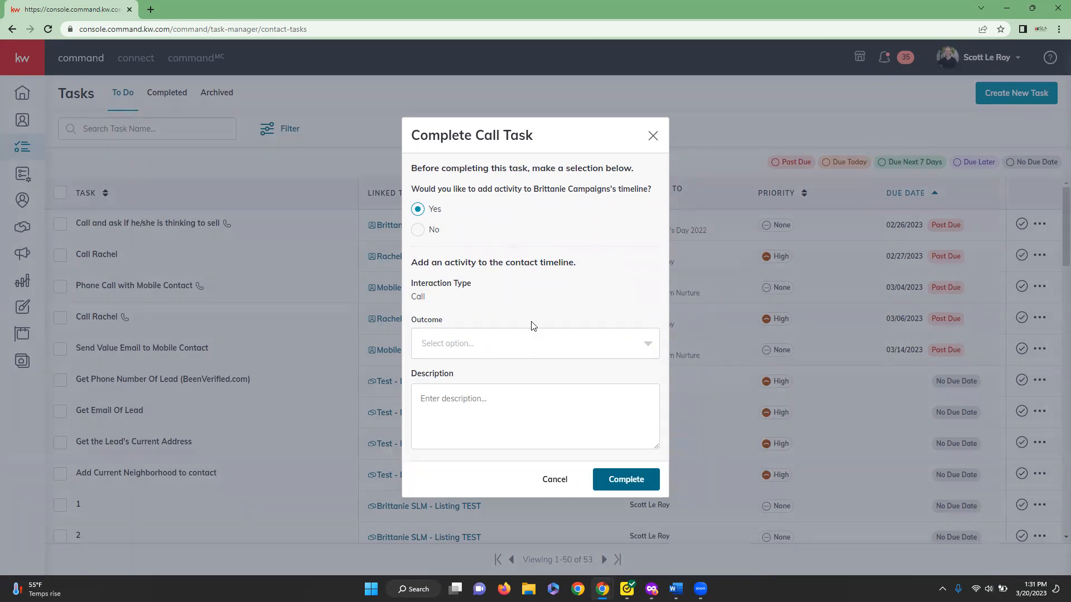
click(647, 348)
click(646, 346)
click(653, 137)
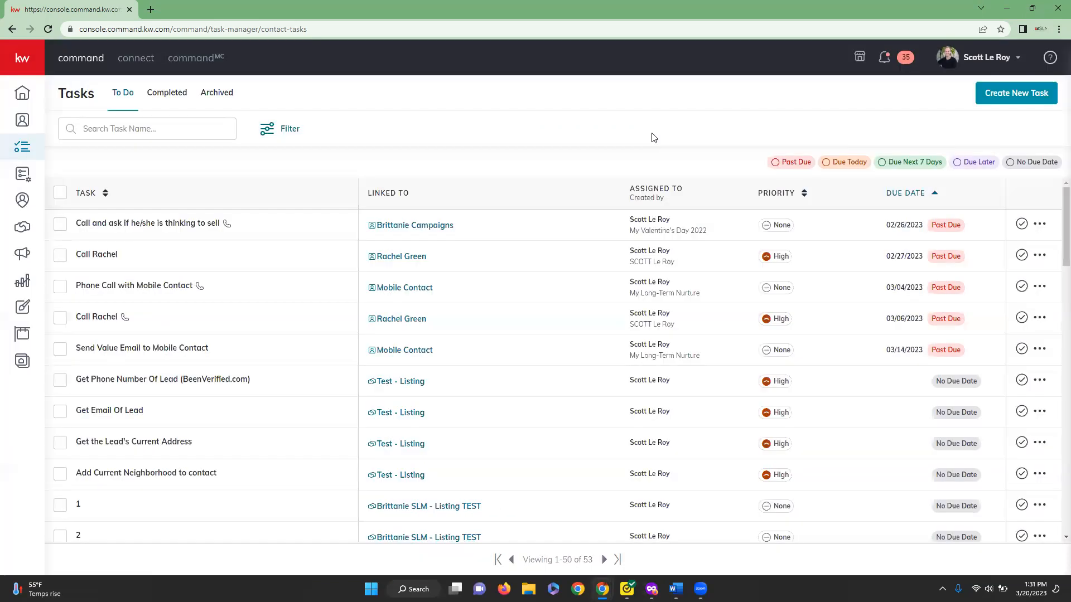
- Review the extra actions for the first task and the blank form for a new task, without creating one
click(1039, 226)
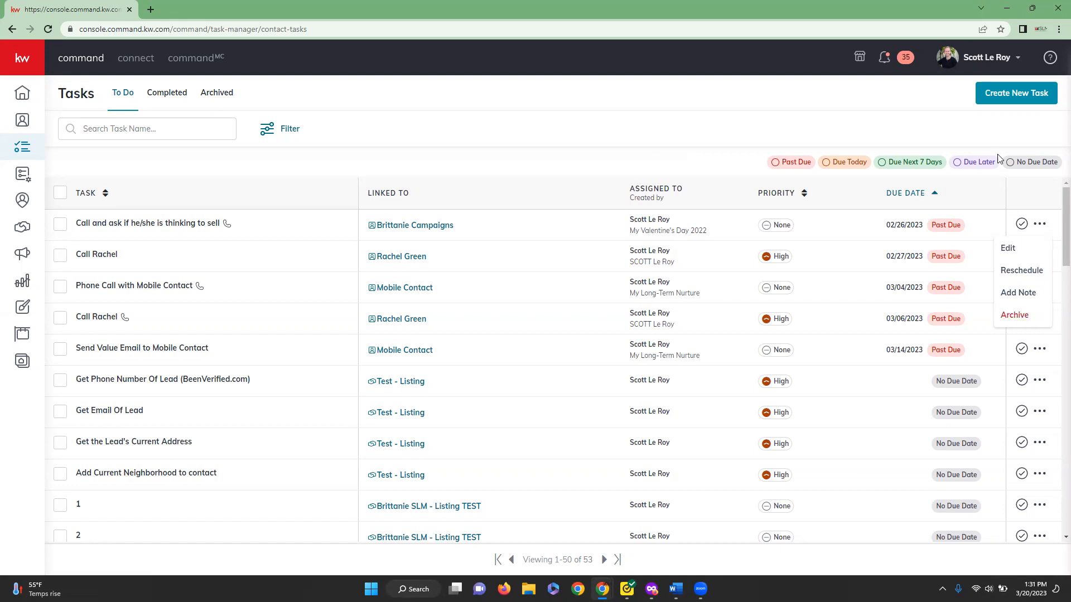
click(1008, 138)
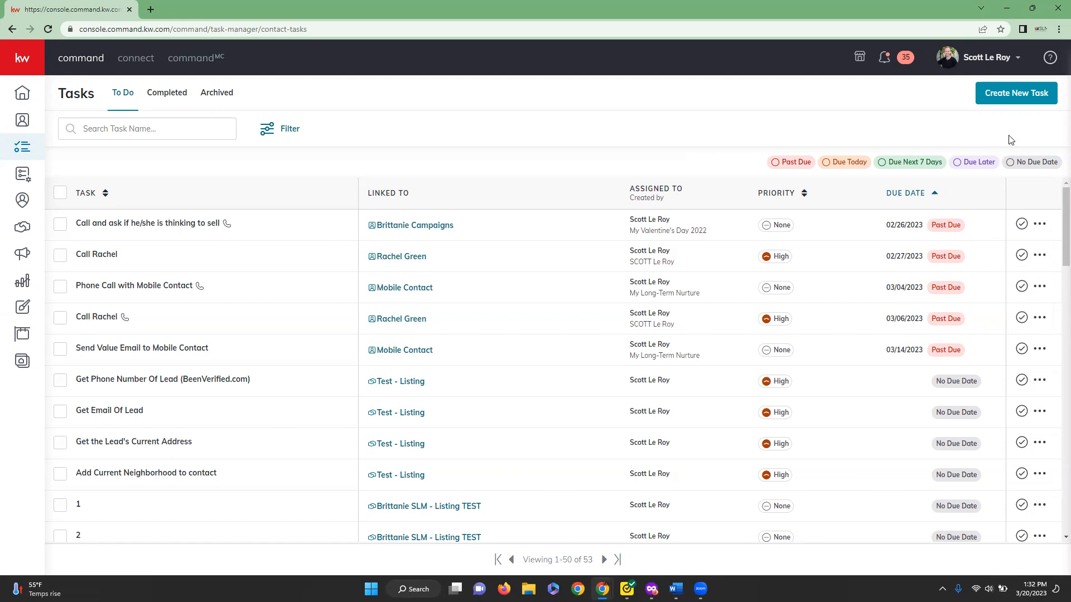
click(1009, 97)
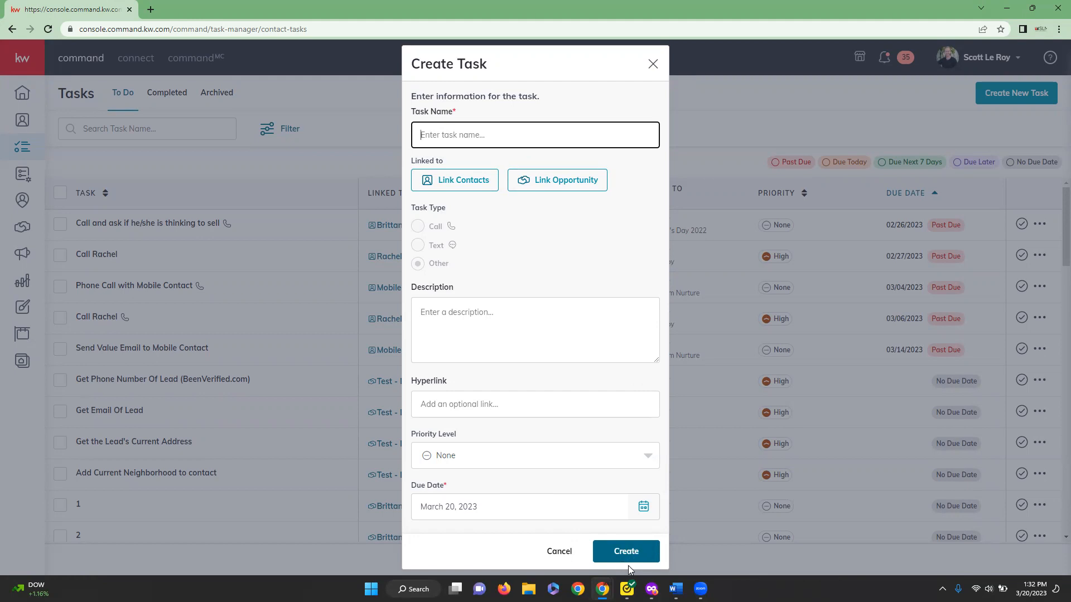
click(548, 555)
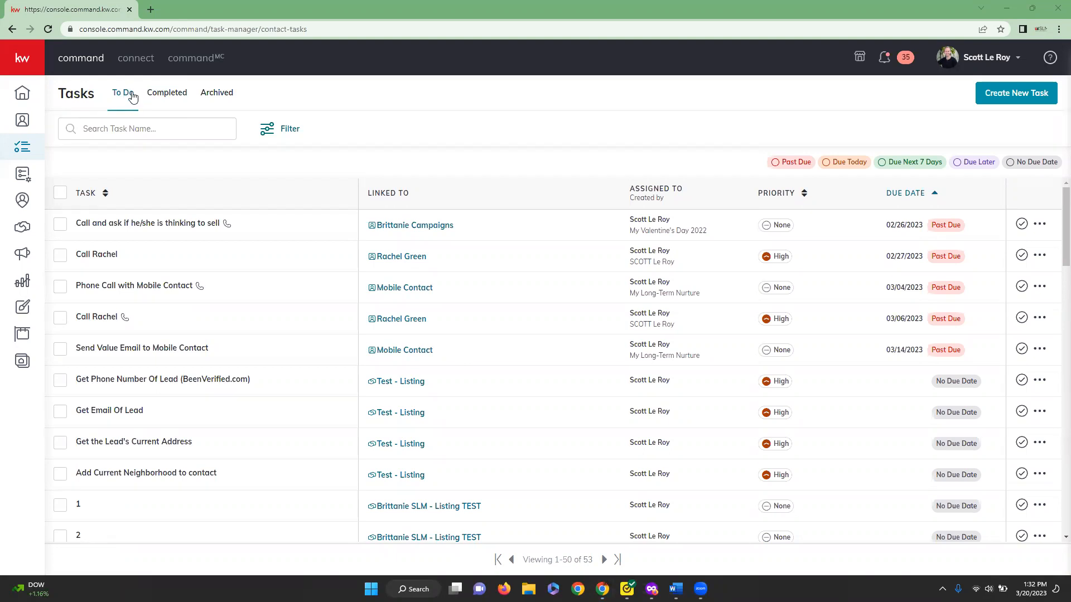
- Show the completed tasks, followed by the archived tasks
click(182, 96)
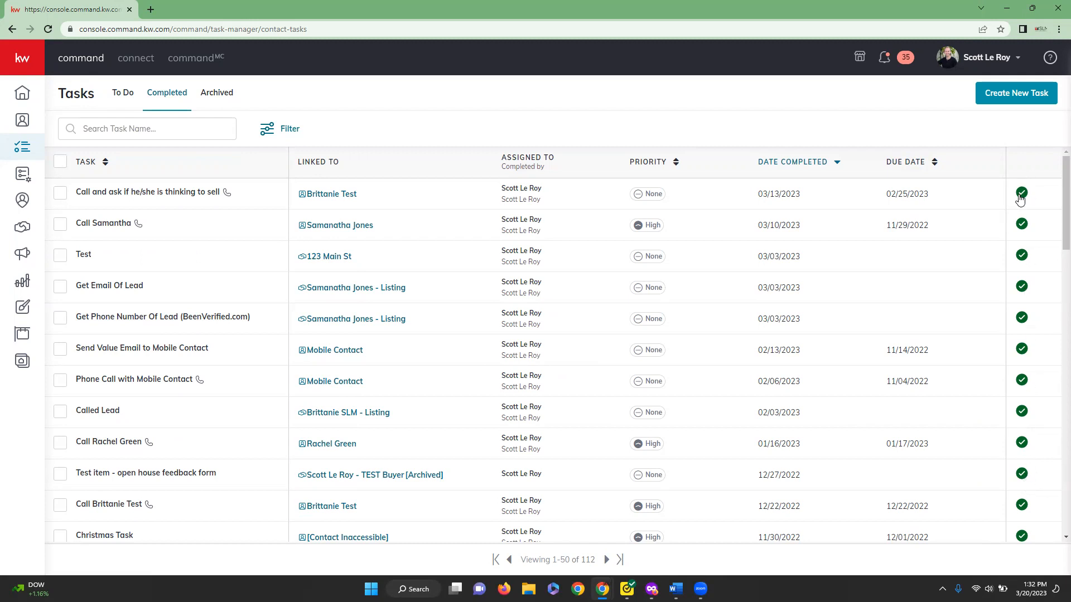
click(215, 94)
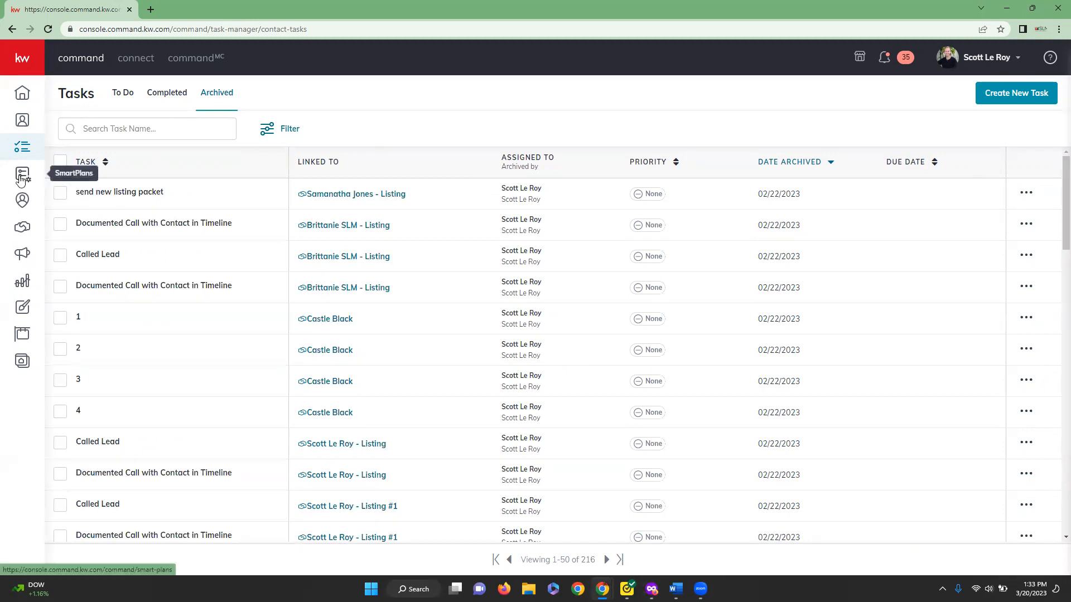
- Go to the SmartPlans page and show its SmartPlan name search without entering a query
click(20, 178)
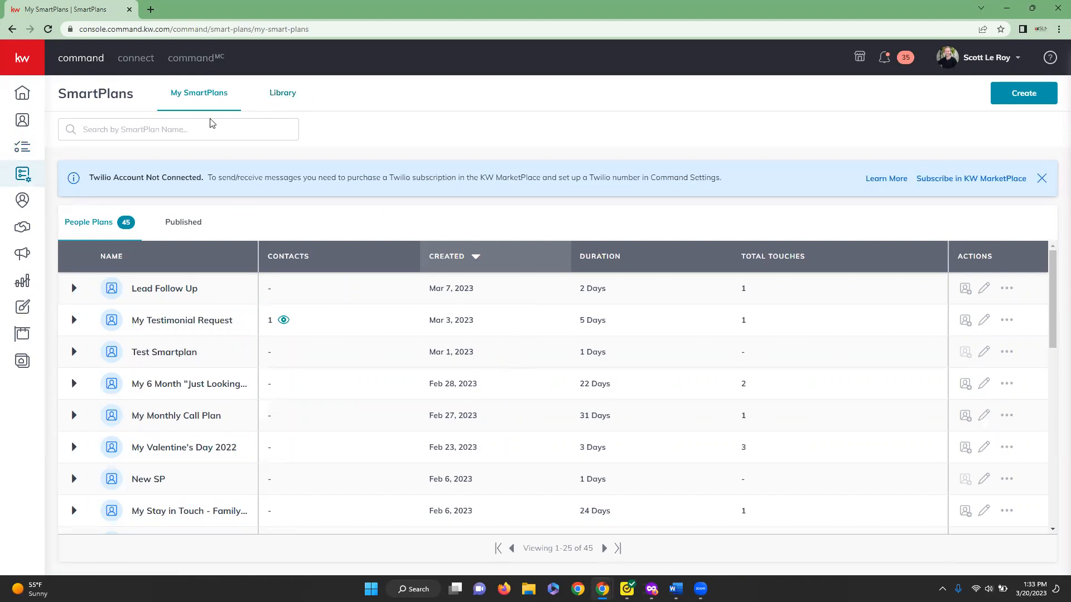
click(92, 126)
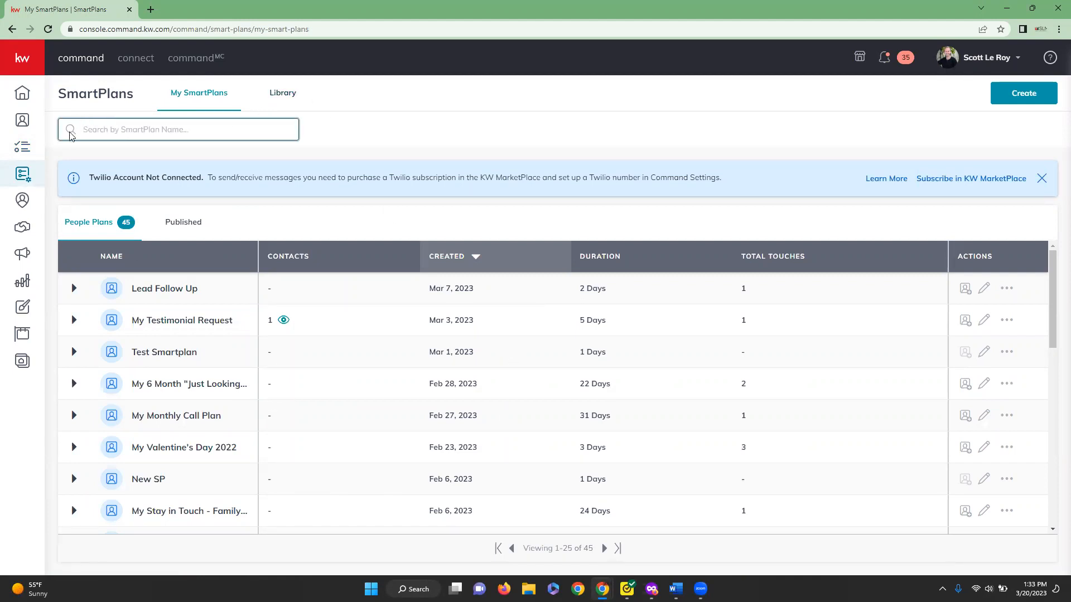
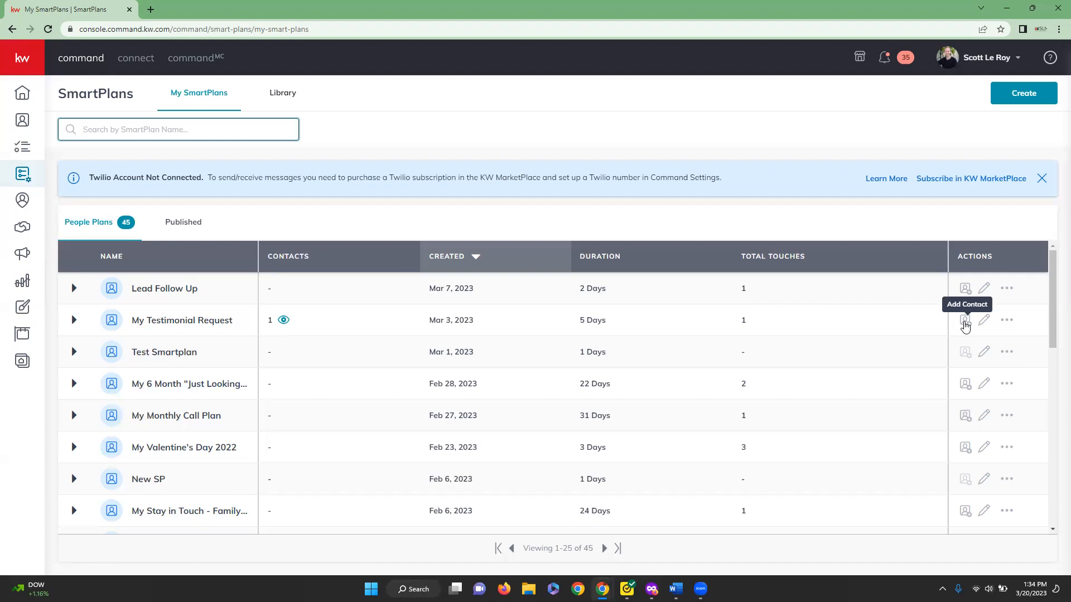
- Find a contact by first name and select it for the My Testimonial Request SmartPlan, but close without adding it
click(965, 326)
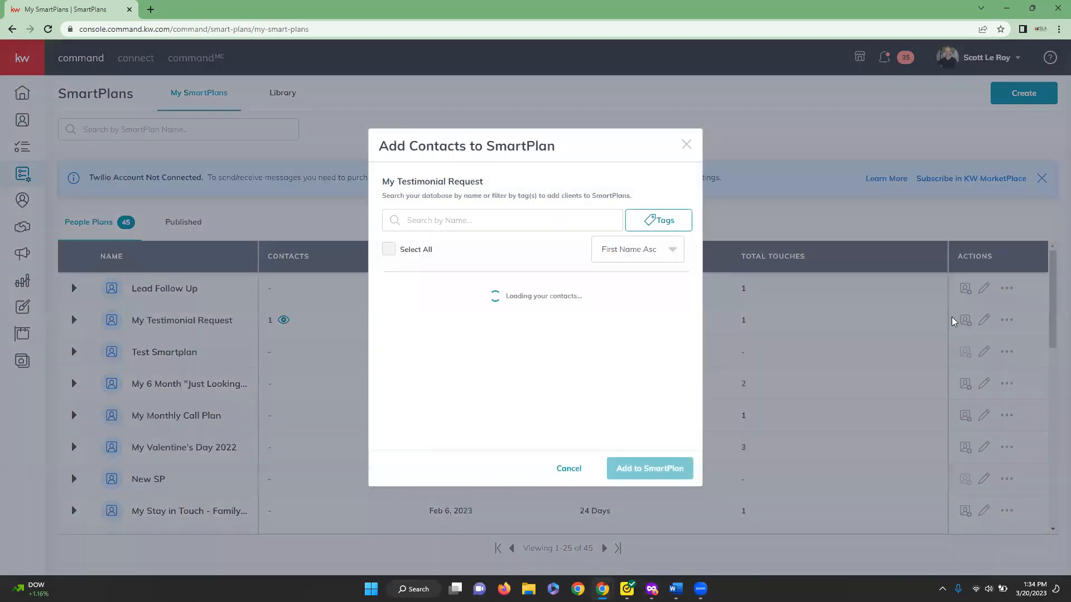
click(508, 212)
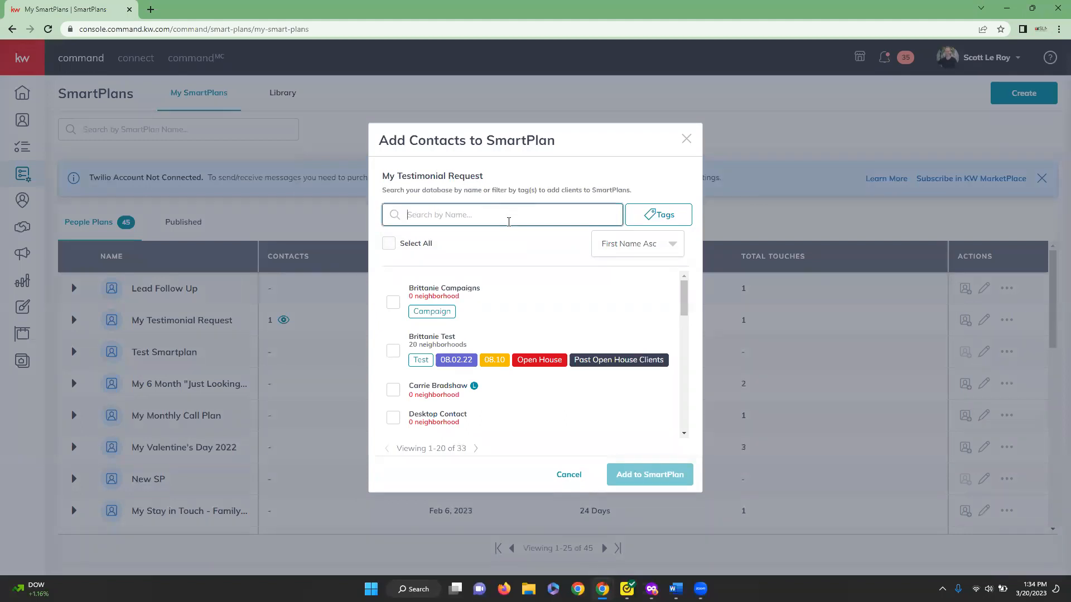
text(Rachel)
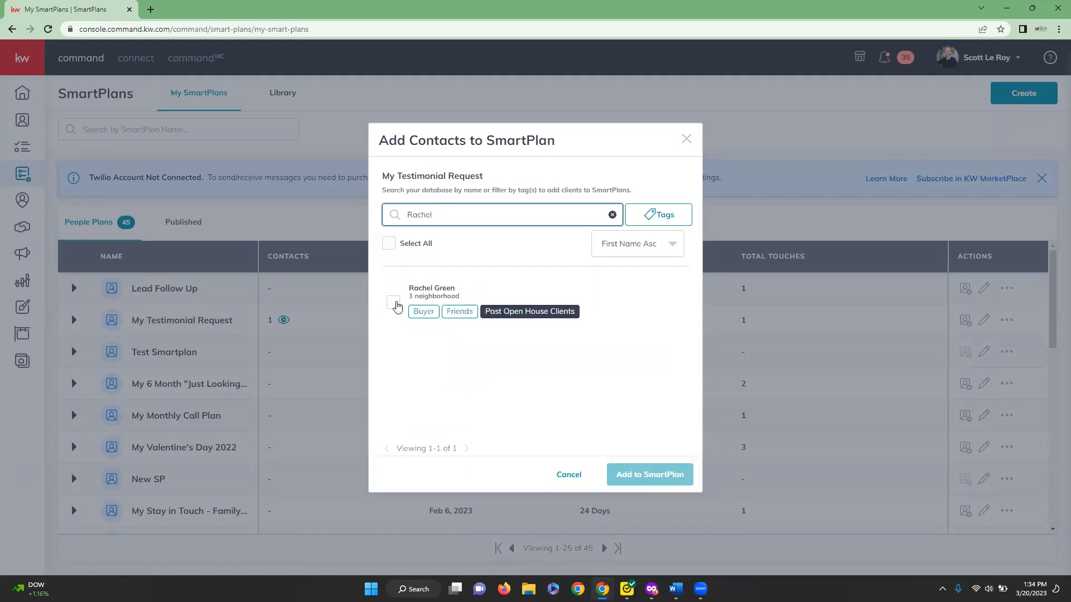
click(392, 304)
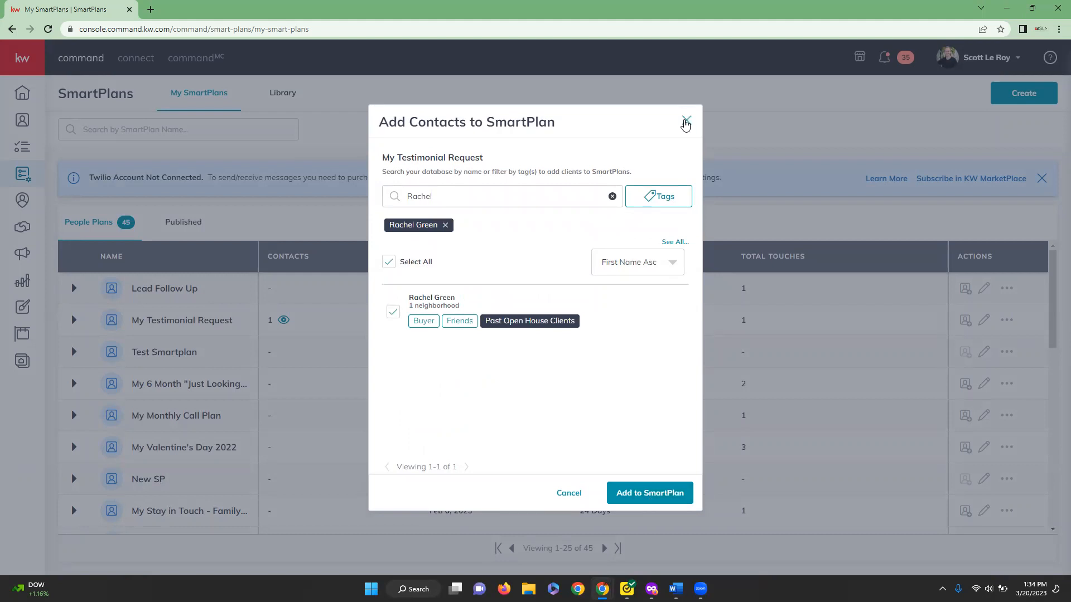
click(685, 122)
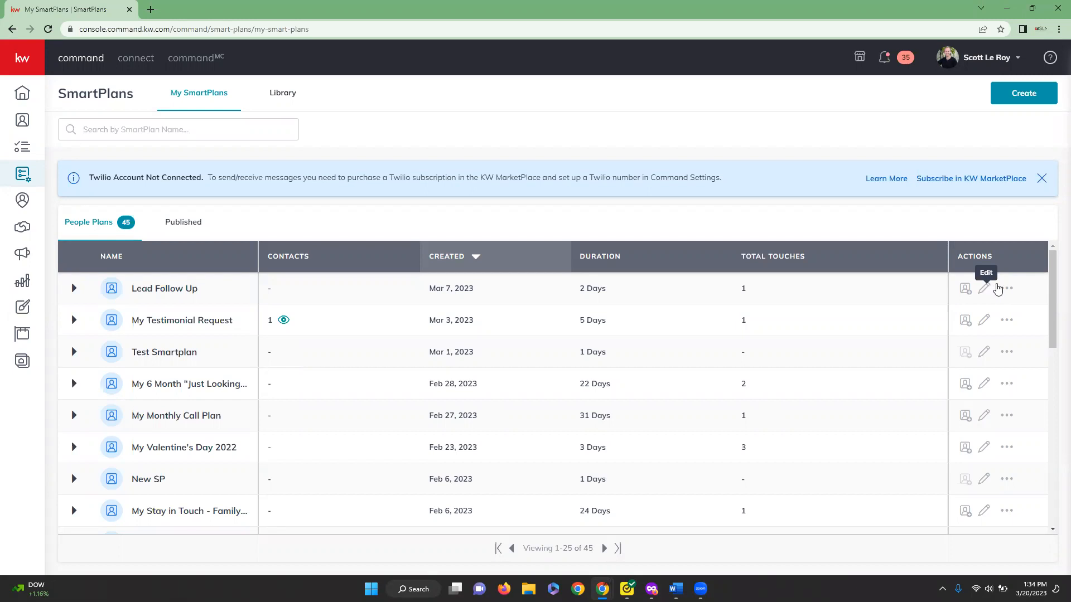
- Review the extra actions for the Lead Follow Up SmartPlan and go to the SmartPlans library
click(1008, 292)
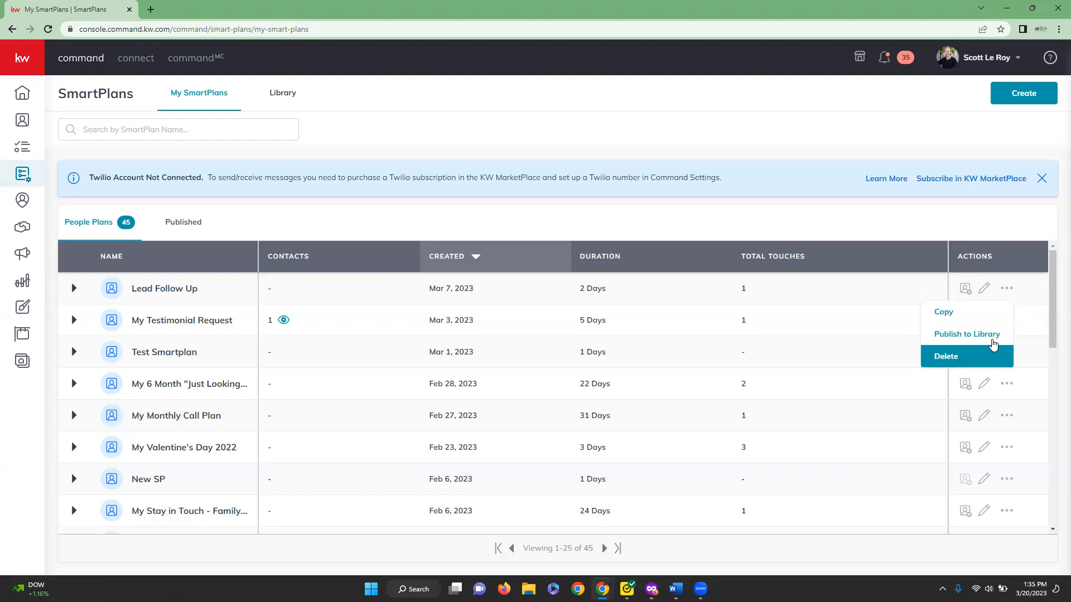
click(991, 218)
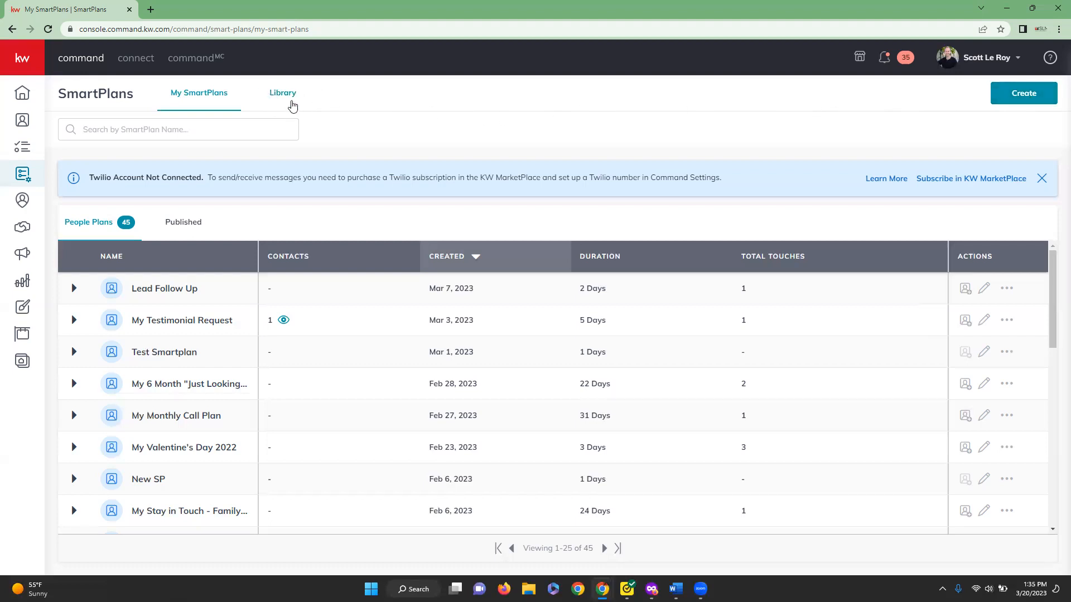
click(288, 99)
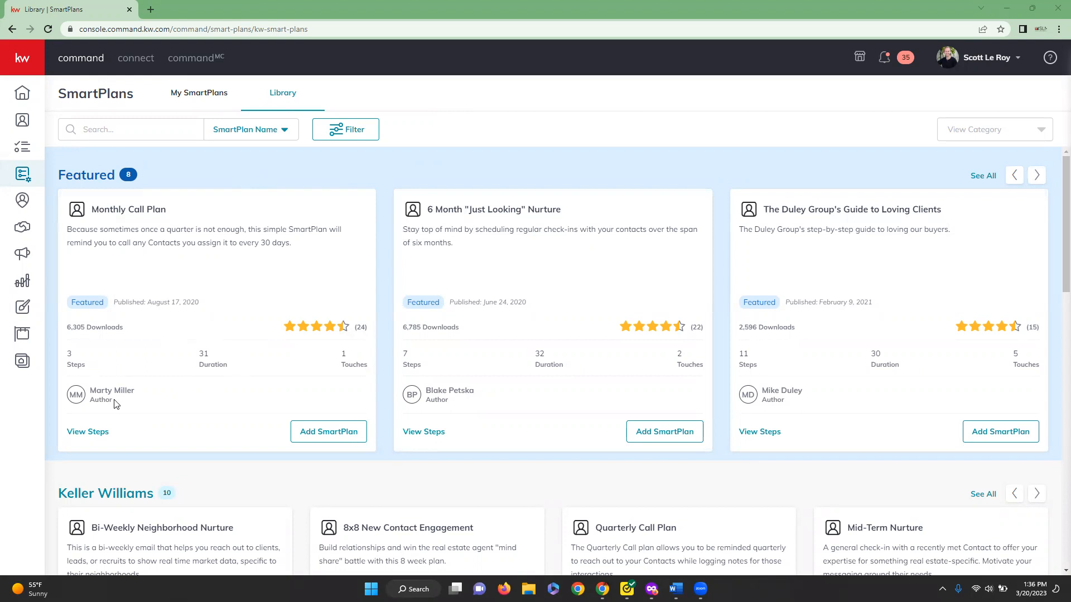
- View the steps of the featured Monthly Call Plan and its naming form for adding it, without downloading the plan
click(79, 437)
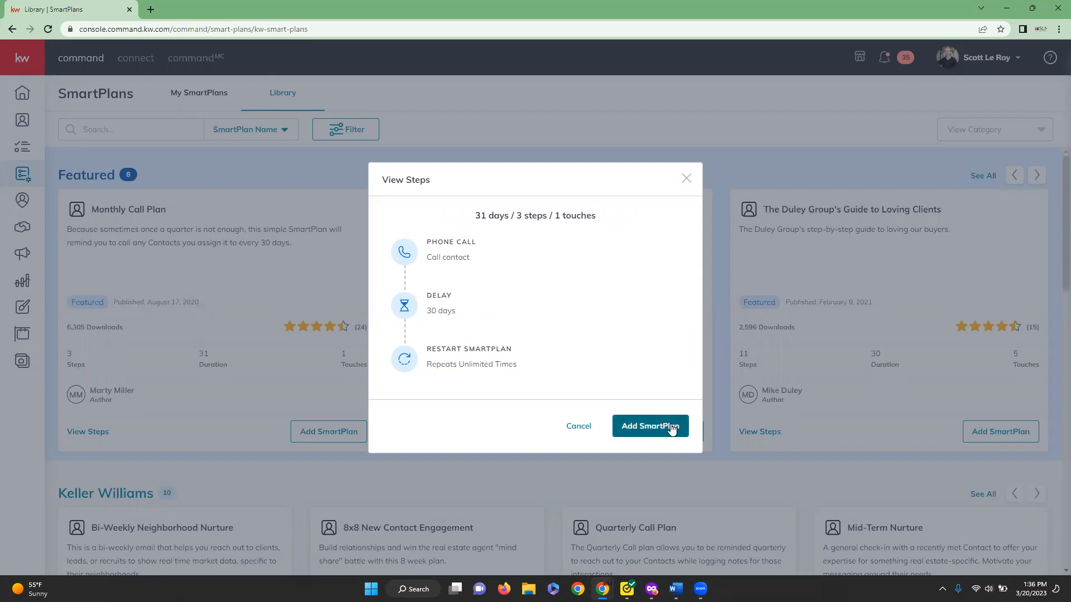
click(579, 428)
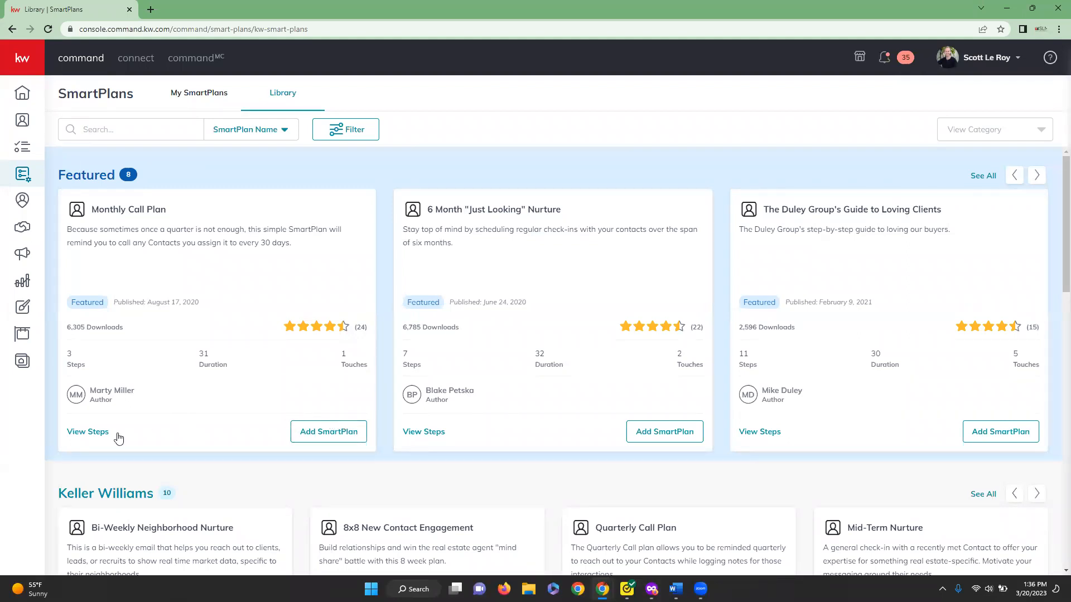
click(340, 433)
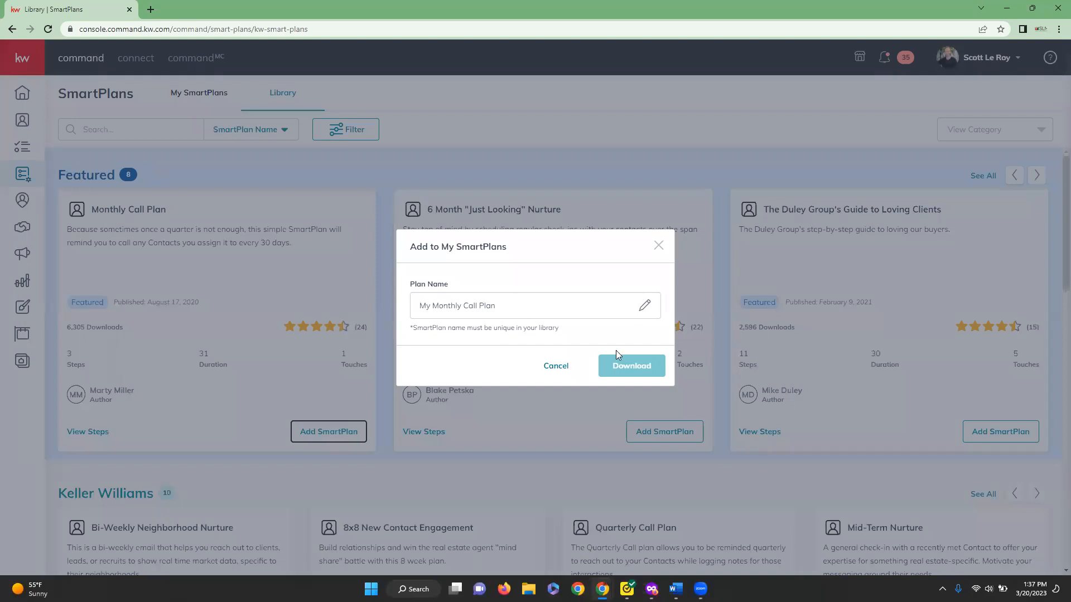
click(561, 371)
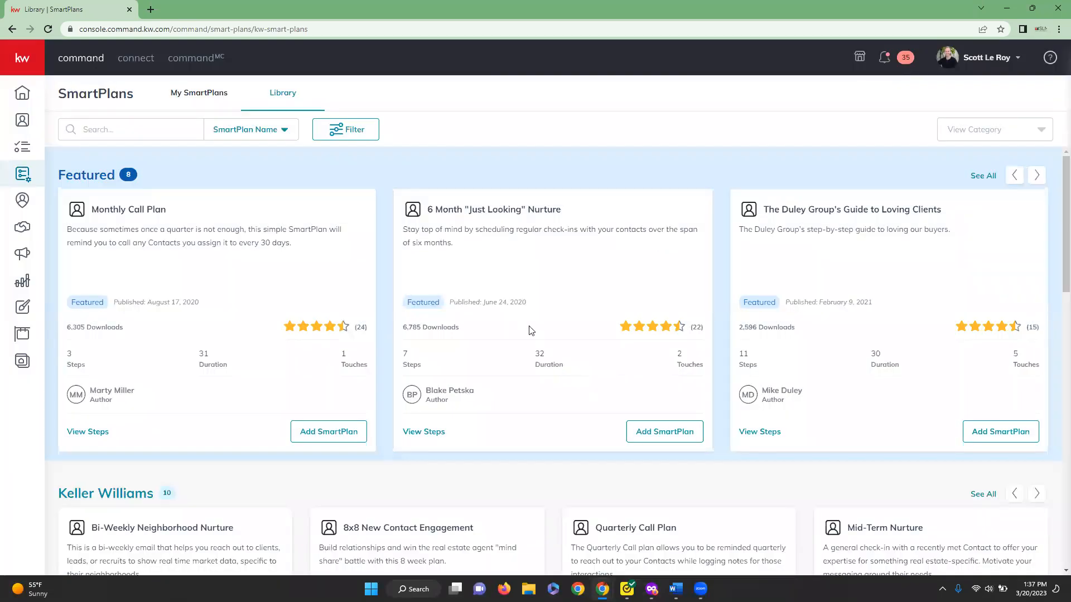
- Search the SmartPlans library by plan name for "mother", look through the matching plans, and return to the full library
scroll(531, 330, down, 6)
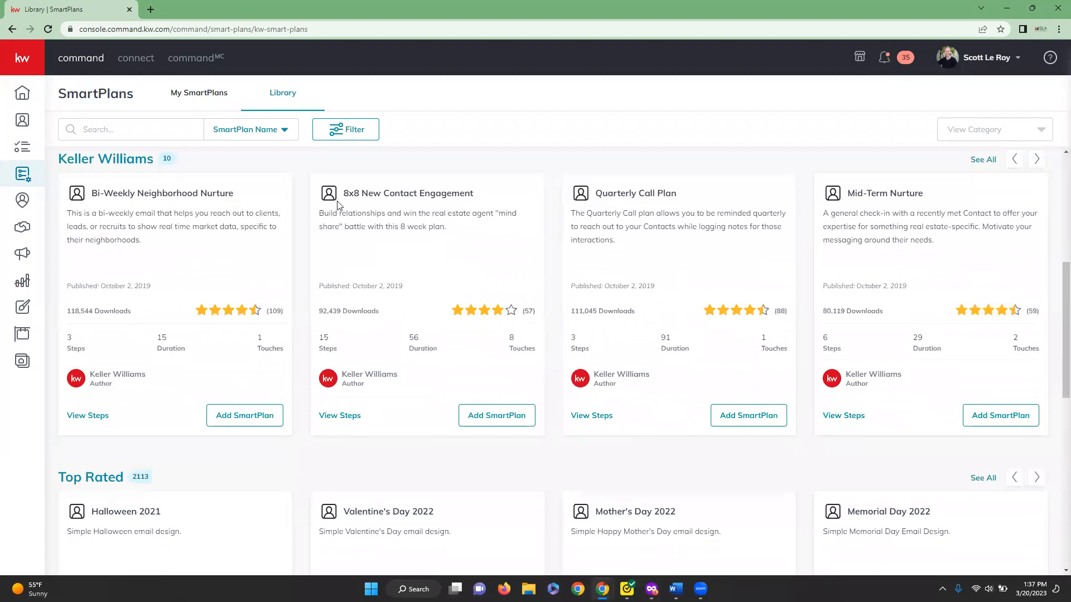
scroll(891, 263, down, 4)
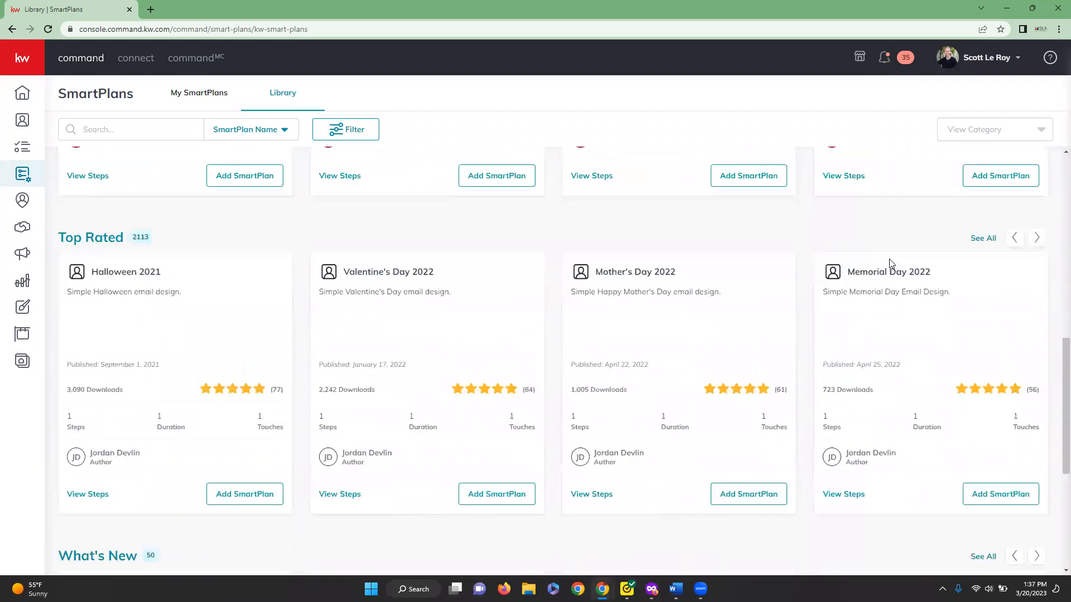
scroll(886, 268, down, 4)
scroll(705, 280, up, 14)
click(127, 131)
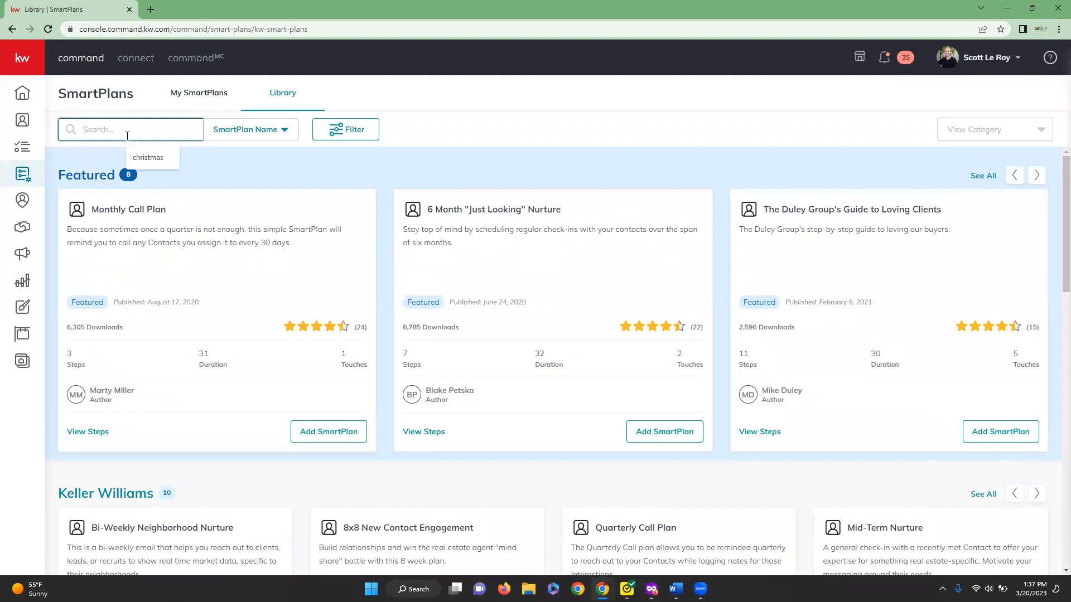
text(motho)
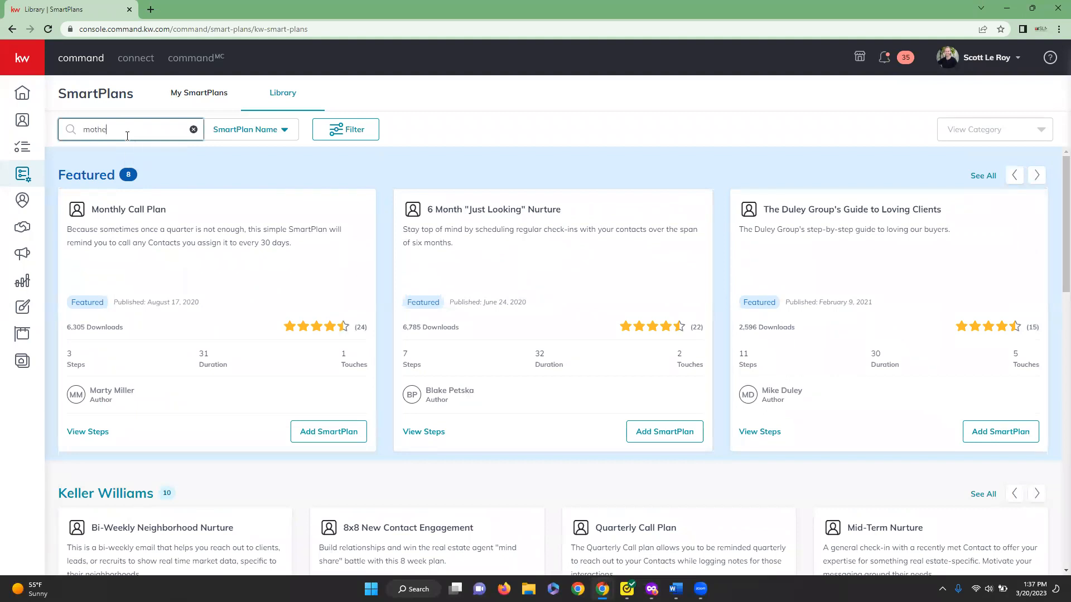
text(r)
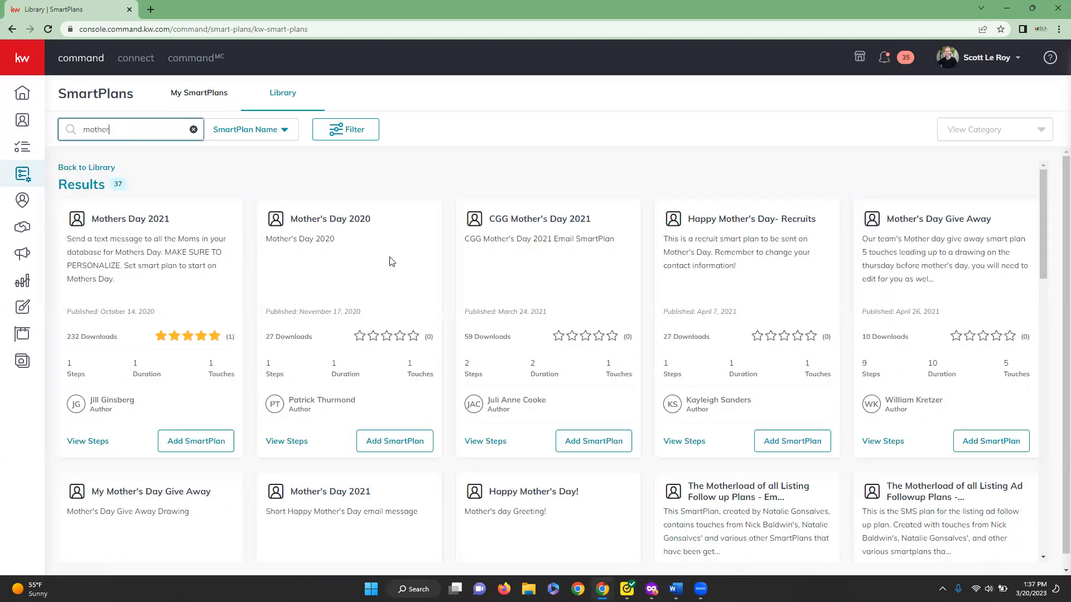
scroll(781, 268, down, 5)
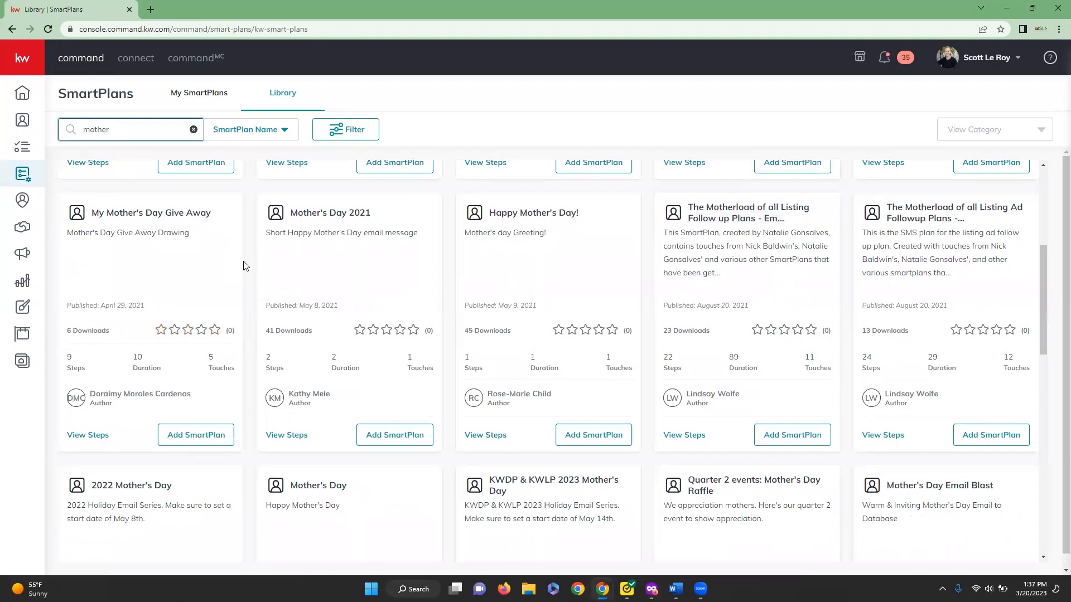
scroll(951, 327, down, 5)
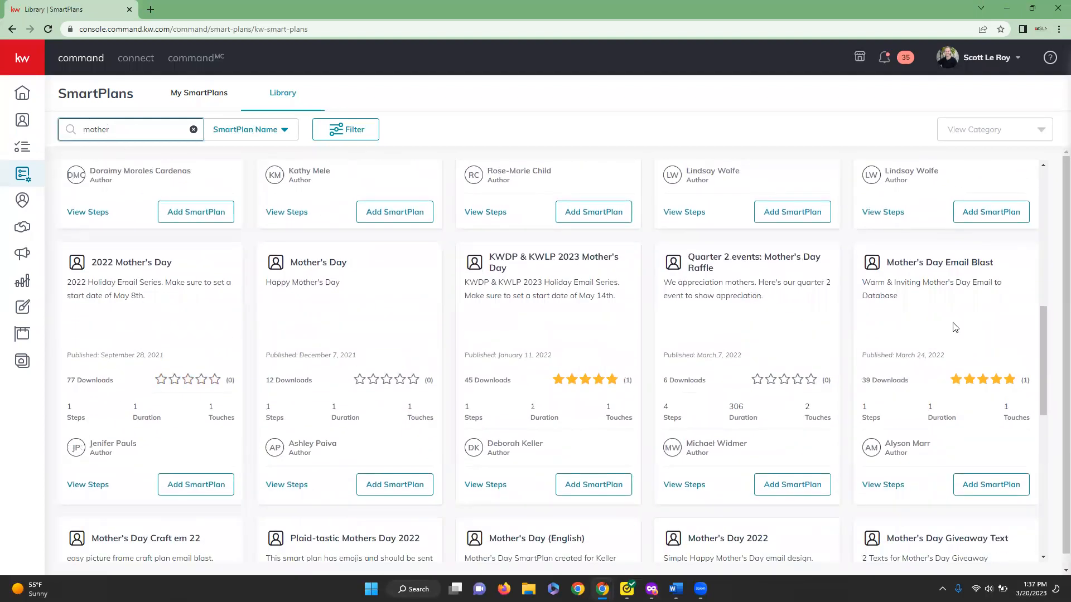
scroll(954, 328, up, 10)
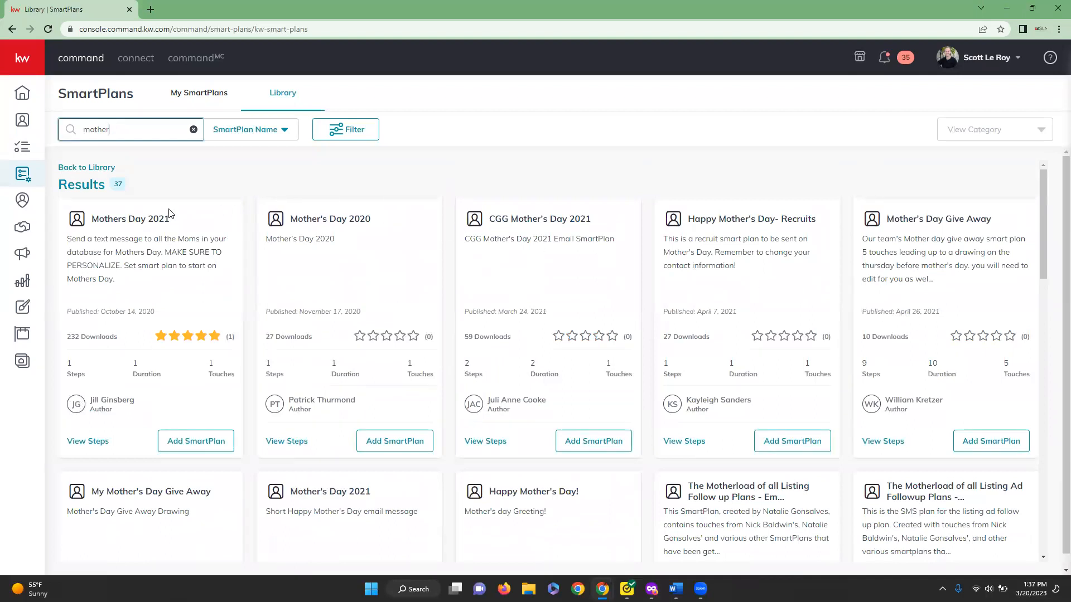
click(73, 169)
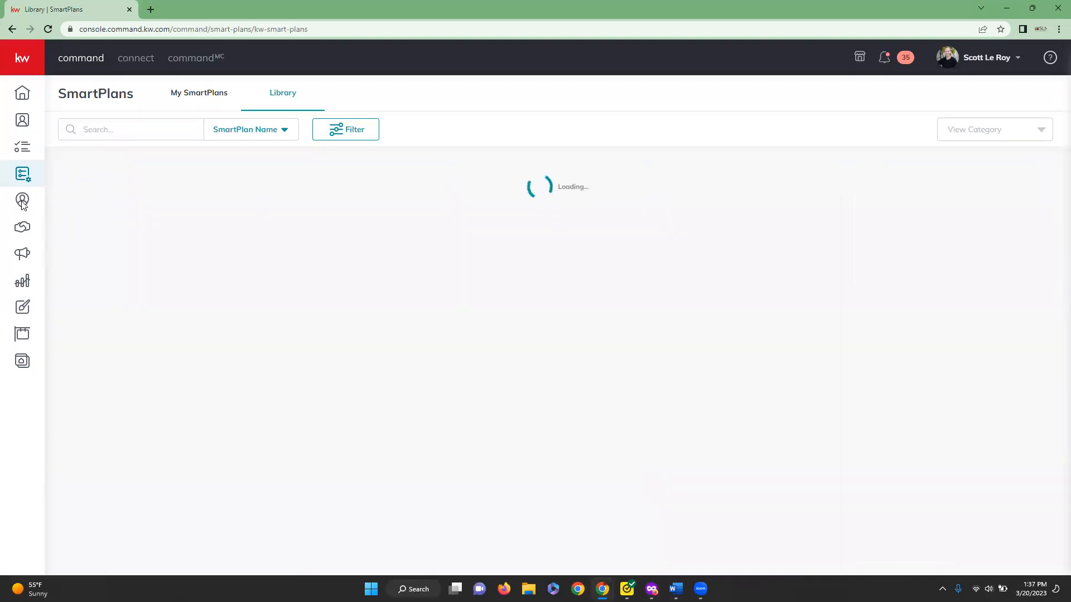
- Go to the Referrals dashboard and look through the agents in My Referral Network
click(21, 202)
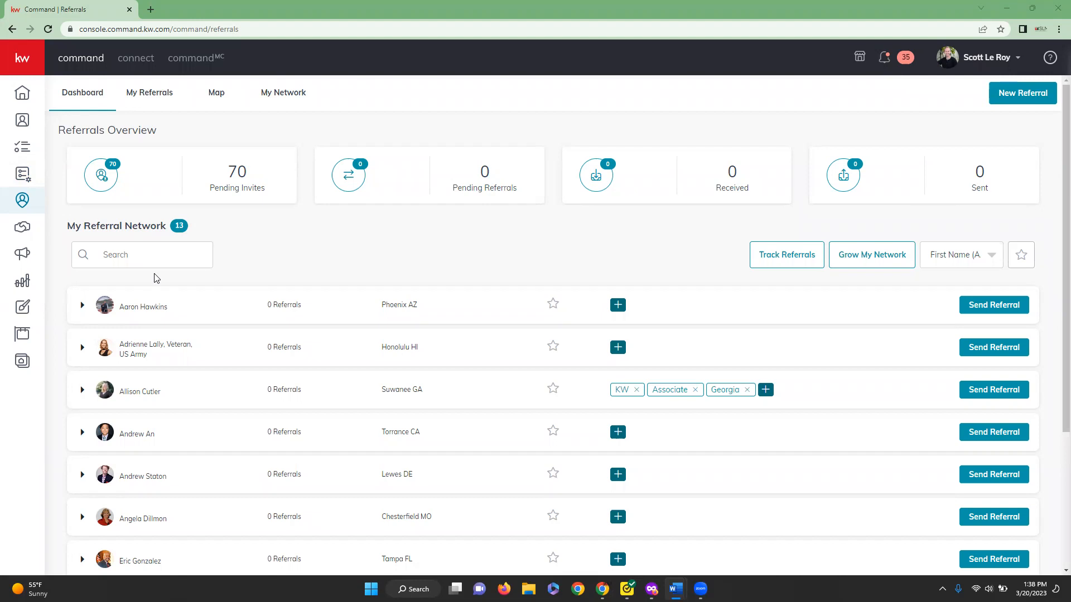
scroll(383, 363, down, 4)
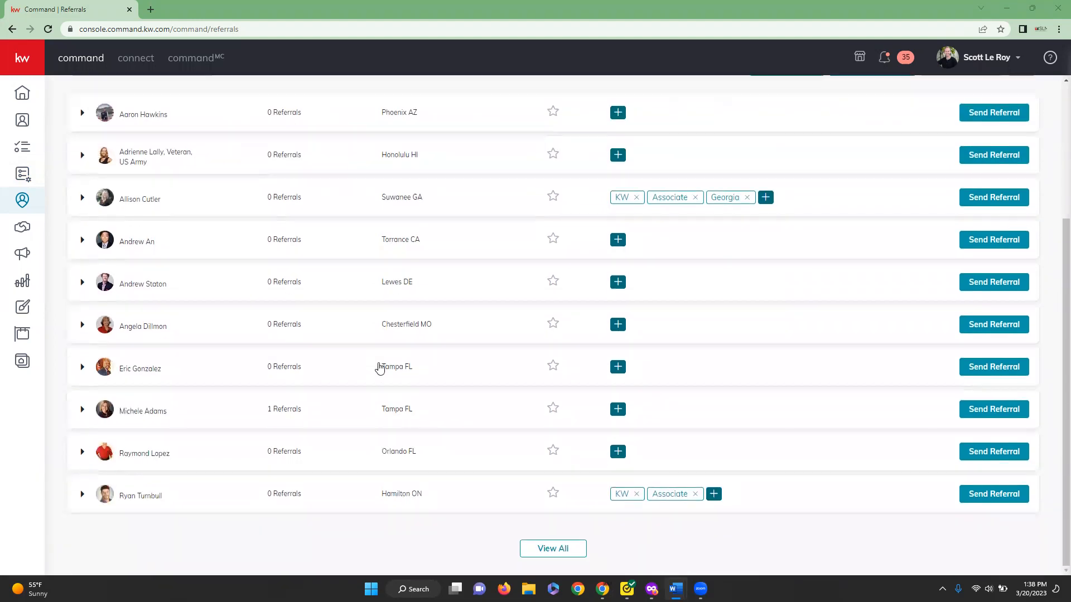
- Open a new referral request, view the map for finding an agent, and return to the Referrals dashboard
scroll(393, 399, up, 4)
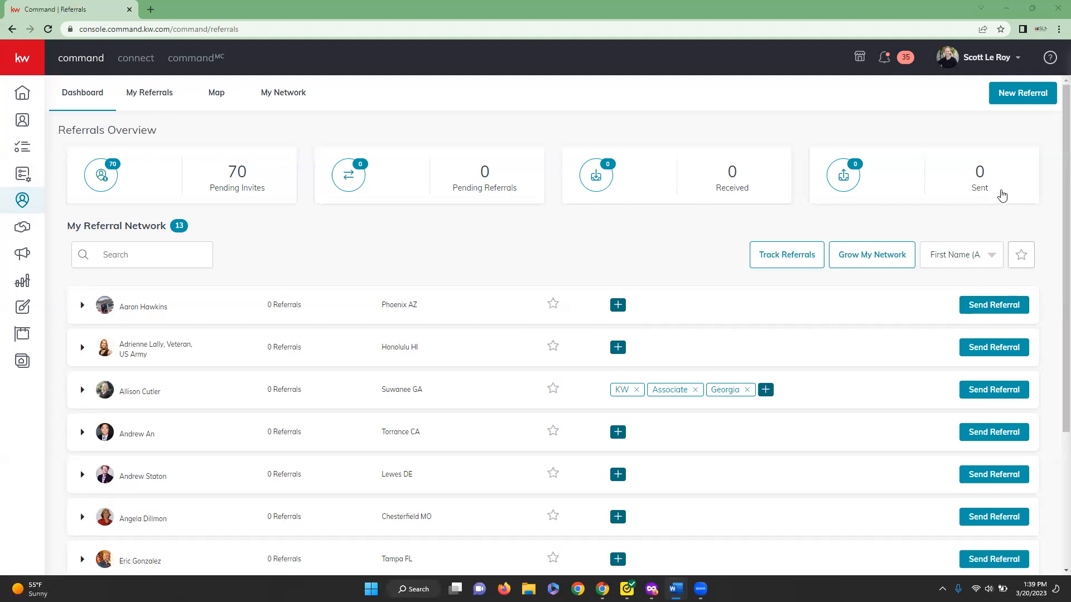
click(1029, 95)
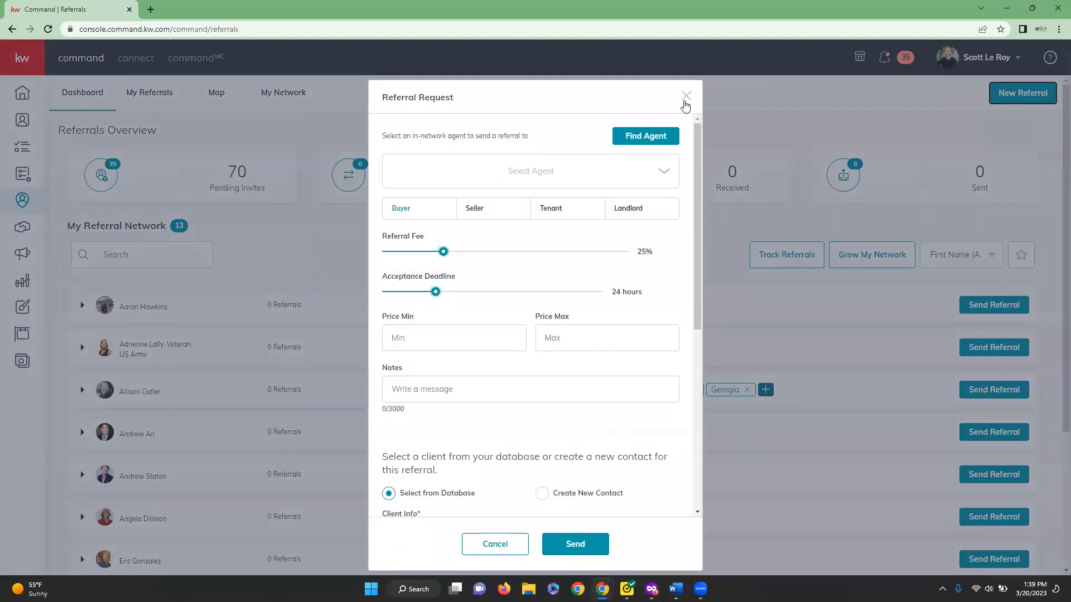
click(633, 138)
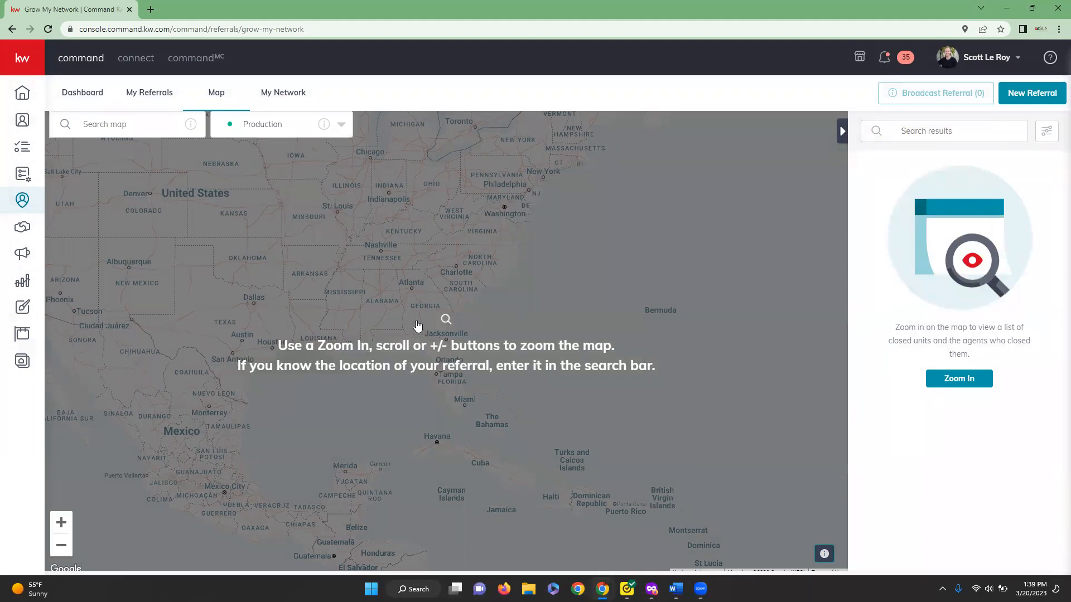
drag(421, 286, 456, 346)
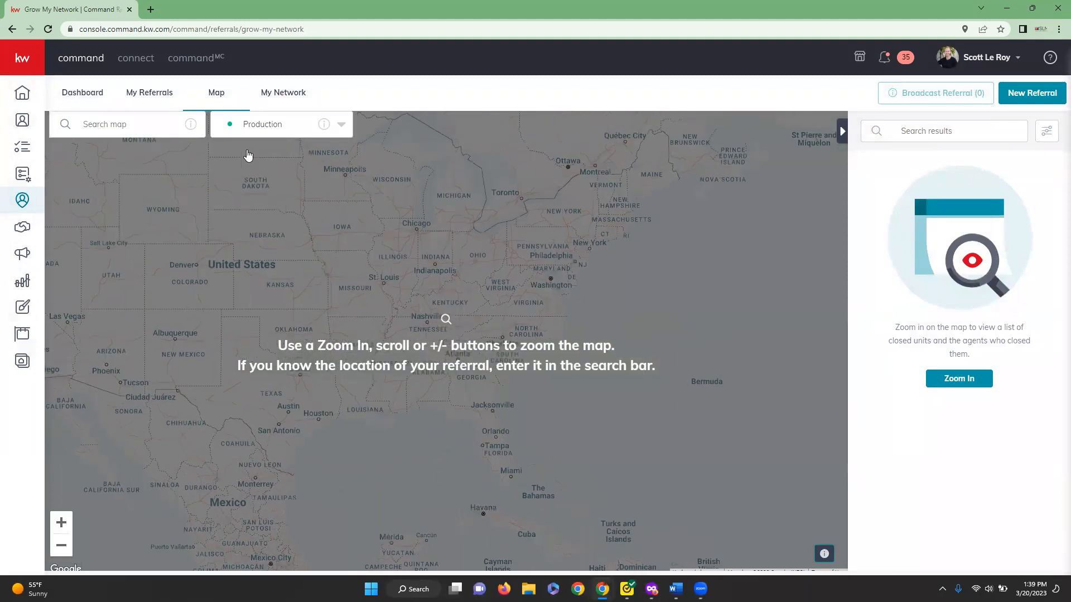
click(88, 96)
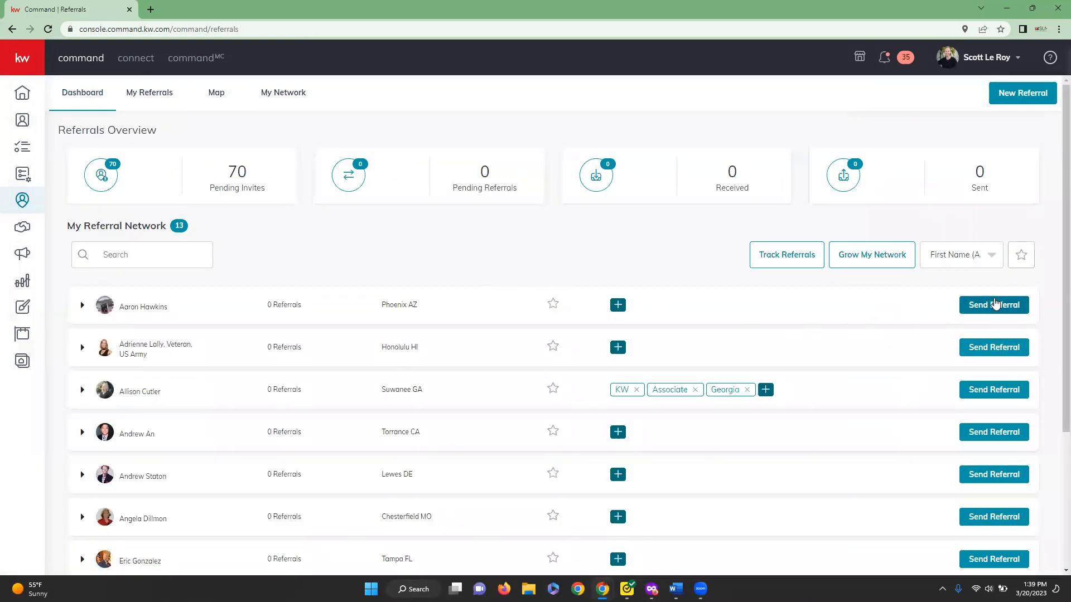
- Open a new referral request, search the in-network agents by first name, then clear the search without selecting an agent
click(1047, 103)
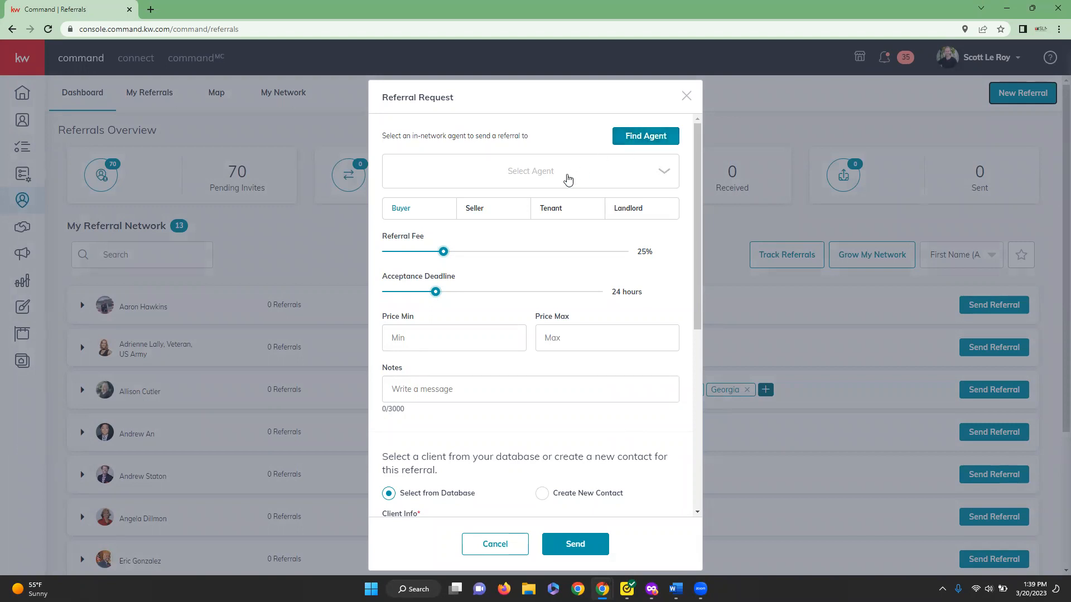
click(567, 179)
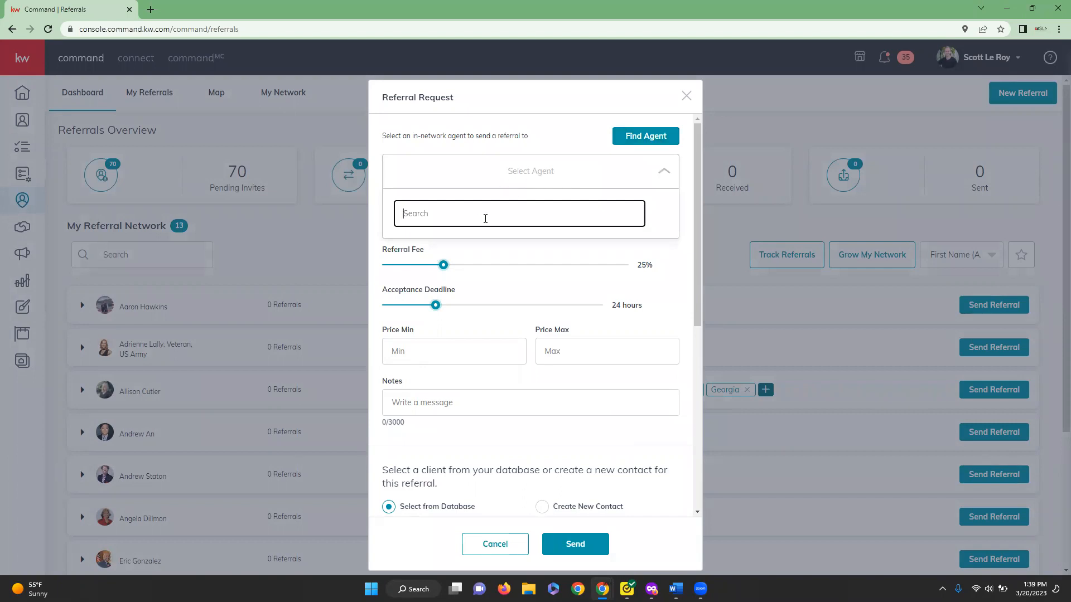
text(Andre)
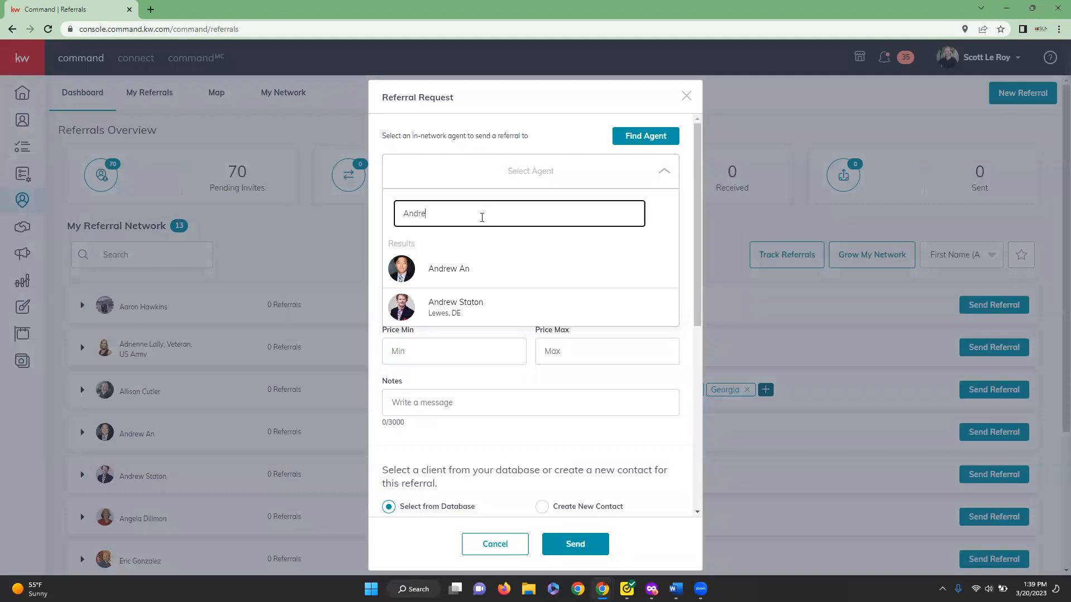
text(w)
click(685, 338)
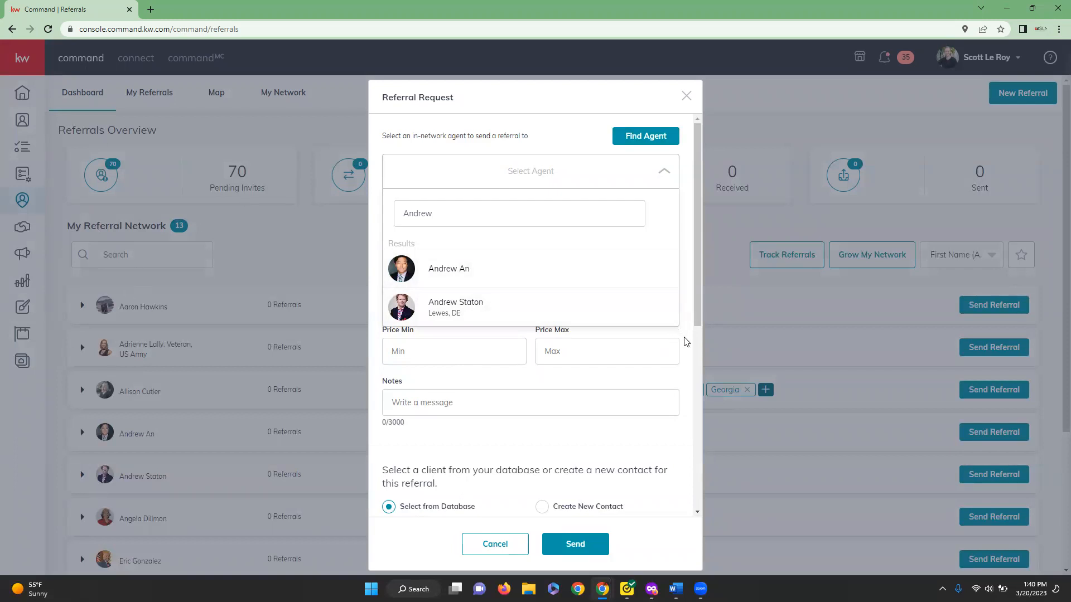
click(485, 219)
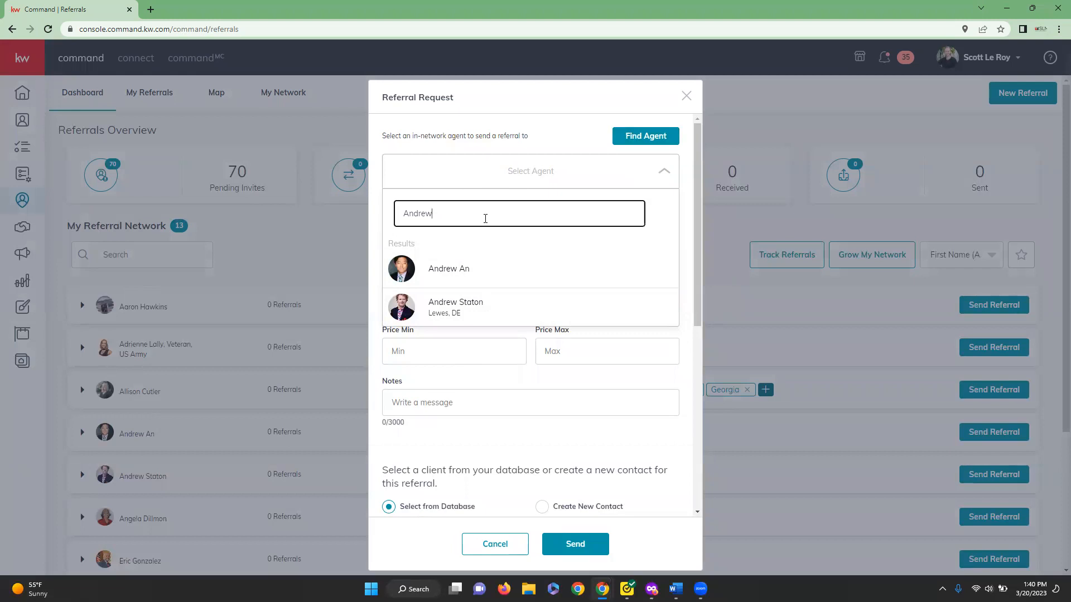
key(BackSpace)
key(BackSpace)
key(BackSpace)
key(BackSpace)
key(BackSpace)
key(BackSpace)
click(690, 266)
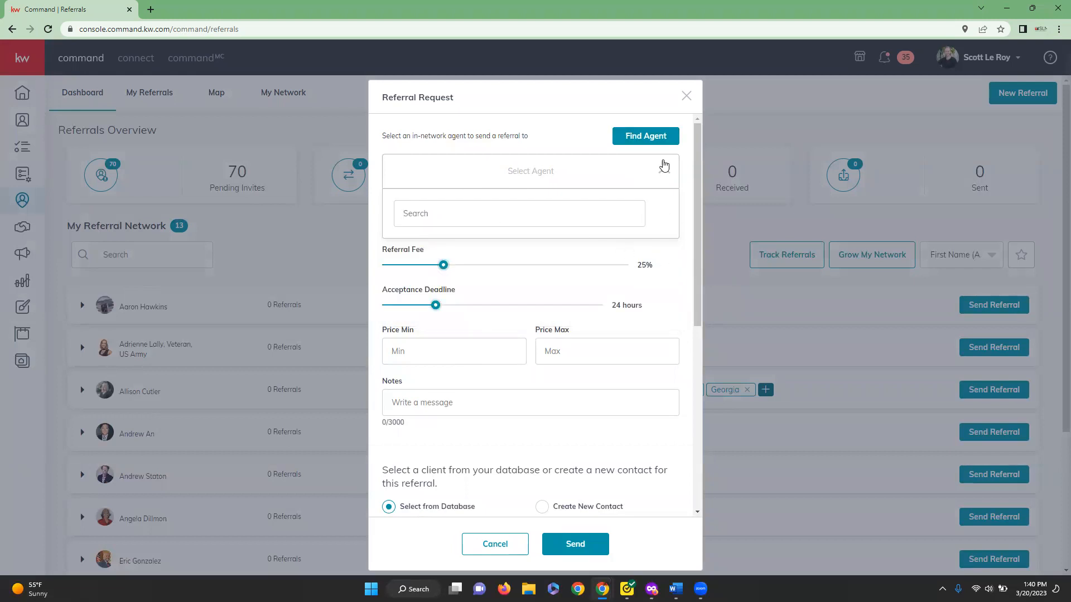
click(667, 175)
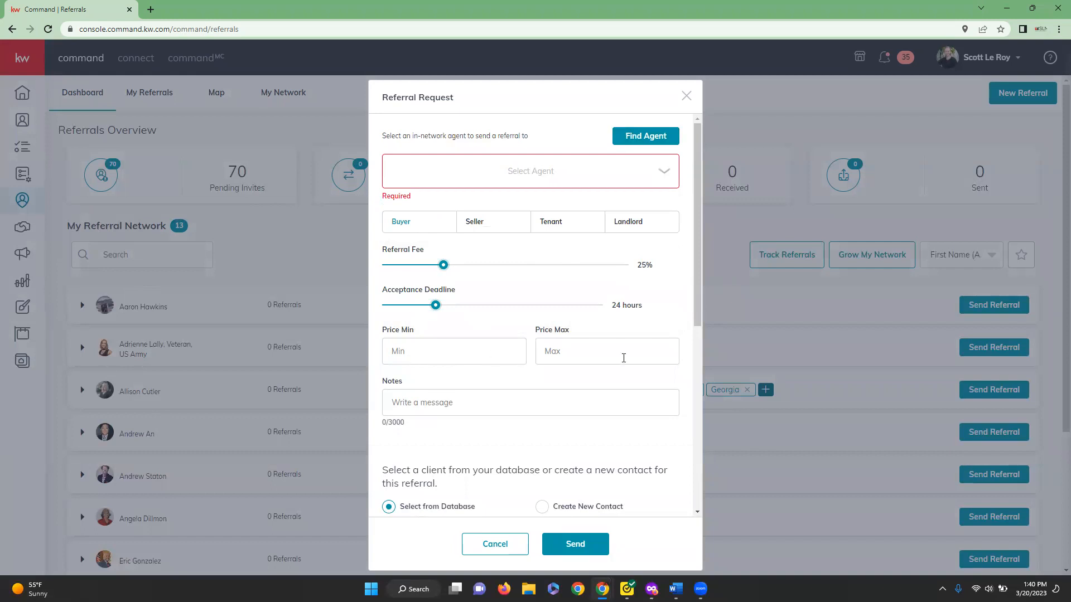
- Review the client, location, contact and timeline fields of the referral request, then cancel it without sending
scroll(540, 399, down, 4)
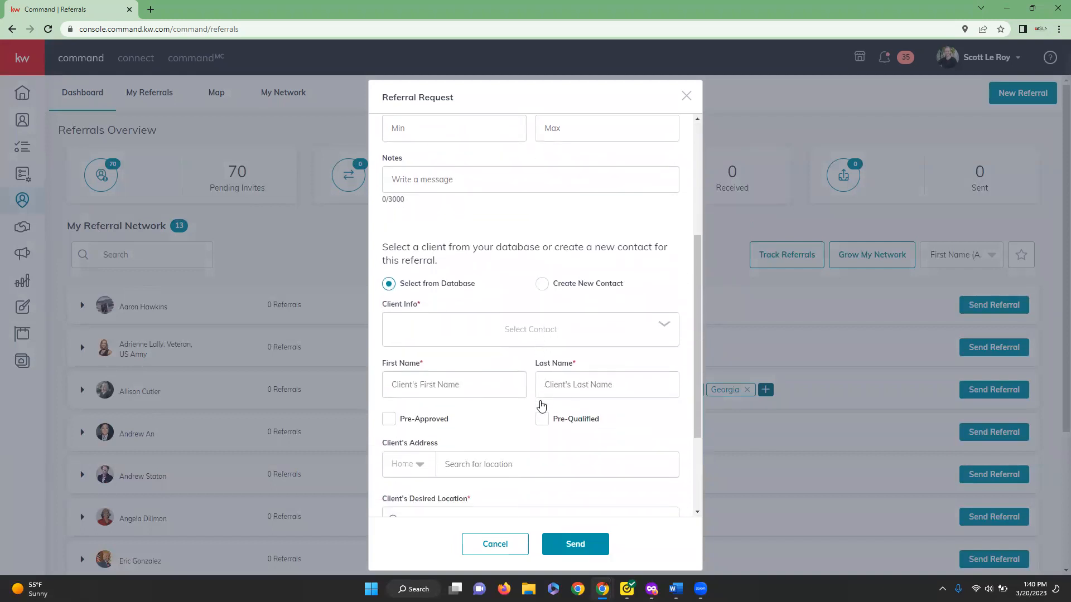
scroll(540, 406, down, 2)
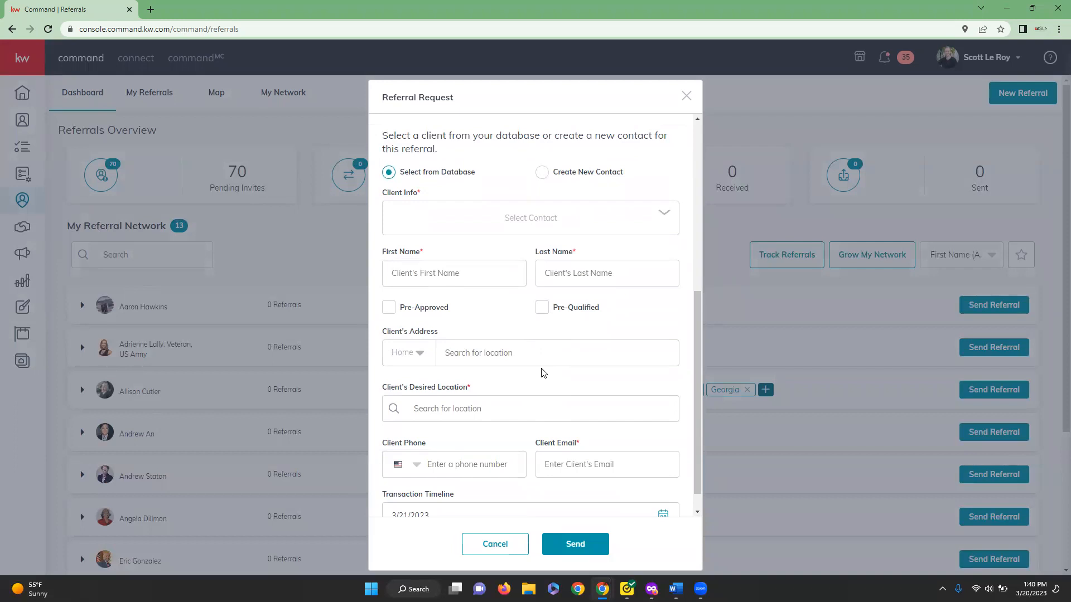
scroll(544, 373, down, 1)
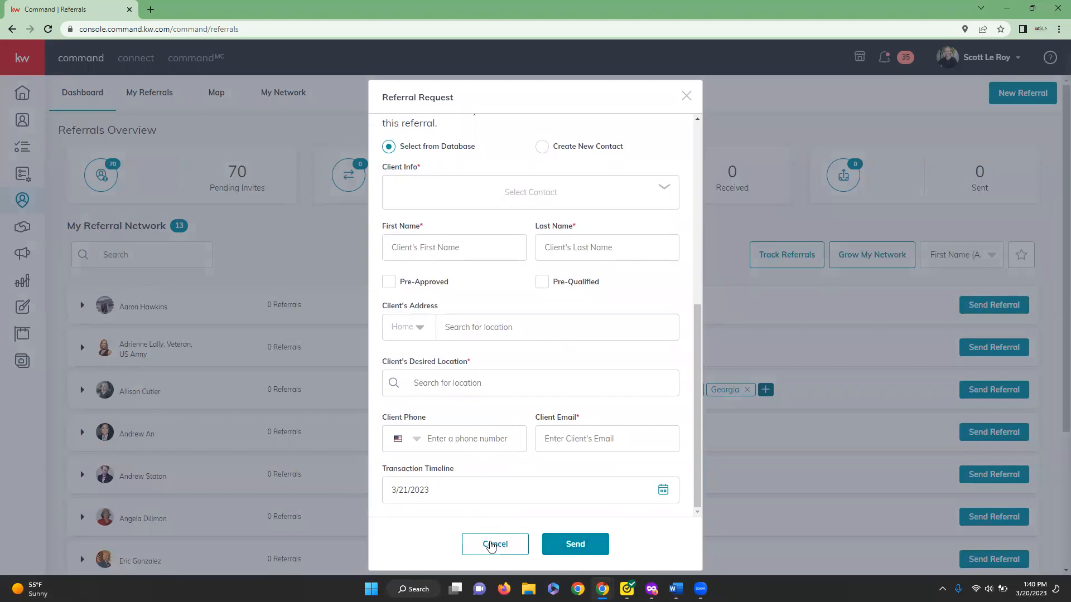
click(491, 545)
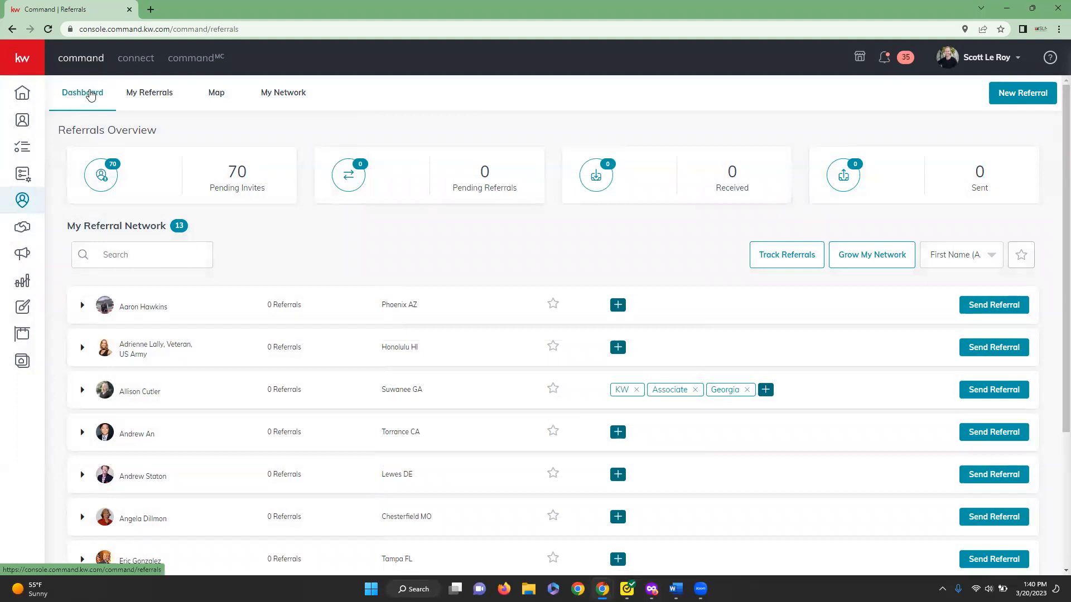
- Go to My Referrals and include the Pending, Active, Funded, Lost, Expired and Rejected statuses one after another
click(158, 100)
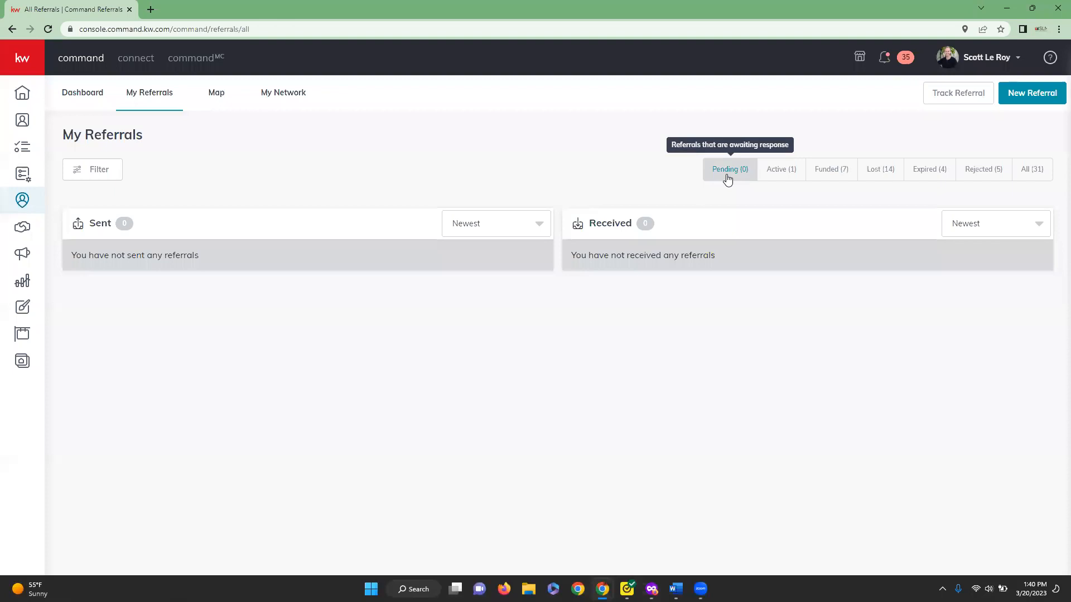
click(784, 174)
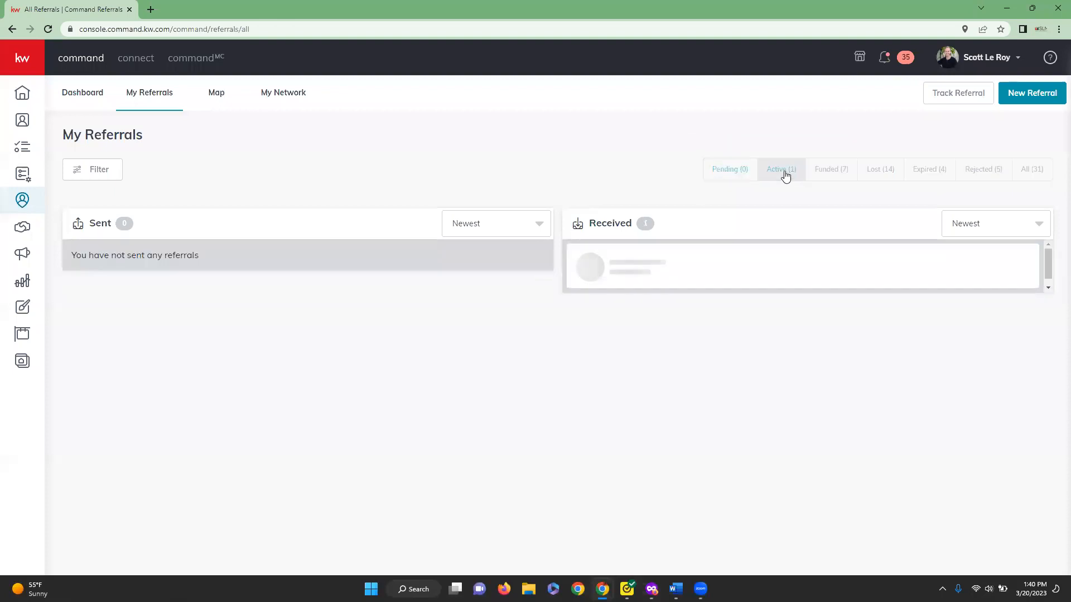
click(827, 173)
click(882, 176)
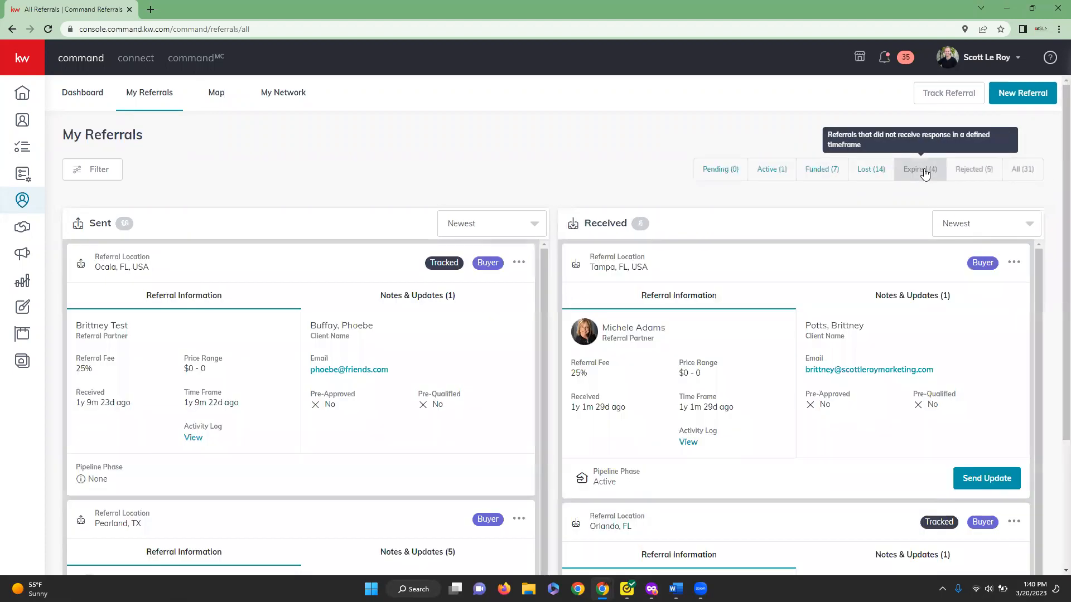
click(924, 175)
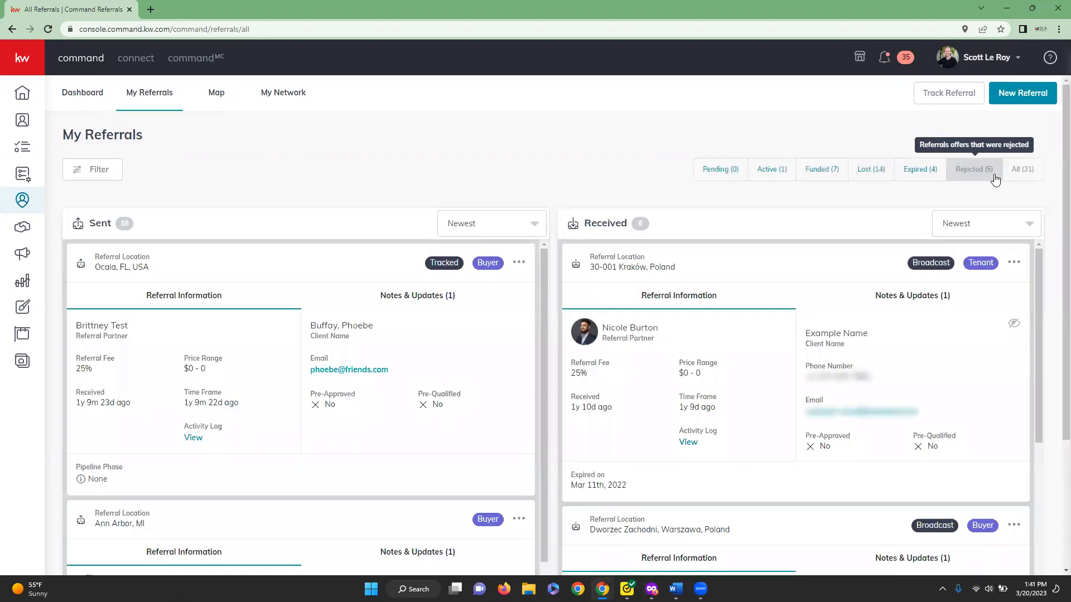
click(995, 179)
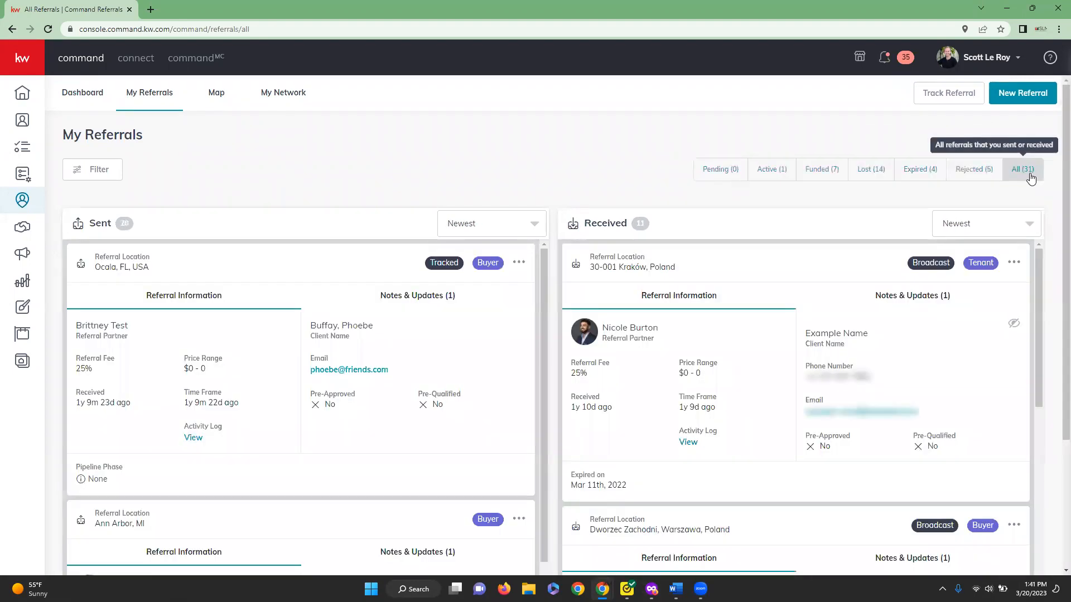
- Show all referrals and look through the sent and received lists
click(1031, 177)
scroll(785, 339, down, 5)
scroll(788, 359, up, 5)
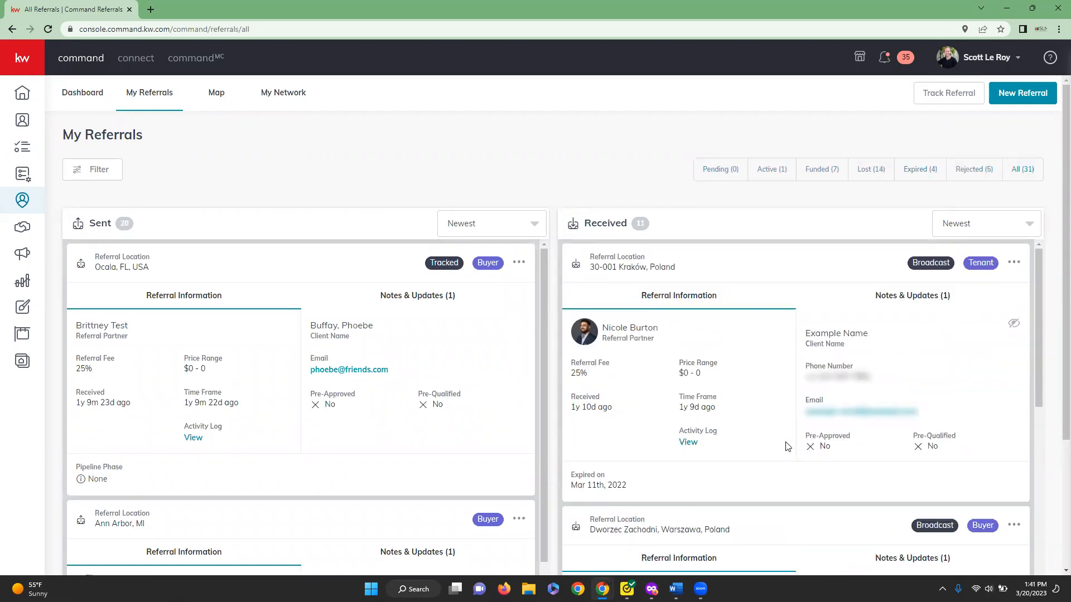
scroll(414, 345, down, 5)
scroll(411, 346, up, 5)
- Open the referral map and search it for Jacksonville, FL, USA
click(217, 93)
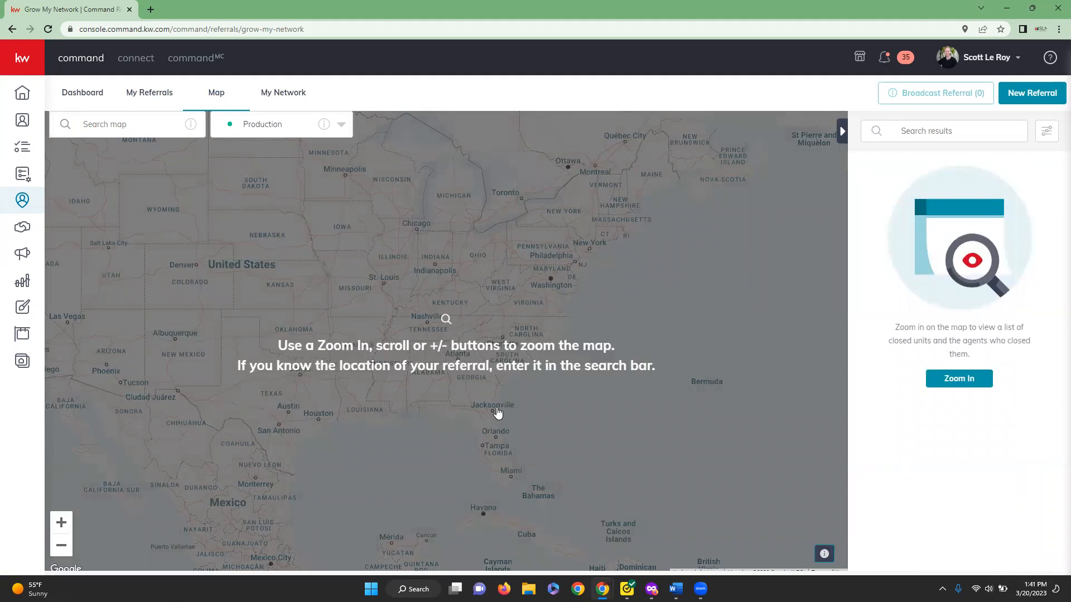
drag(429, 407, 446, 428)
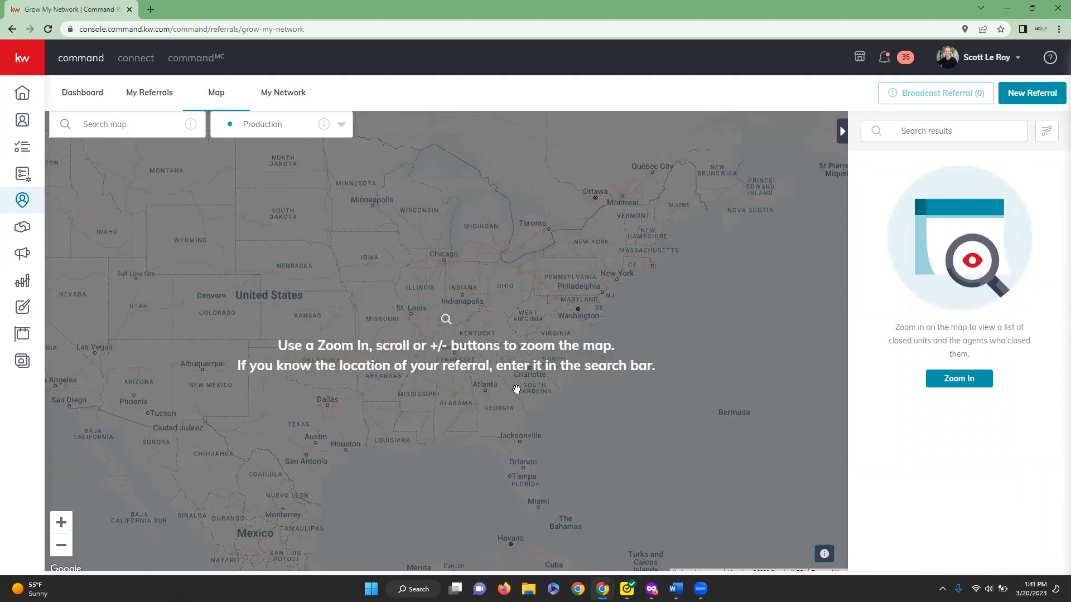
drag(588, 432, 537, 342)
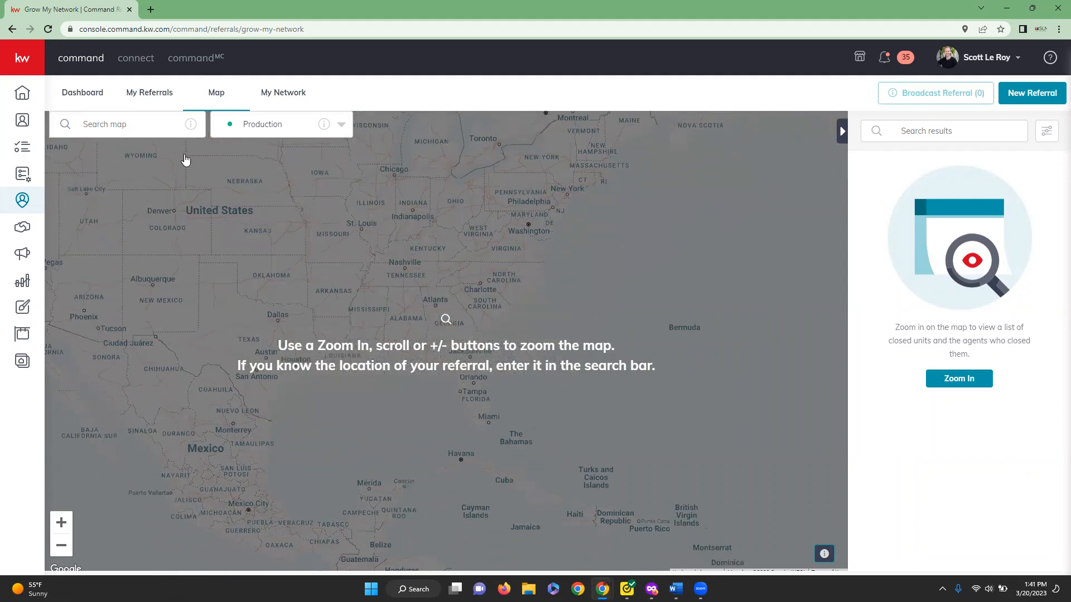
click(103, 121)
text(Jacksonville)
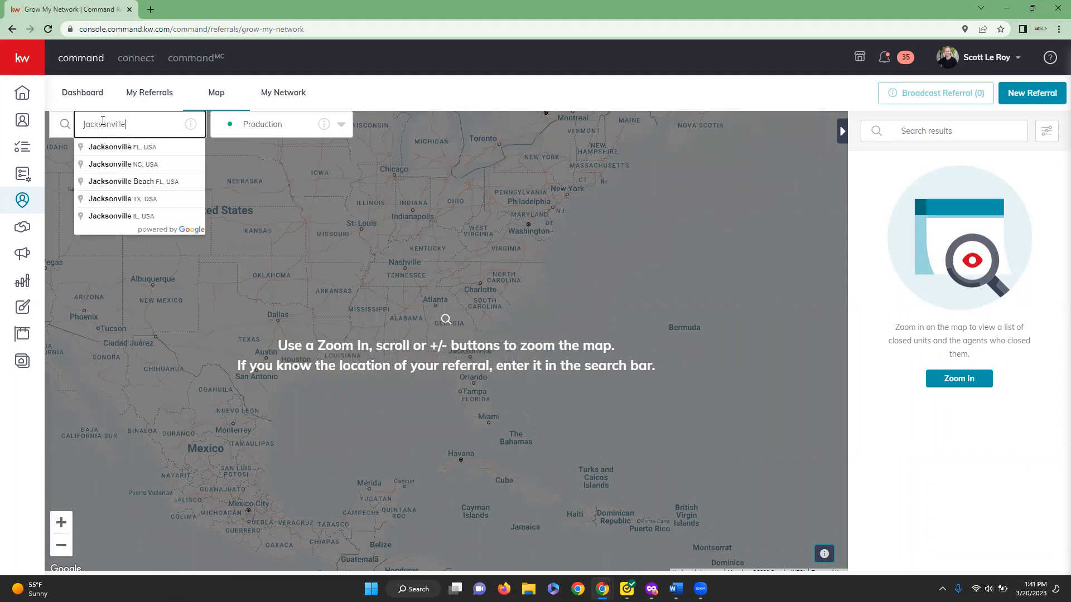
click(113, 148)
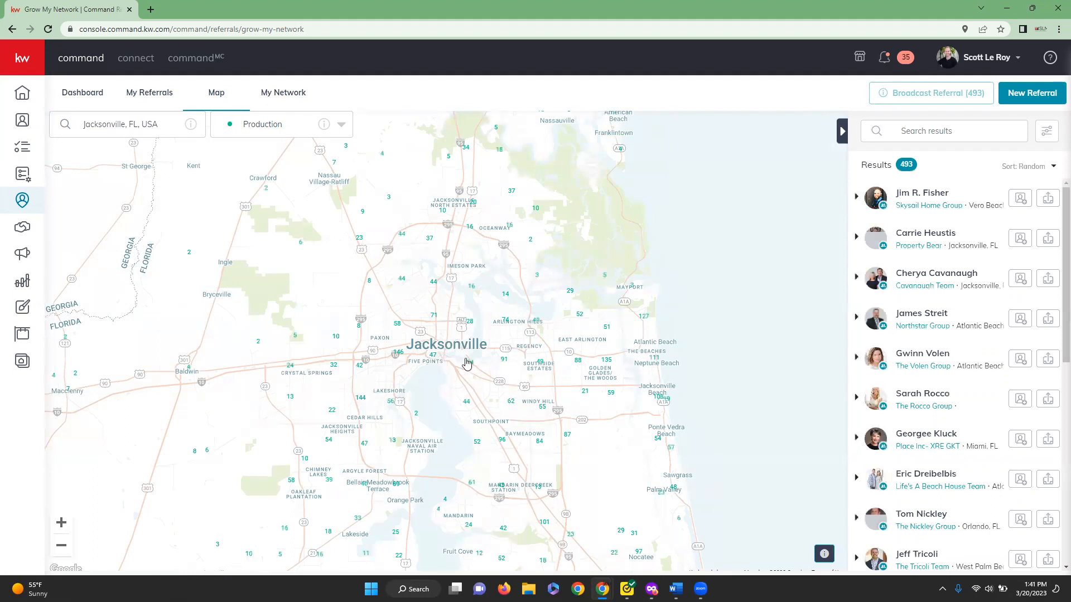
- View the map's display options without changing from Production, and clear the location search
click(342, 127)
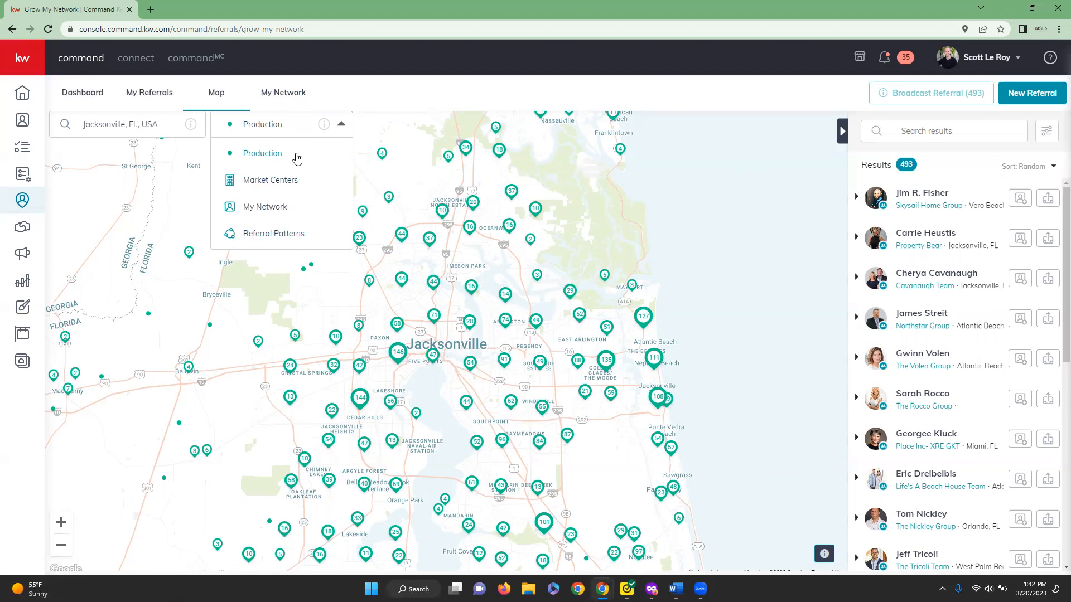
click(344, 85)
drag(160, 124, 69, 113)
key(BackSpace)
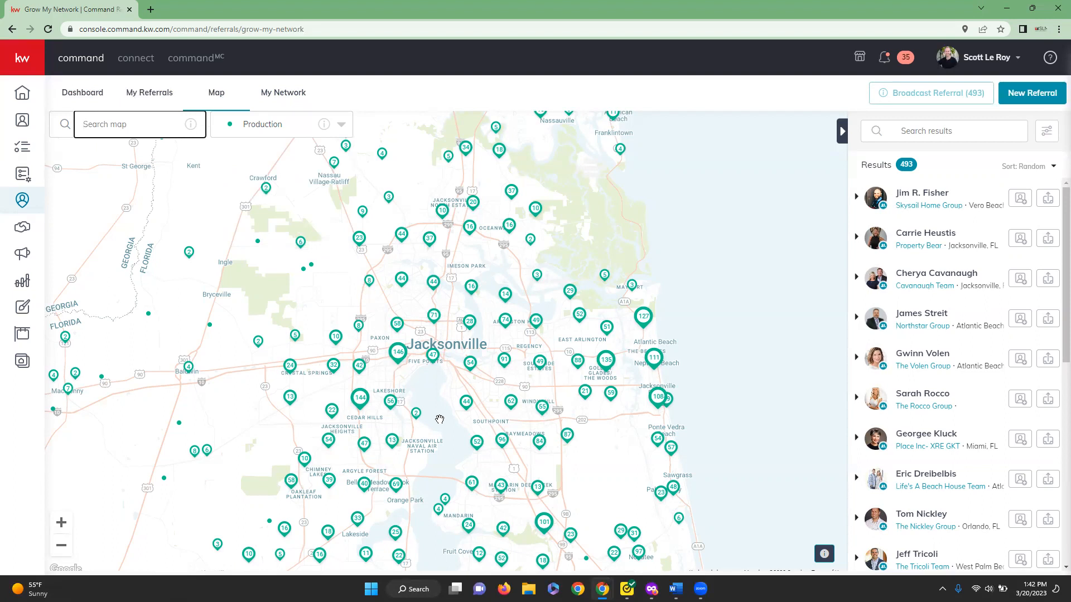
- Explore the production markers and agent results around Jacksonville at different map scales, ending on the area toward Jacksonville Beach
scroll(441, 420, down, 3)
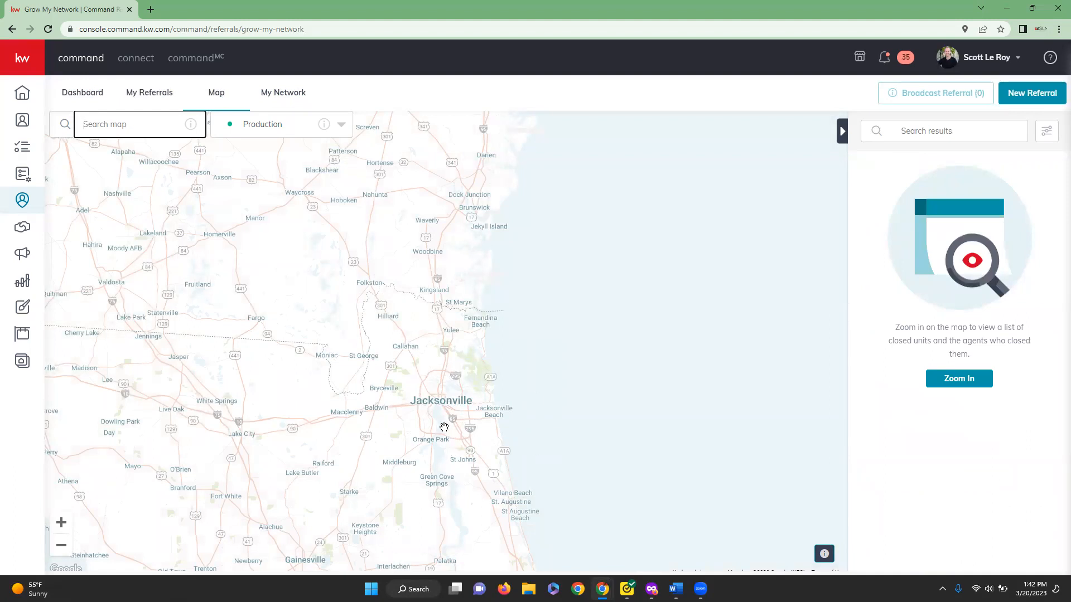
scroll(437, 433, up, 3)
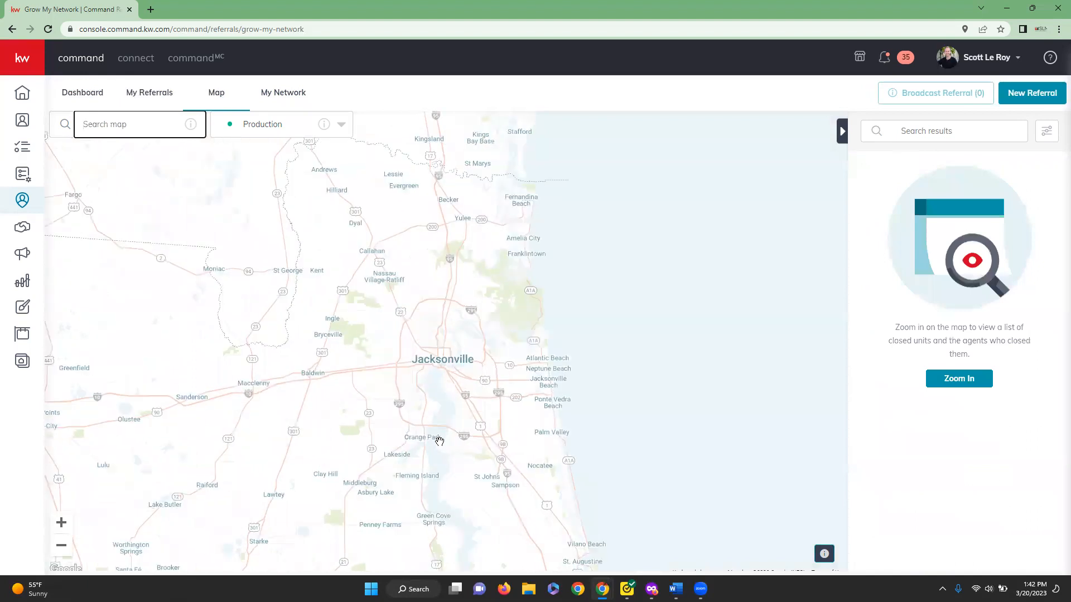
scroll(446, 444, down, 2)
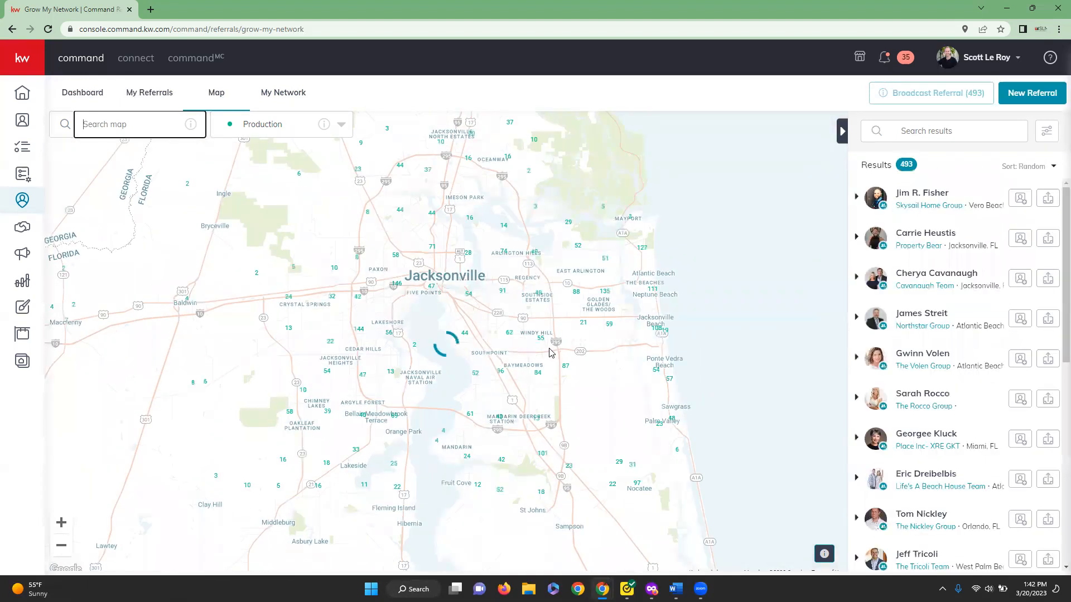
double_click(538, 386)
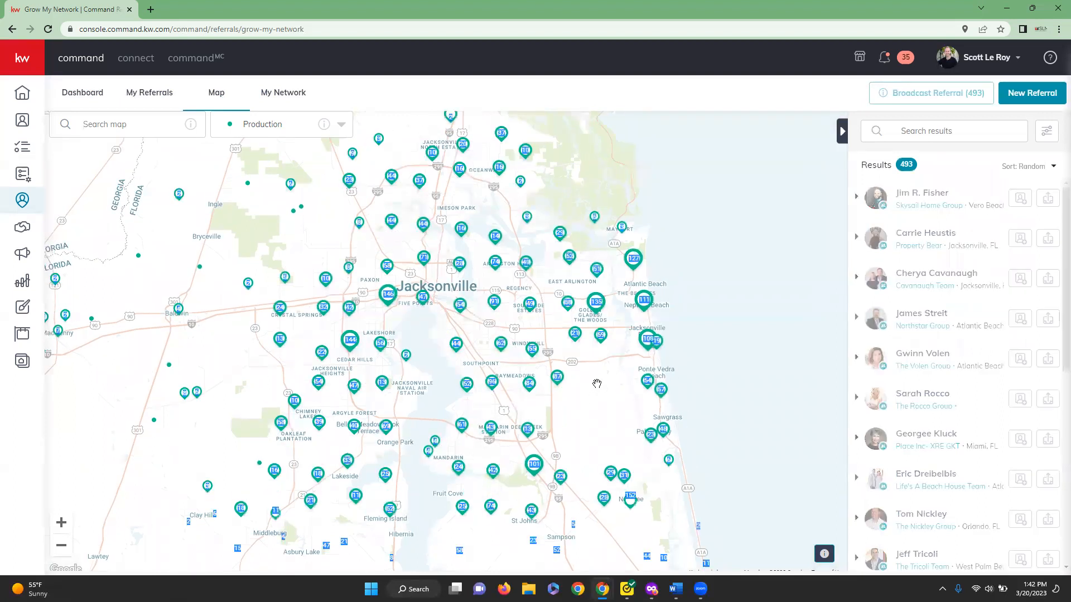
scroll(597, 384, up, 2)
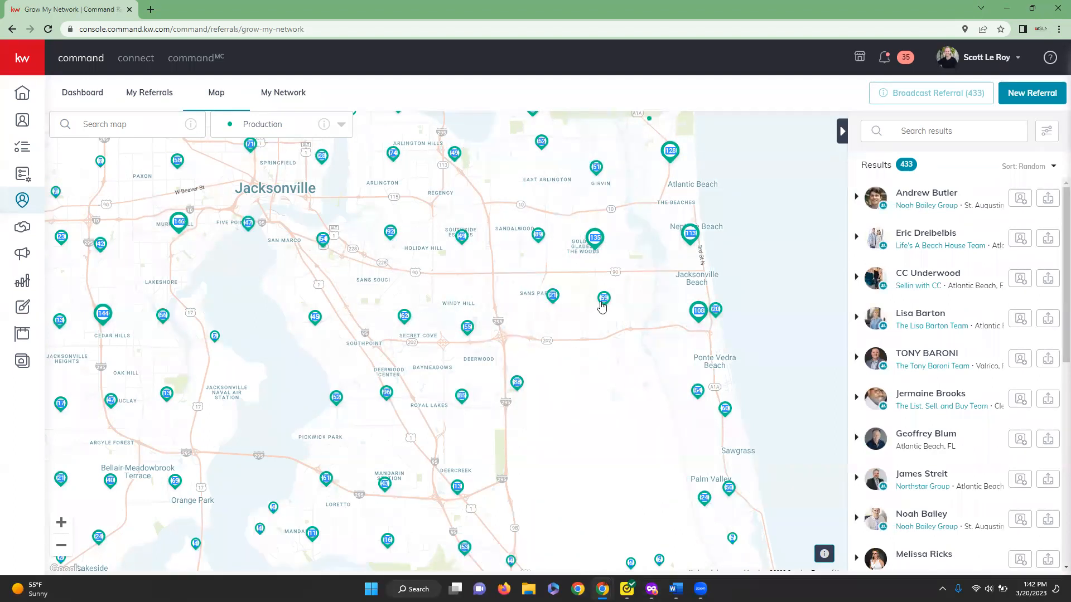
scroll(601, 304, up, 2)
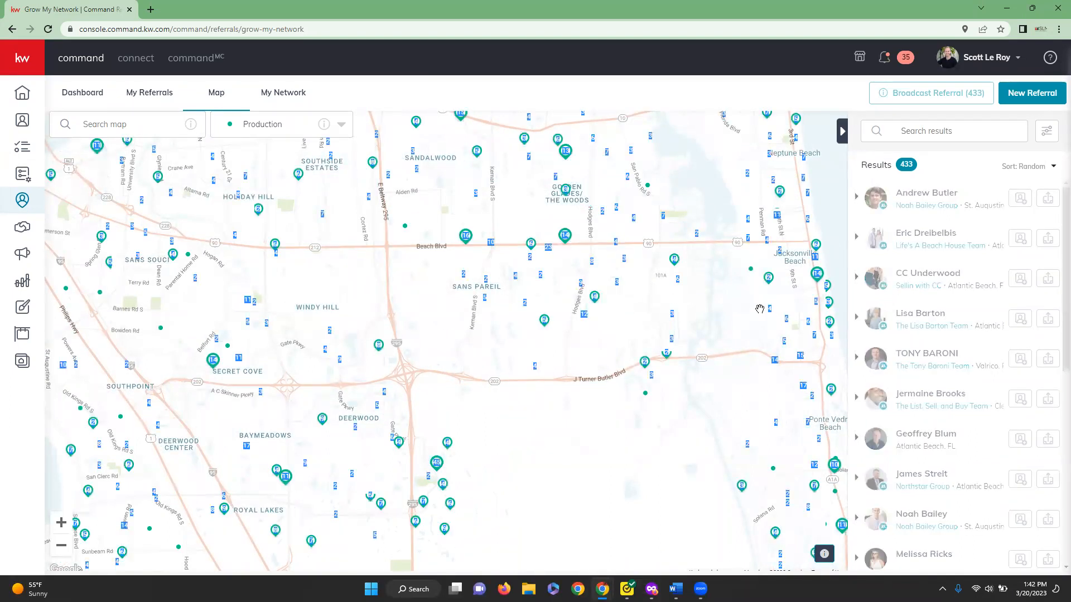
- Narrow the map to the Jacksonville Beach area and filter its agents to at least 3 closed units in this area
scroll(760, 309, up, 1)
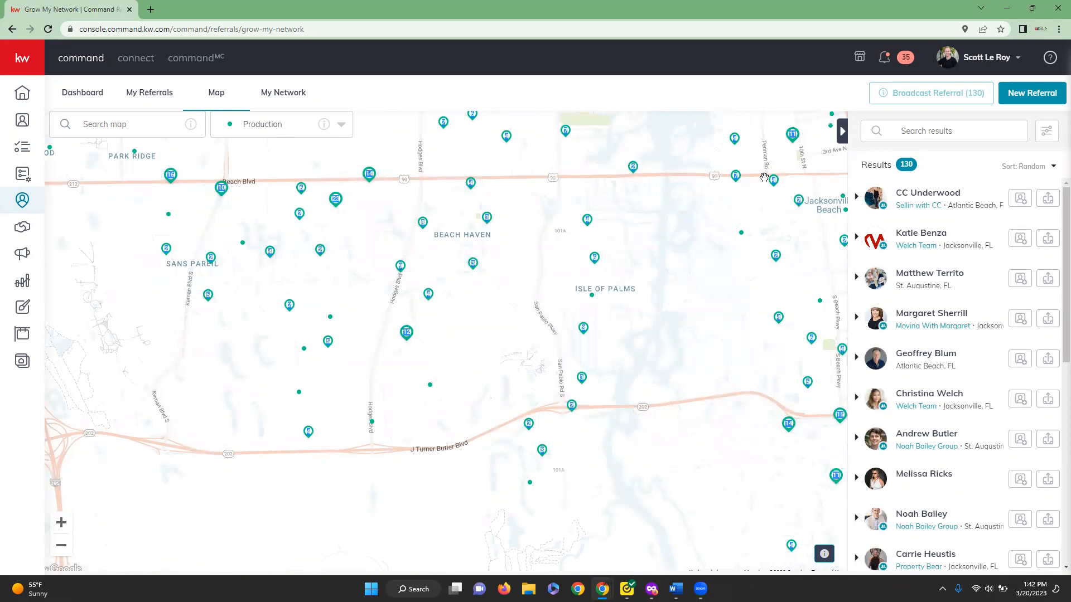
drag(718, 346, 636, 328)
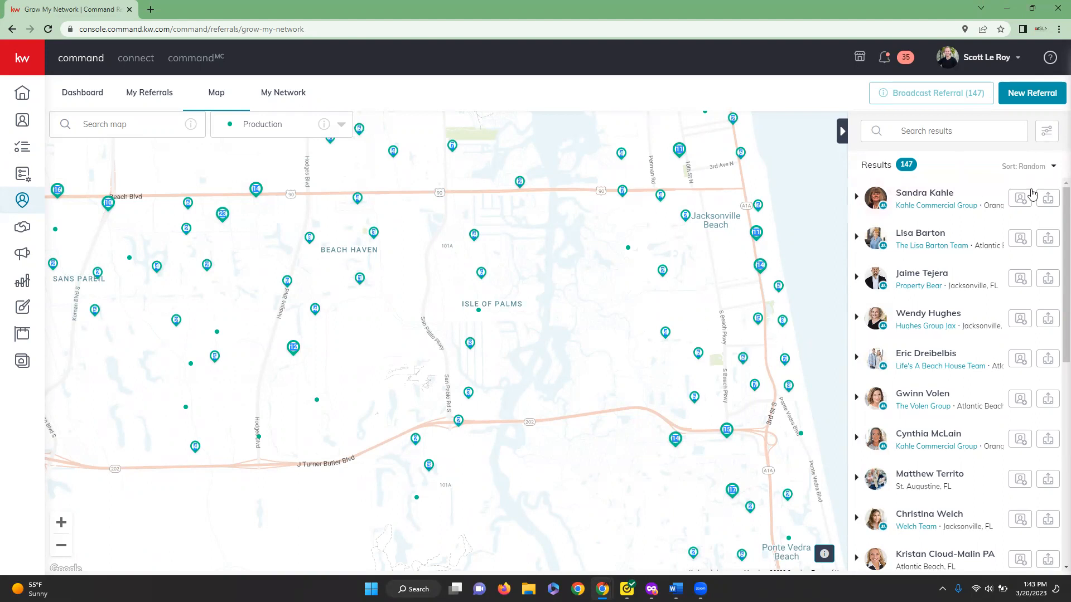
click(1045, 139)
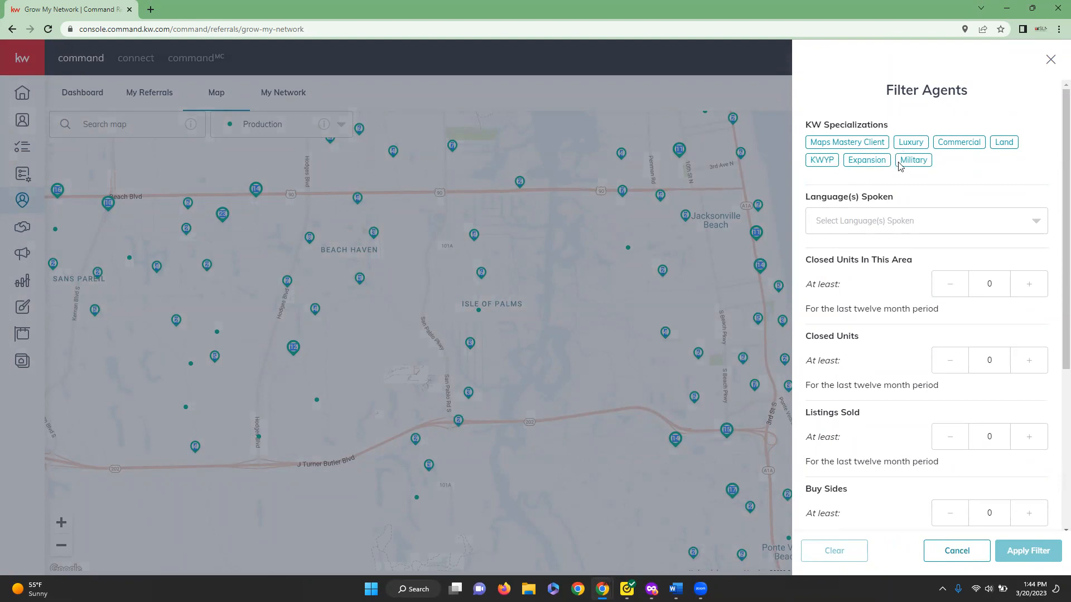
scroll(929, 225, down, 1)
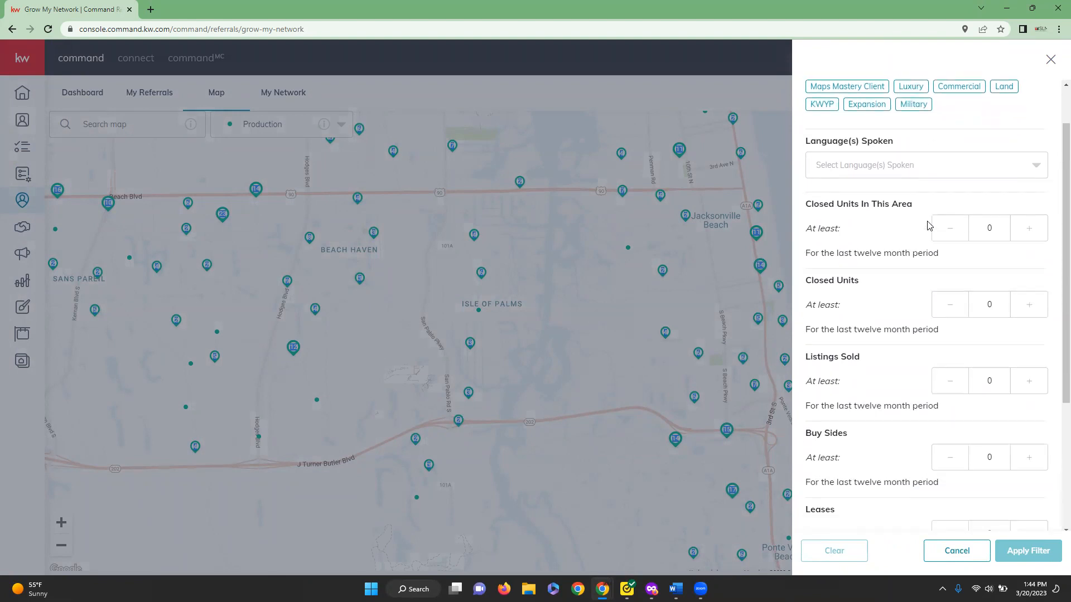
scroll(887, 238, down, 1)
double_click(989, 176)
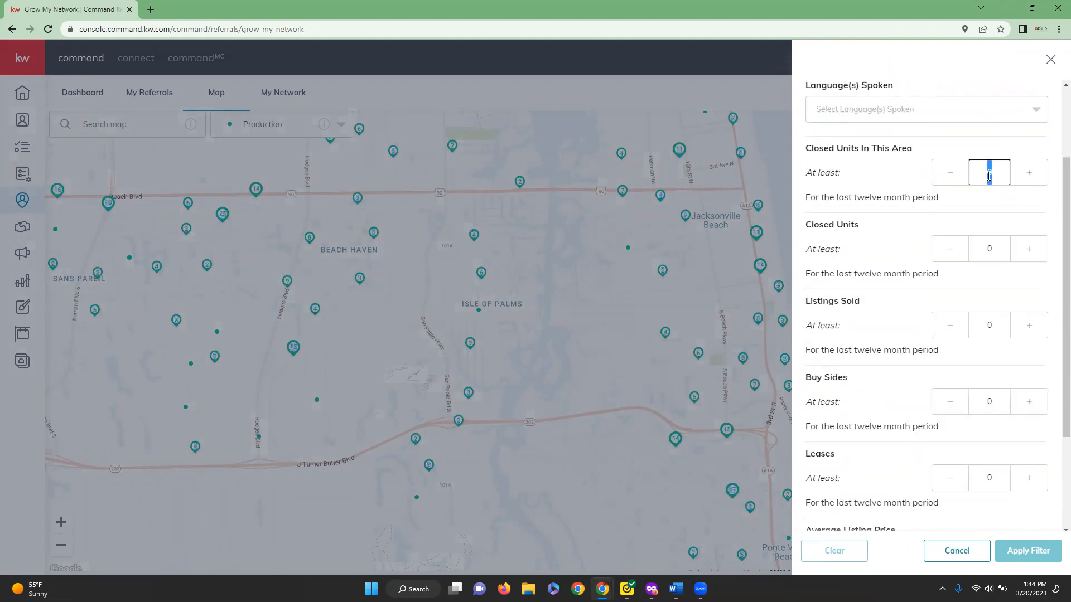
text(3)
click(991, 209)
scroll(913, 277, down, 2)
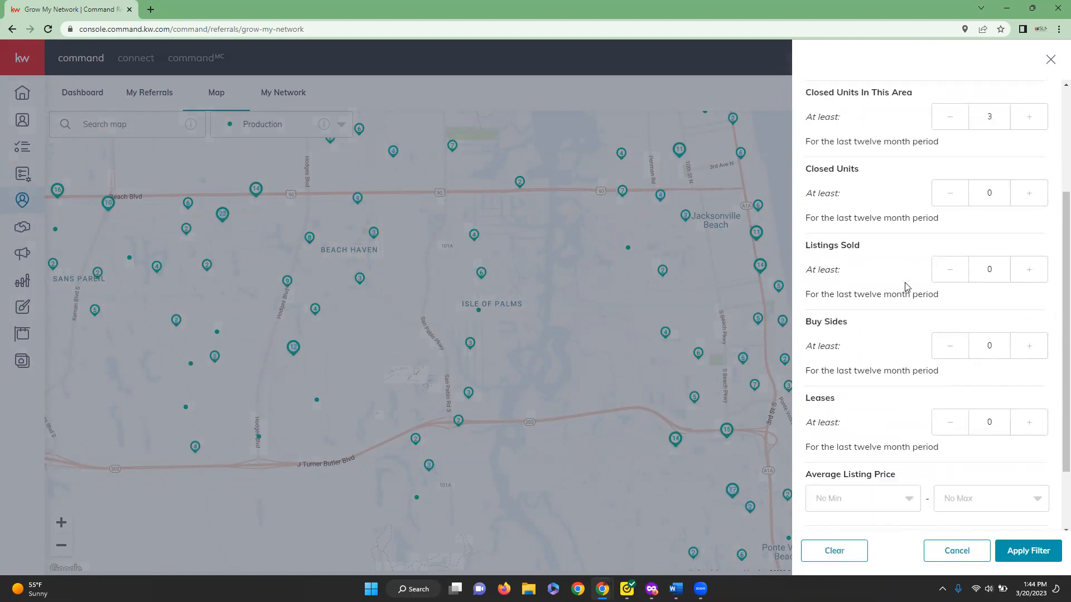
scroll(872, 334, down, 1)
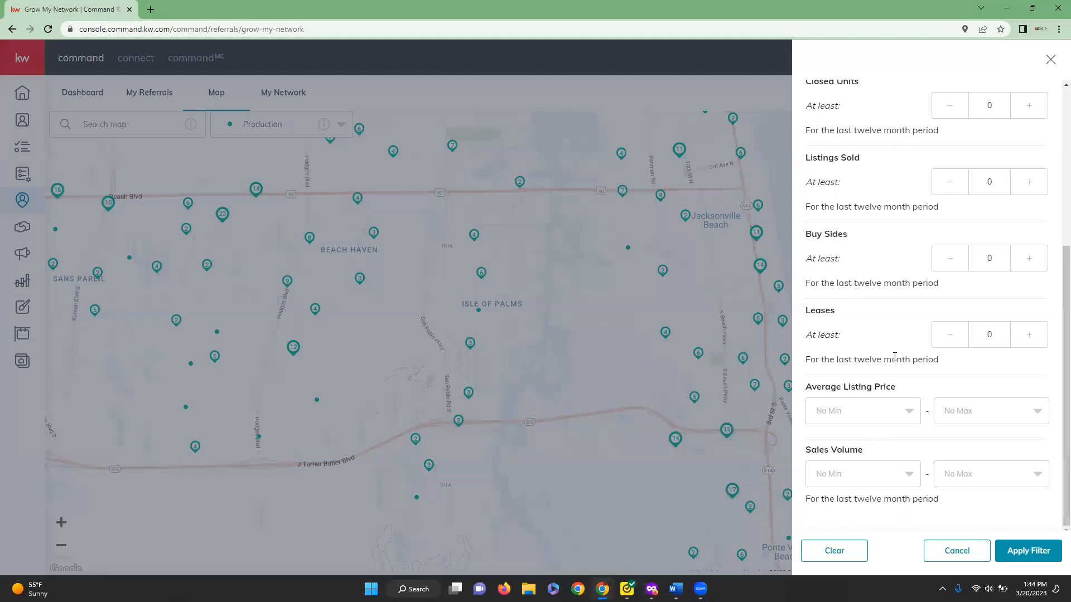
click(1030, 550)
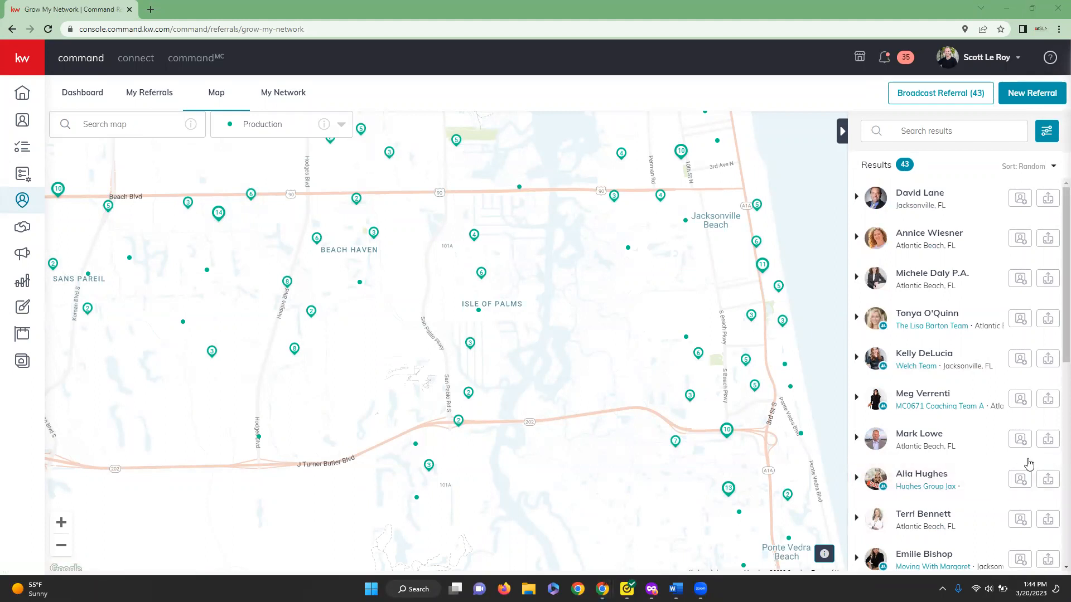
- Review the referral broadcast form for the filtered agents down to the transaction timeline, and cancel it without sending
click(956, 97)
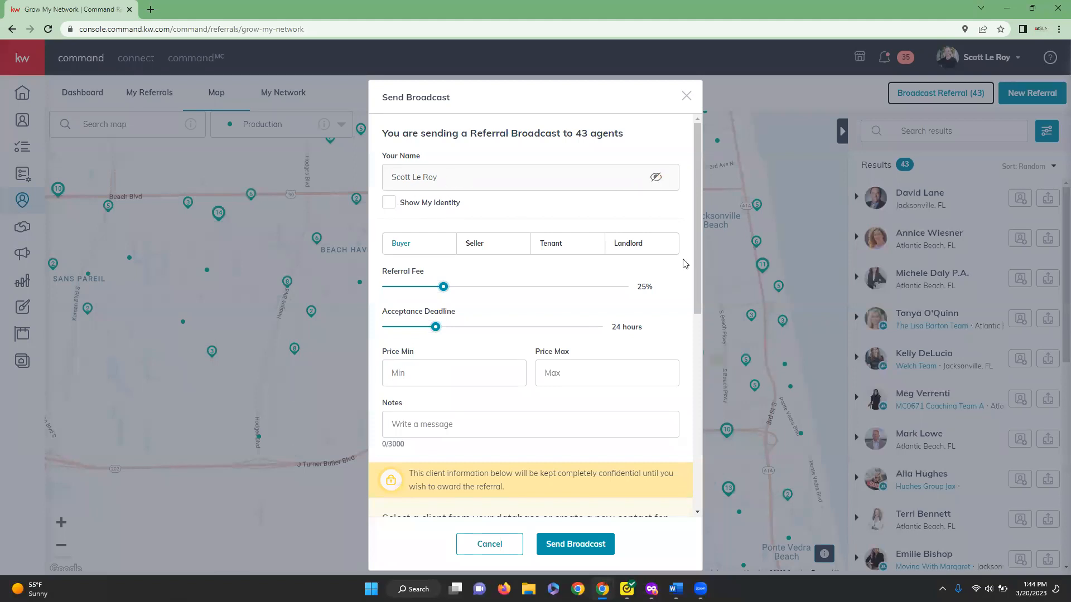
scroll(686, 289, down, 5)
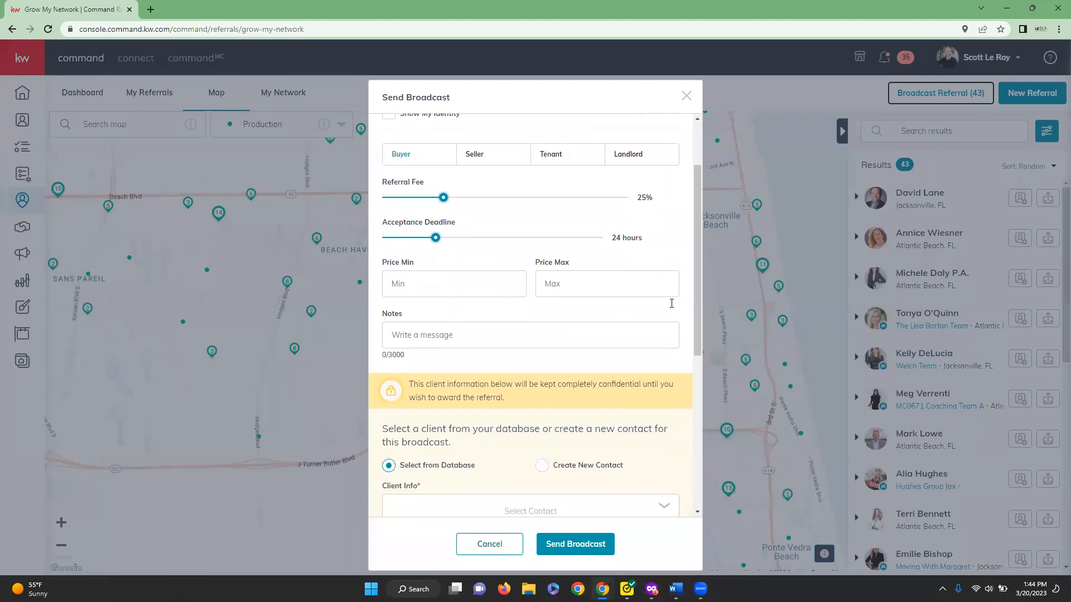
scroll(686, 288, down, 1)
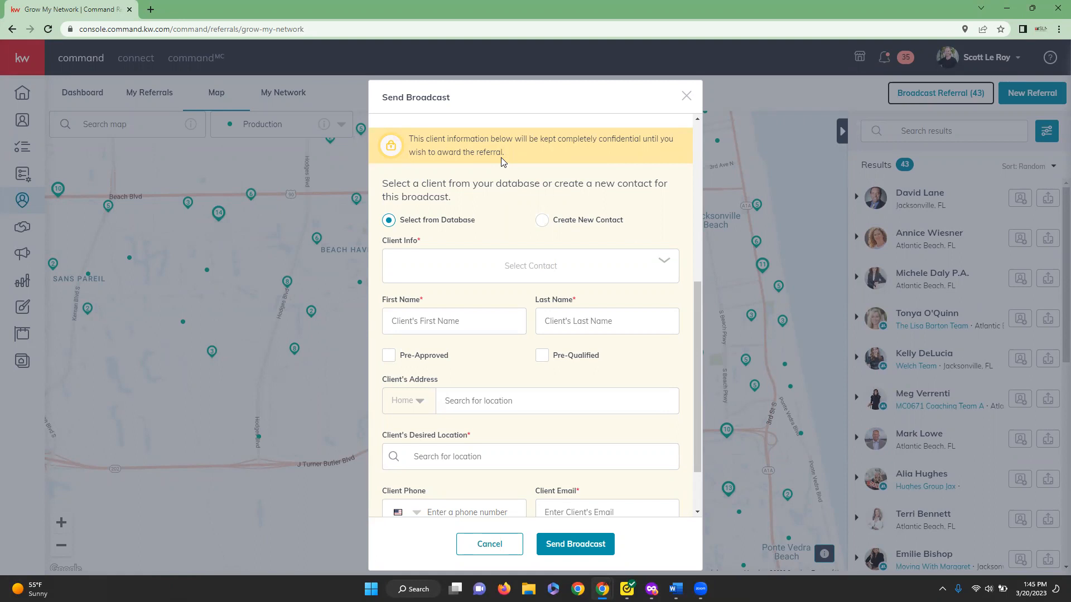
scroll(623, 220, down, 2)
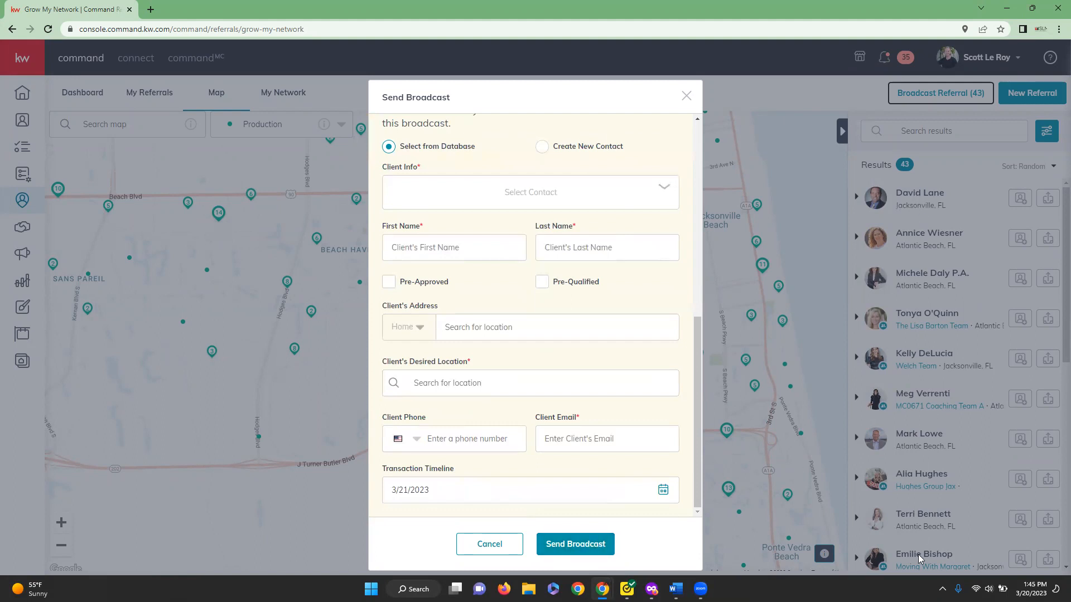
click(500, 549)
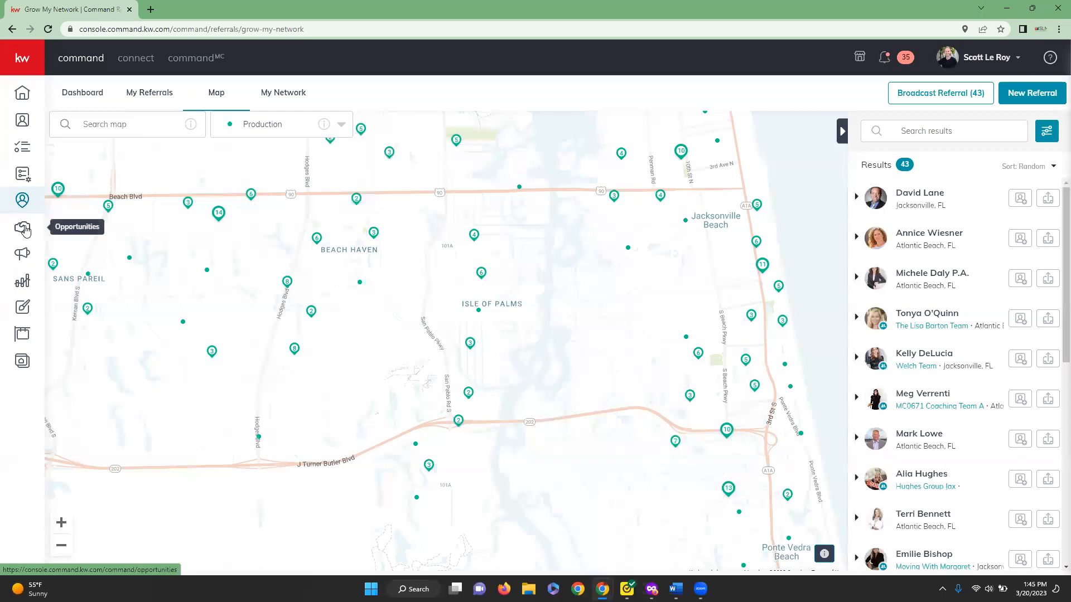
- Open Opportunities, view the agent's personal pipeline, and return to The Dream Team's pipeline
click(25, 231)
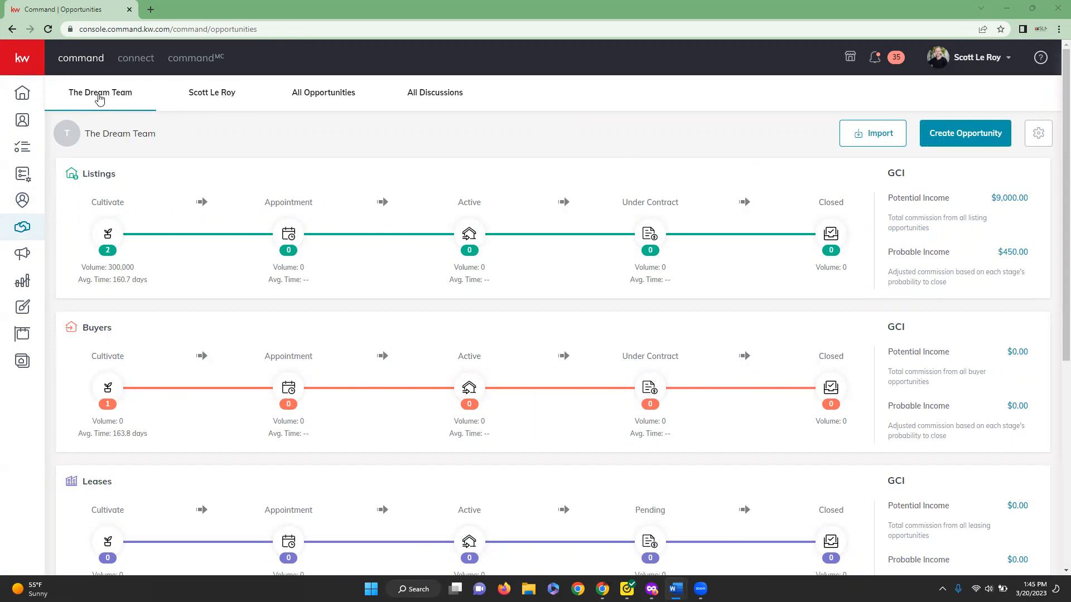
click(226, 95)
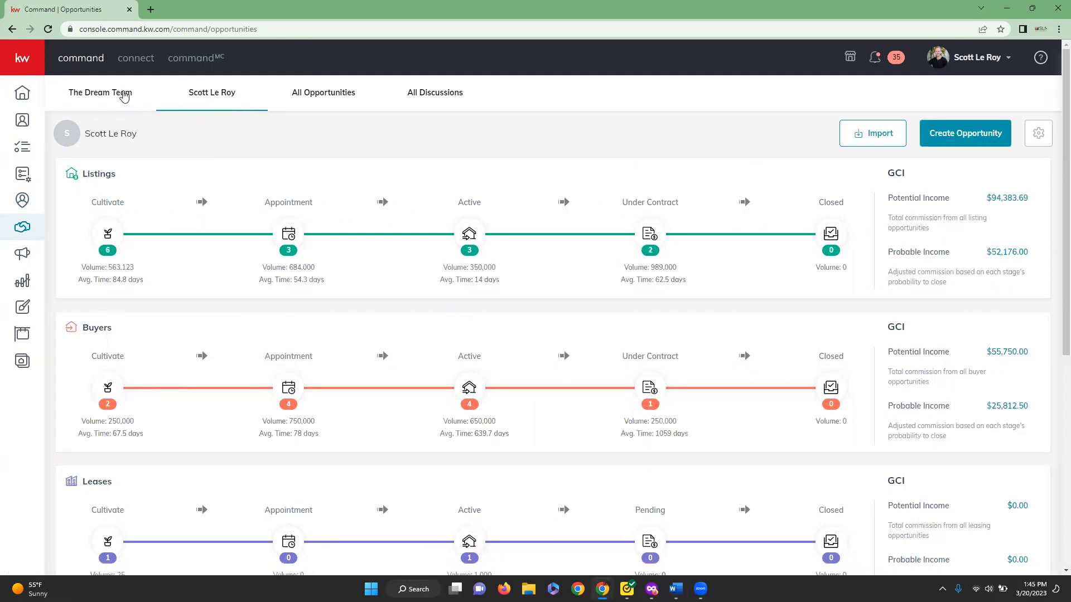
click(122, 95)
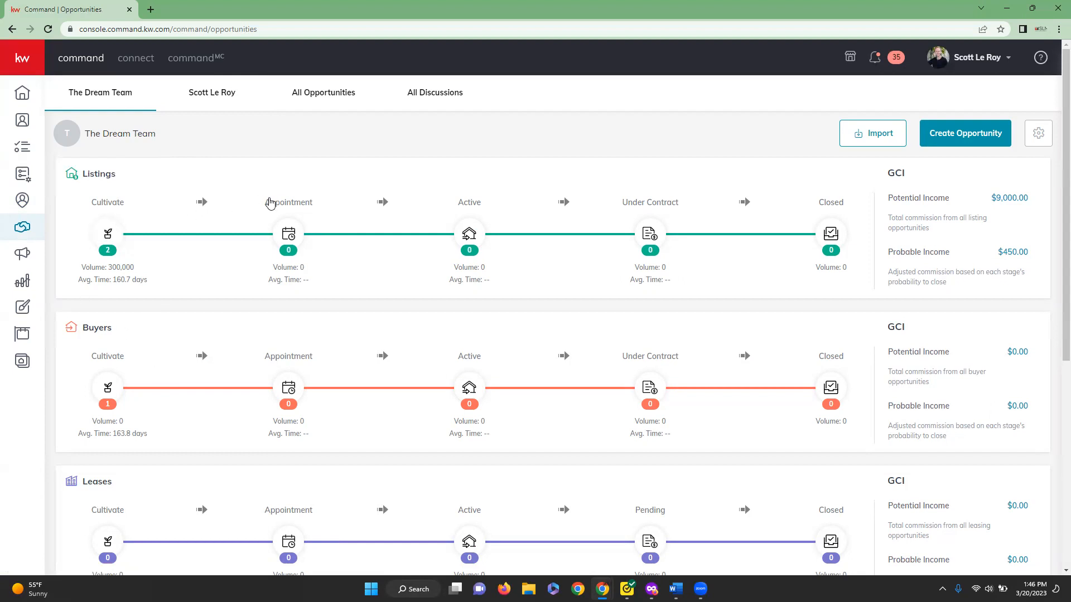
- Examine The Dream Team's listing, buyer and lease pipelines, ratio table, activity chart with its opportunity type options, and monthly closings
scroll(167, 293, down, 1)
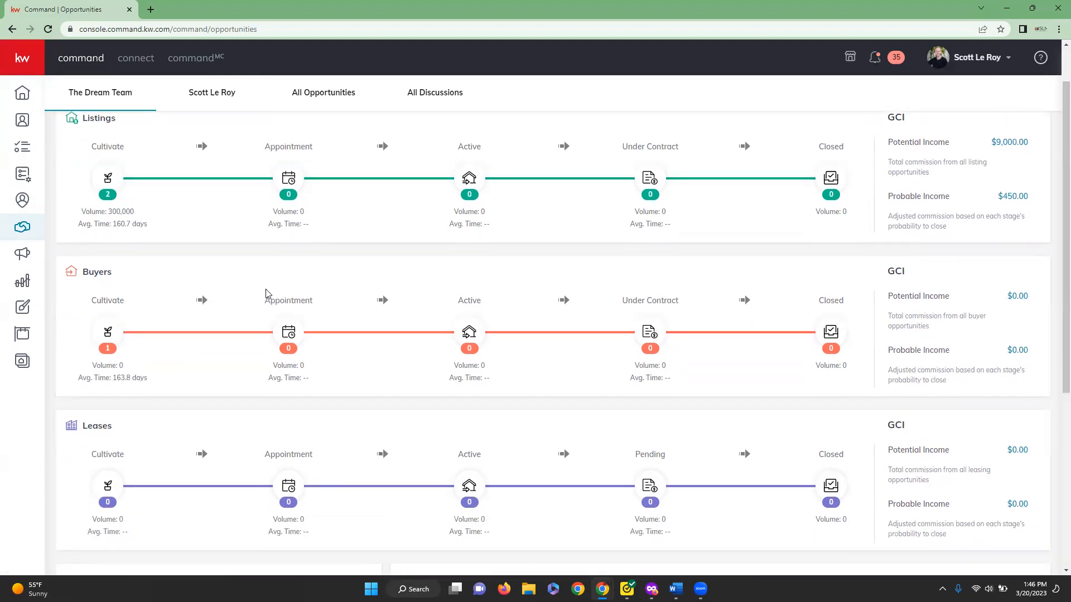
scroll(266, 294, down, 3)
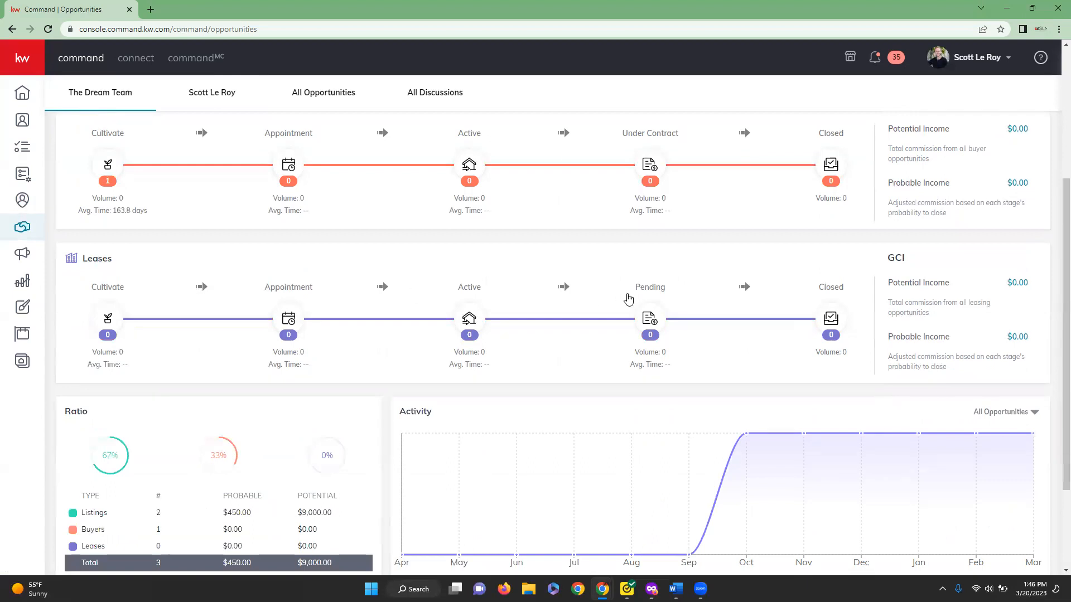
scroll(574, 323, down, 2)
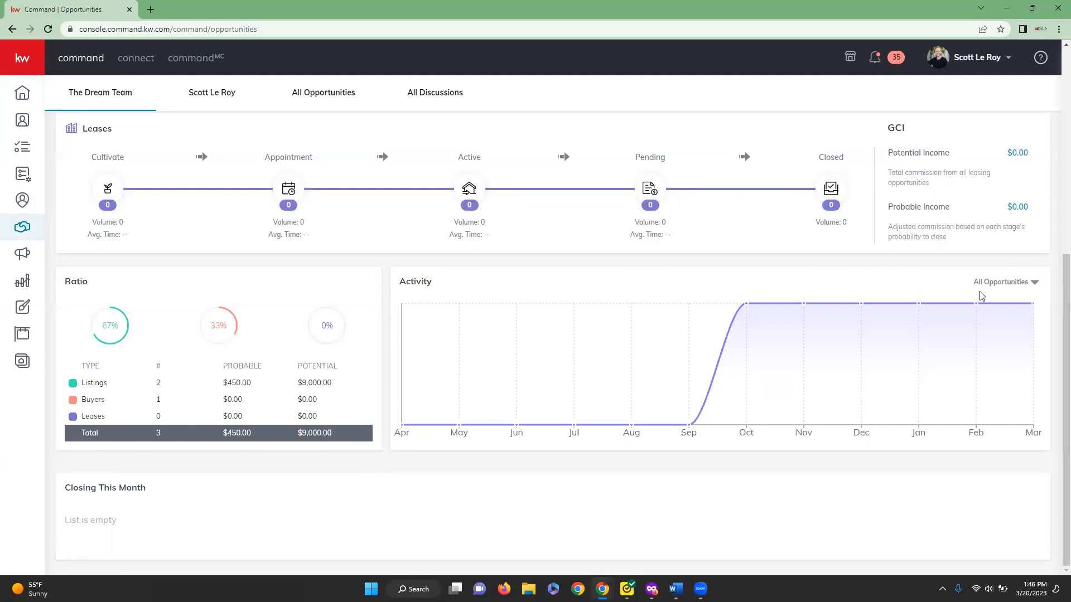
click(1031, 285)
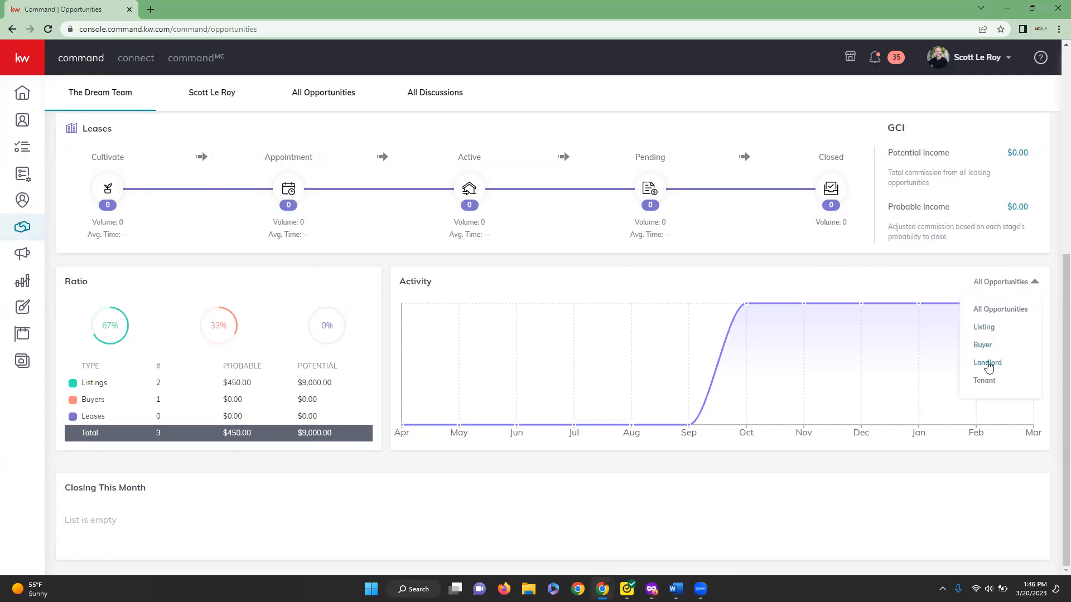
click(927, 469)
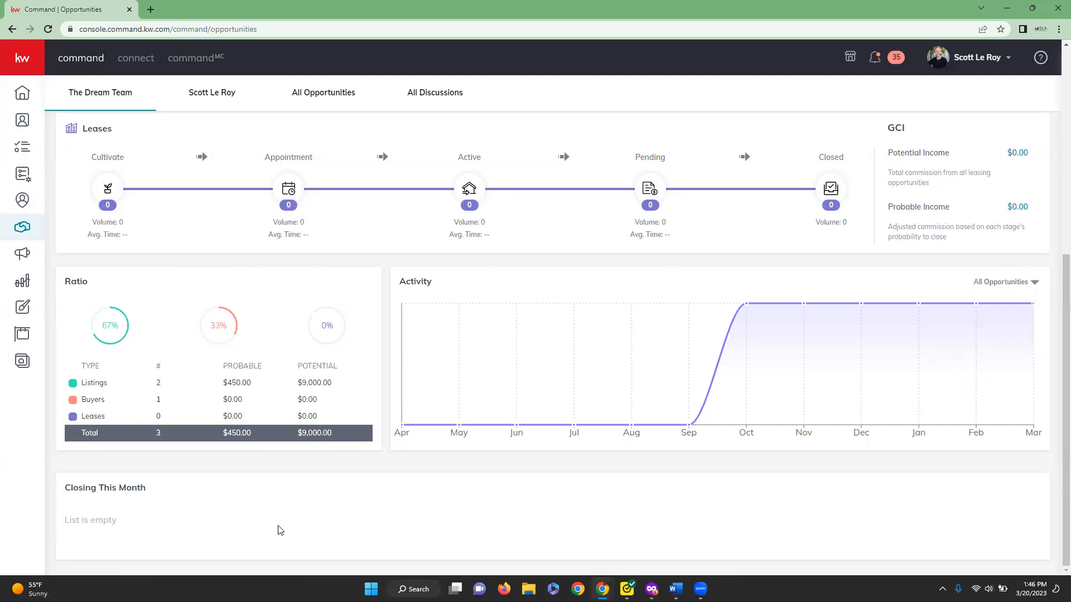
scroll(279, 529, up, 6)
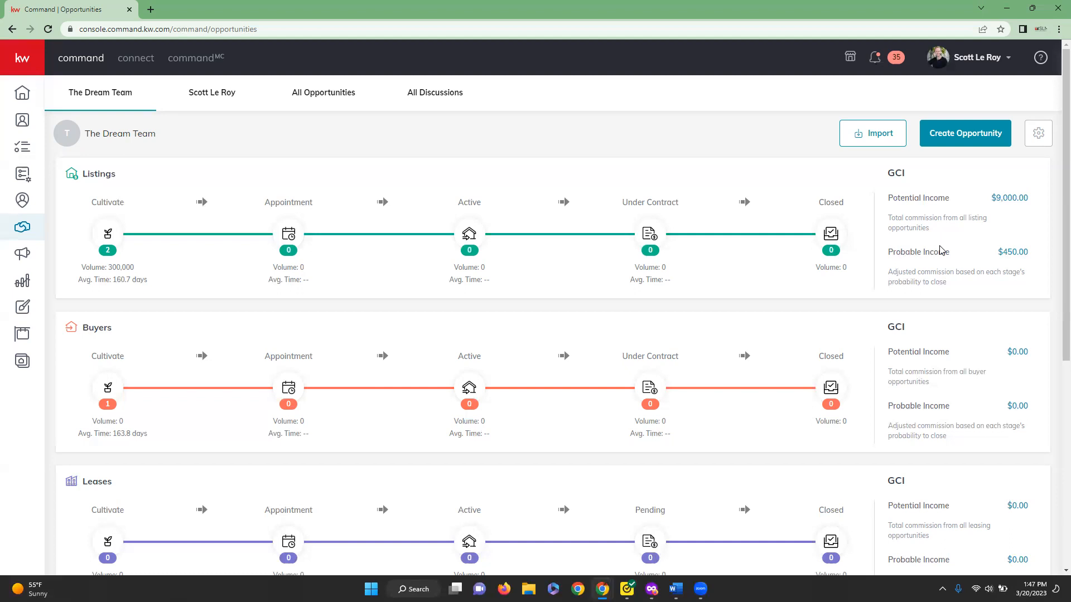
scroll(942, 249, down, 6)
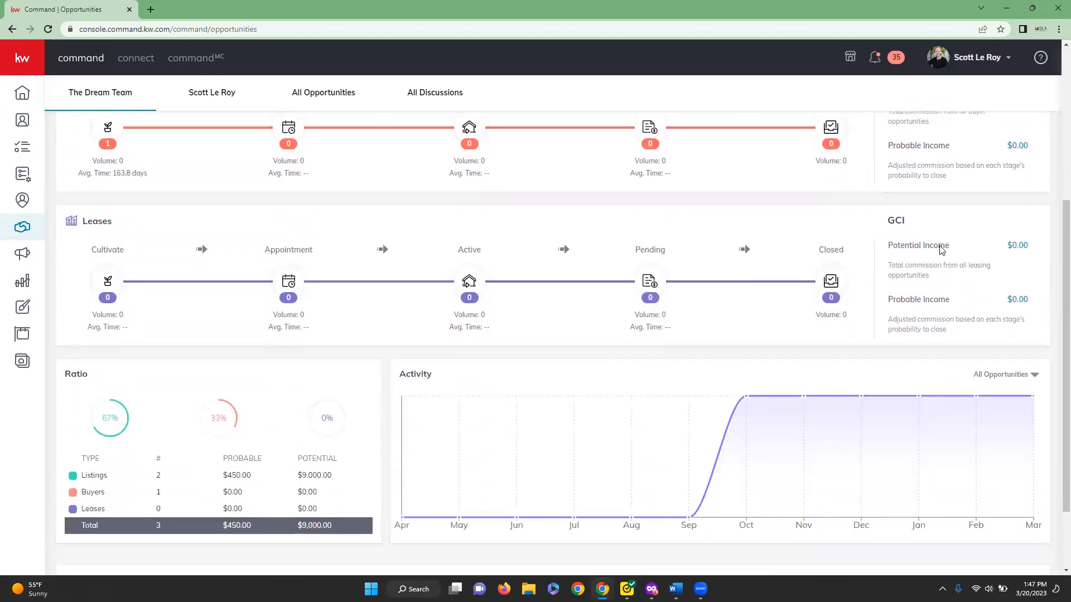
scroll(942, 252, up, 6)
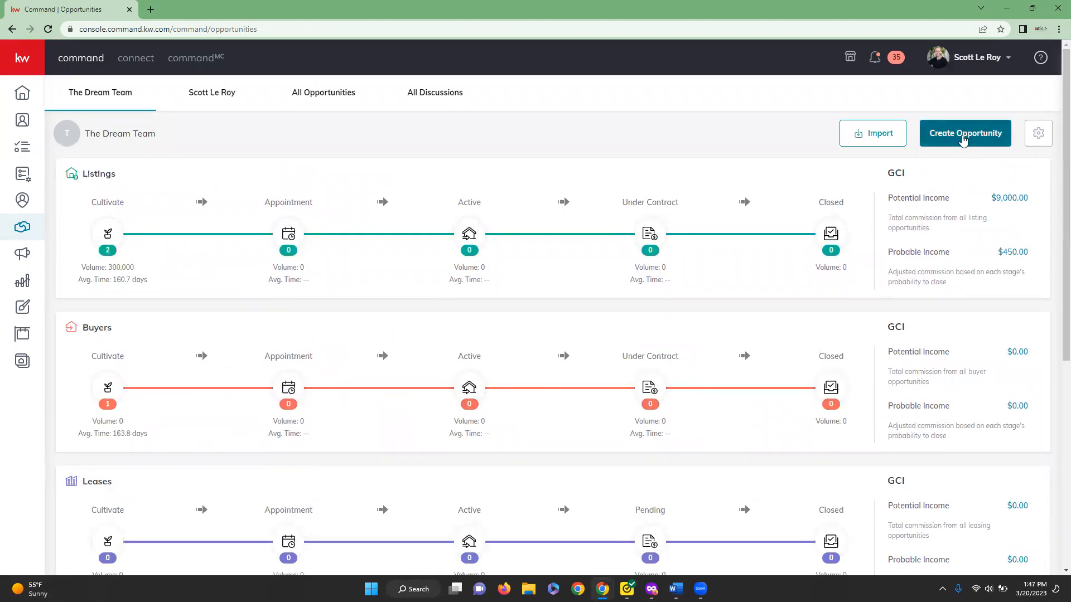
- Review the Create Opportunity form and the dotloop Import Loops choices, closing each without creating or importing anything
click(962, 137)
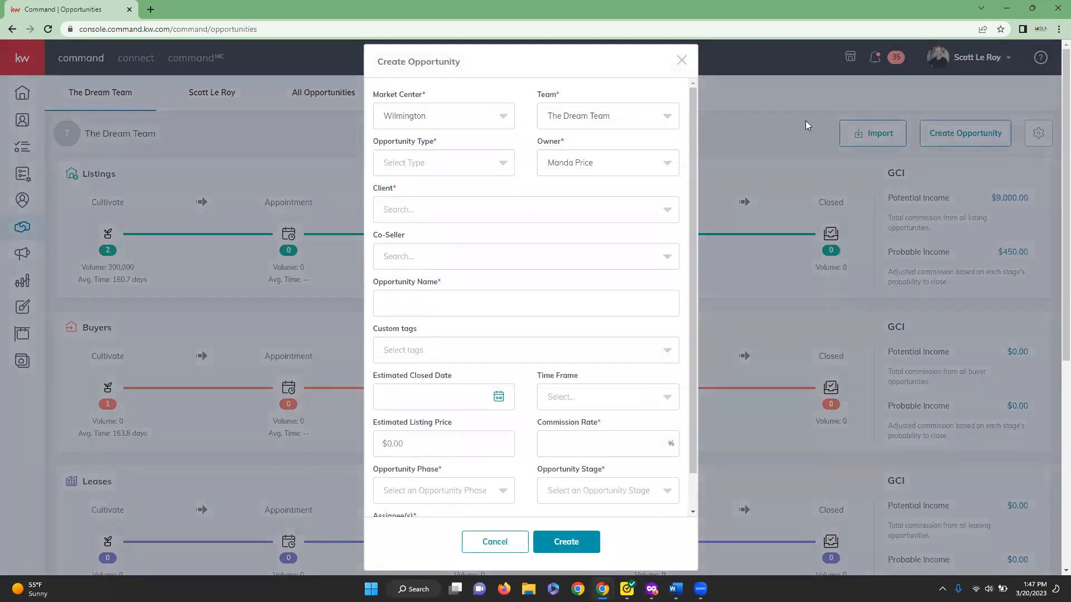
scroll(681, 151, down, 1)
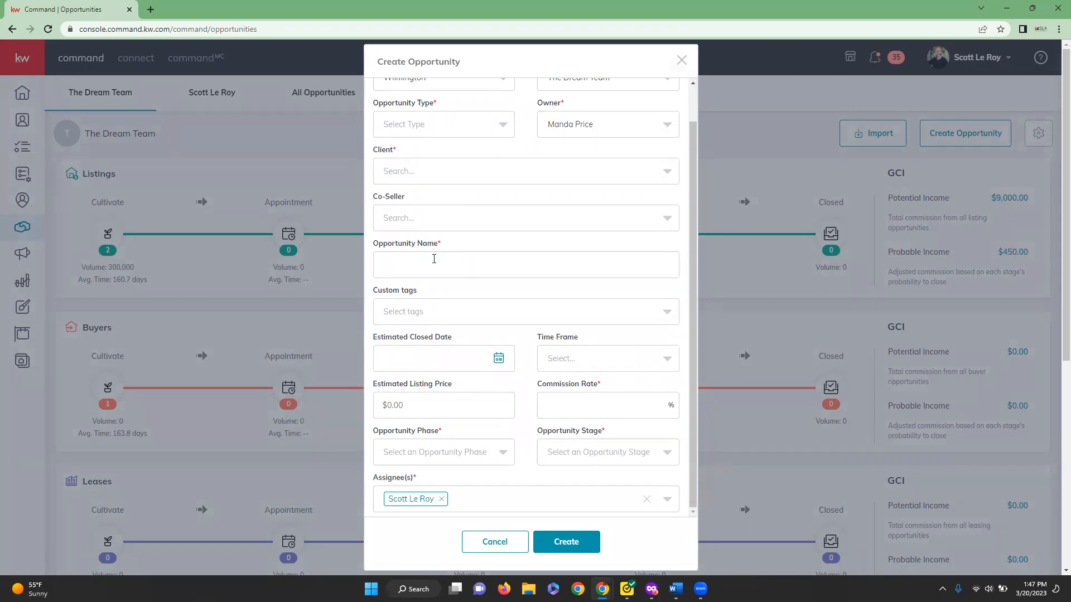
scroll(434, 262, down, 1)
scroll(434, 270, up, 1)
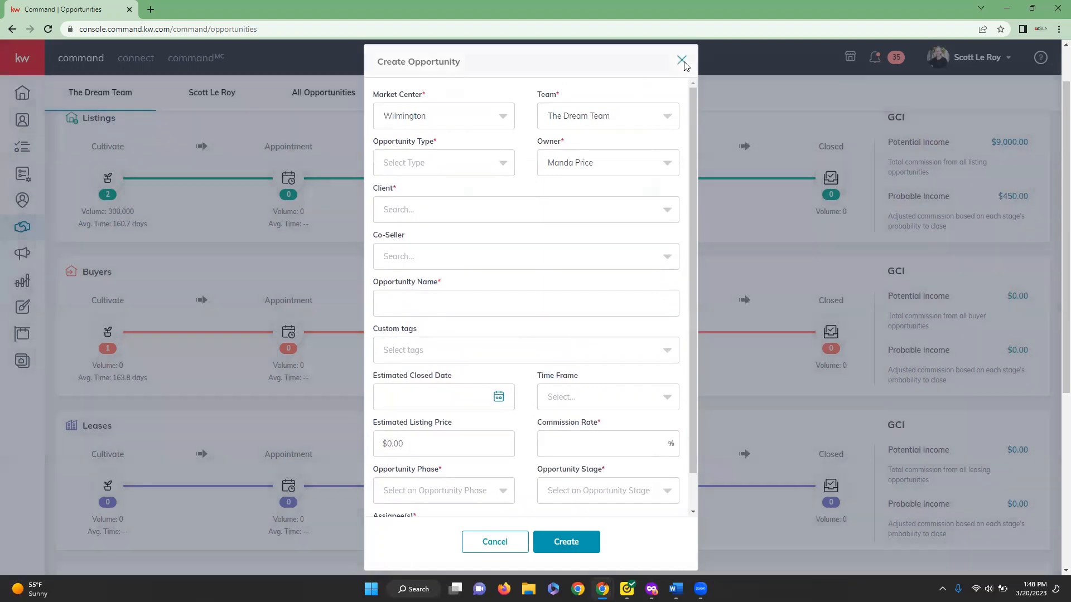
click(683, 62)
scroll(840, 282, up, 1)
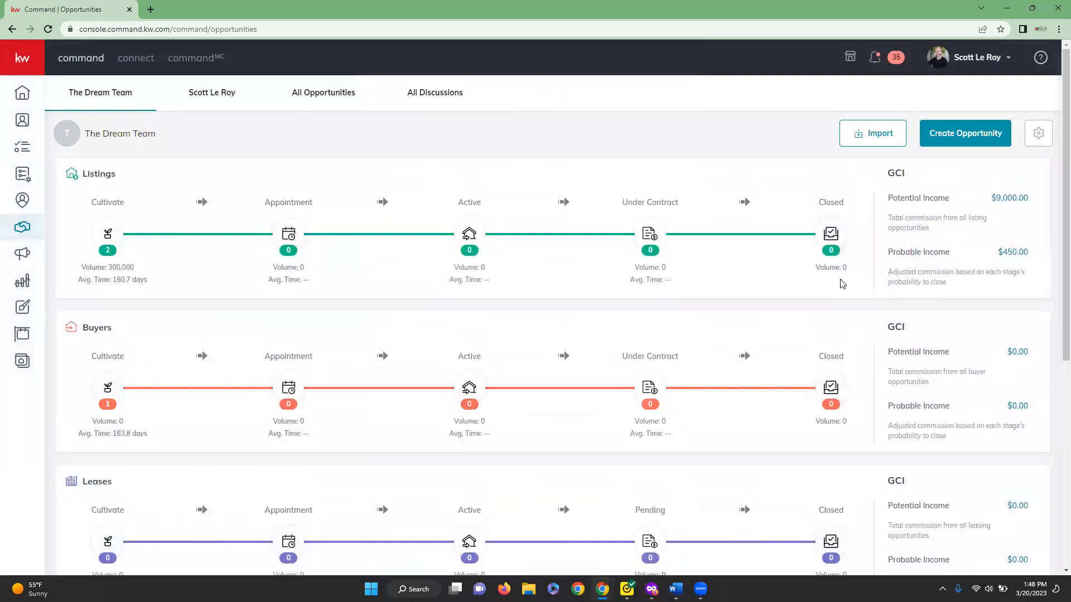
click(873, 139)
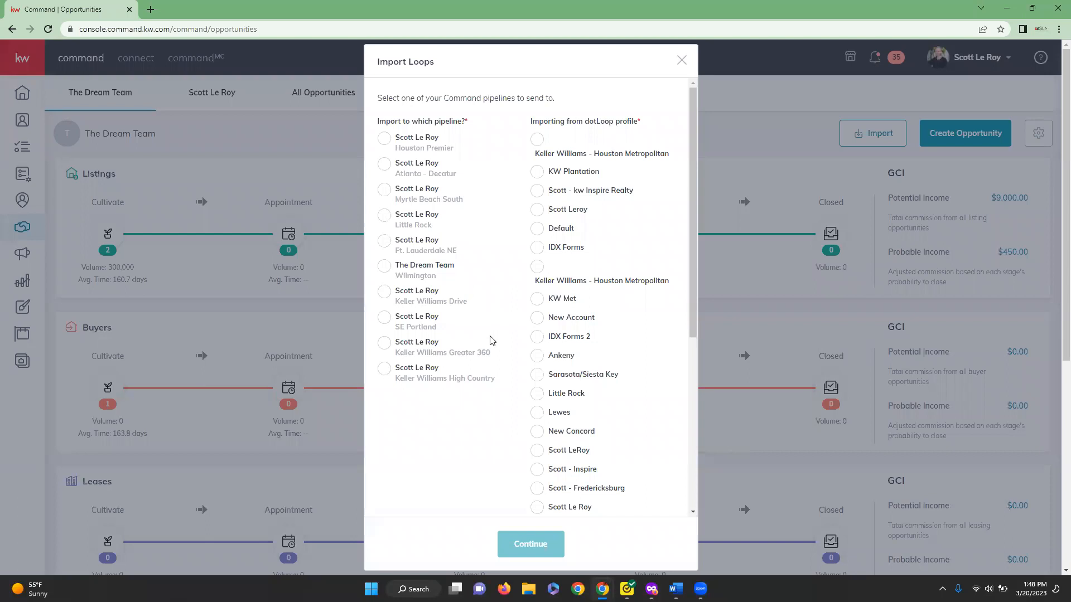
click(681, 60)
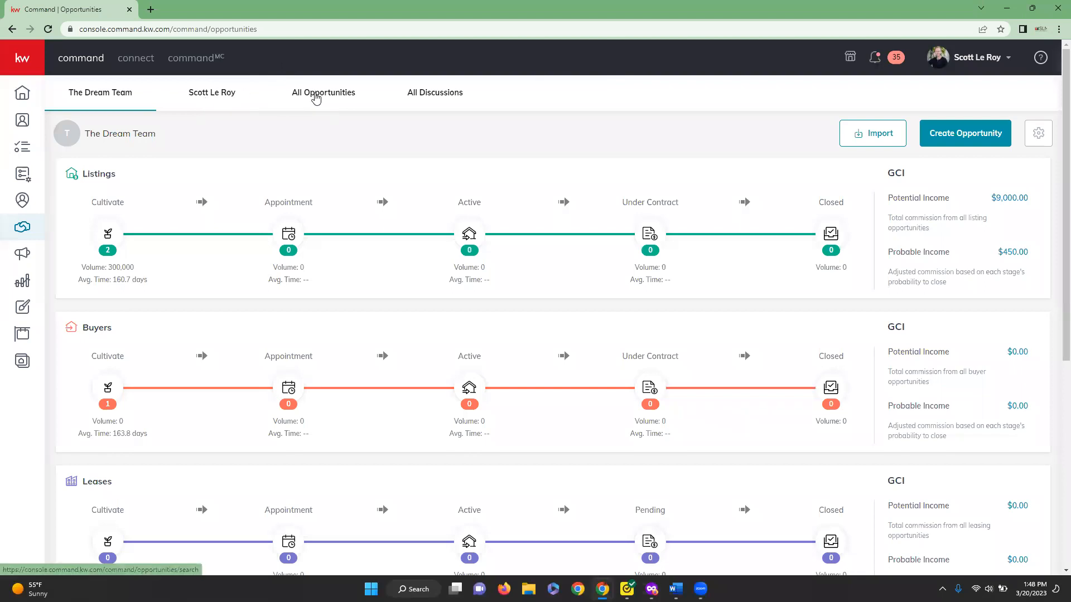
- Show the All Opportunities list and look at its search-by options and the Smartview choices, including Create Smartview
click(316, 95)
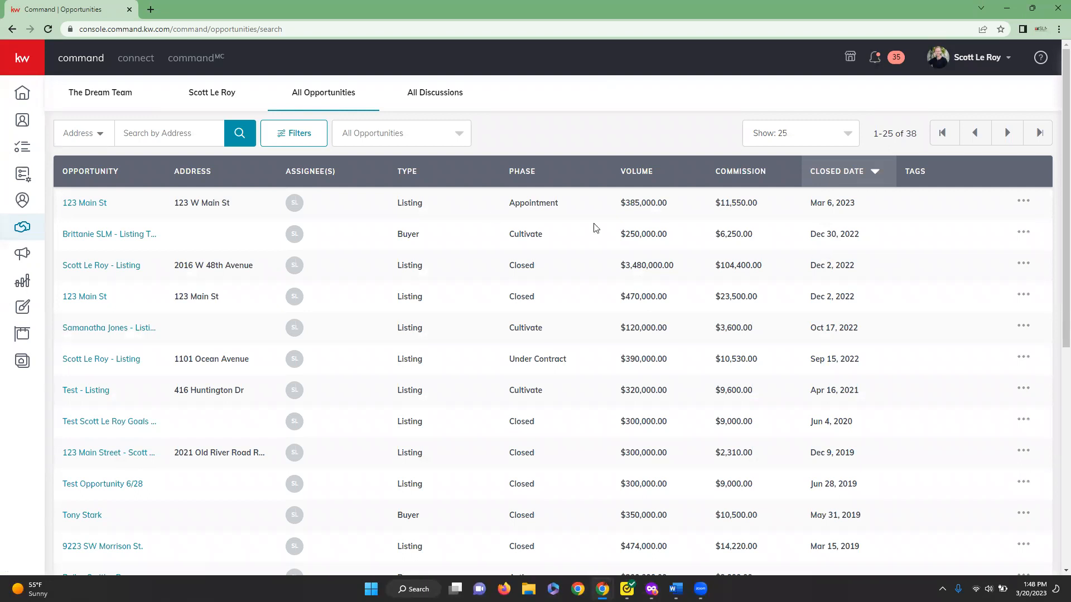
click(101, 138)
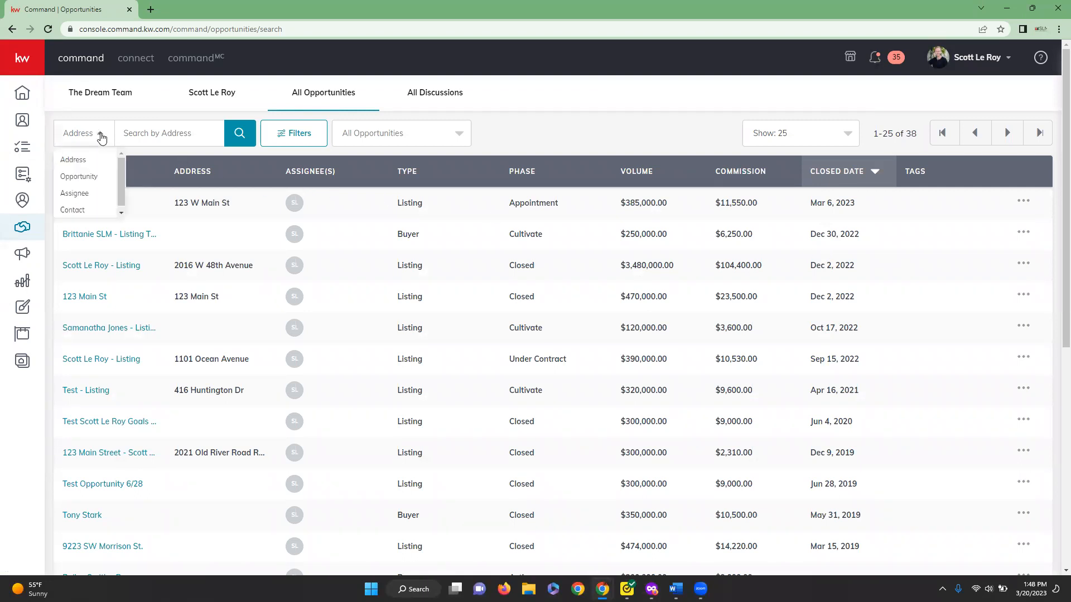
scroll(98, 192, up, 1)
click(99, 138)
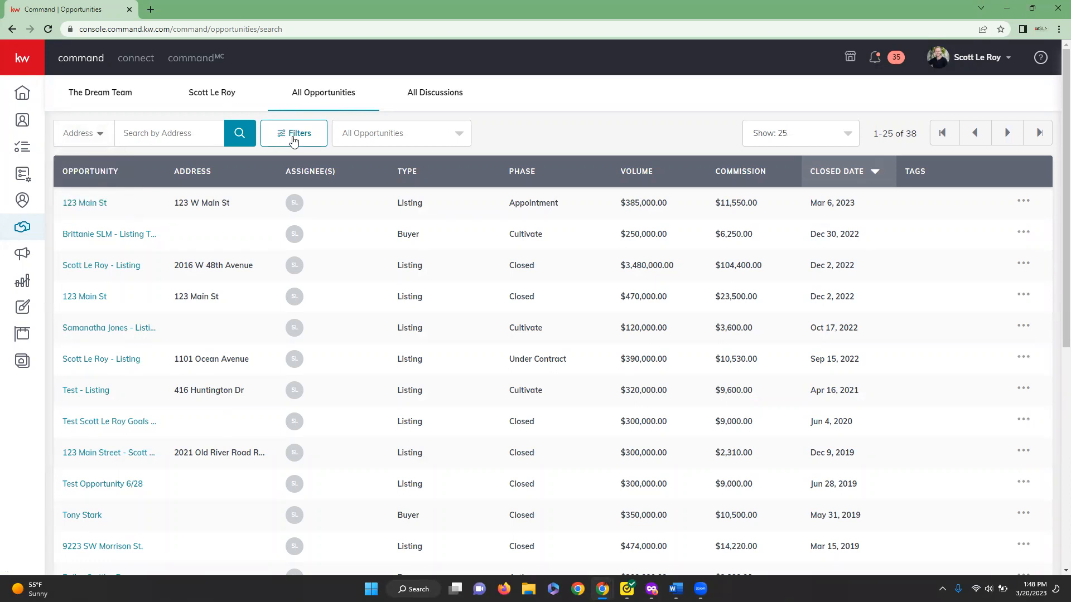
click(459, 134)
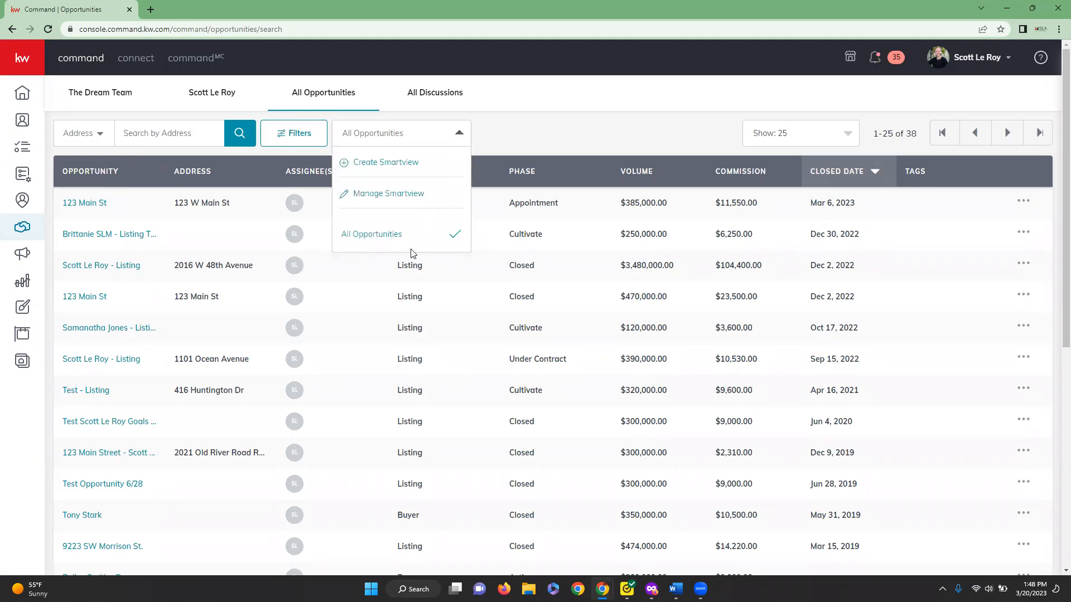
mouse_move(415, 161)
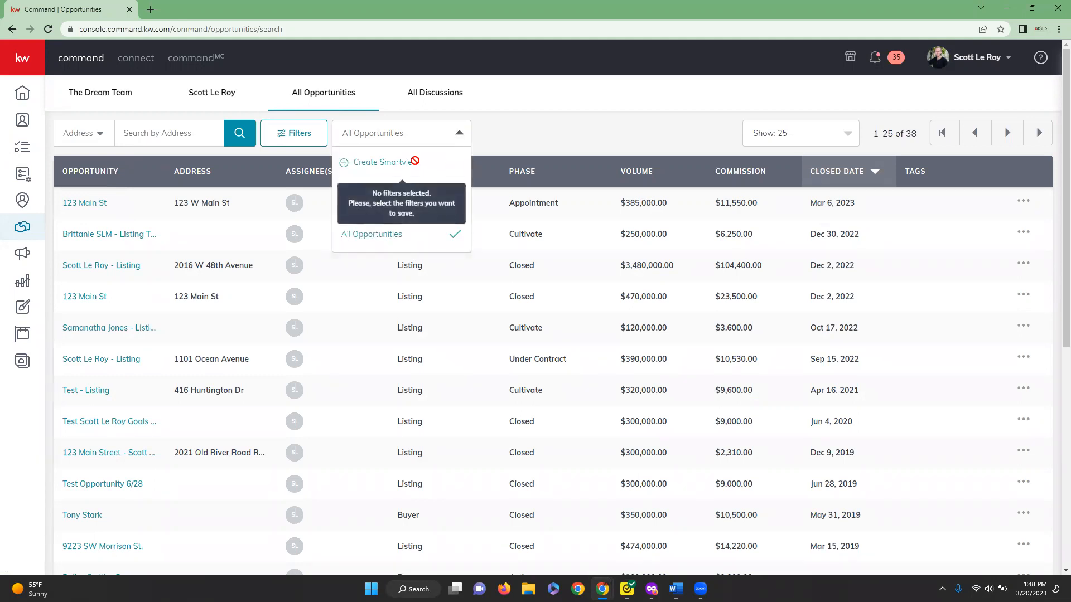
- Leave the Smartview choices and look at the page-size options for the All Opportunities list without changing the setting
click(525, 144)
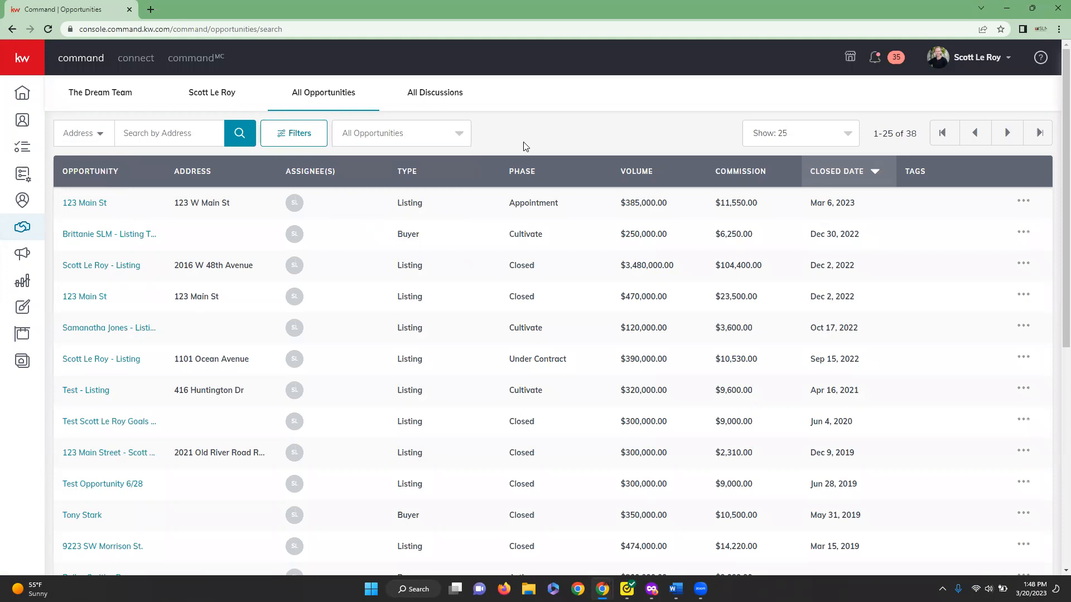
click(848, 135)
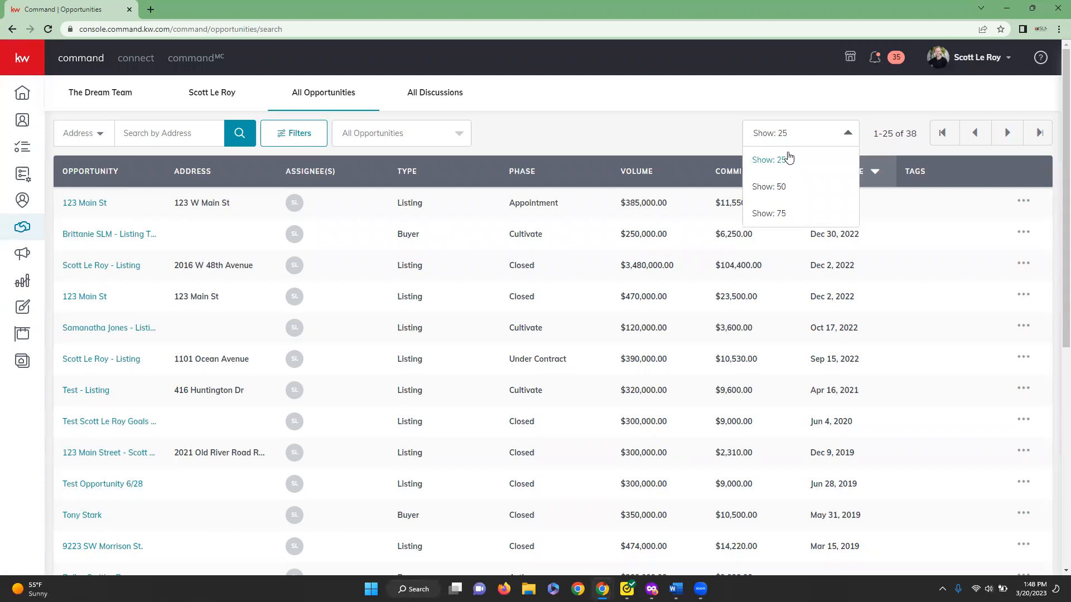
click(857, 110)
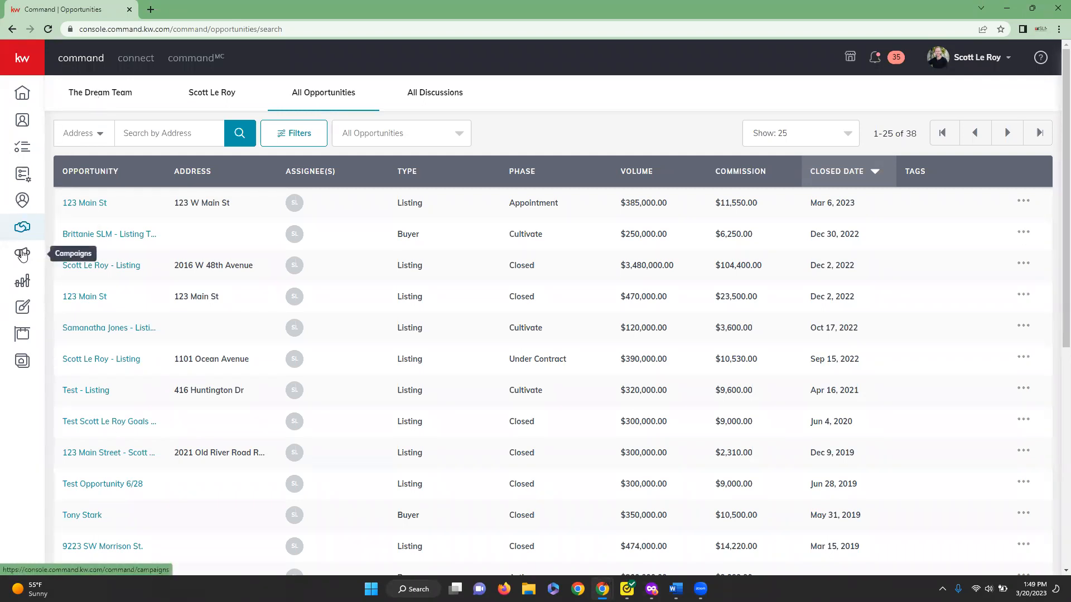
- Open Campaigns and examine the connected accounts for Paid Ads and for Social Posts
click(22, 255)
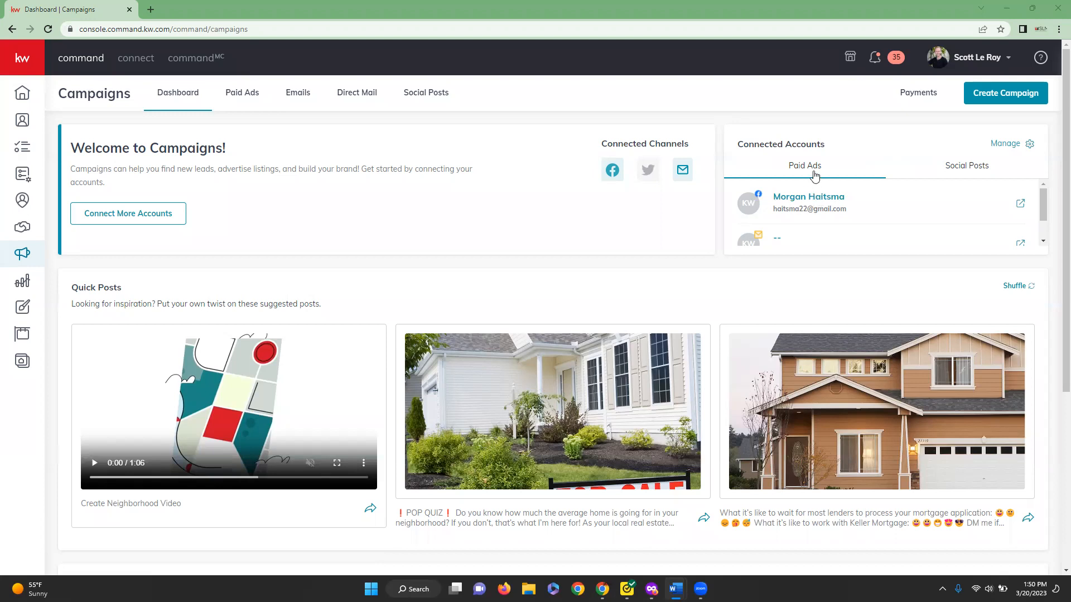
scroll(759, 207, down, 1)
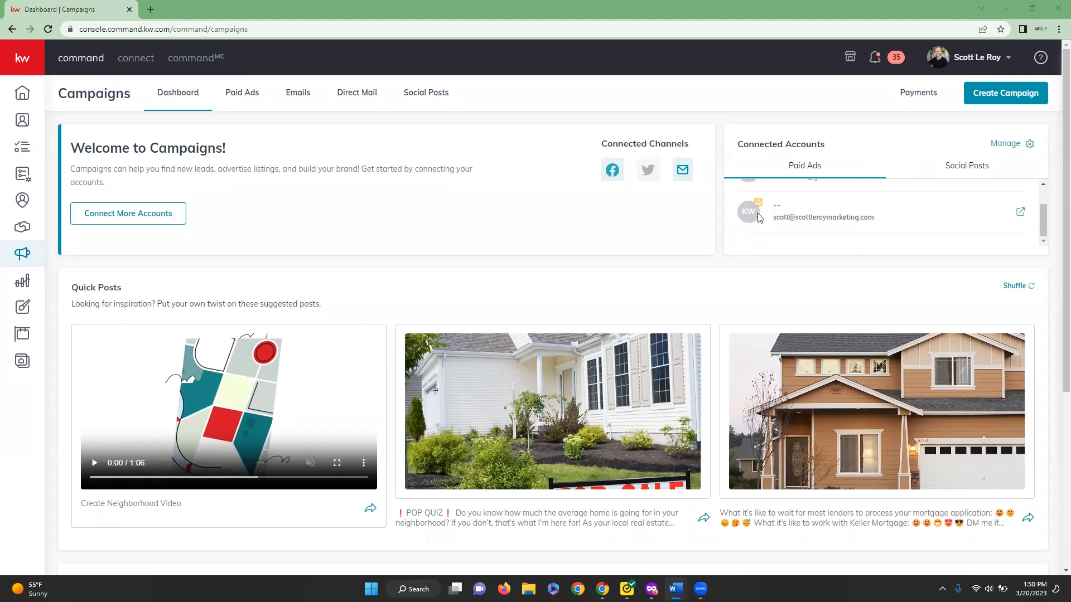
scroll(759, 215, up, 1)
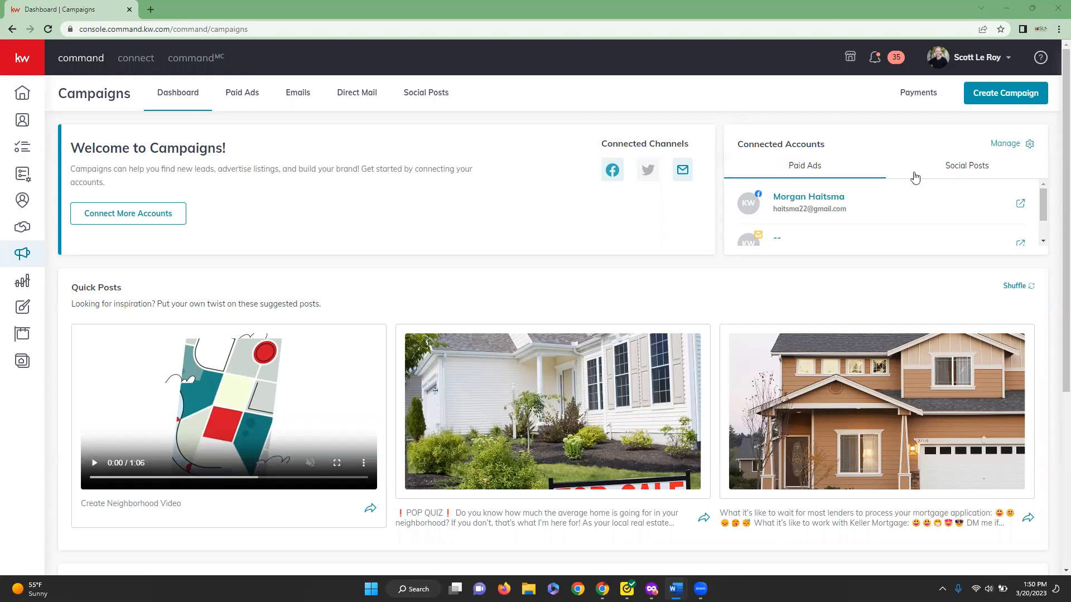
click(974, 170)
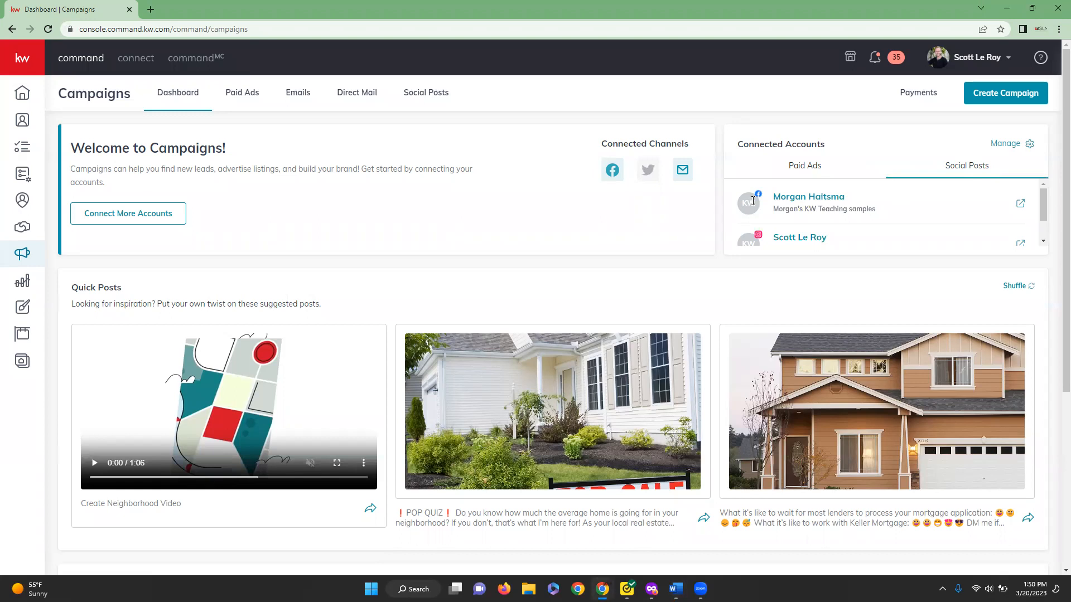
scroll(753, 201, down, 1)
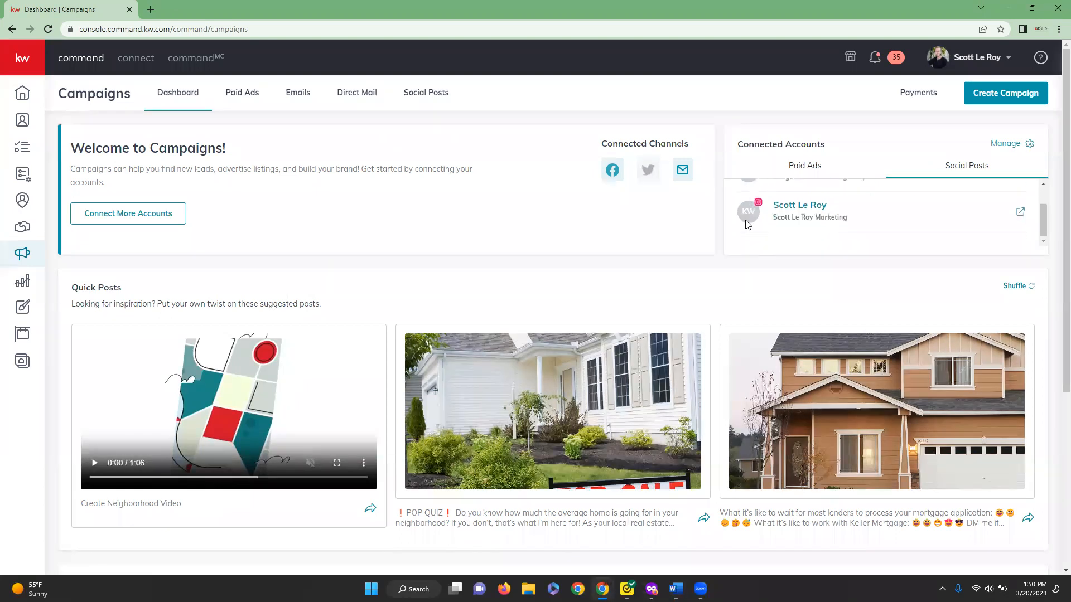
scroll(752, 215, up, 1)
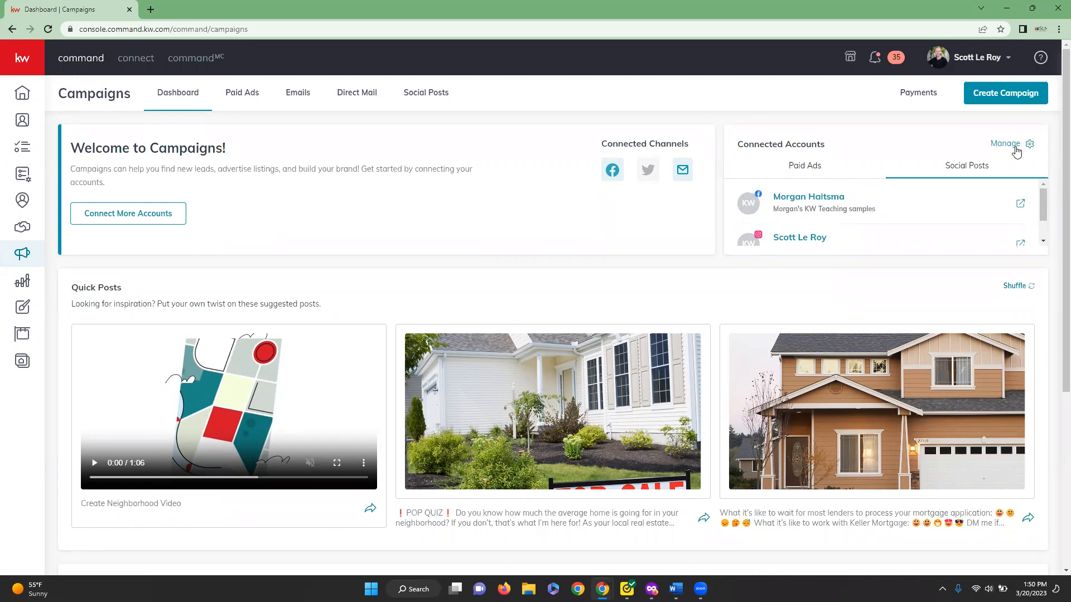
- Look through the Quick Posts and the Tips and Training sections of the Campaigns dashboard
scroll(340, 259, down, 2)
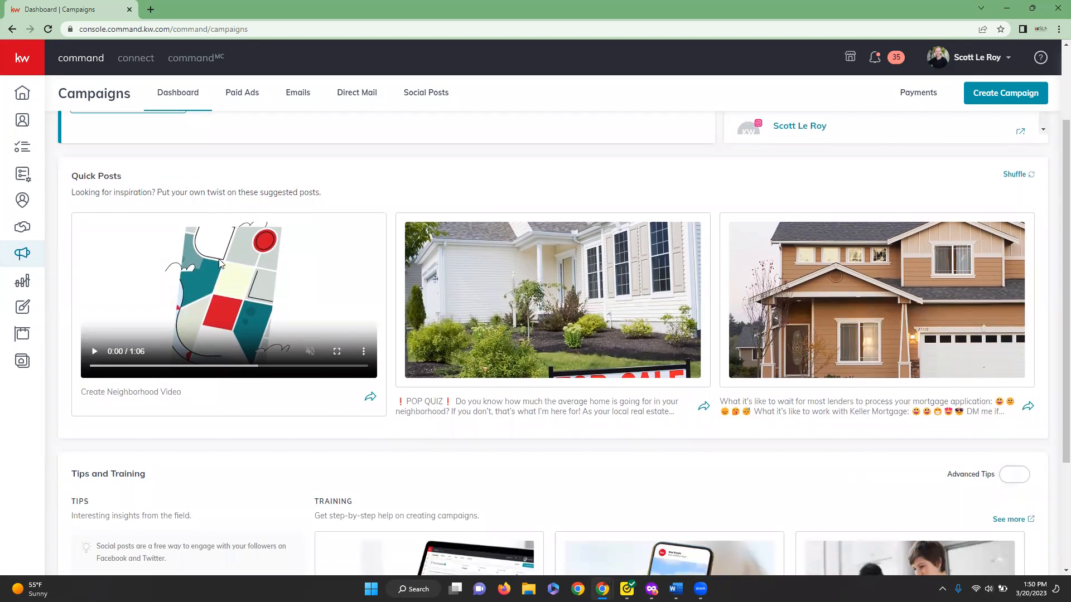
scroll(220, 263, down, 3)
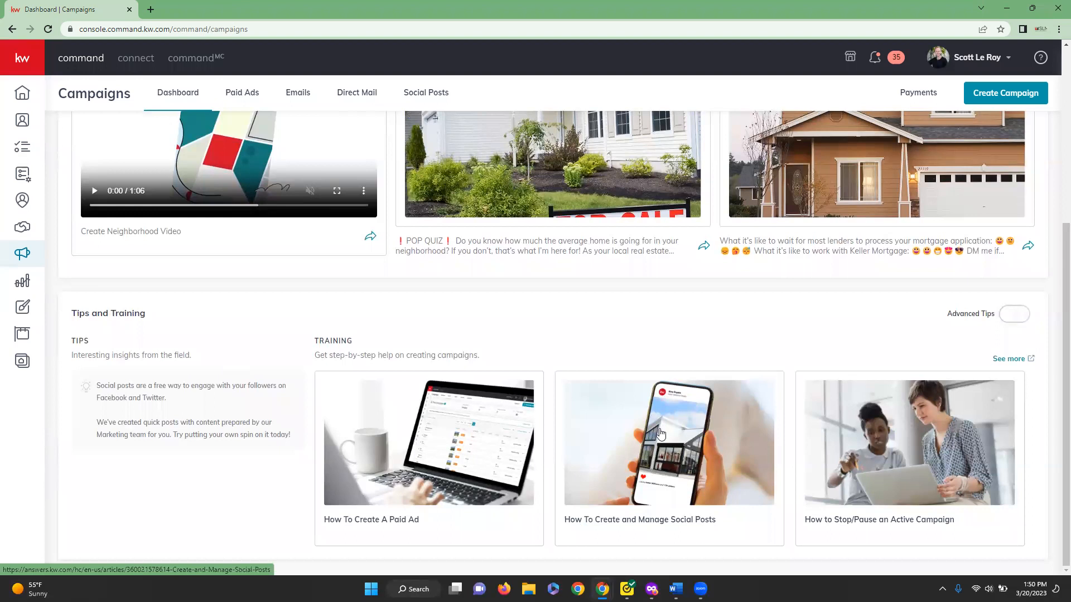
scroll(551, 336, up, 2)
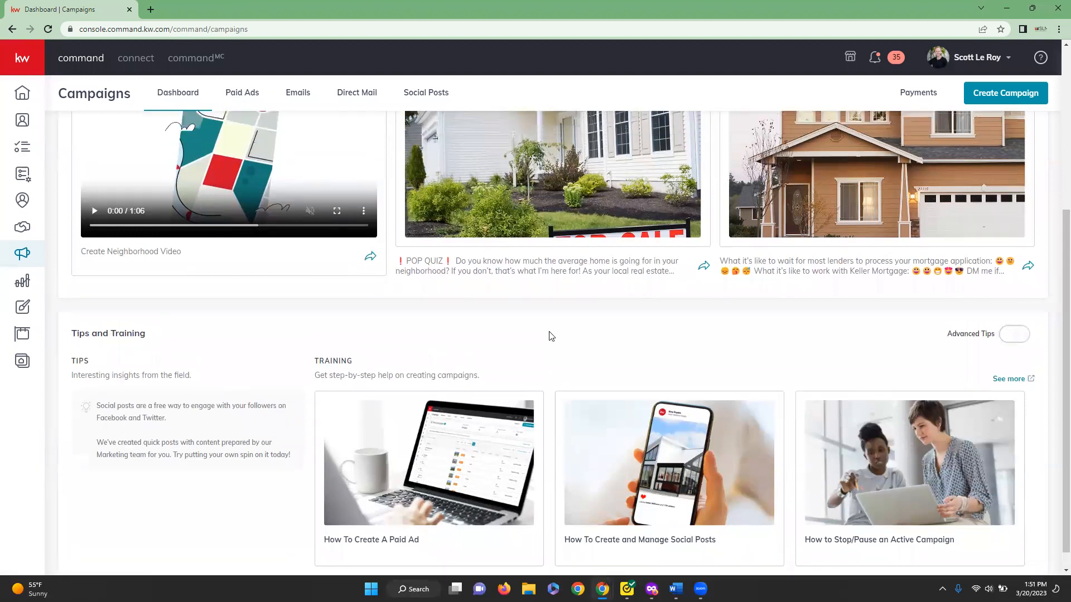
- Review the campaign types offered for a new campaign, then close the Create Campaign choices without creating one
scroll(549, 338, up, 3)
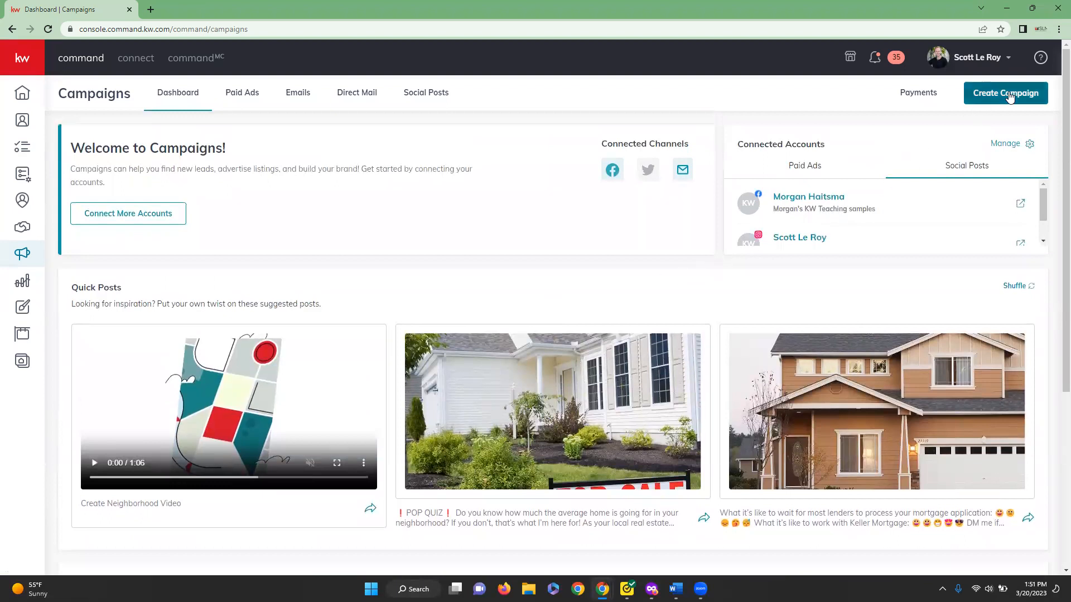
click(1010, 95)
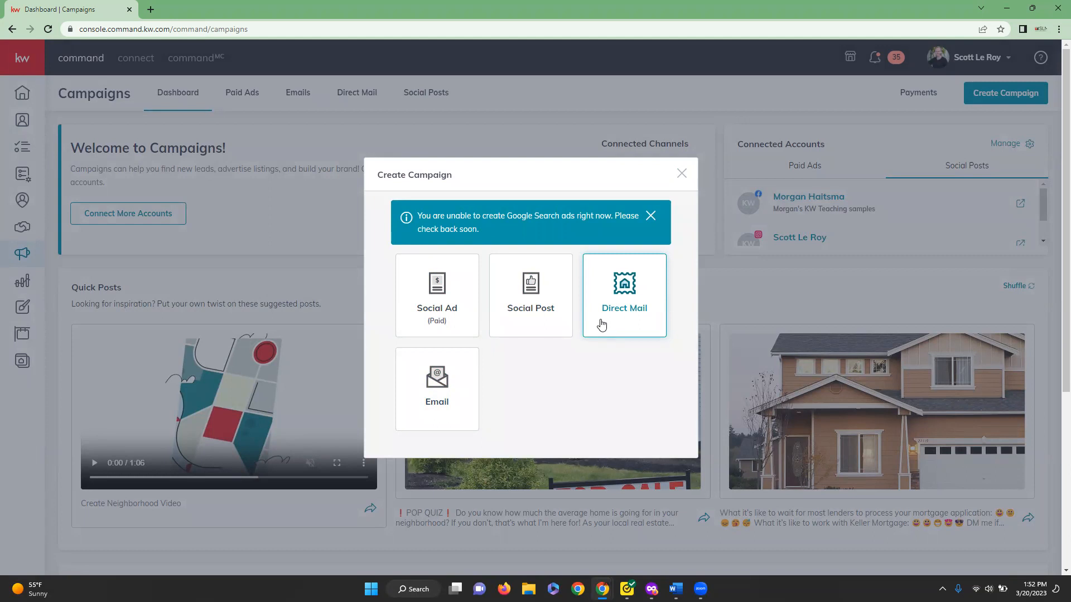
click(681, 174)
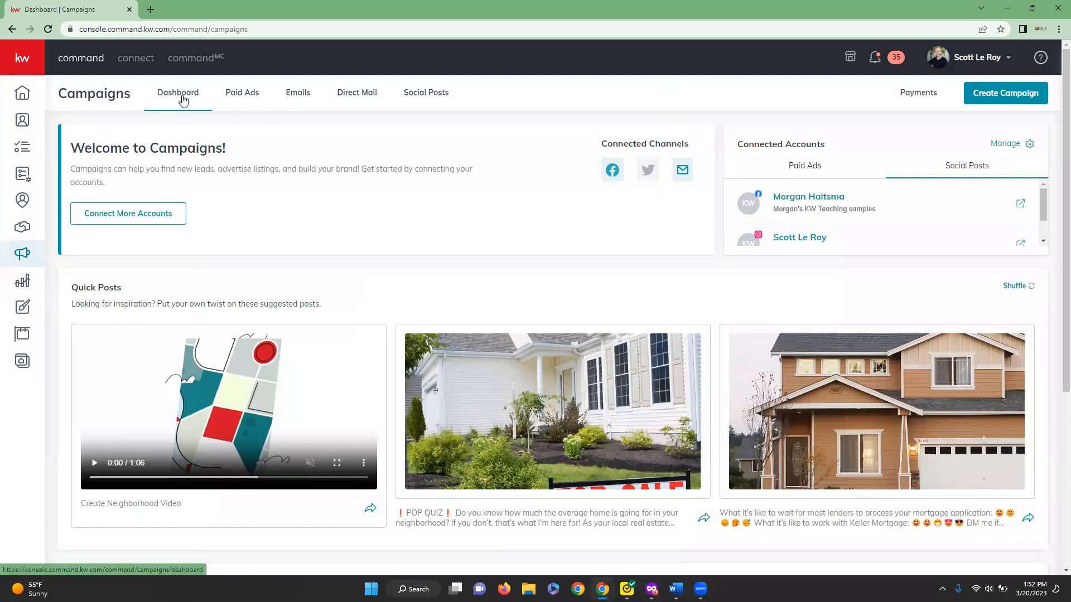
- Open the Paid Ads campaigns and view them filtered by Active, Draft and Past status, ending with All
click(252, 96)
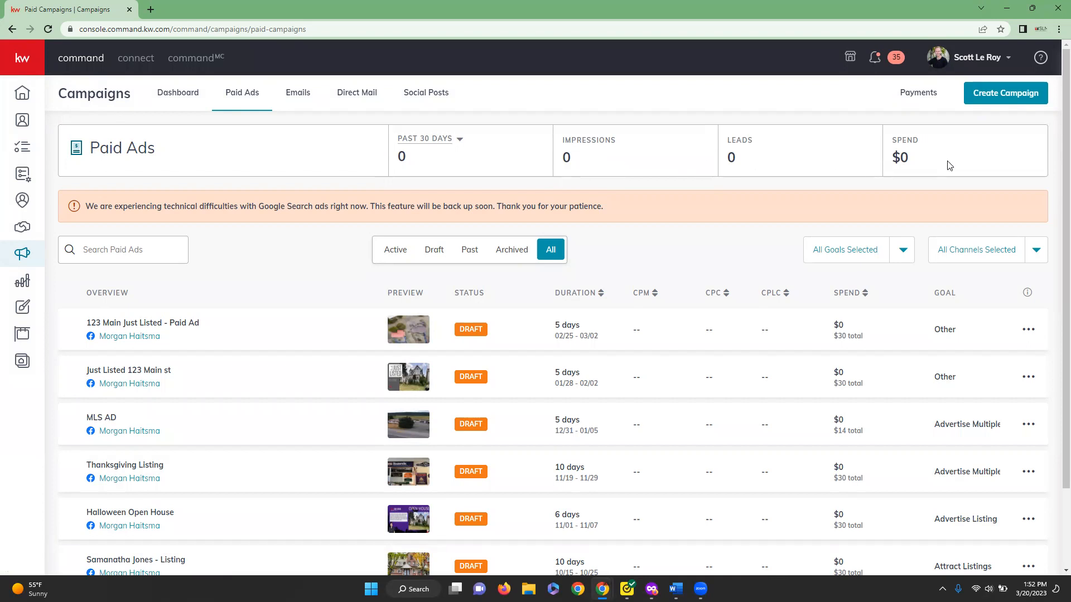
scroll(274, 245, down, 1)
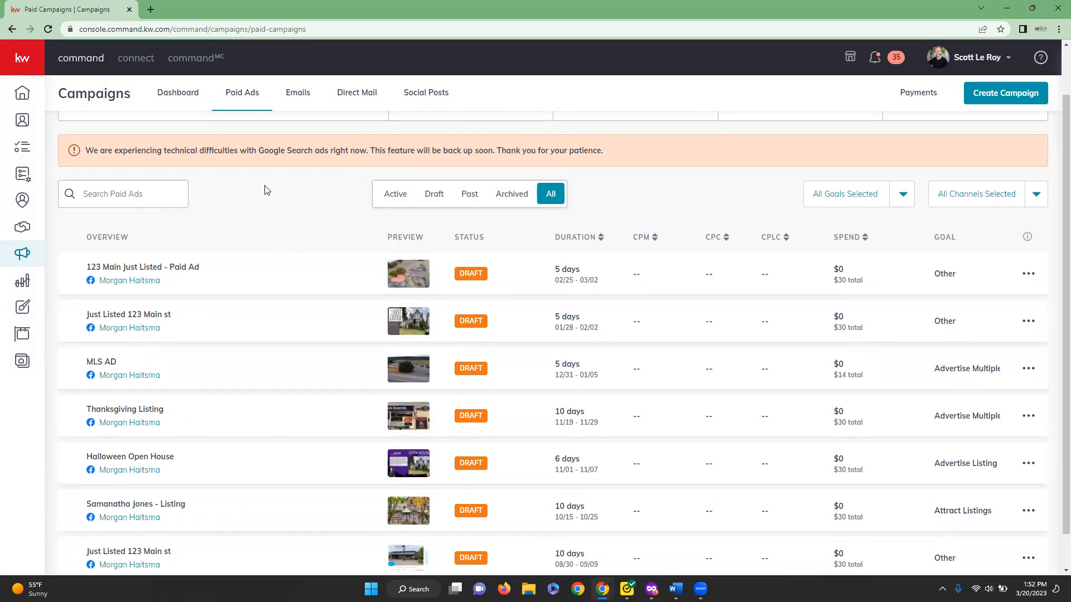
click(397, 196)
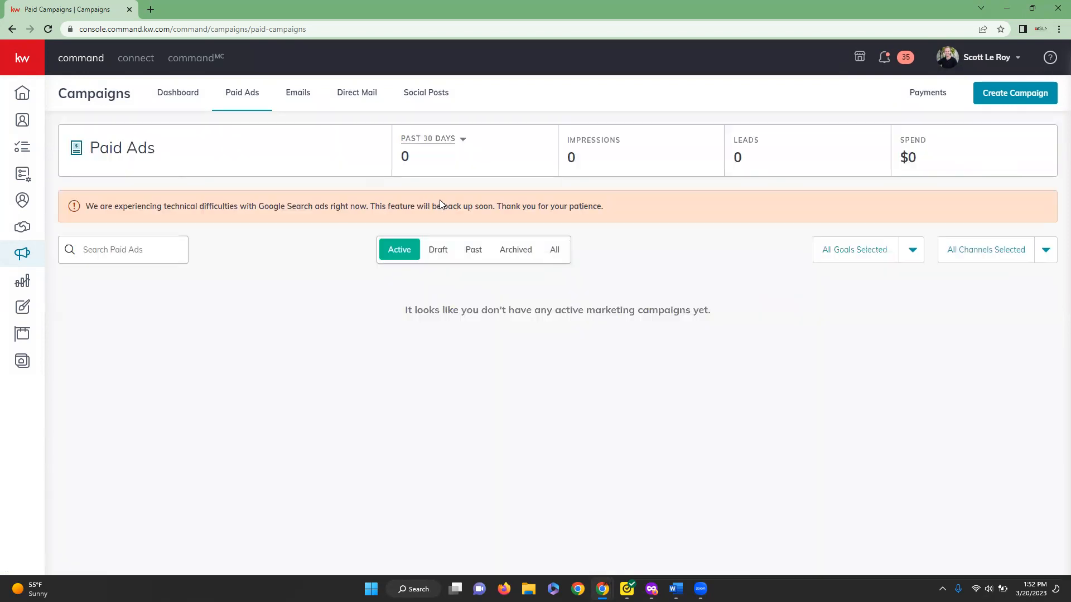
click(437, 252)
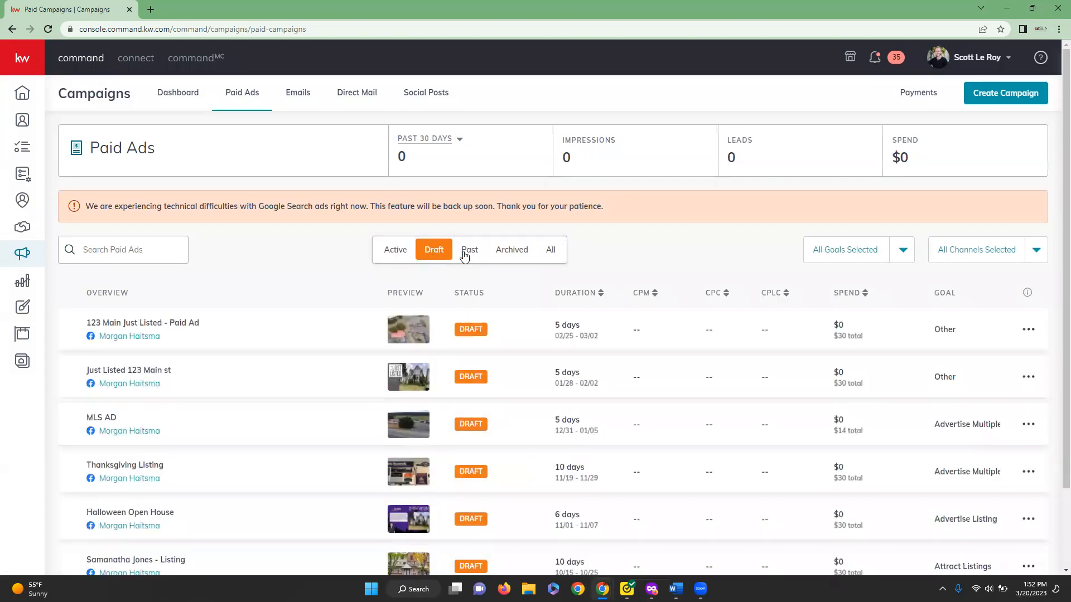
click(465, 252)
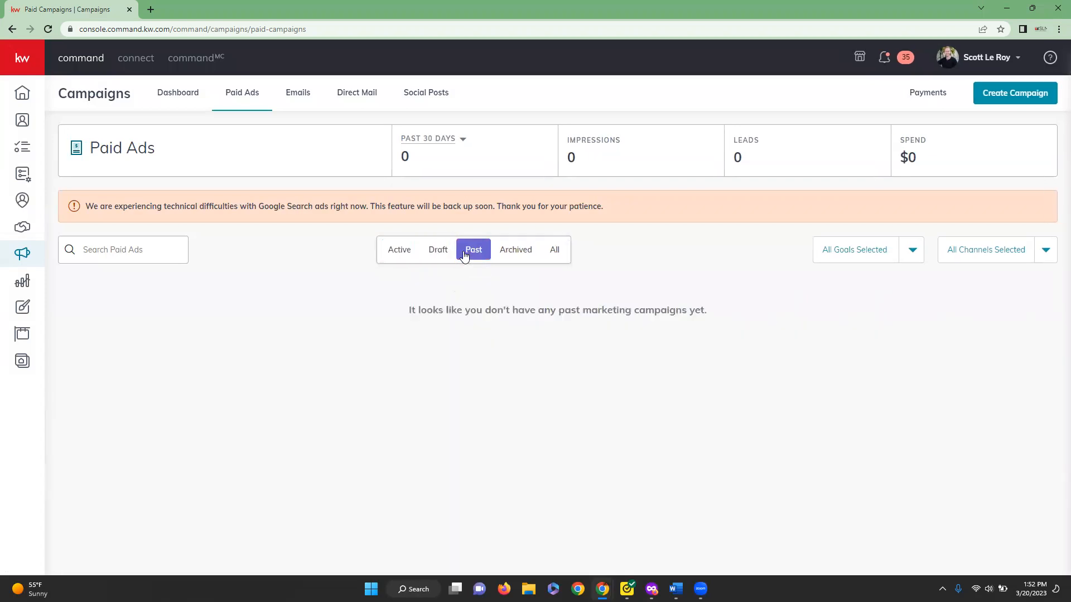
click(555, 250)
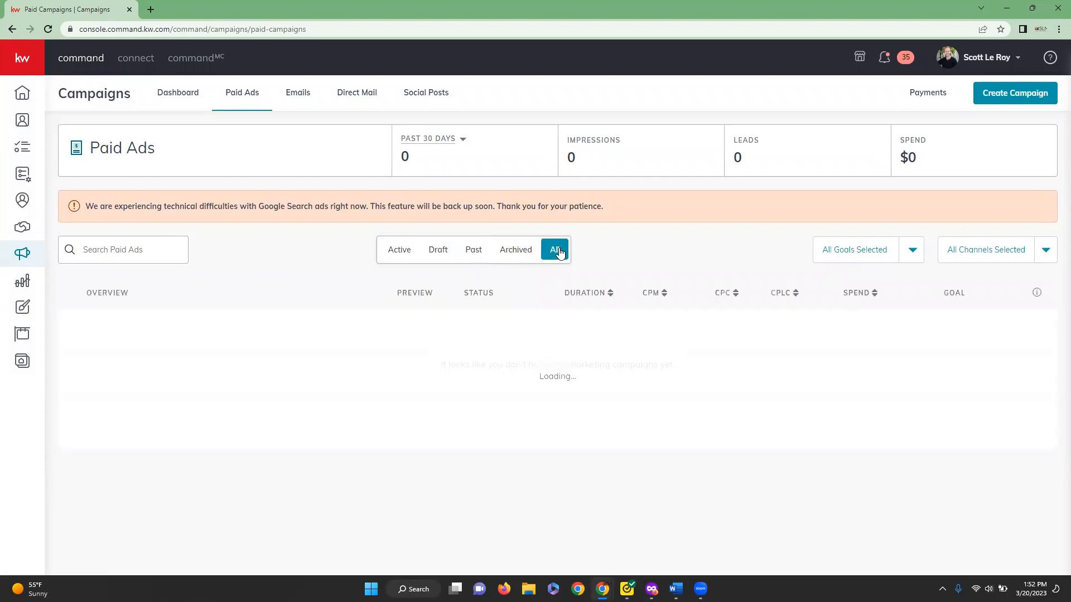
- Look through the paid ads list and view the actions available for the "123 Main Just Listed - Paid Ad" campaign
scroll(342, 278, down, 2)
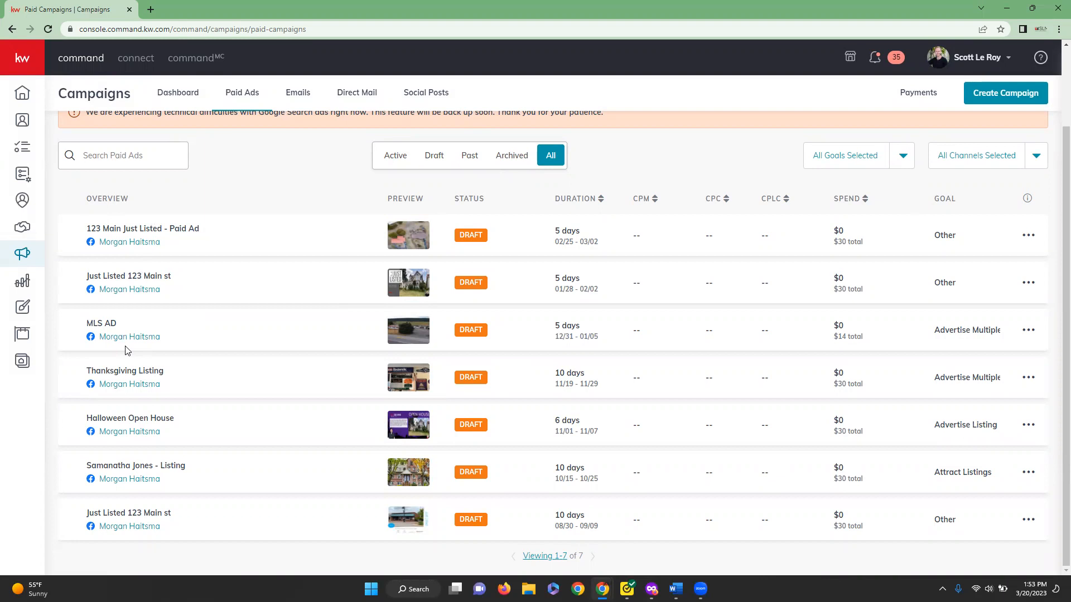
scroll(129, 360, up, 1)
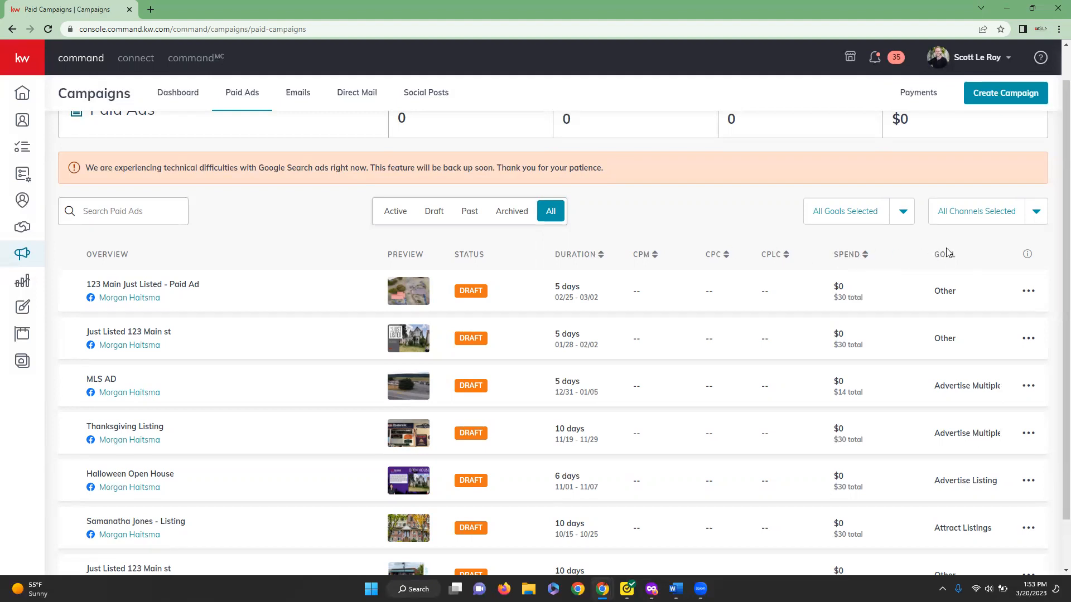
click(1029, 292)
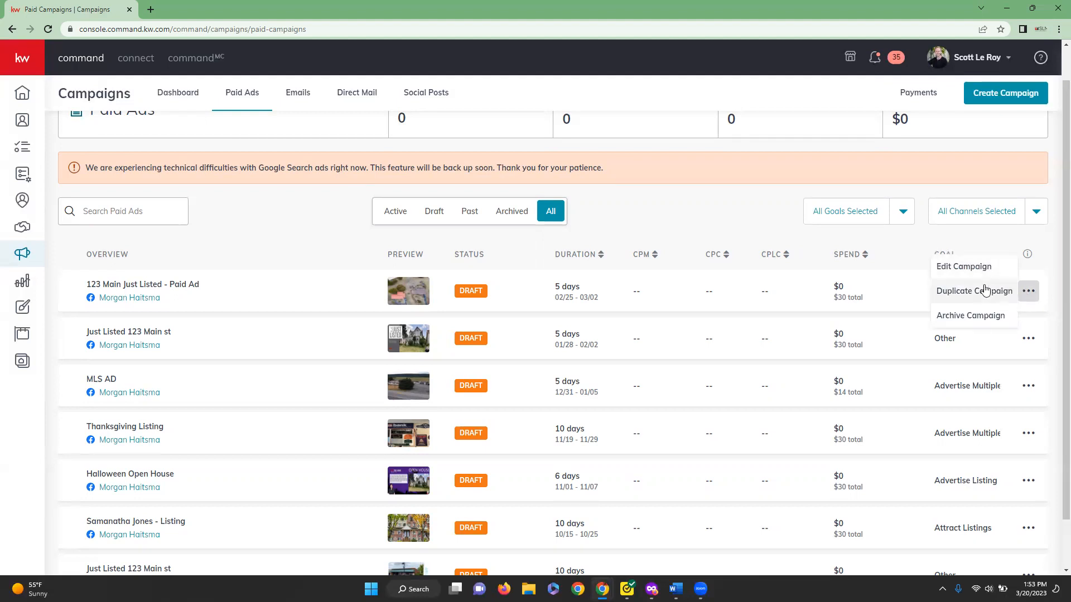
click(1038, 238)
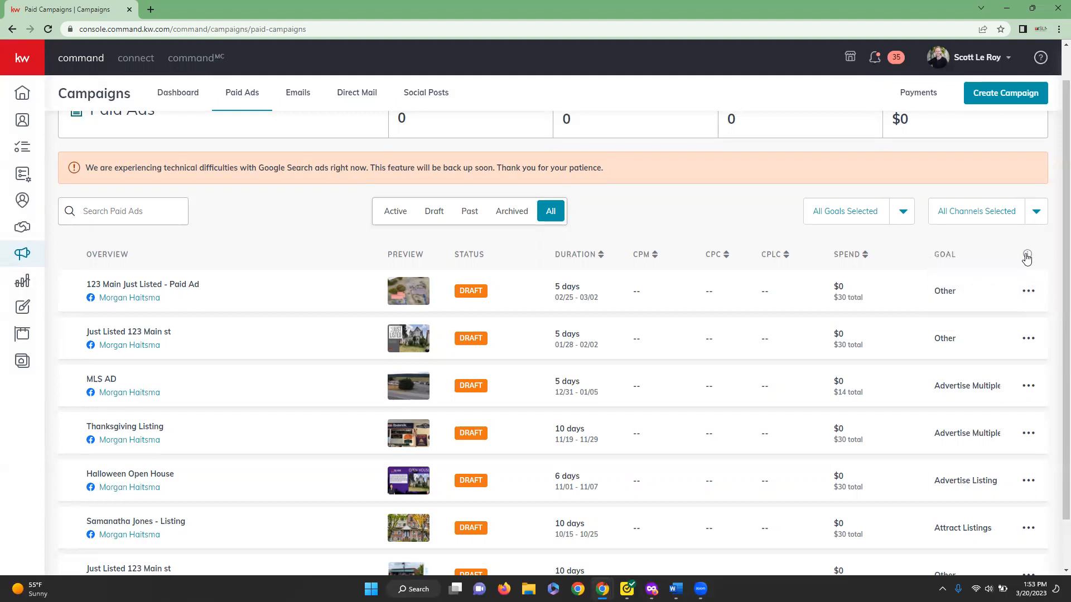
- Open the Campaigns FAQ from the paid ads list, look over its topics, and close it
click(1027, 255)
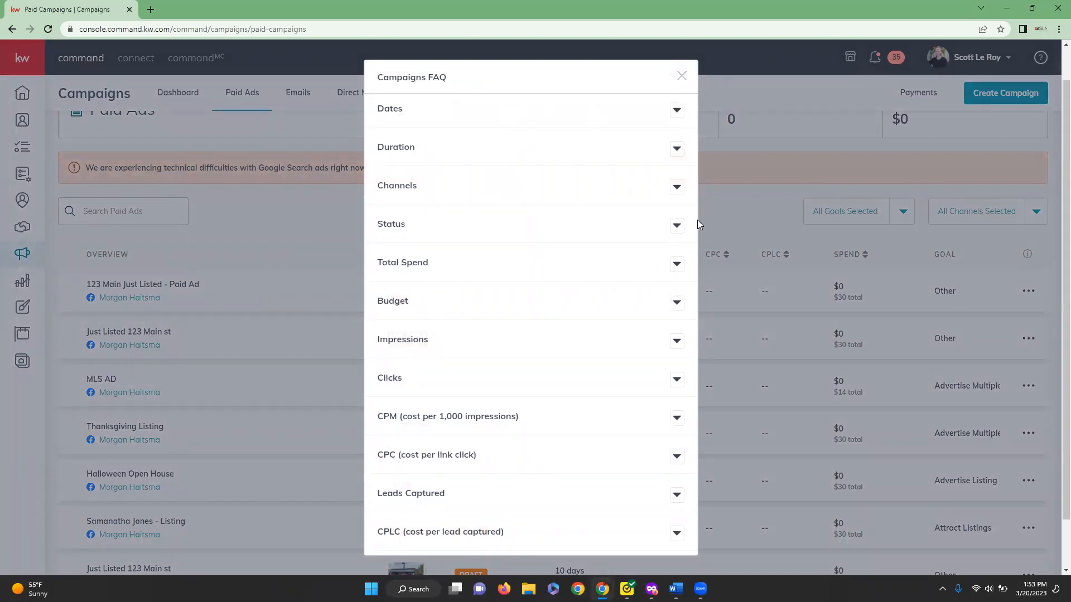
scroll(626, 327, down, 2)
scroll(580, 355, up, 2)
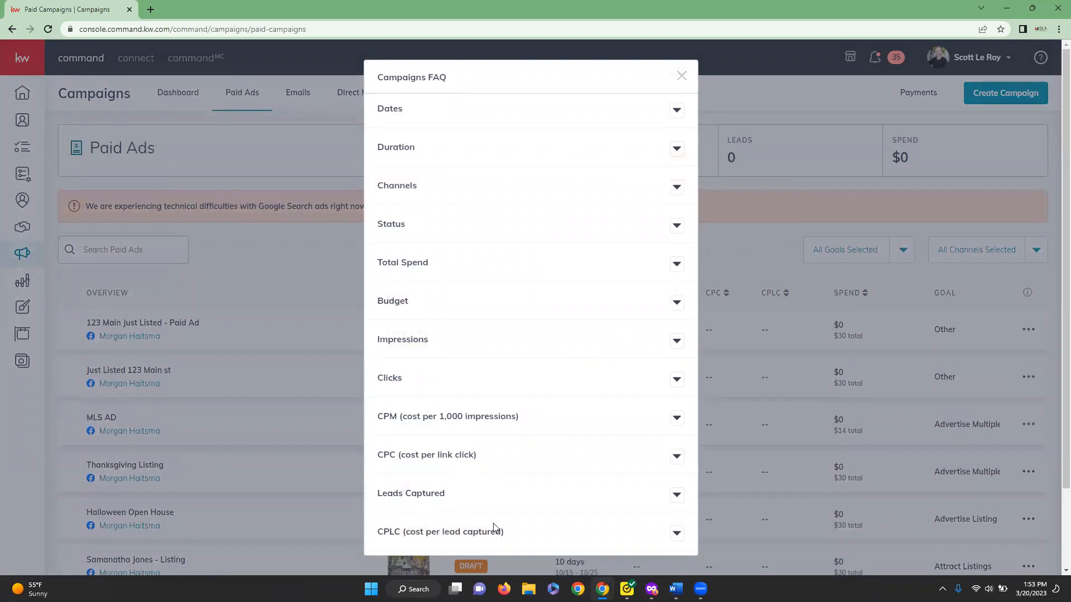
click(682, 76)
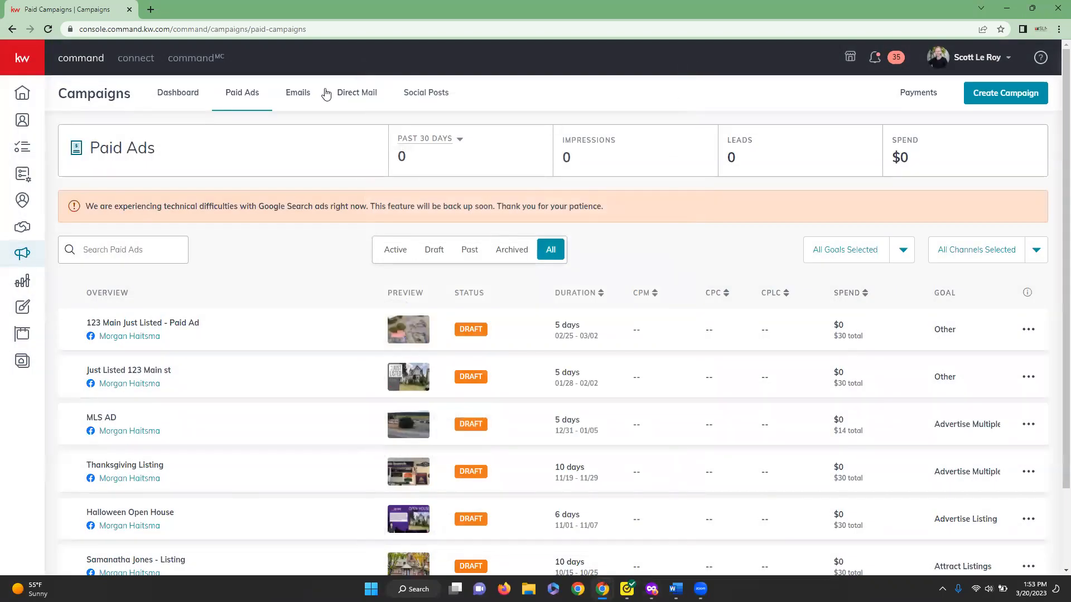
- Show the email campaigns and look through the full list with its statuses, dates and goals
click(306, 104)
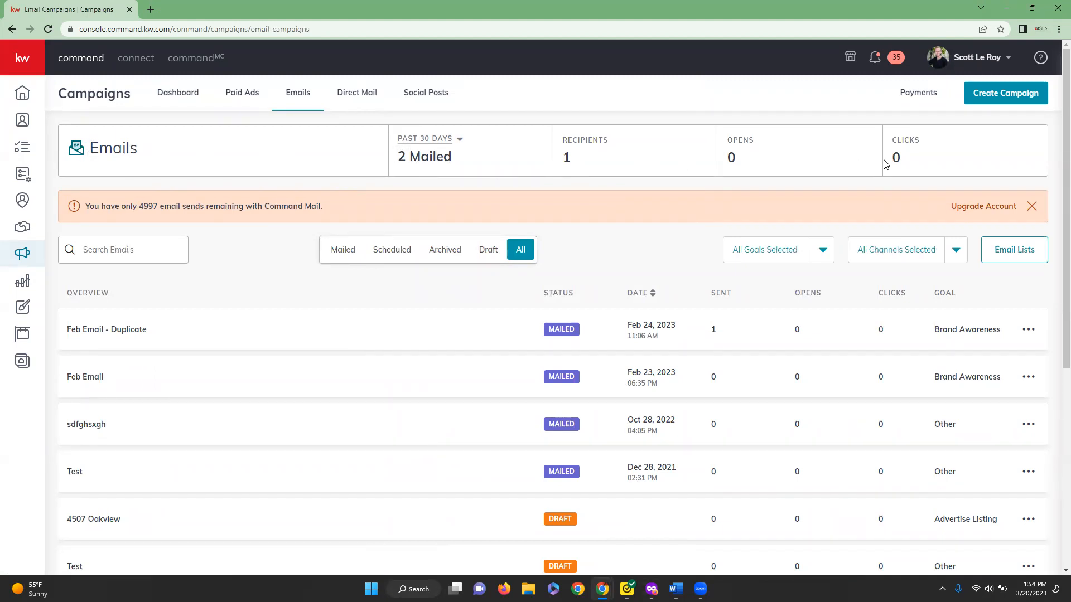
scroll(246, 279, down, 2)
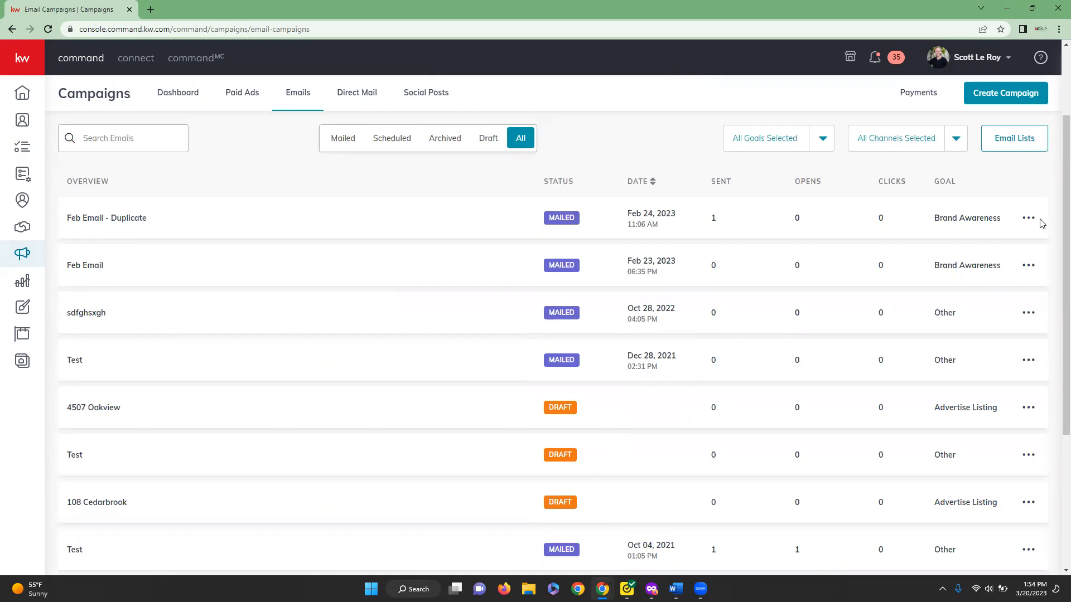
scroll(1047, 224, down, 4)
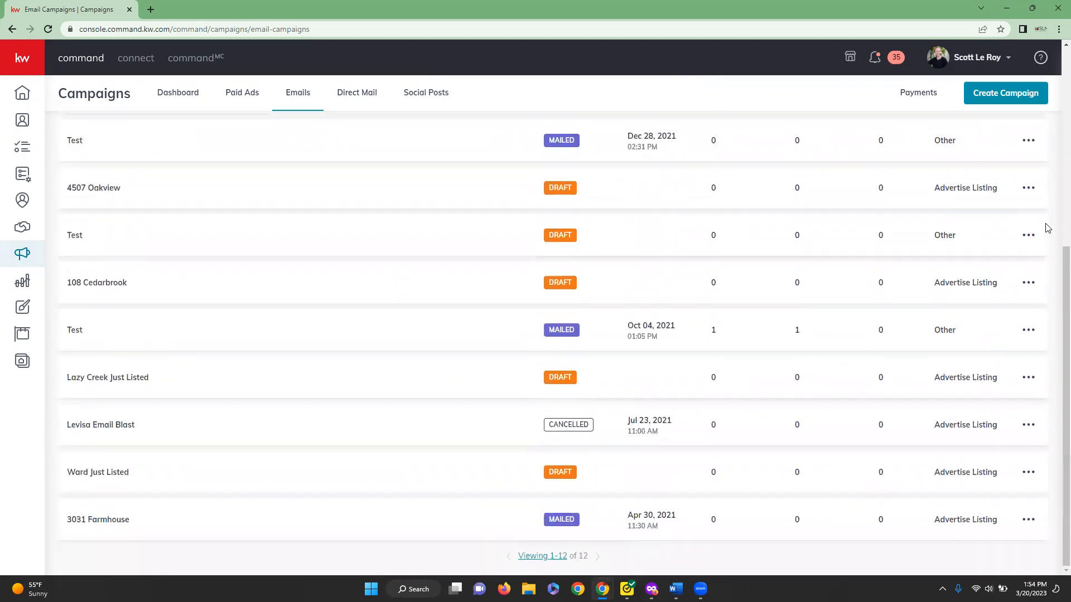
scroll(1047, 228, up, 6)
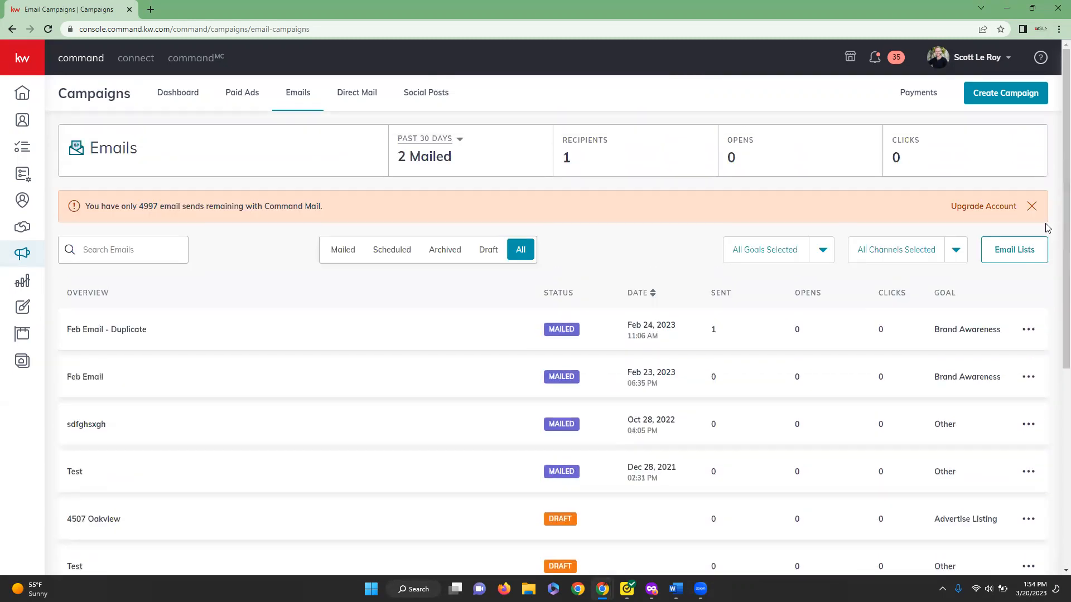
- Look through the Direct Mail campaigns list and open the Social Posts weekly calendar
click(363, 98)
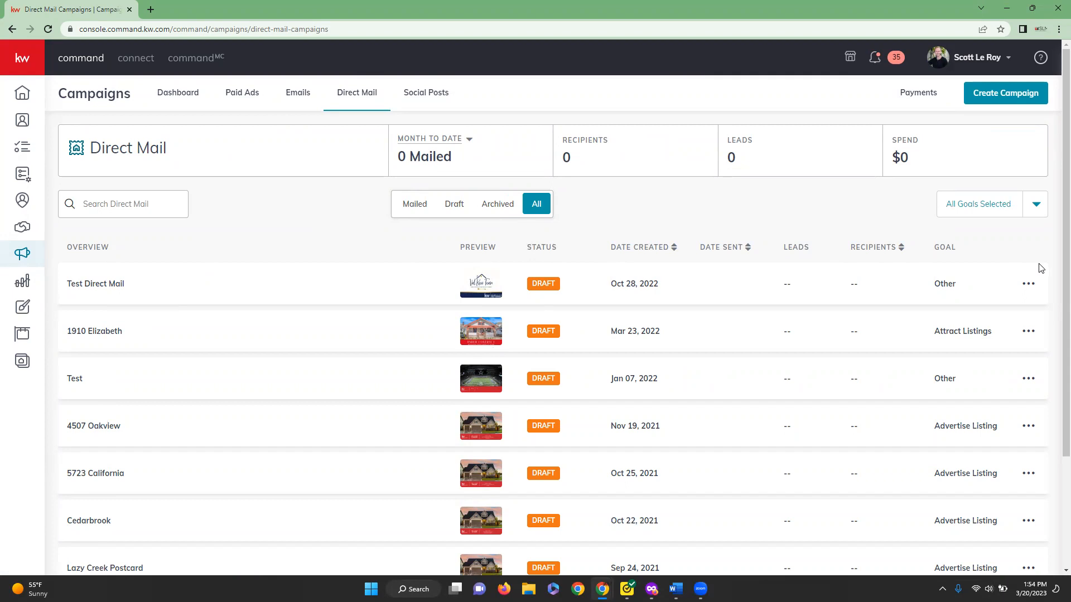
scroll(1041, 268, down, 3)
scroll(1040, 268, up, 3)
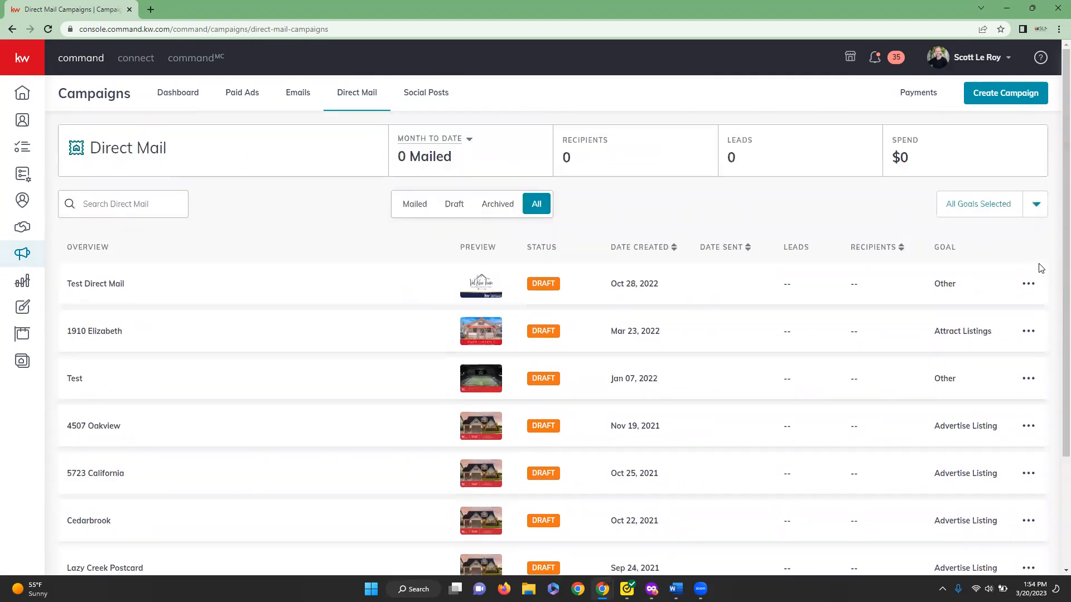
click(428, 93)
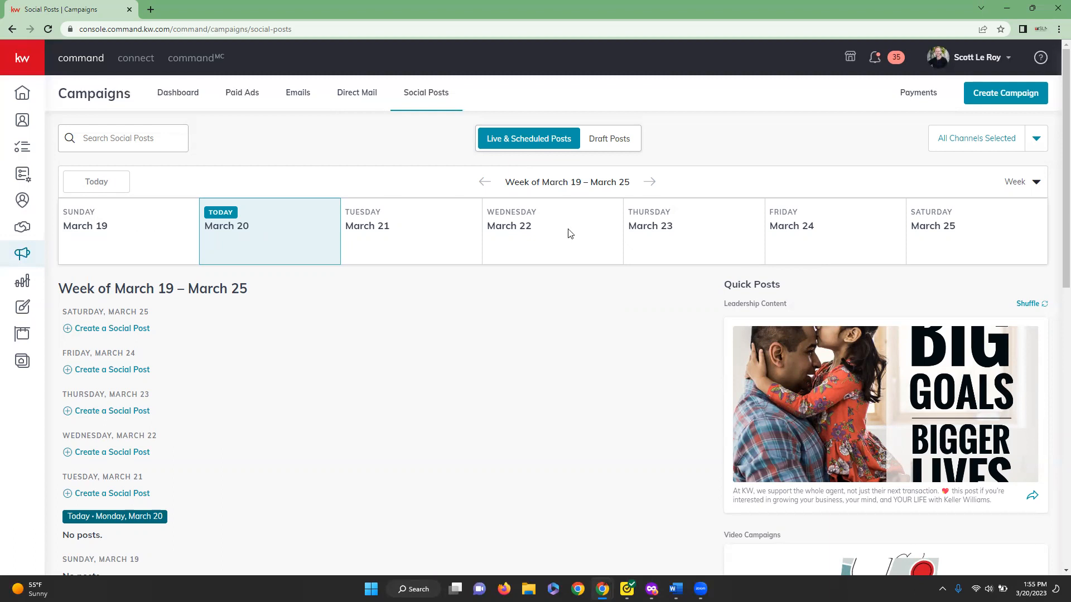
- Switch the Social Posts calendar to Month view and look through the March 2023 posts
click(1036, 184)
click(981, 241)
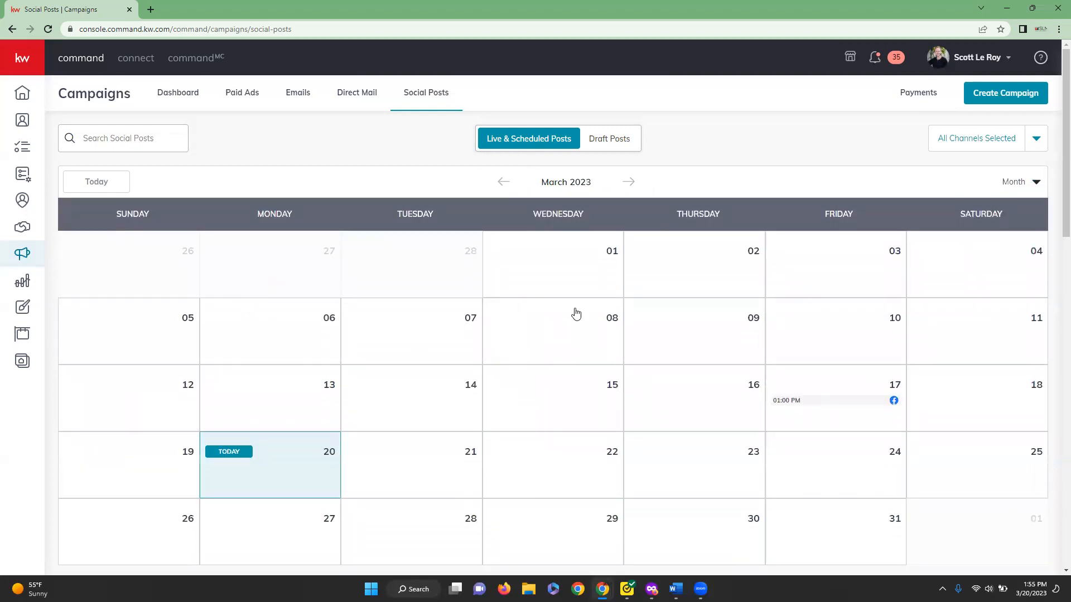
scroll(896, 401, down, 2)
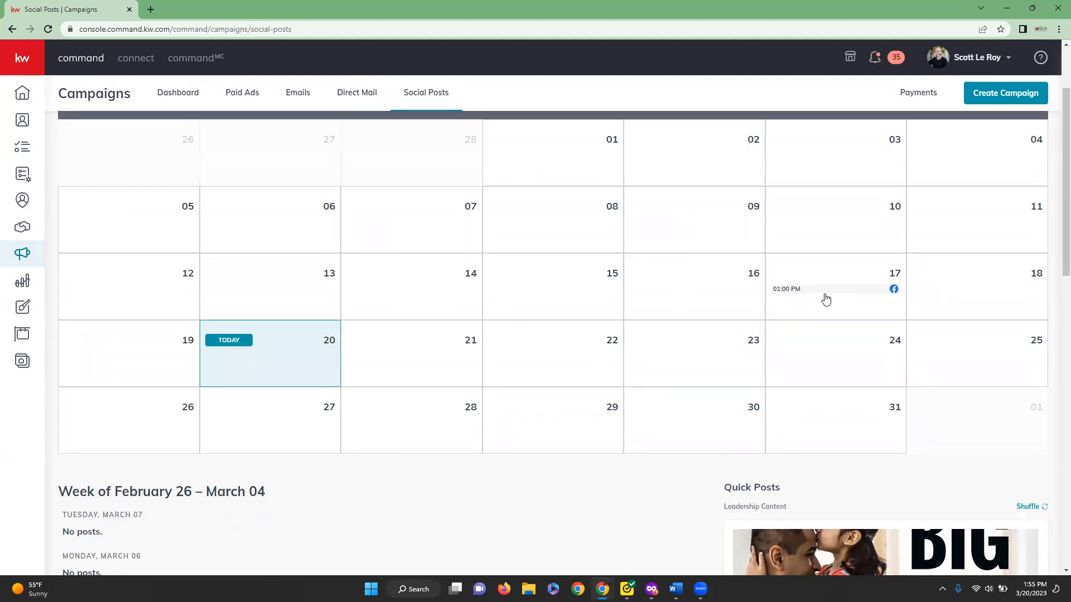
scroll(789, 293, down, 8)
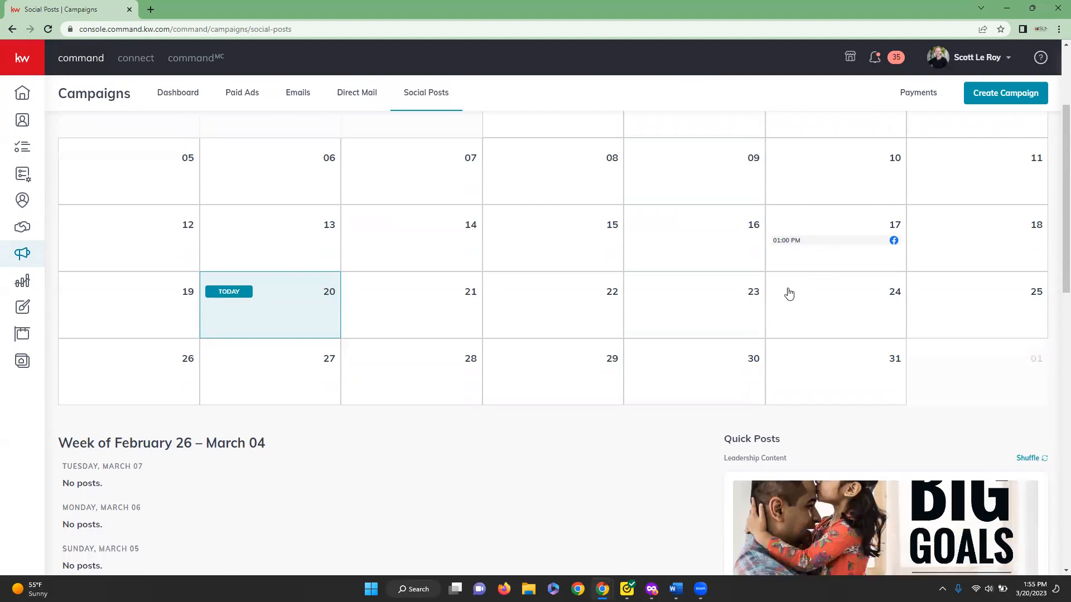
scroll(788, 293, up, 8)
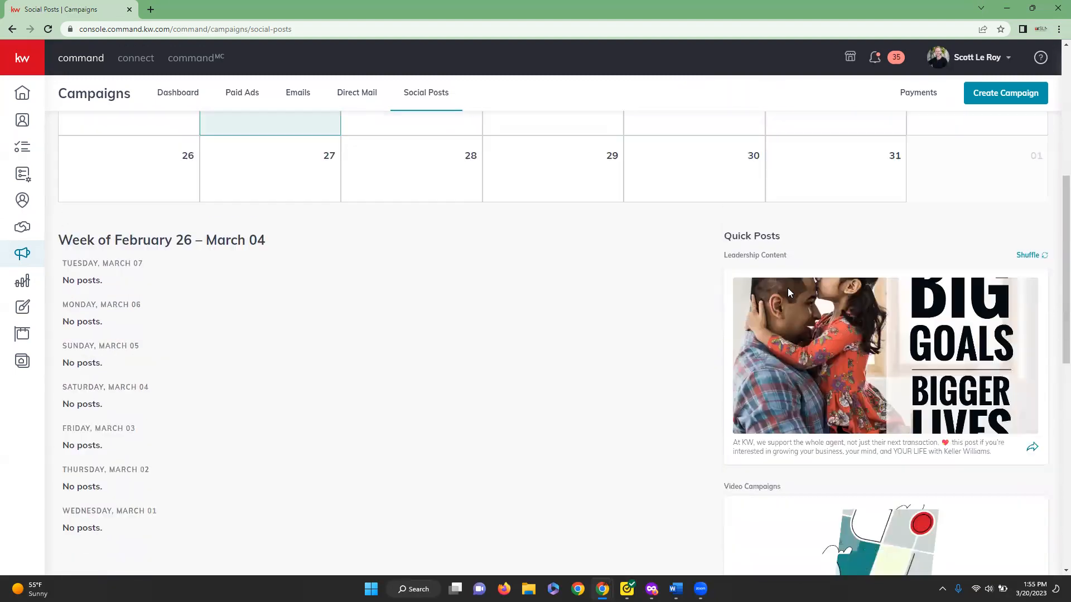
- Open a new social post for March 2, look over its content, compliance and schedule settings, and leave without saving
click(676, 278)
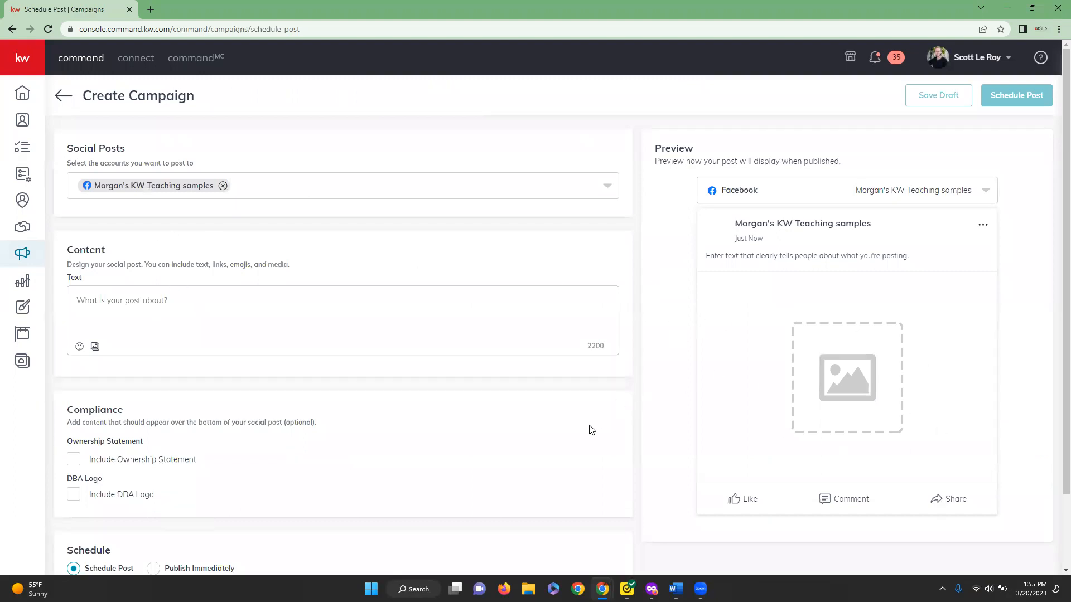
scroll(592, 430, down, 2)
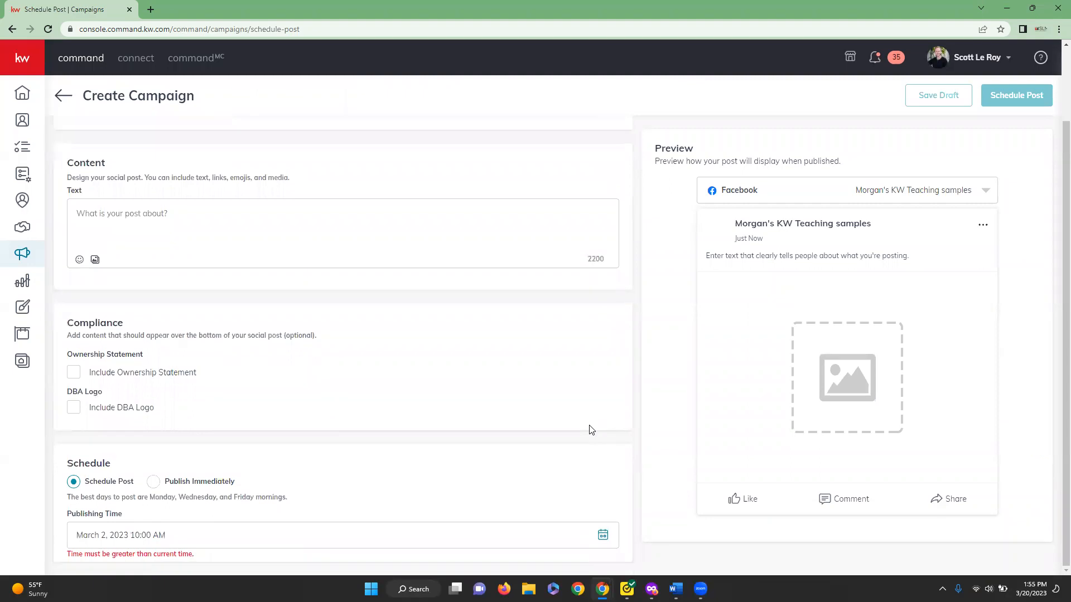
scroll(592, 430, up, 2)
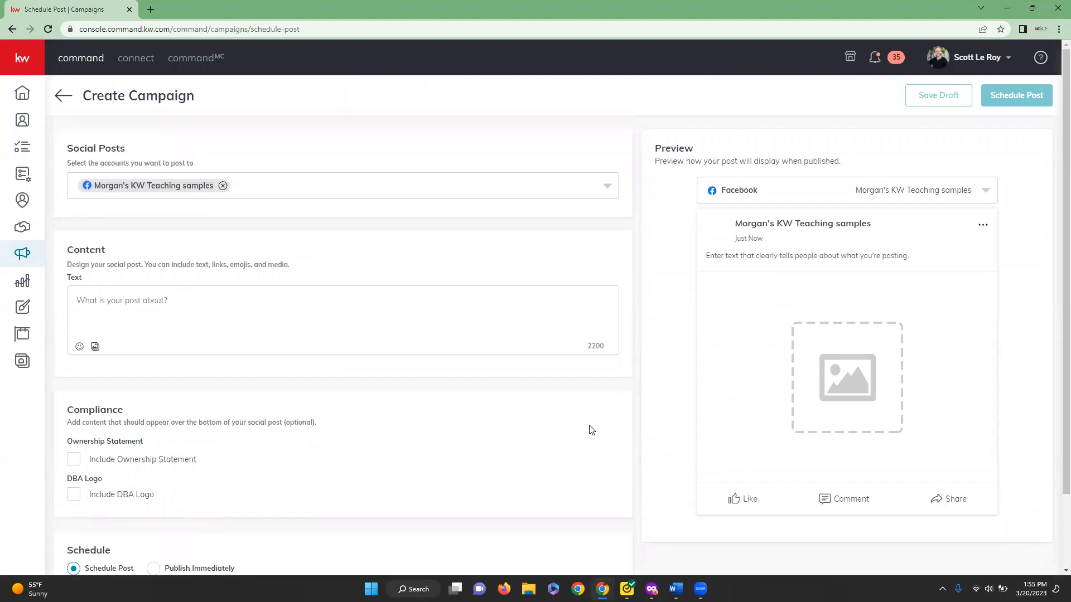
click(59, 96)
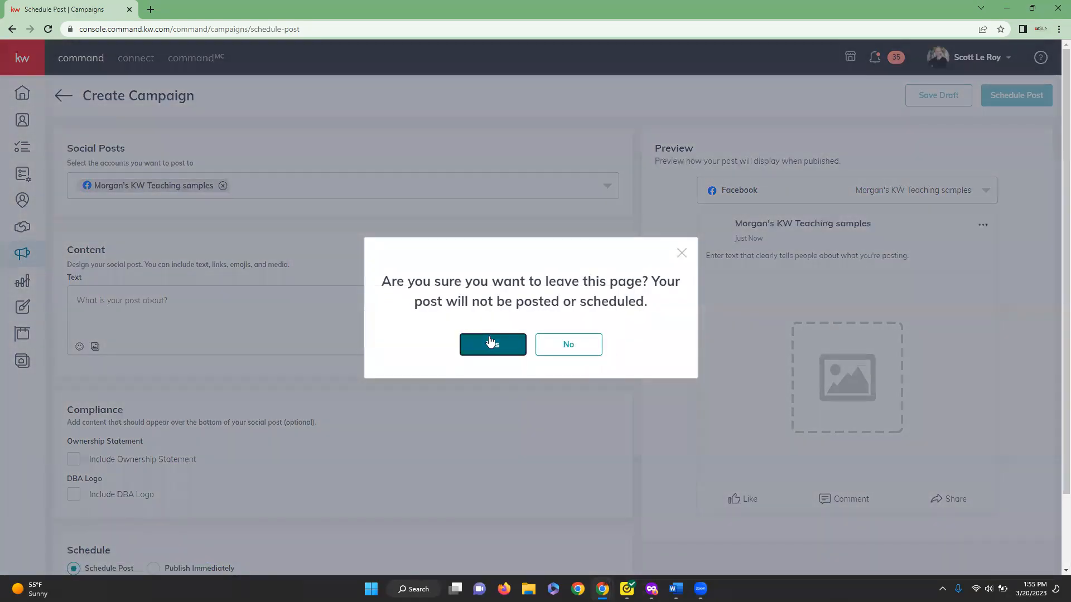
click(490, 342)
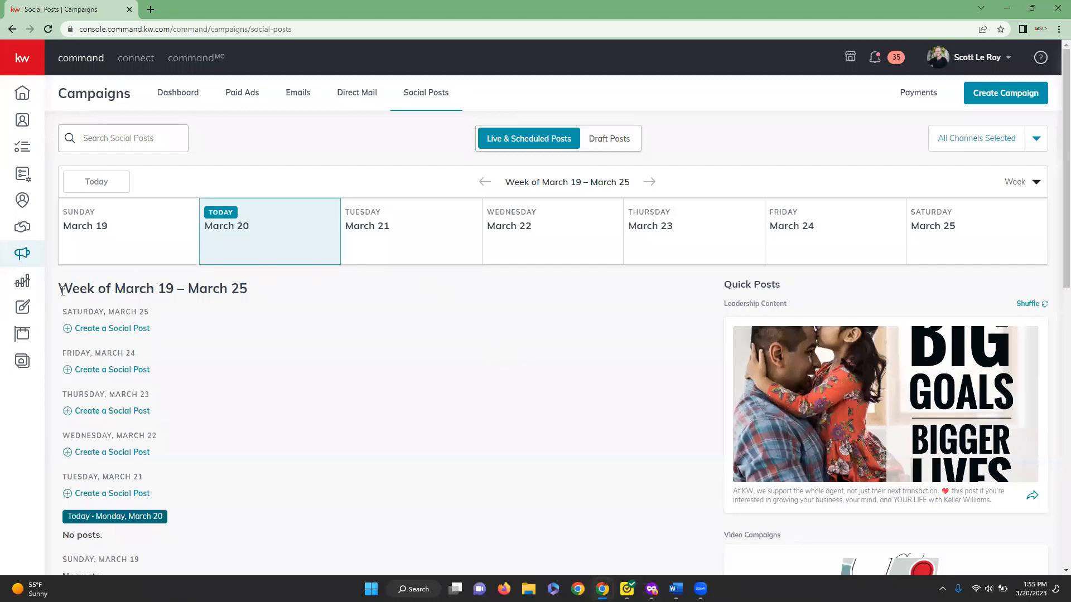
- Open the reports dashboard and examine the database overview, health score, lead sources and activity score
click(22, 282)
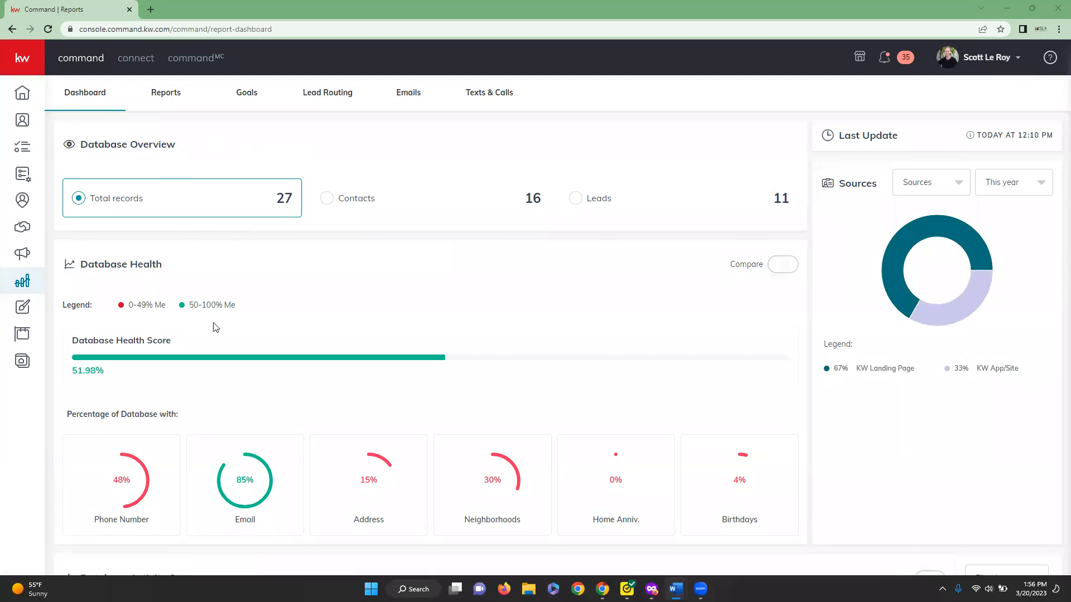
scroll(227, 304, down, 2)
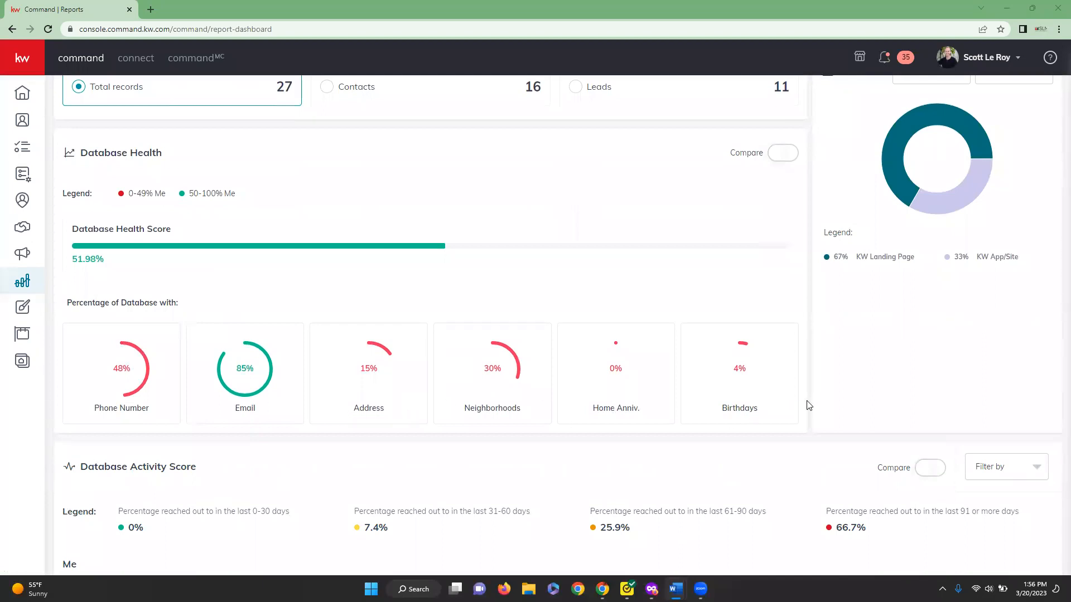
scroll(809, 405, up, 2)
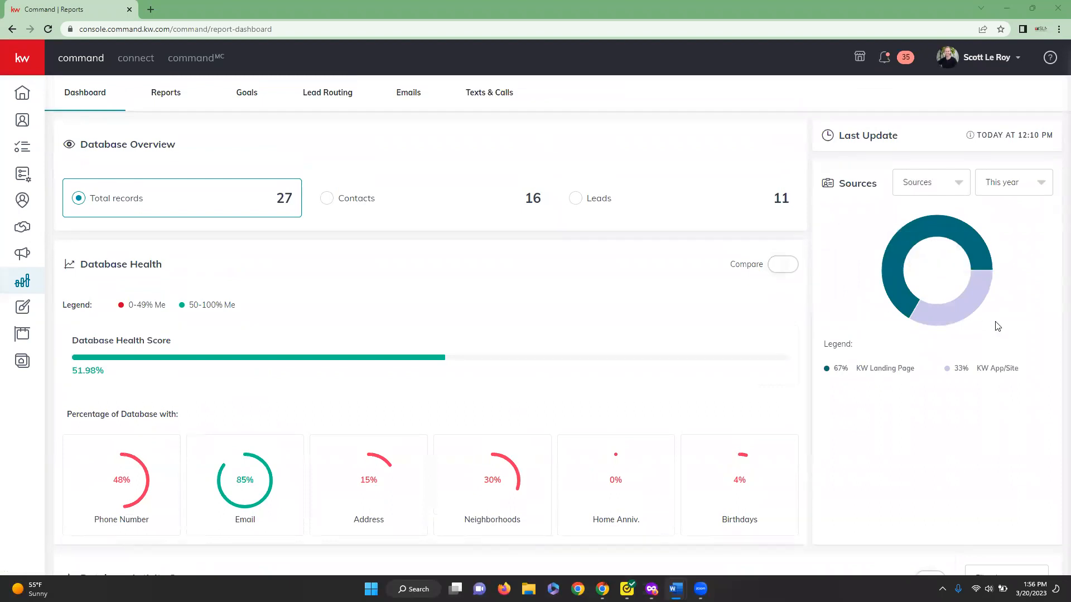
mouse_move(888, 267)
scroll(1037, 357, down, 3)
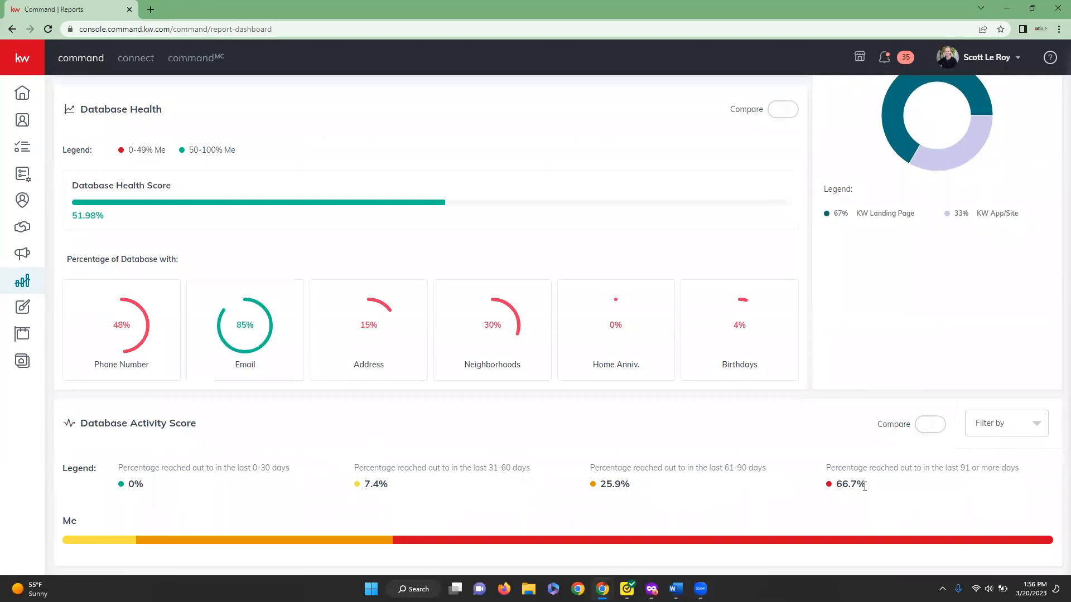
scroll(926, 502, up, 3)
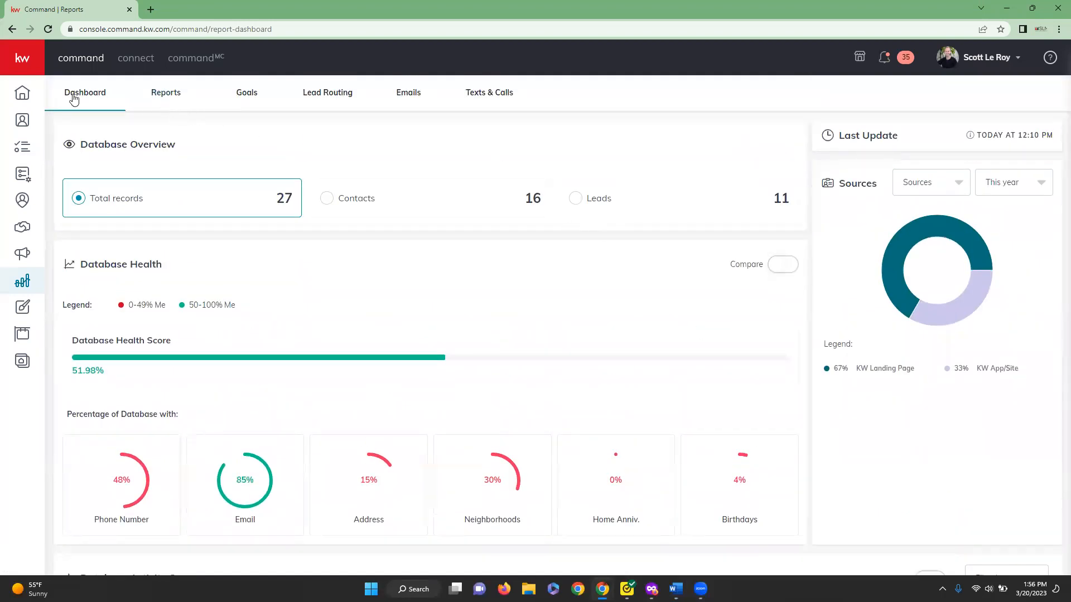
- Open the Opportunities Report, check which other reports are offered, and review the listing and buyer opportunity overviews
click(167, 99)
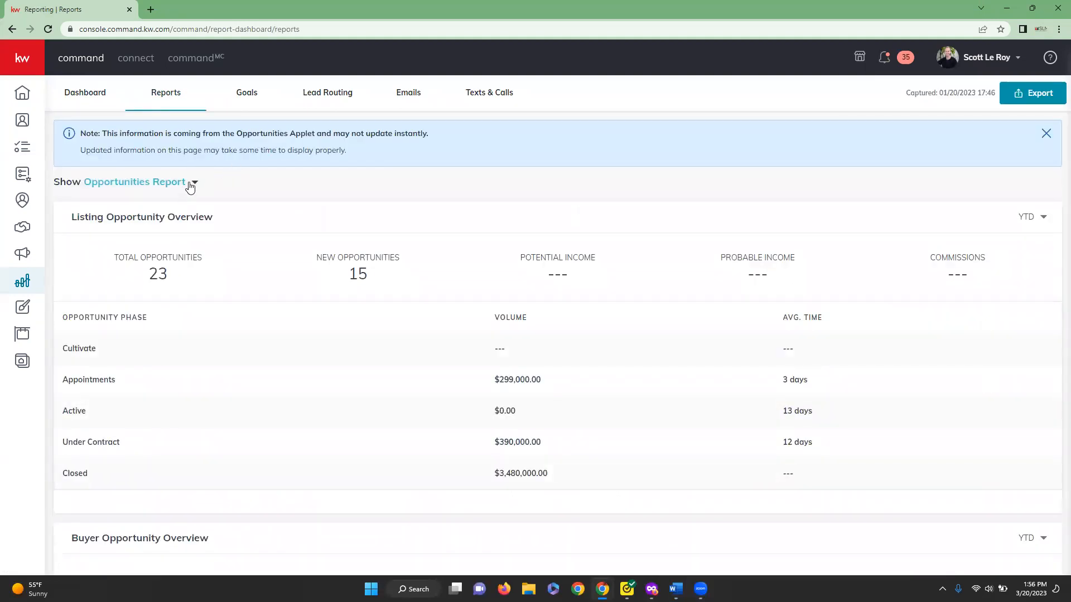
click(194, 184)
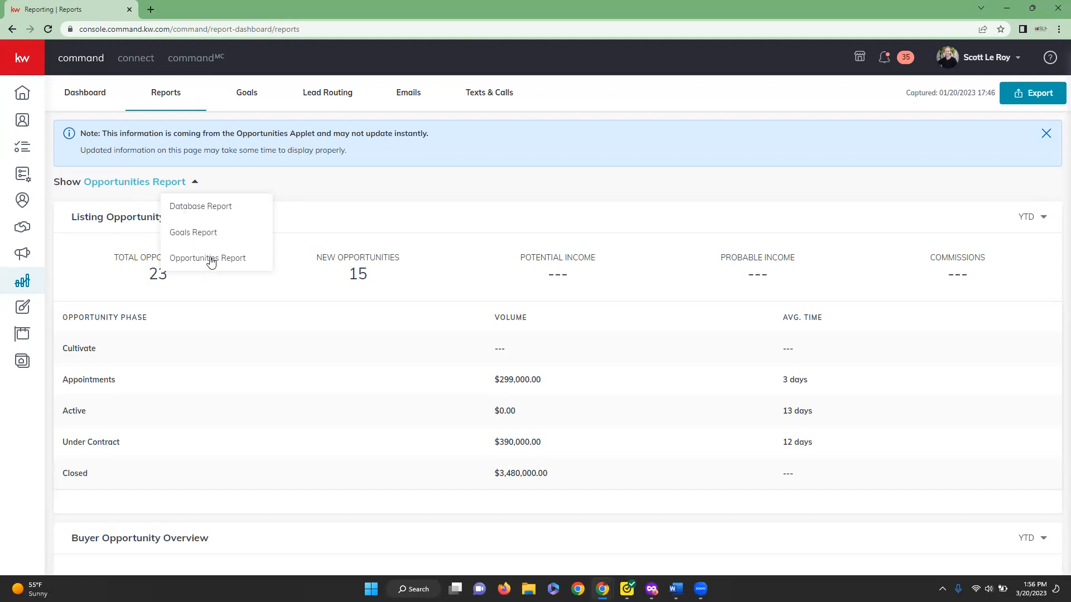
click(467, 193)
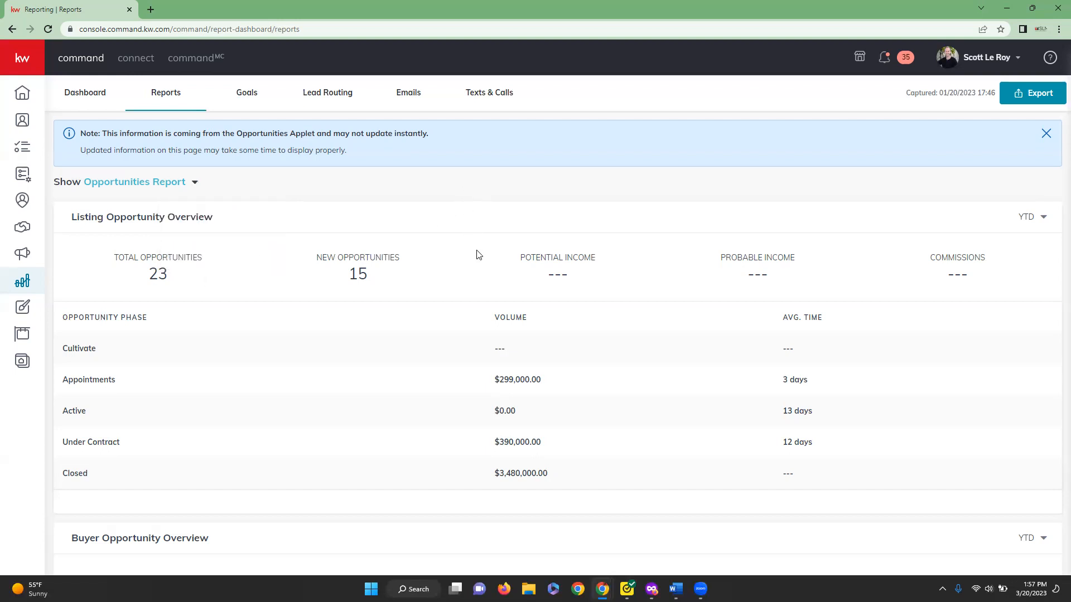
scroll(477, 254, down, 1)
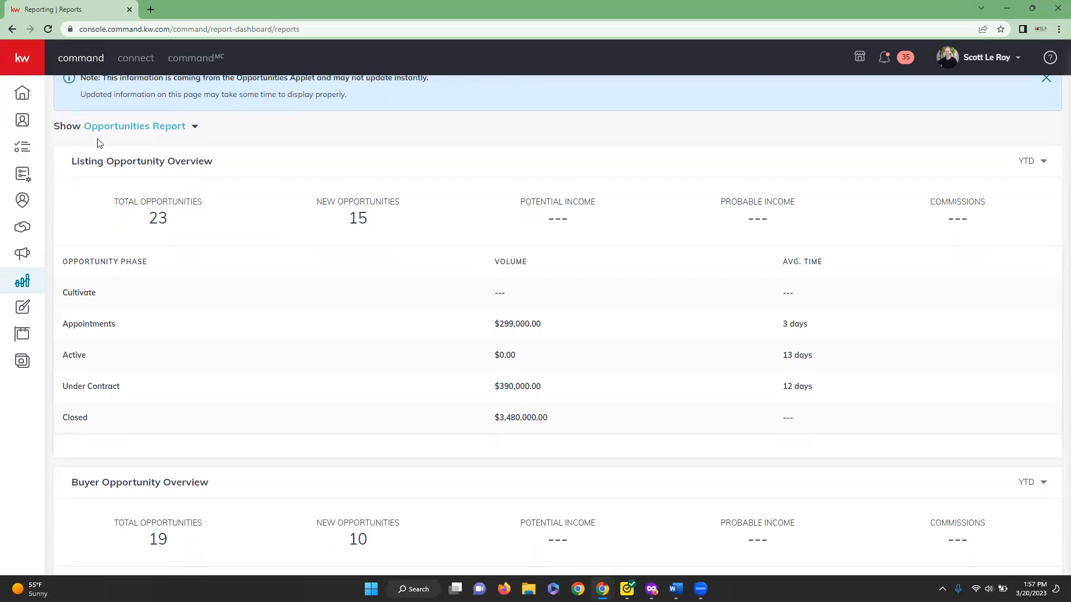
scroll(151, 430, down, 4)
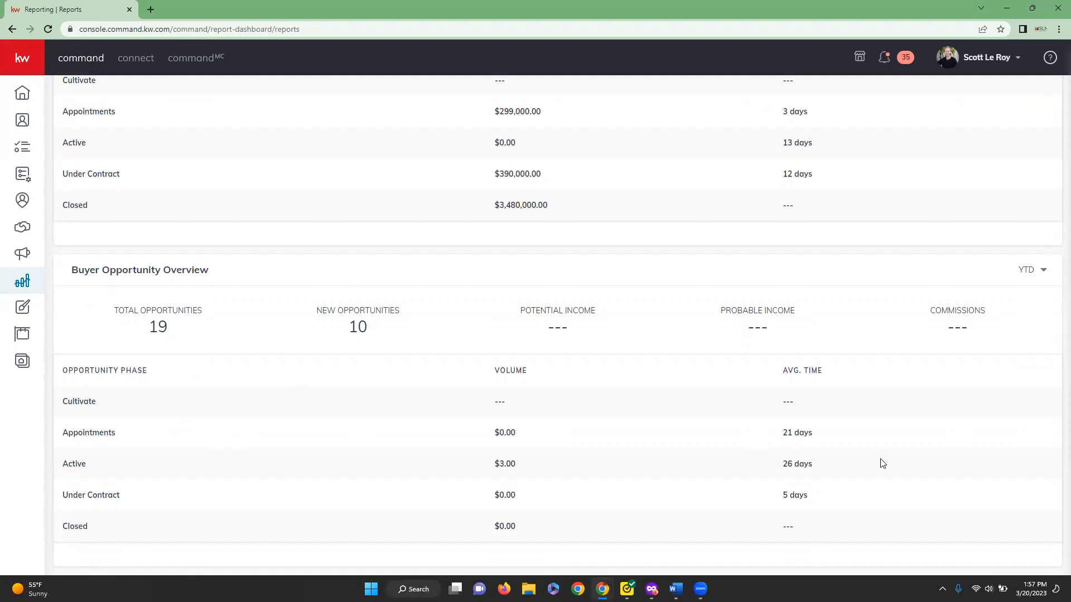
scroll(882, 464, up, 5)
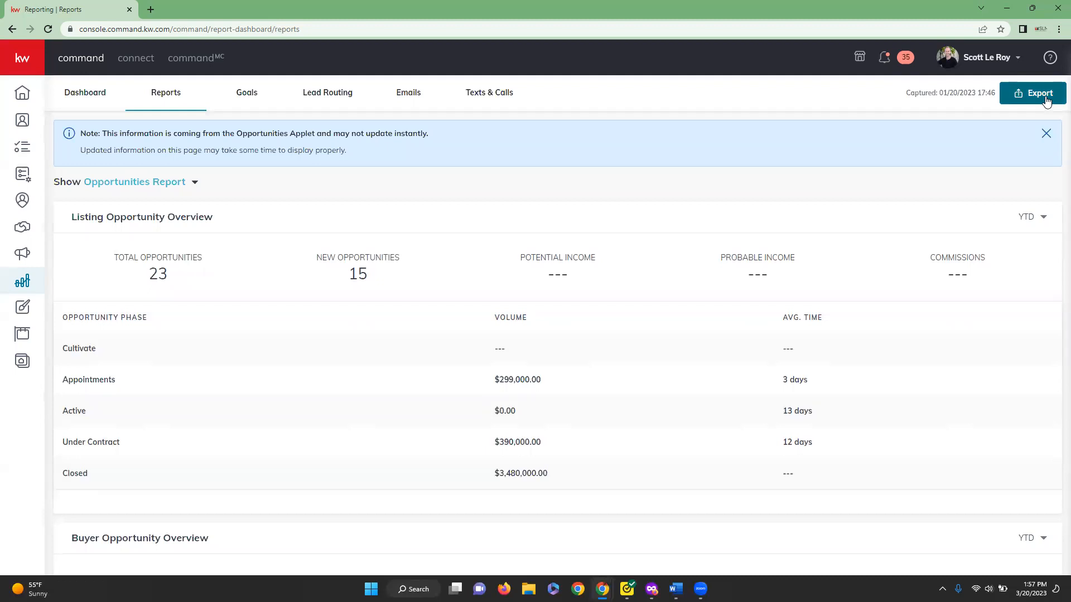
- Open the 2023 Goals report and review goals vs. actual, profit tracker, activities, conversion rates and GCI breakdown
click(254, 102)
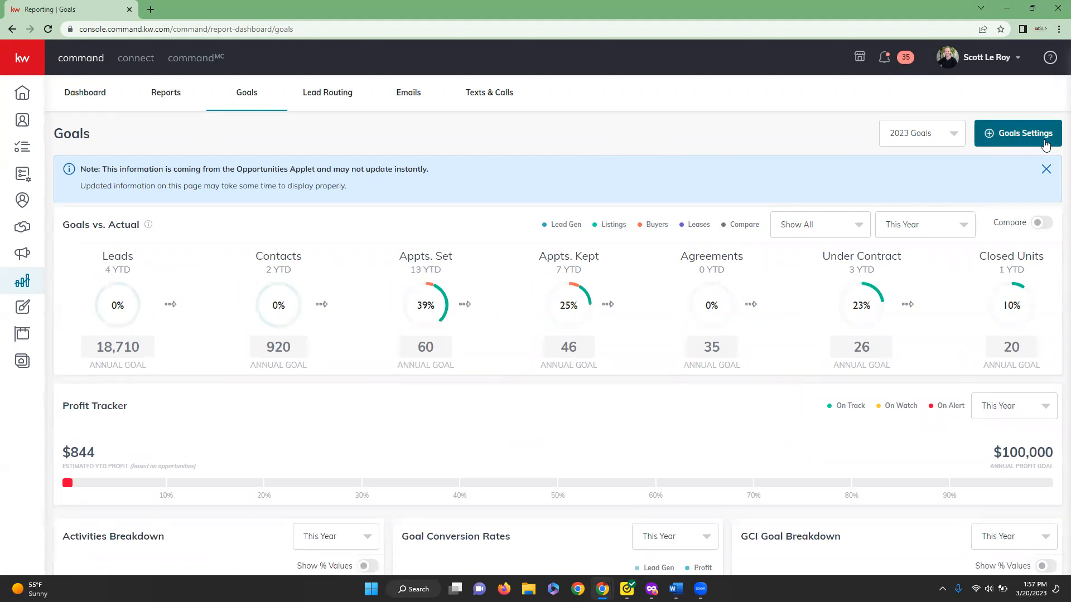
scroll(119, 255, down, 1)
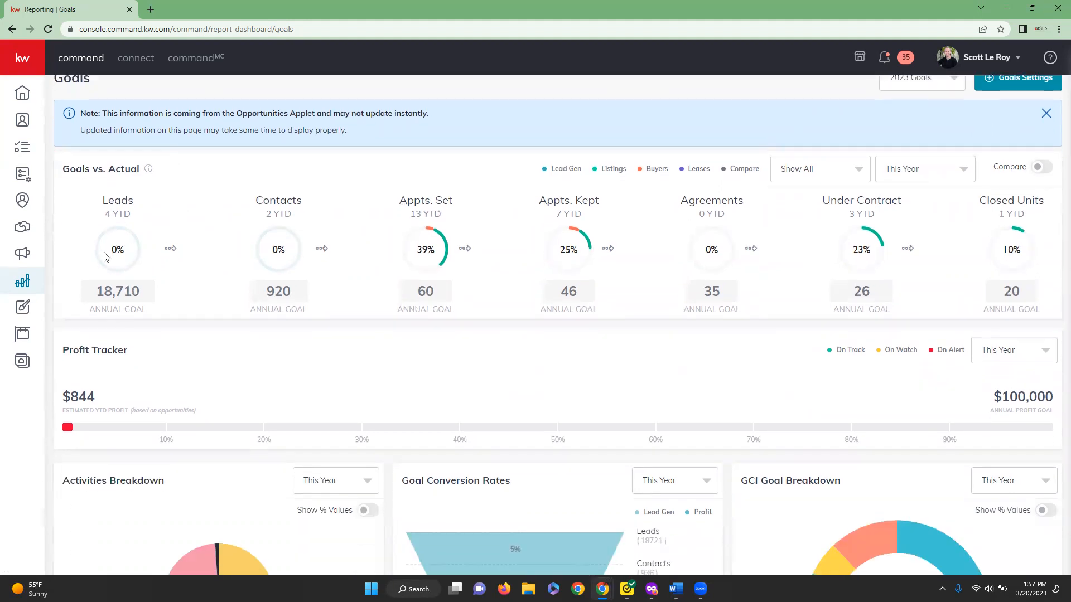
mouse_move(1014, 269)
mouse_move(486, 244)
scroll(482, 240, down, 3)
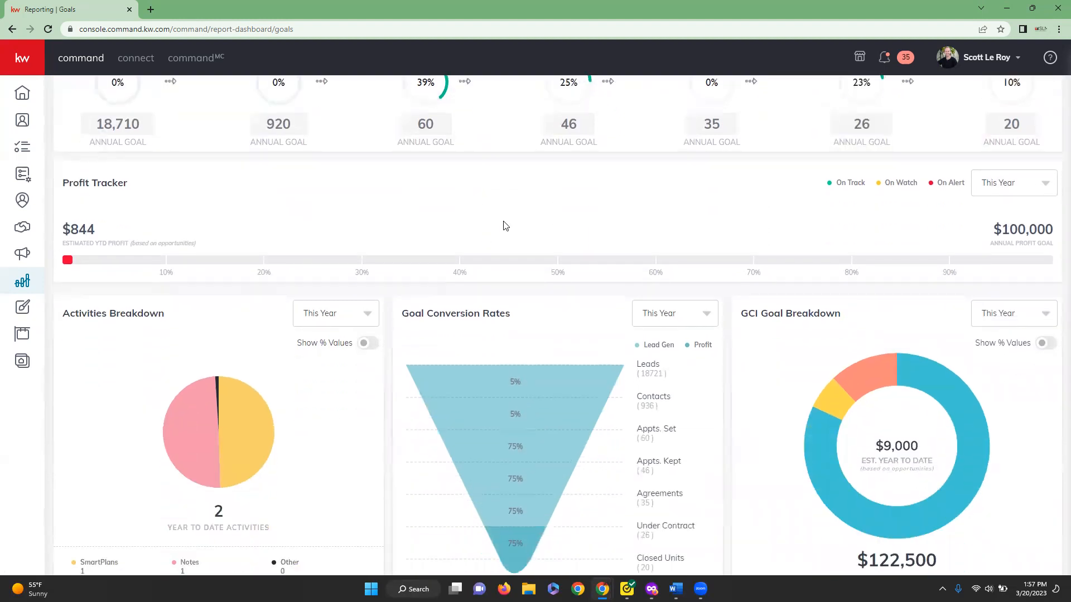
scroll(505, 226, down, 2)
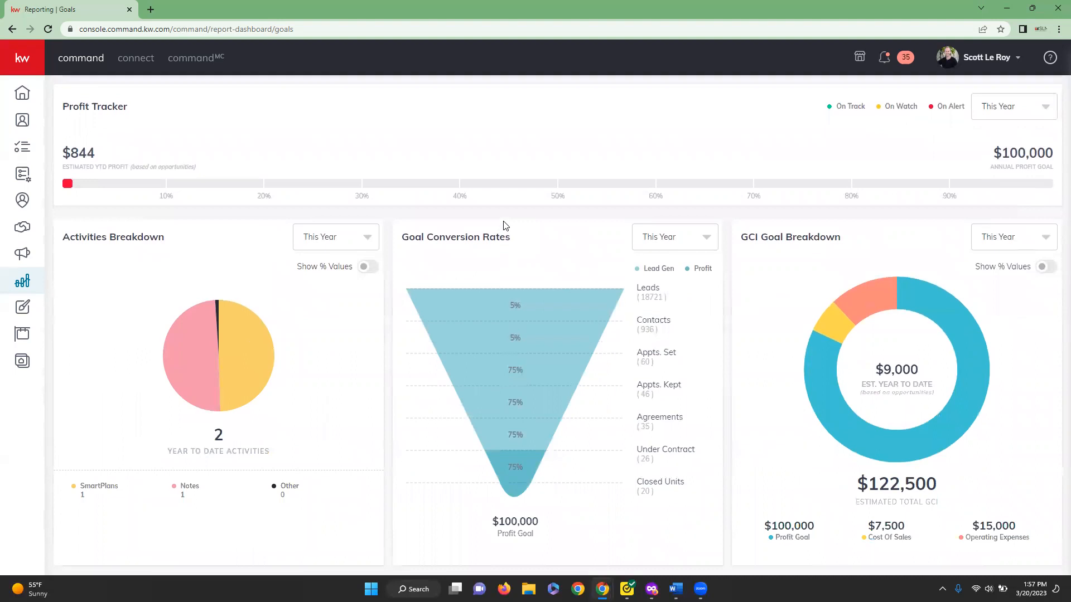
scroll(504, 224, up, 5)
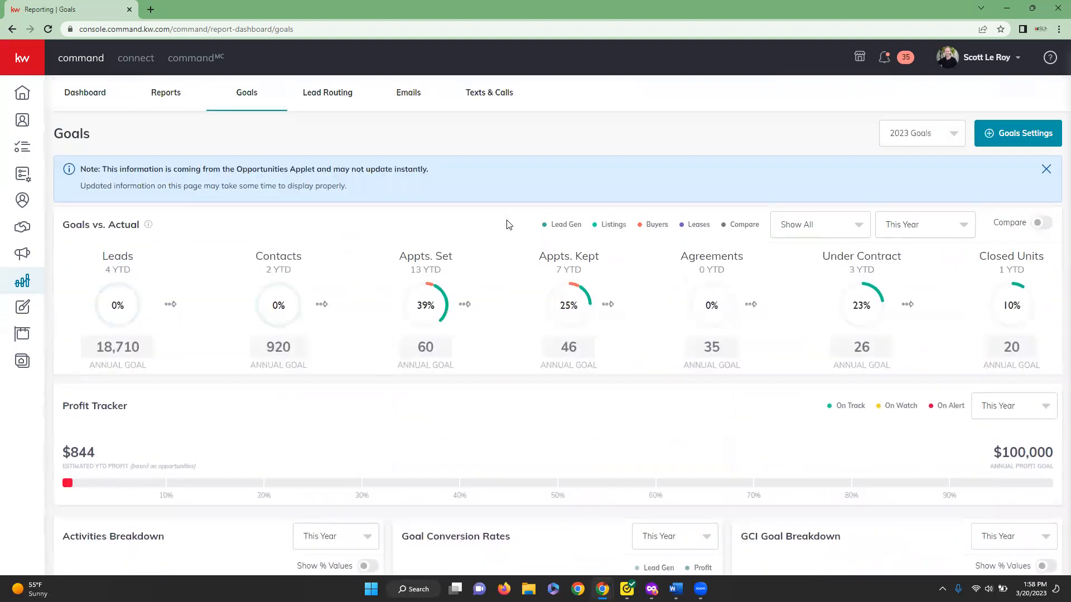
- Look over the Lead Routing page, the email metrics, and the Texts & Calls message metrics
click(328, 98)
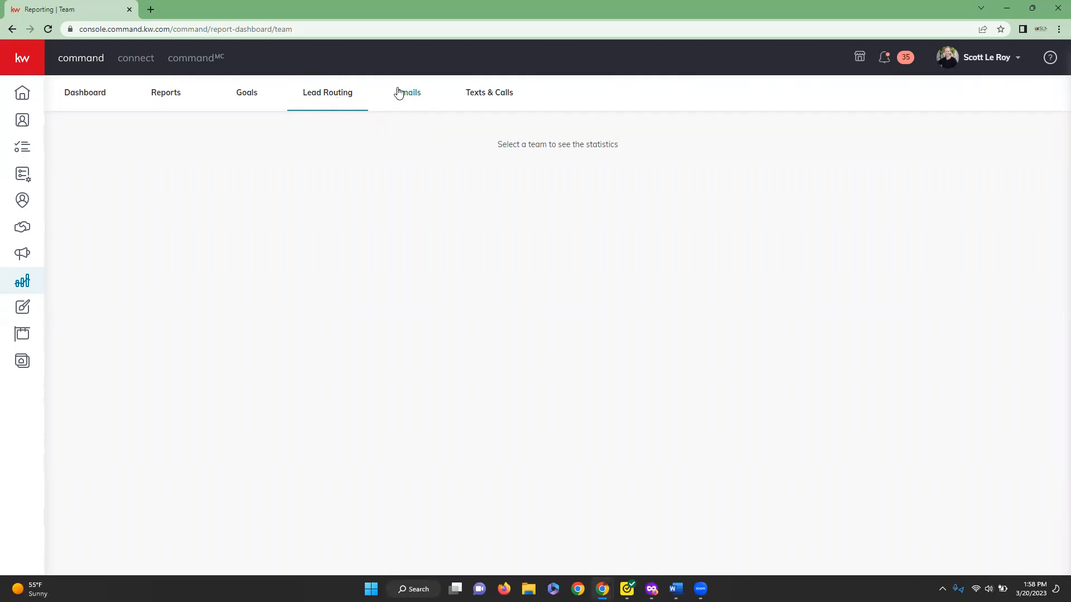
click(417, 98)
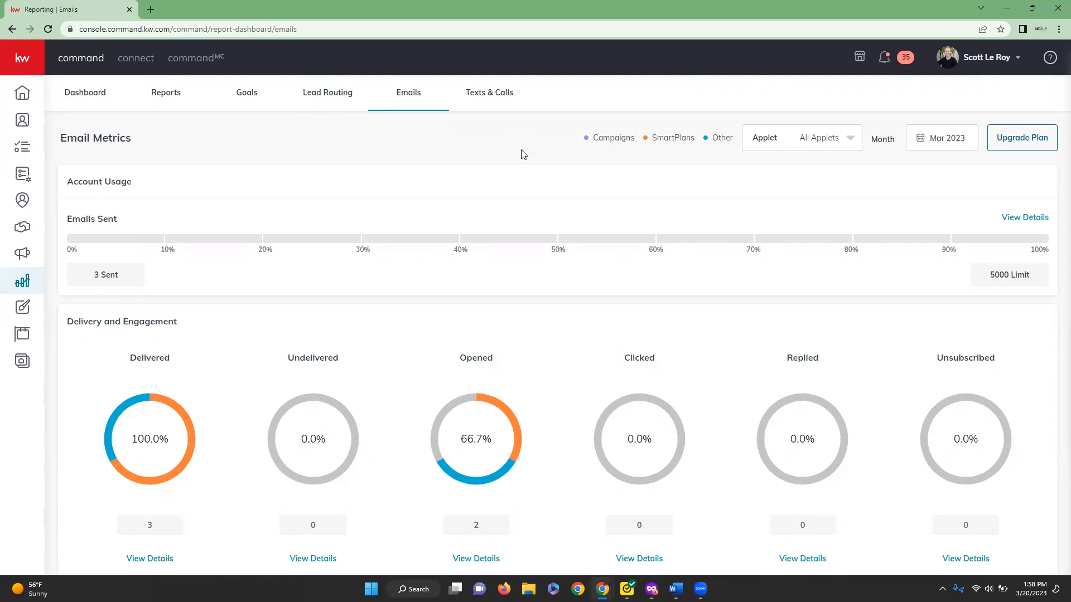
click(499, 99)
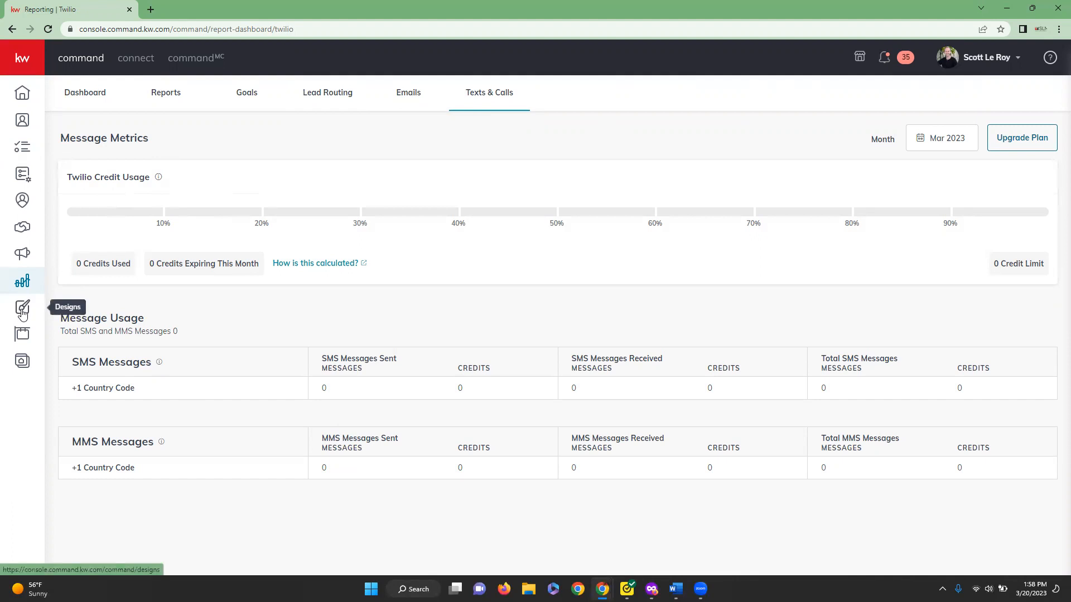
- Open Designs, check the date sorting options, and view the designs as a list and back as a grid
click(22, 310)
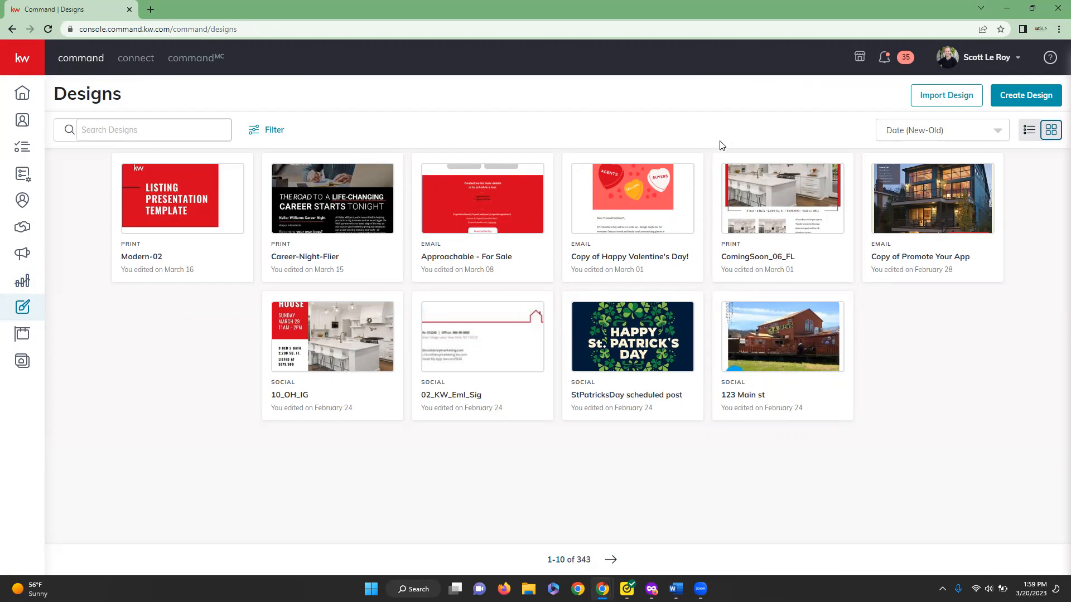
click(997, 130)
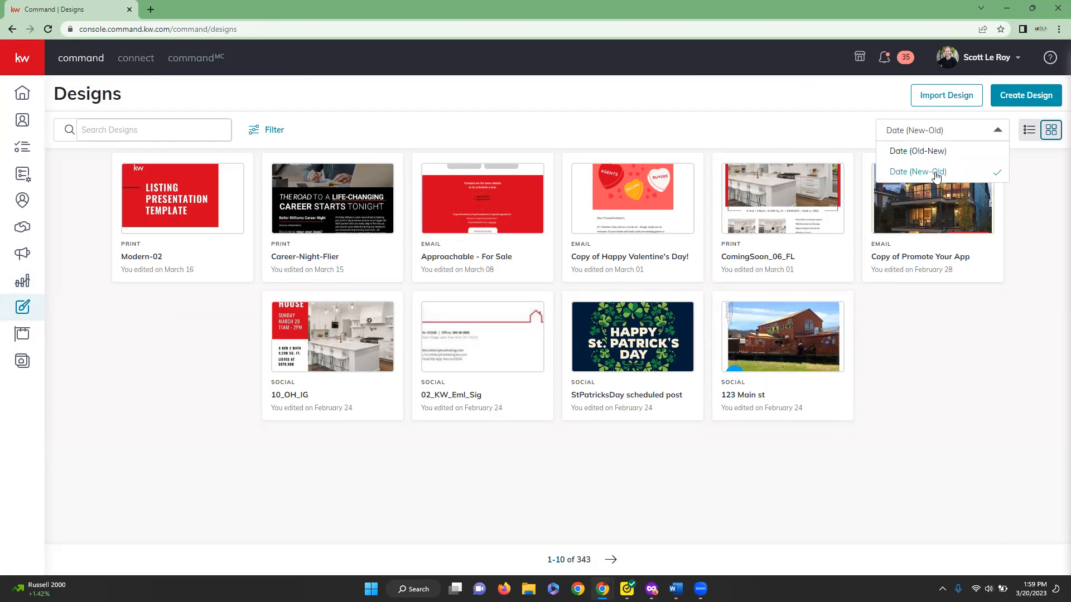
click(1027, 167)
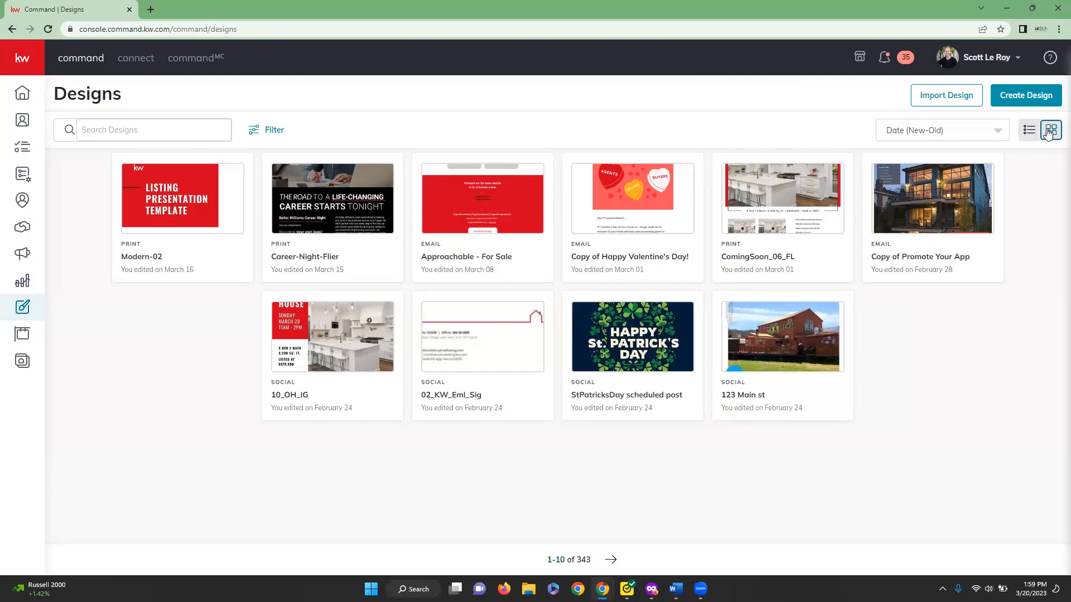
click(1027, 136)
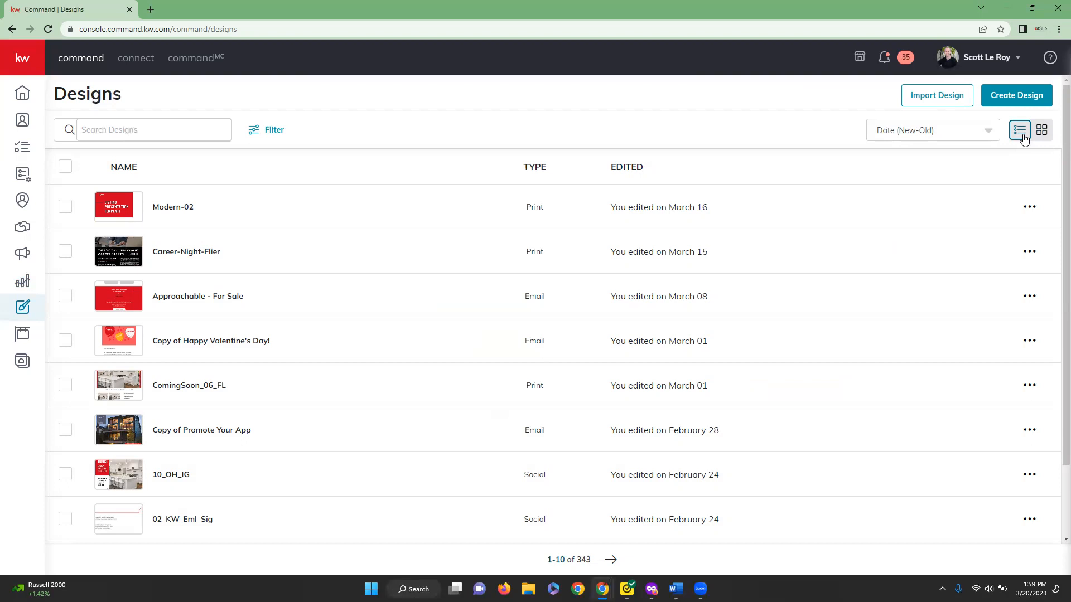
click(1036, 136)
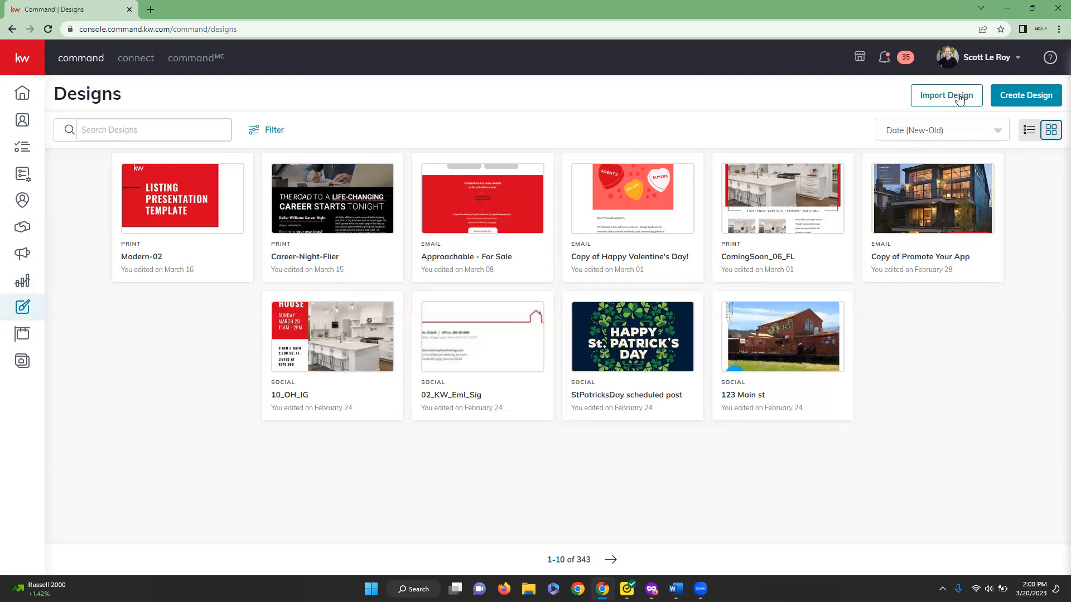
mouse_move(268, 321)
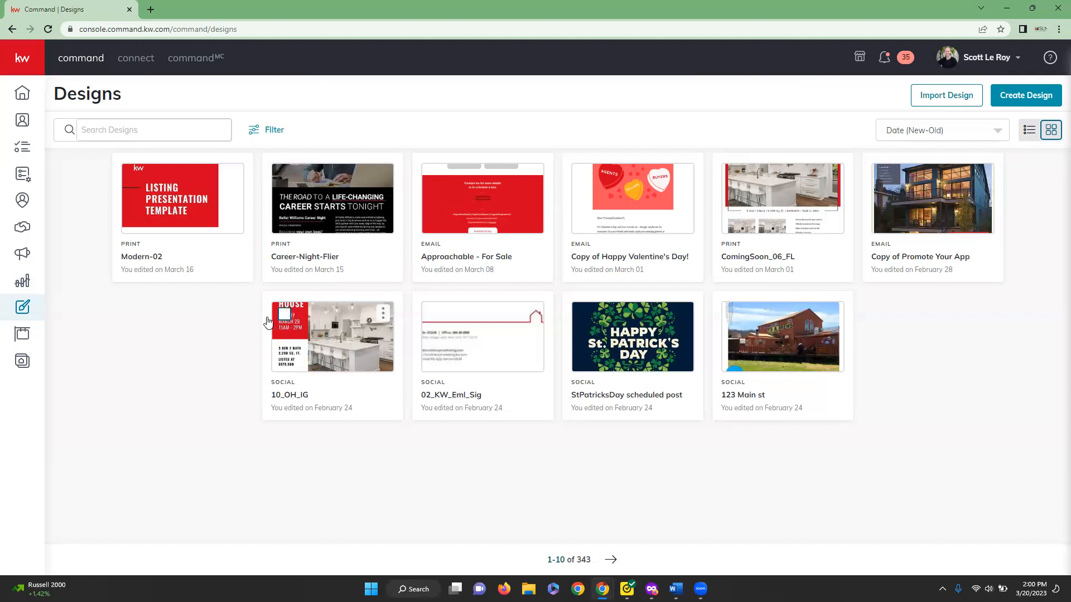
- Open Listings, bring up the MLS sync form, and look up a sample listing address on North Main Street in Jacksonville, FL
click(20, 335)
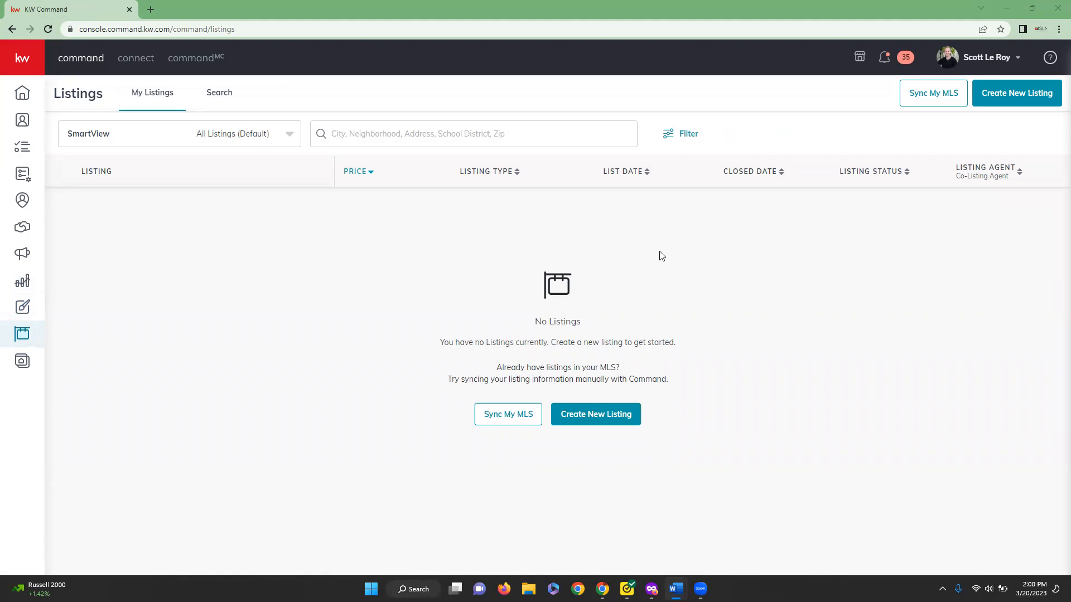
click(519, 421)
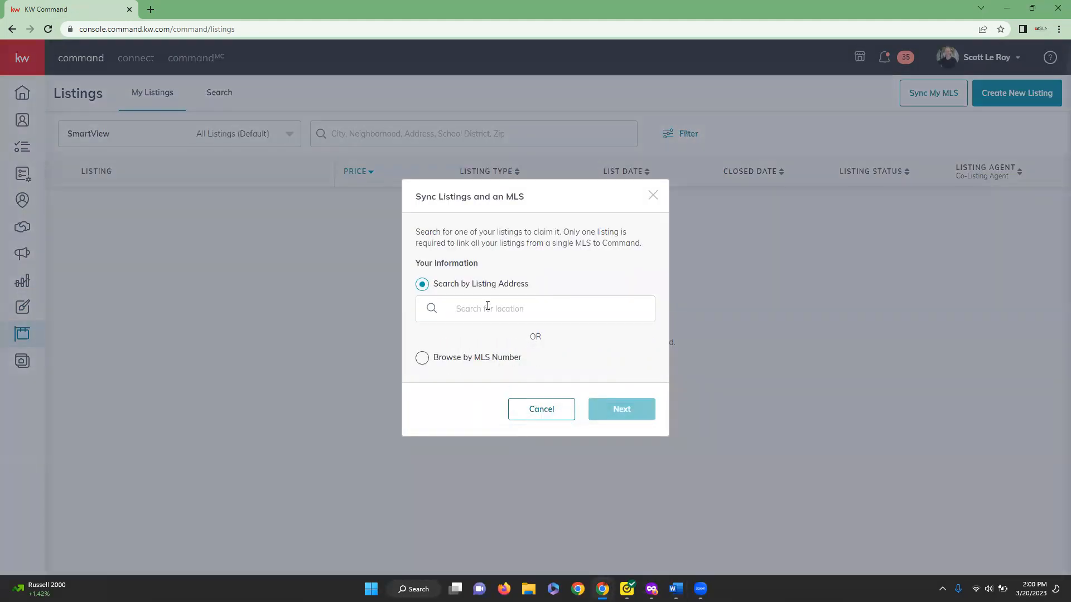
click(487, 306)
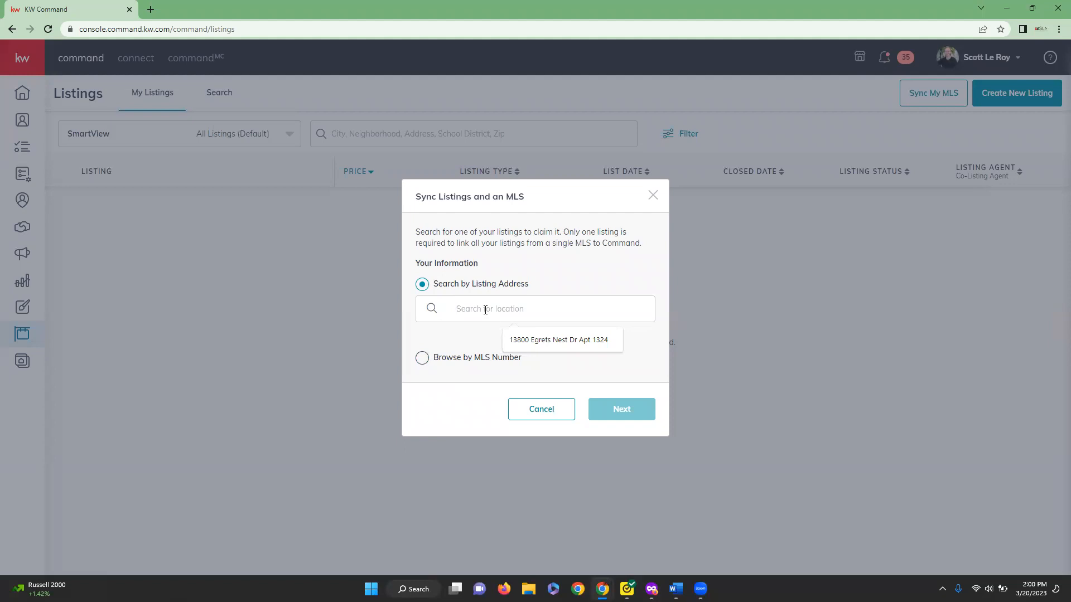
text(123)
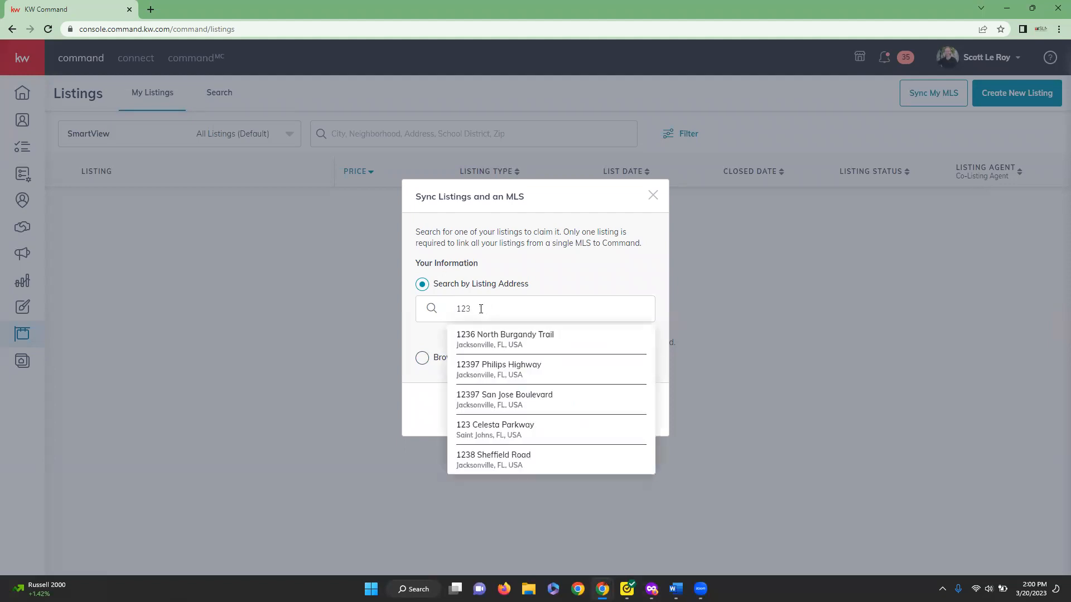
text( main)
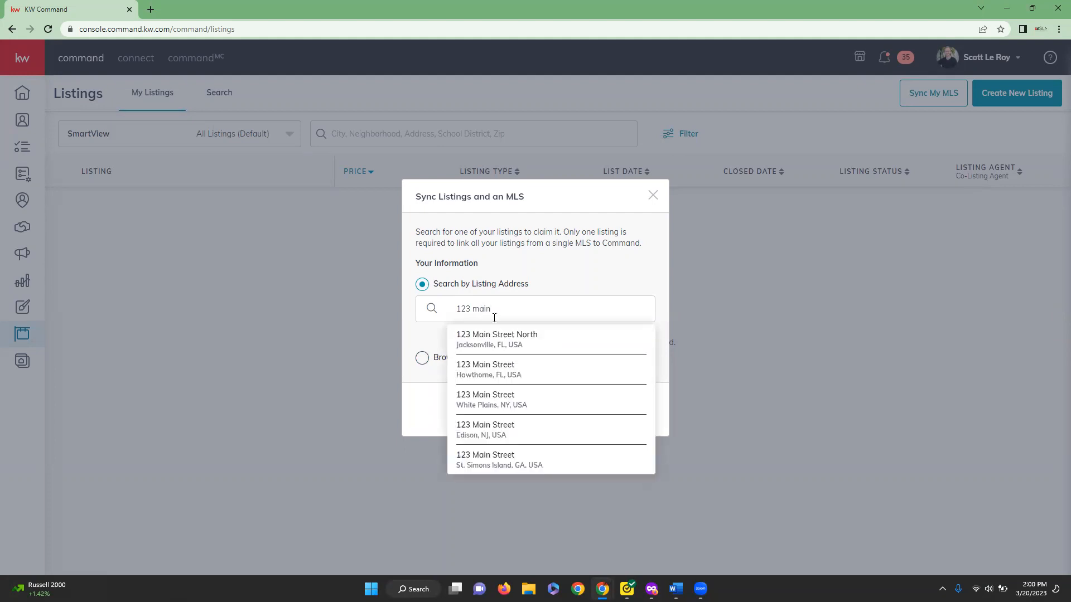
click(511, 336)
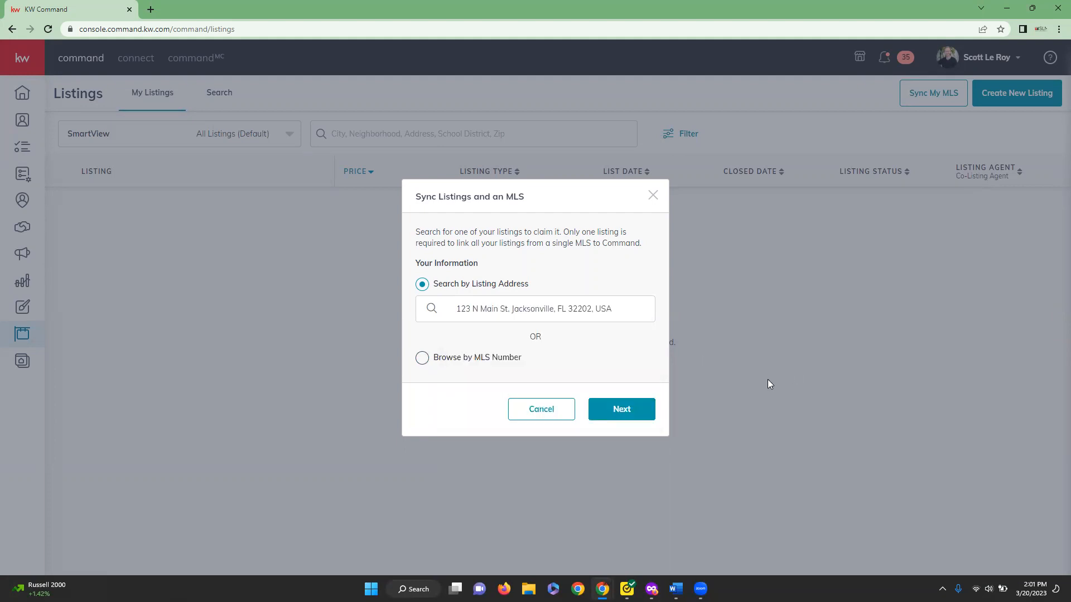
- Select the first matching listing to claim, check the listing agent role options, and close the MLS sync without submitting
click(622, 410)
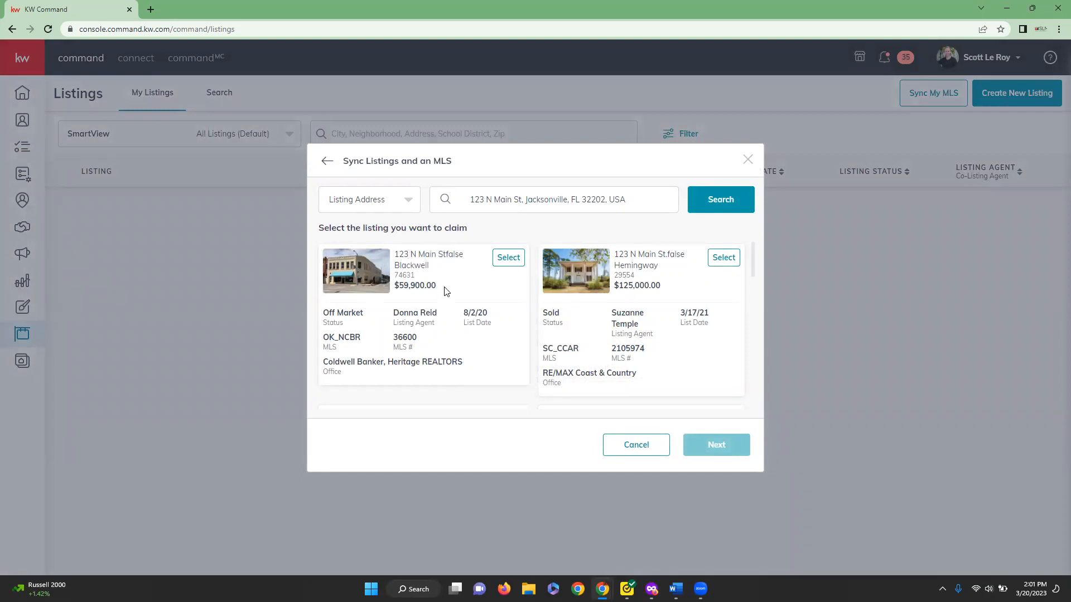
click(510, 260)
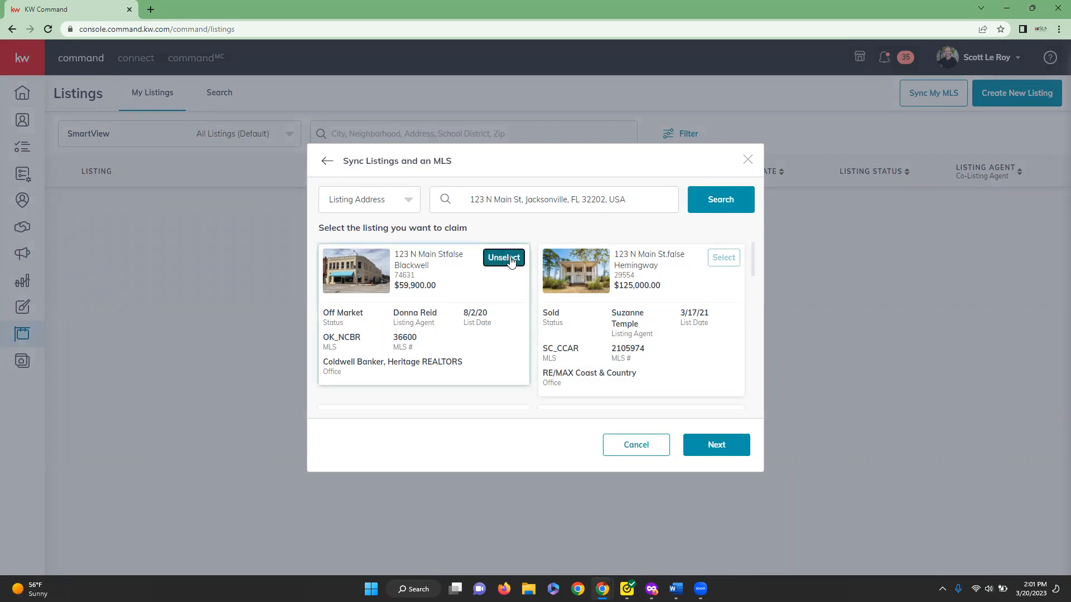
click(717, 446)
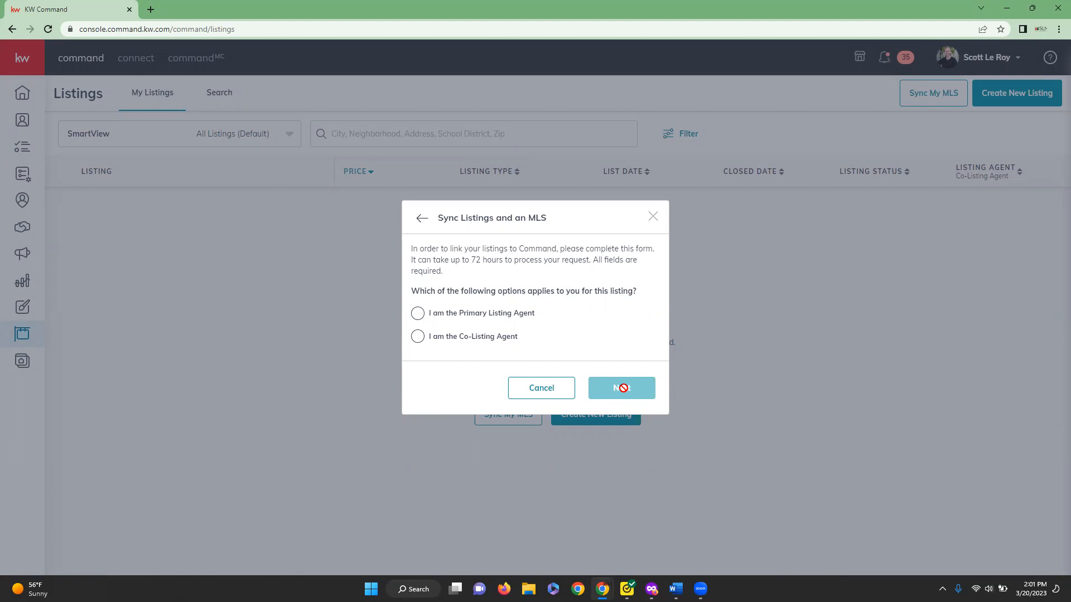
click(652, 218)
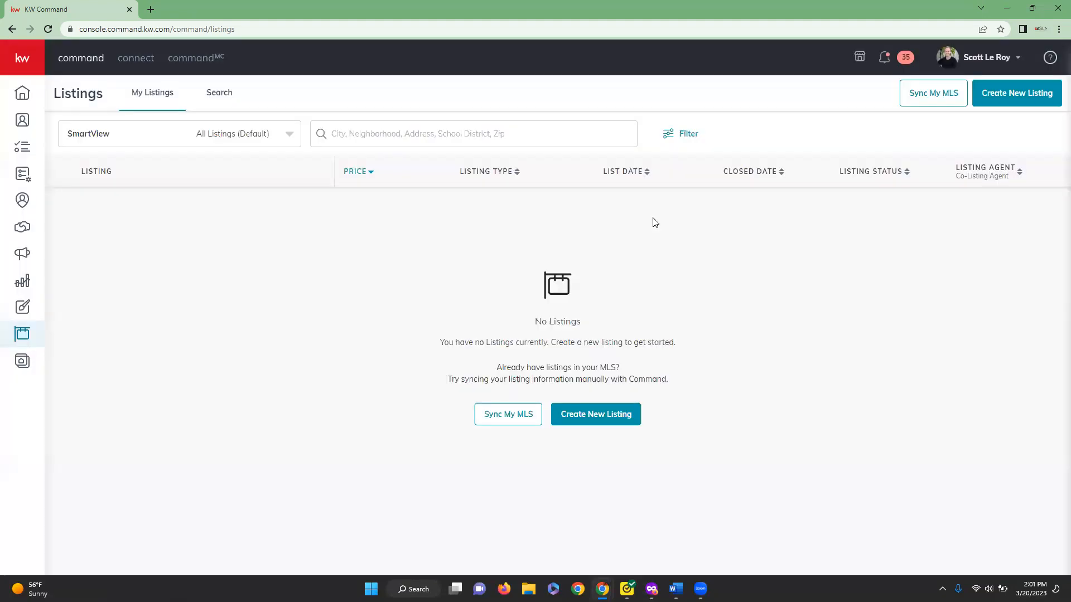
- Open the Consumer section and review the Agent Site Pages and Landing Pages lists
key(alt+Tab)
click(21, 364)
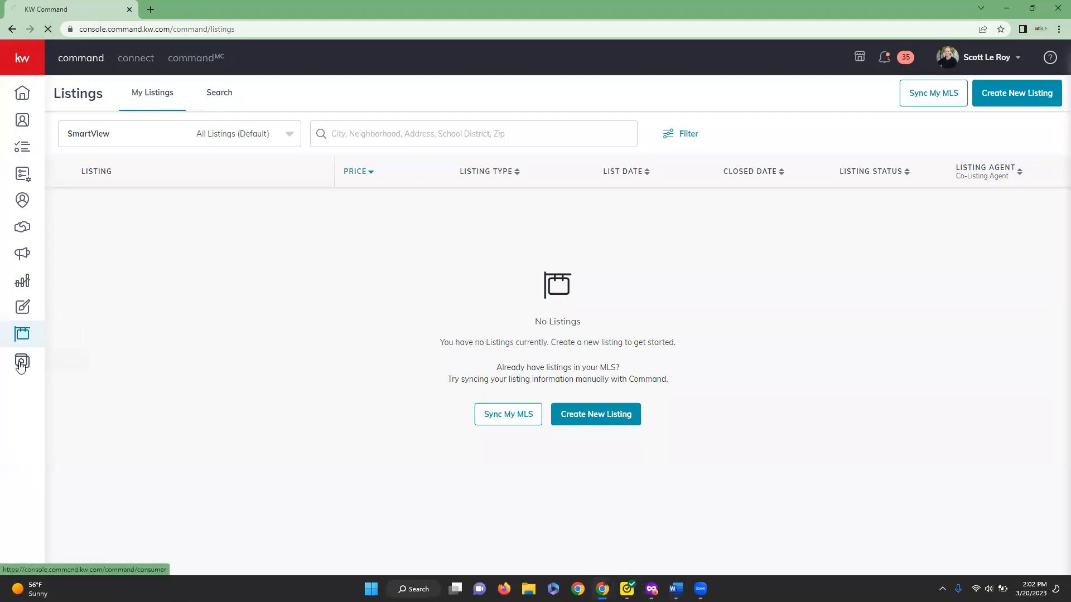
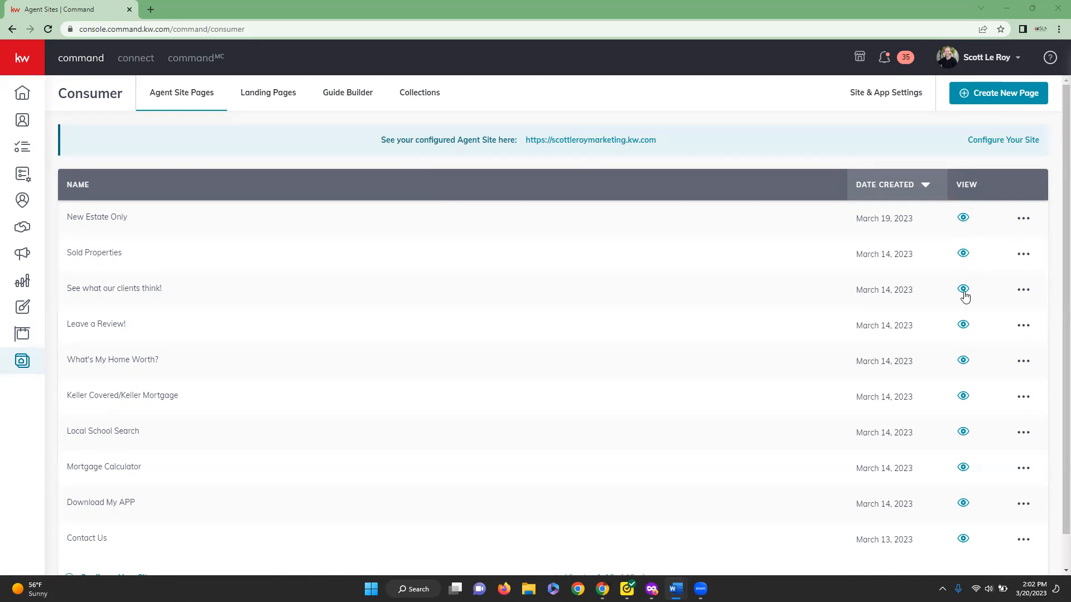
scroll(966, 292, down, 1)
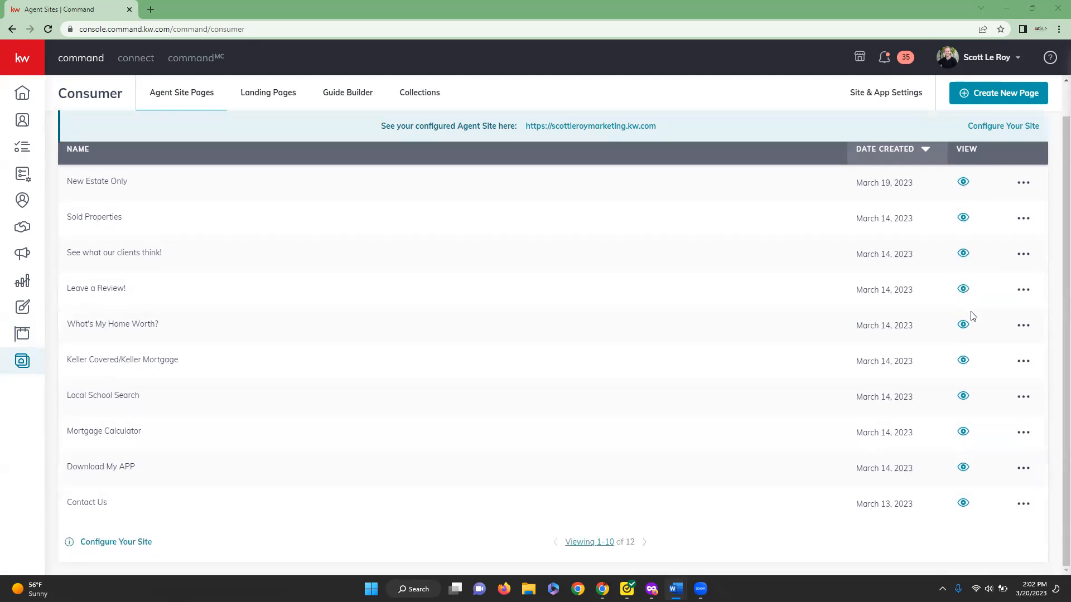
scroll(969, 304, up, 1)
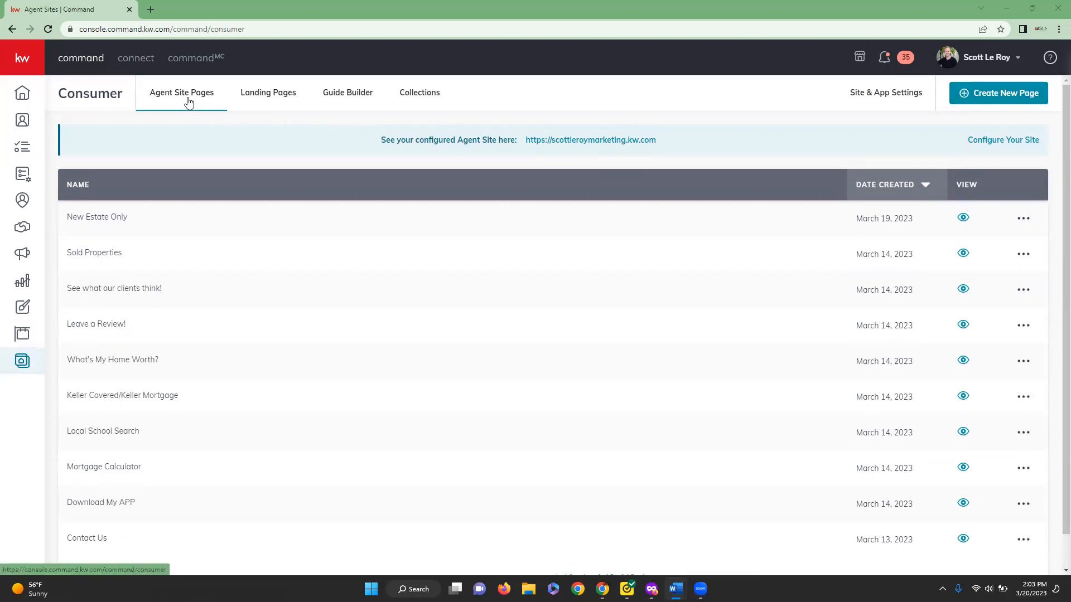
click(286, 98)
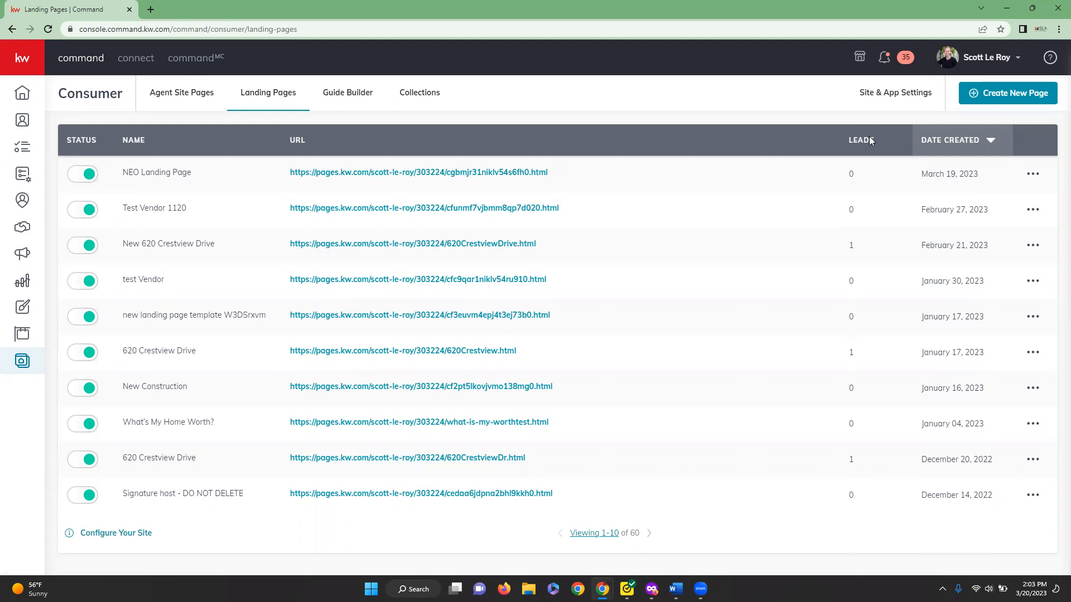
- Check the options for the Buyer's Guide in Guide Builder, and view the Collections list
click(347, 95)
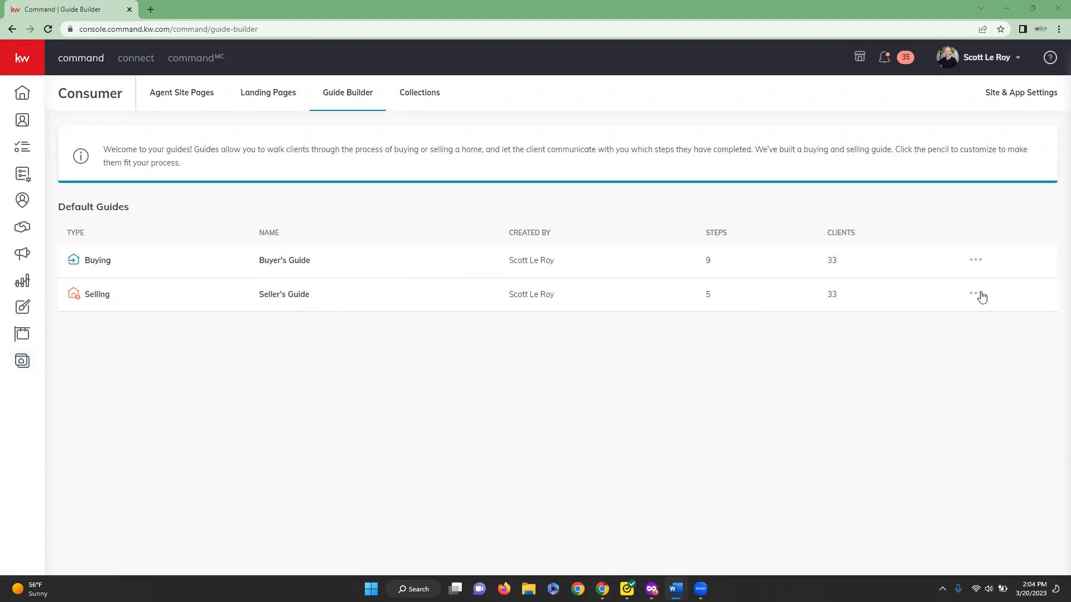
click(974, 263)
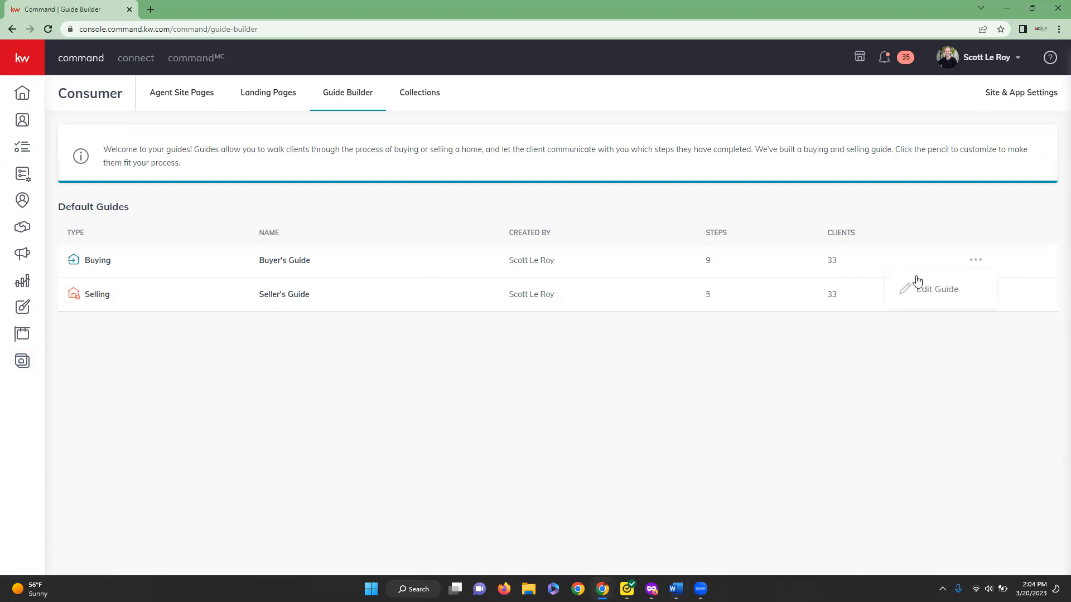
click(970, 365)
click(422, 96)
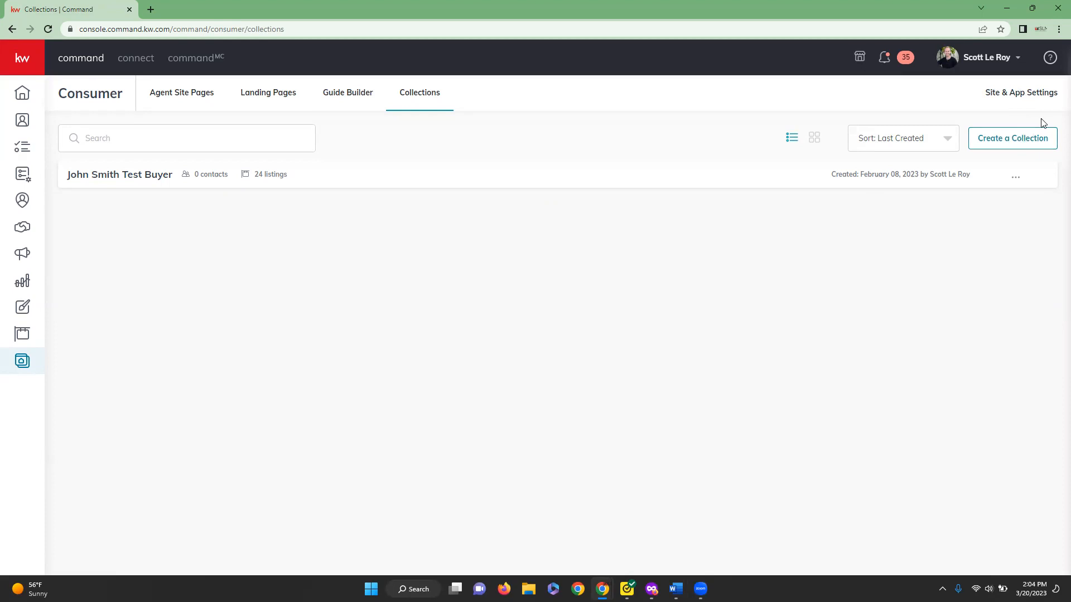
- Open Site & App Settings and review the general settings, from hero text and images to registration, virtual tours and preferences
click(1006, 95)
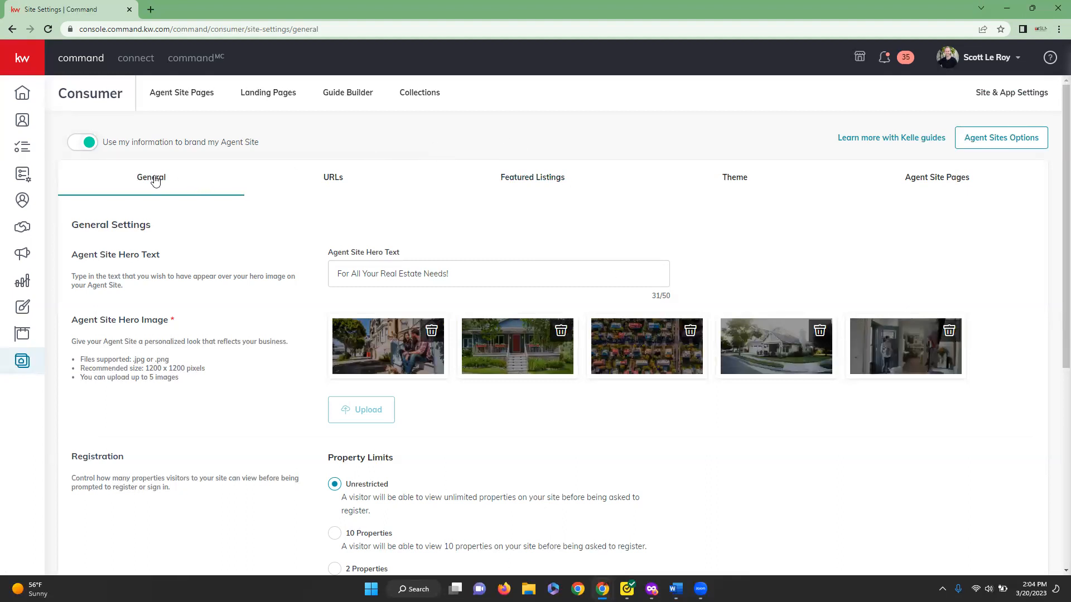
scroll(251, 312, down, 2)
scroll(251, 312, up, 1)
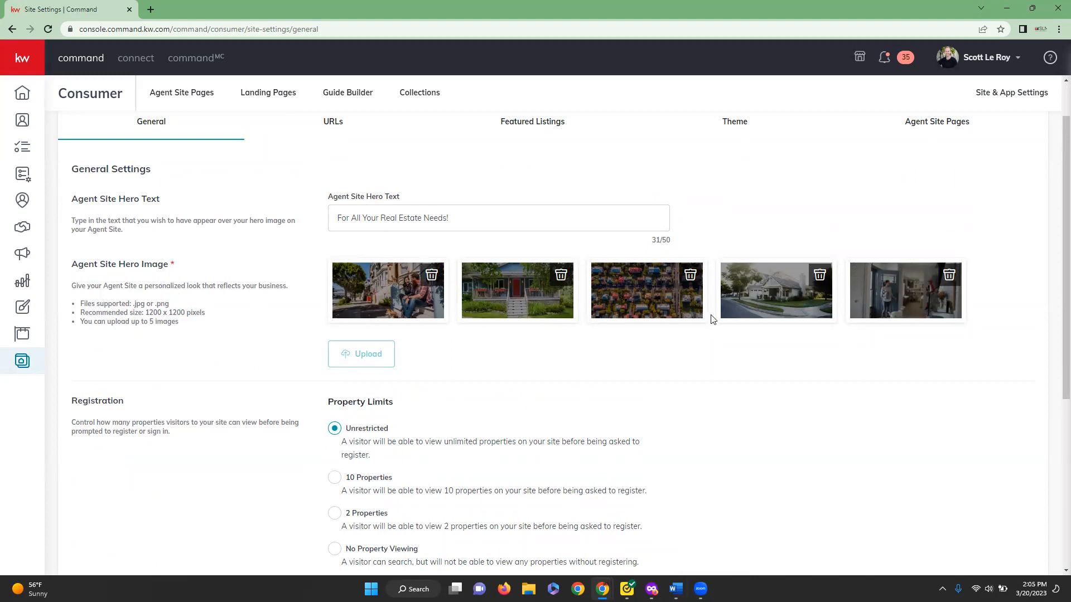
scroll(431, 301, down, 4)
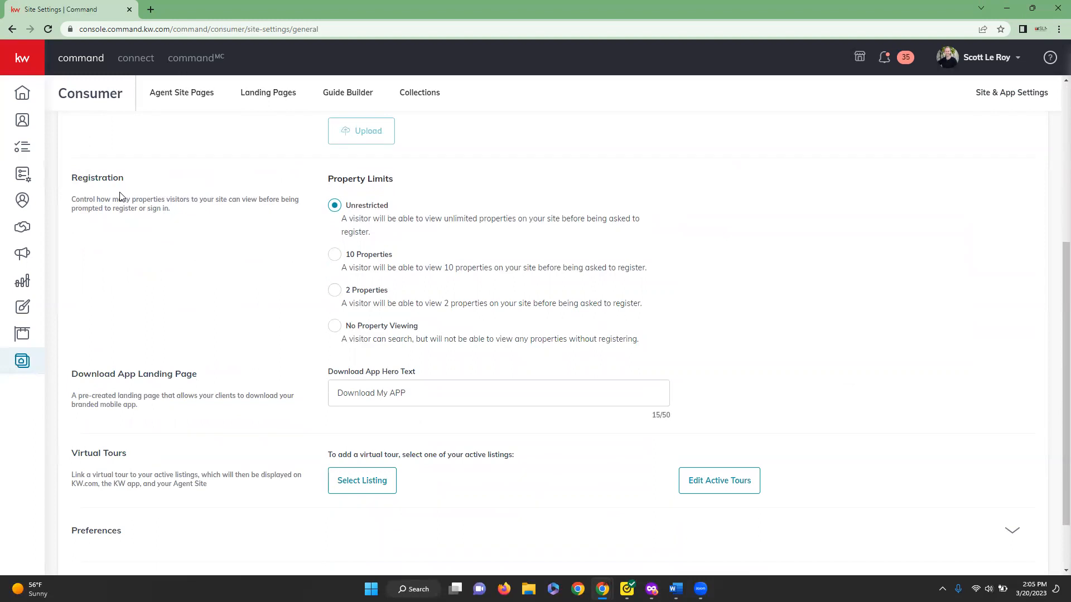
scroll(128, 191, down, 2)
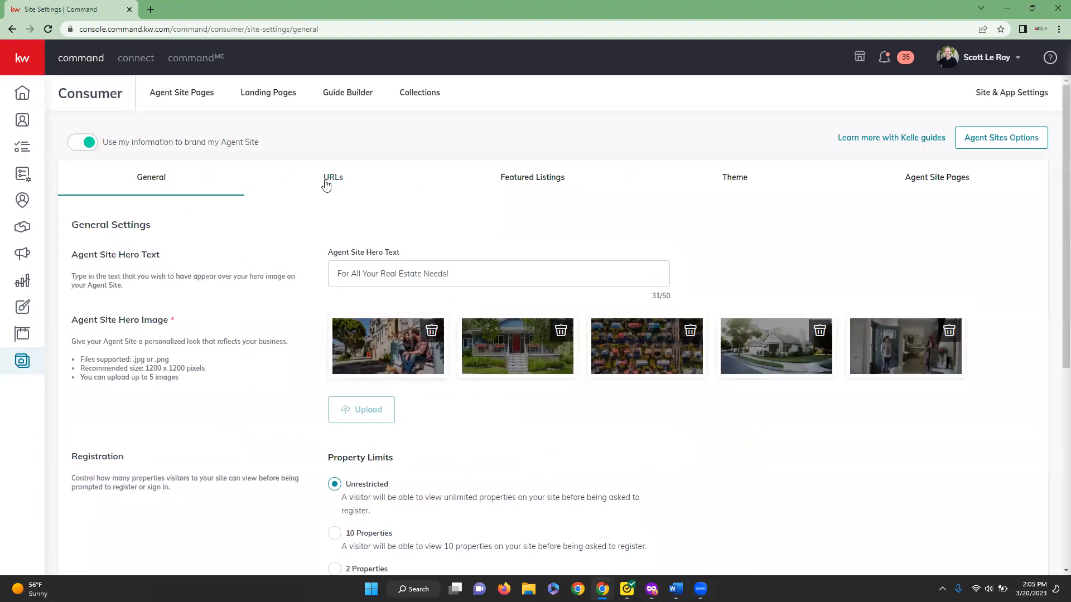
- Review the agent site's URL settings and its Featured Listings configuration
click(327, 179)
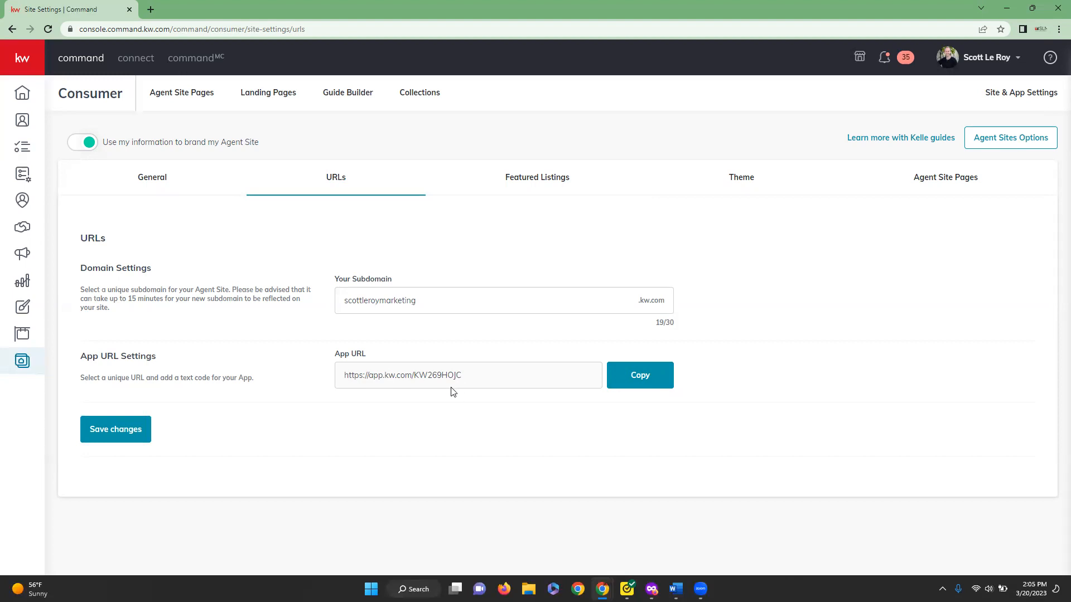
click(540, 183)
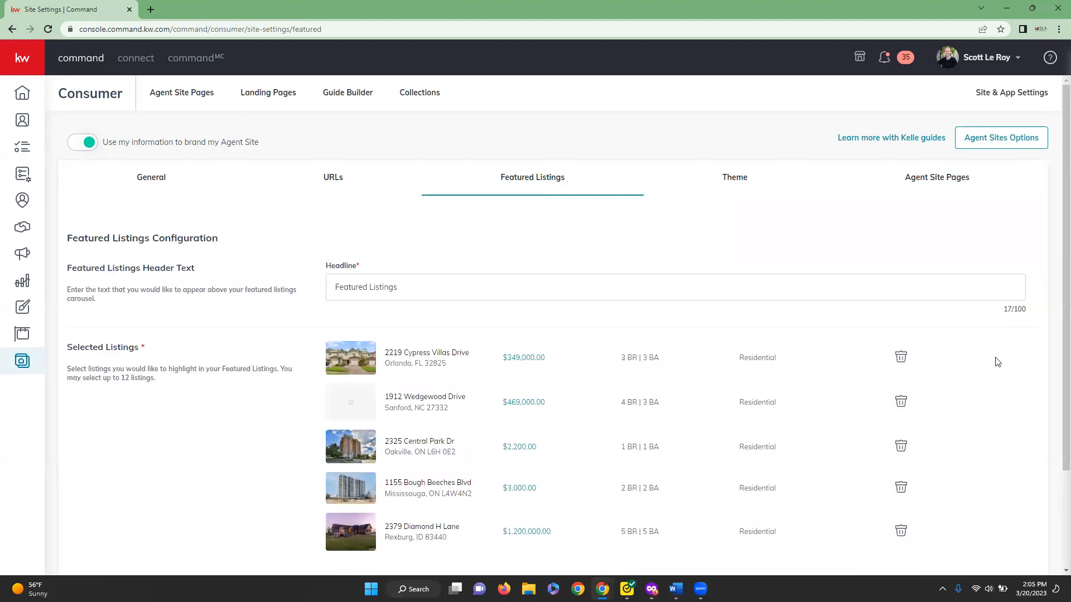
scroll(996, 362, down, 2)
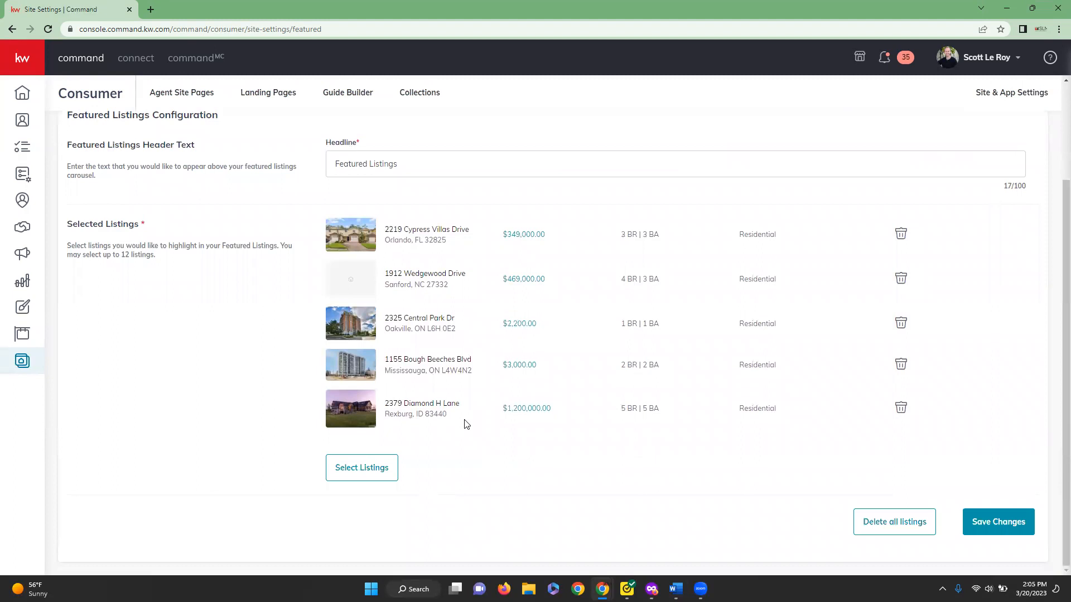
scroll(467, 423, up, 1)
scroll(466, 423, up, 2)
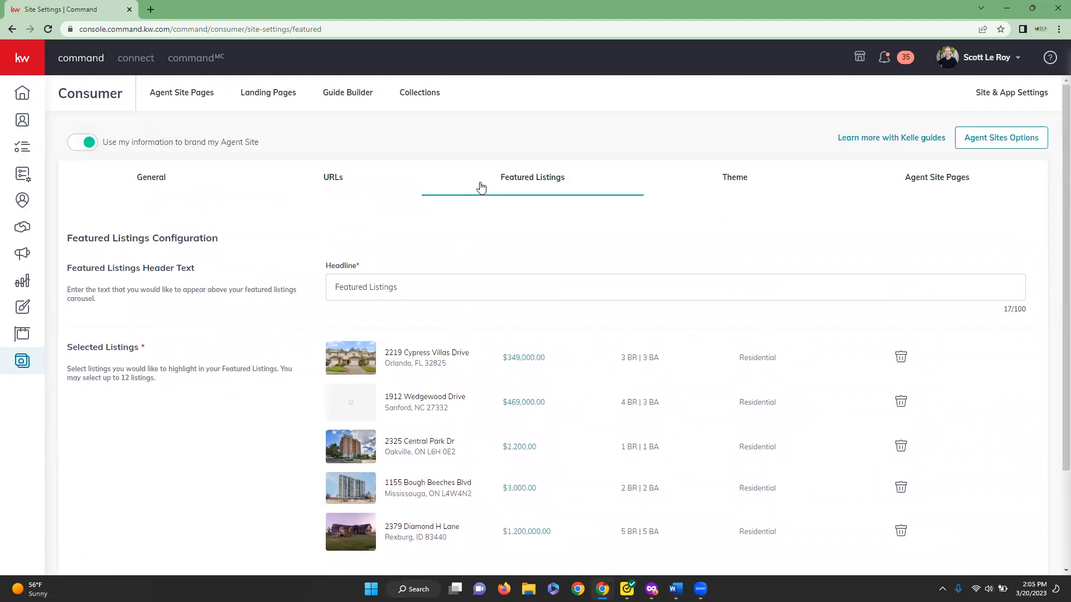
- Compare the KW Red and KW Dark color themes, and open the Agent Site Pages settings
click(737, 175)
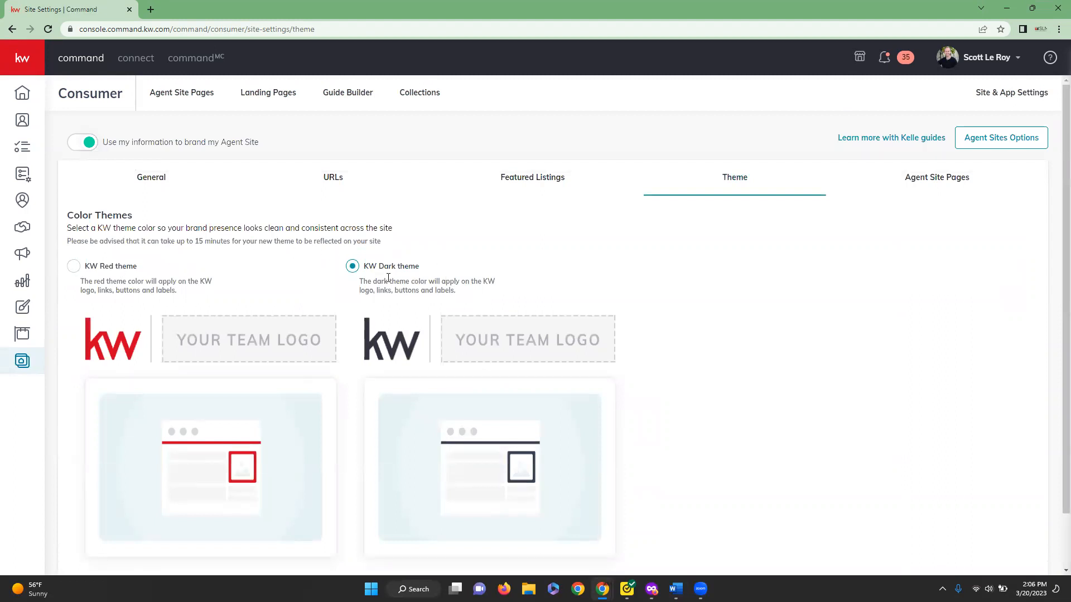
scroll(923, 364, down, 1)
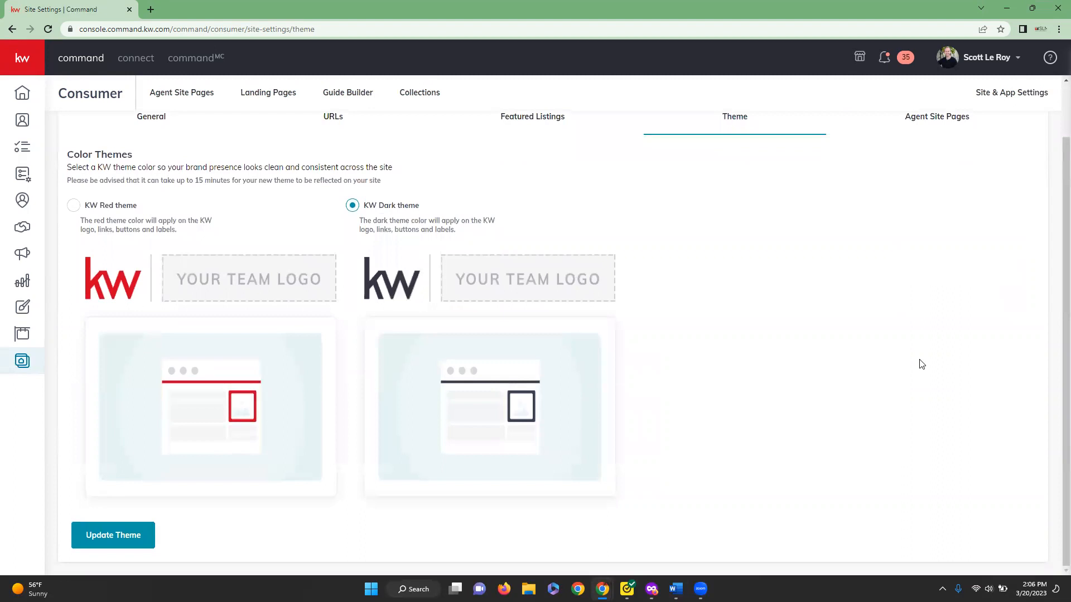
scroll(920, 346, up, 1)
click(935, 180)
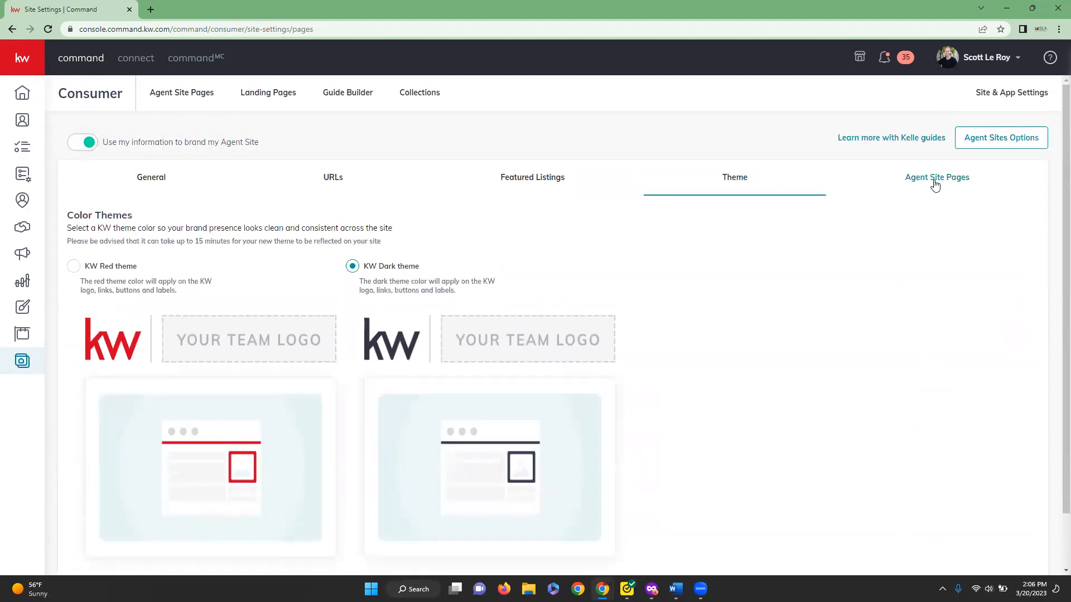